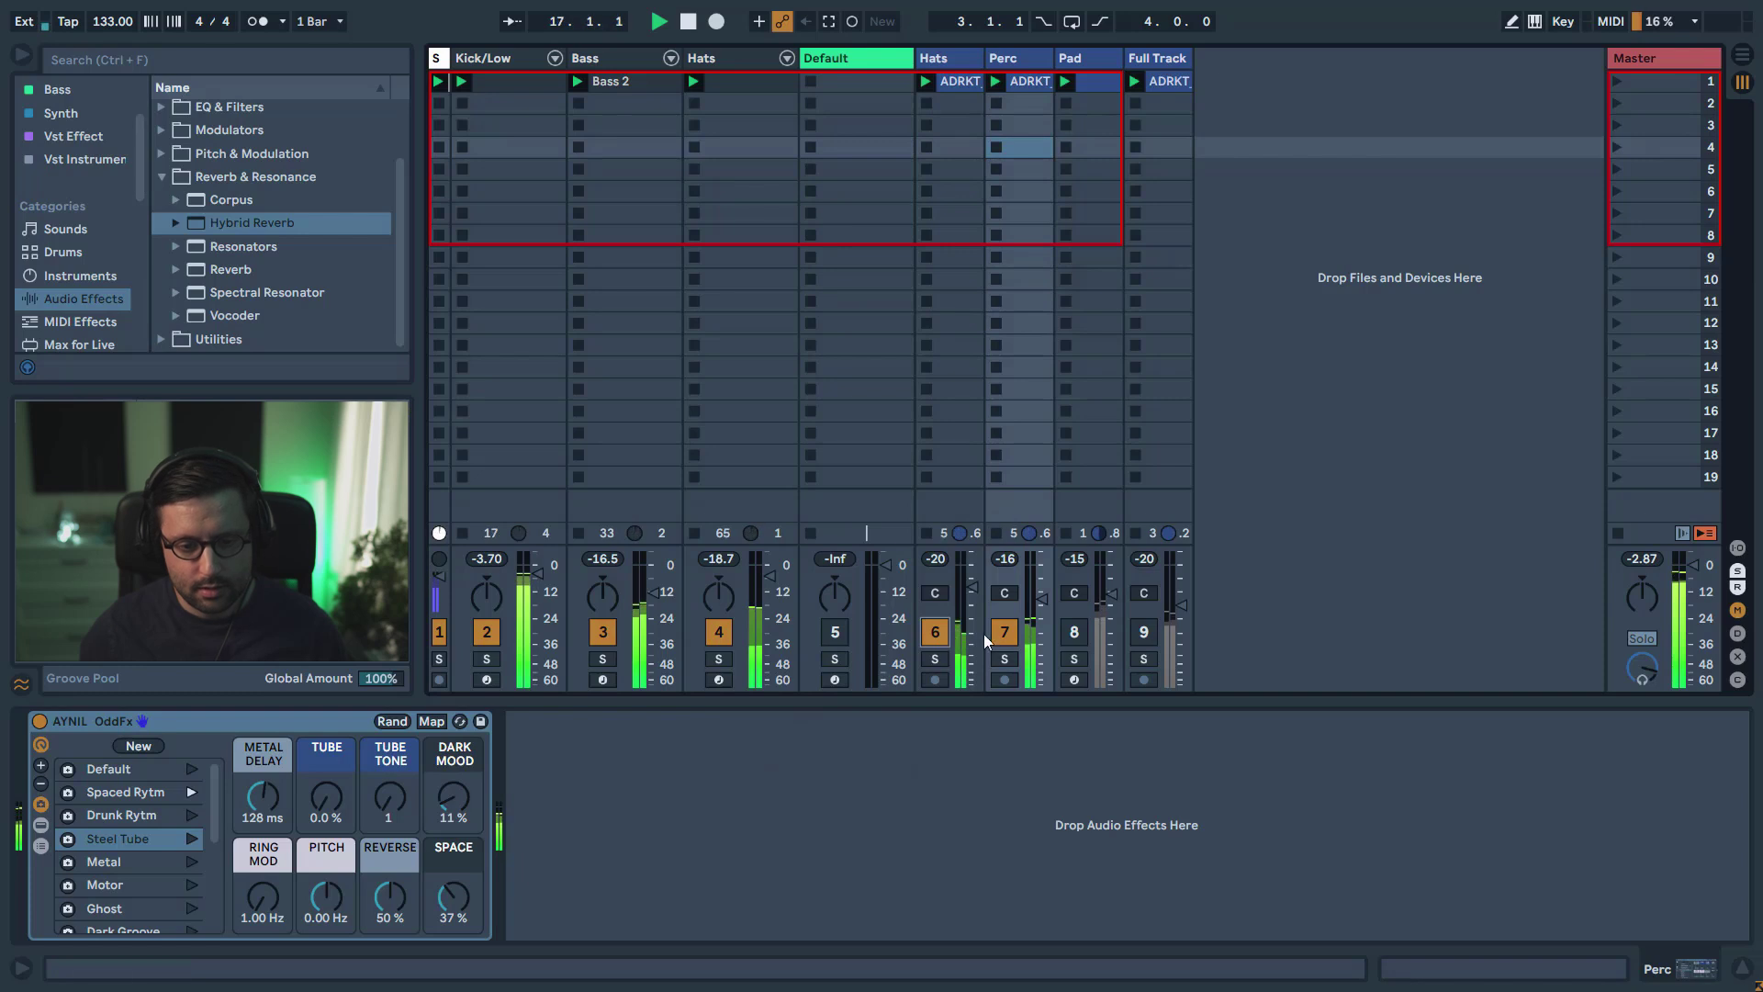
- Deactivate the Perc track, solo the Pad track and play it with its OddFx rack in view
click(1005, 632)
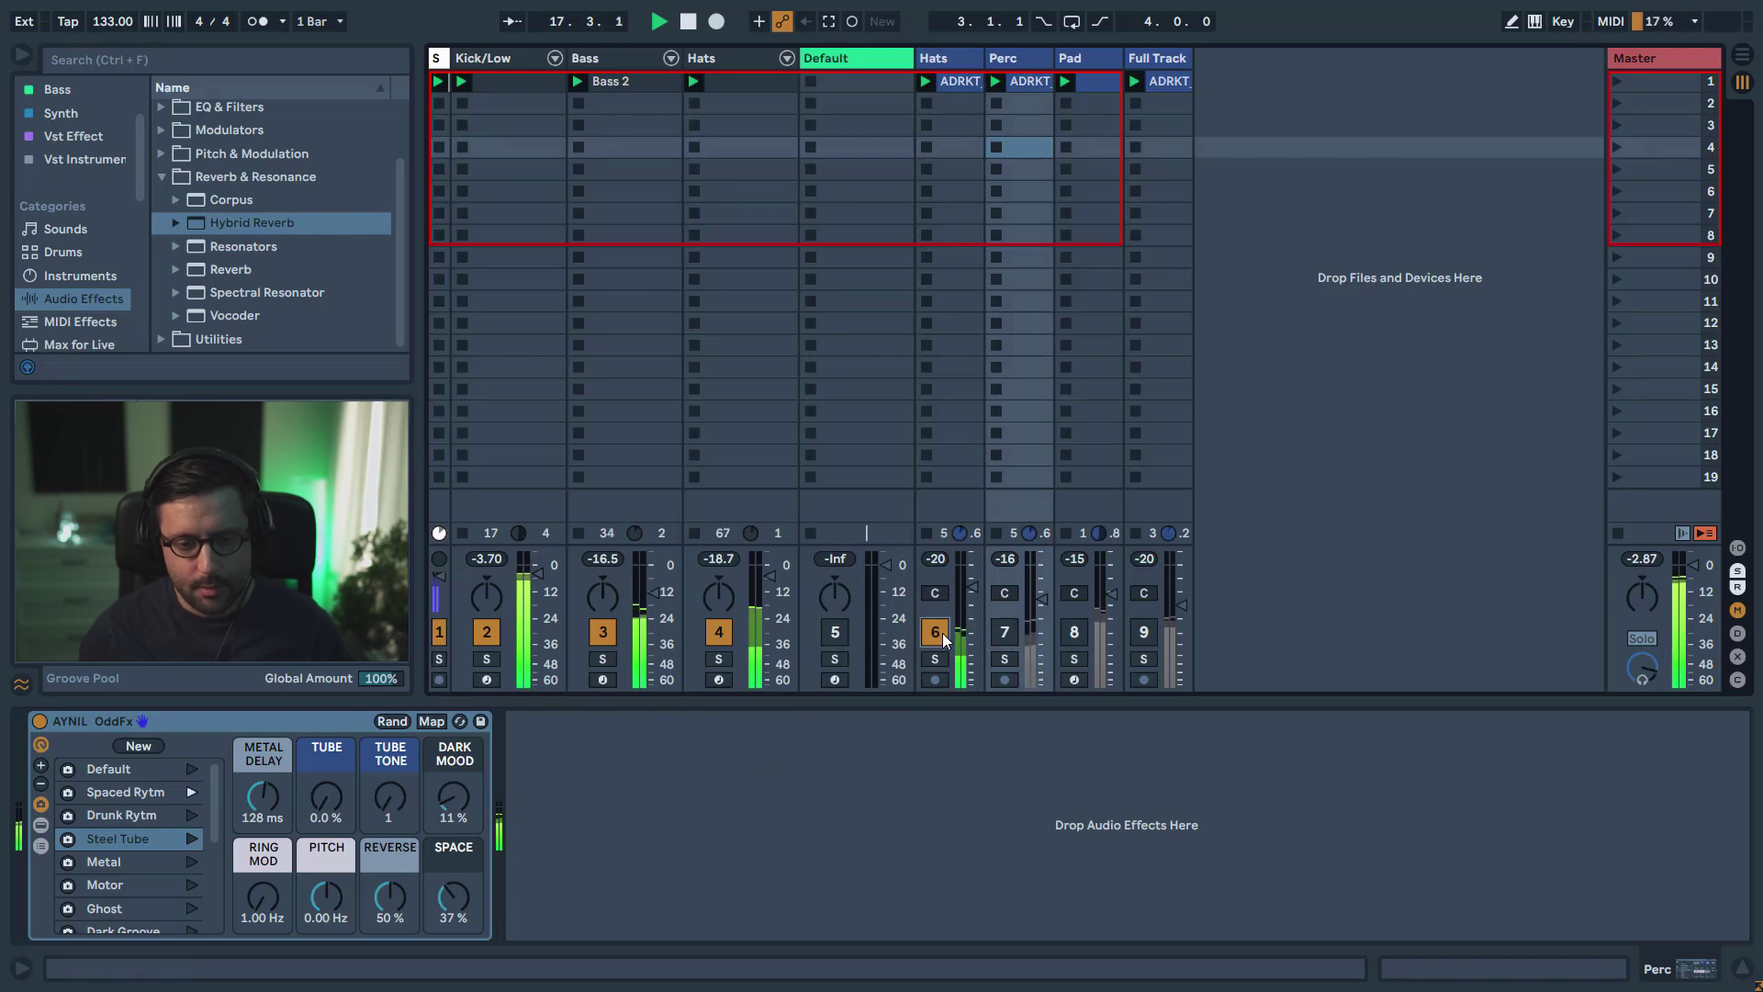
click(1075, 659)
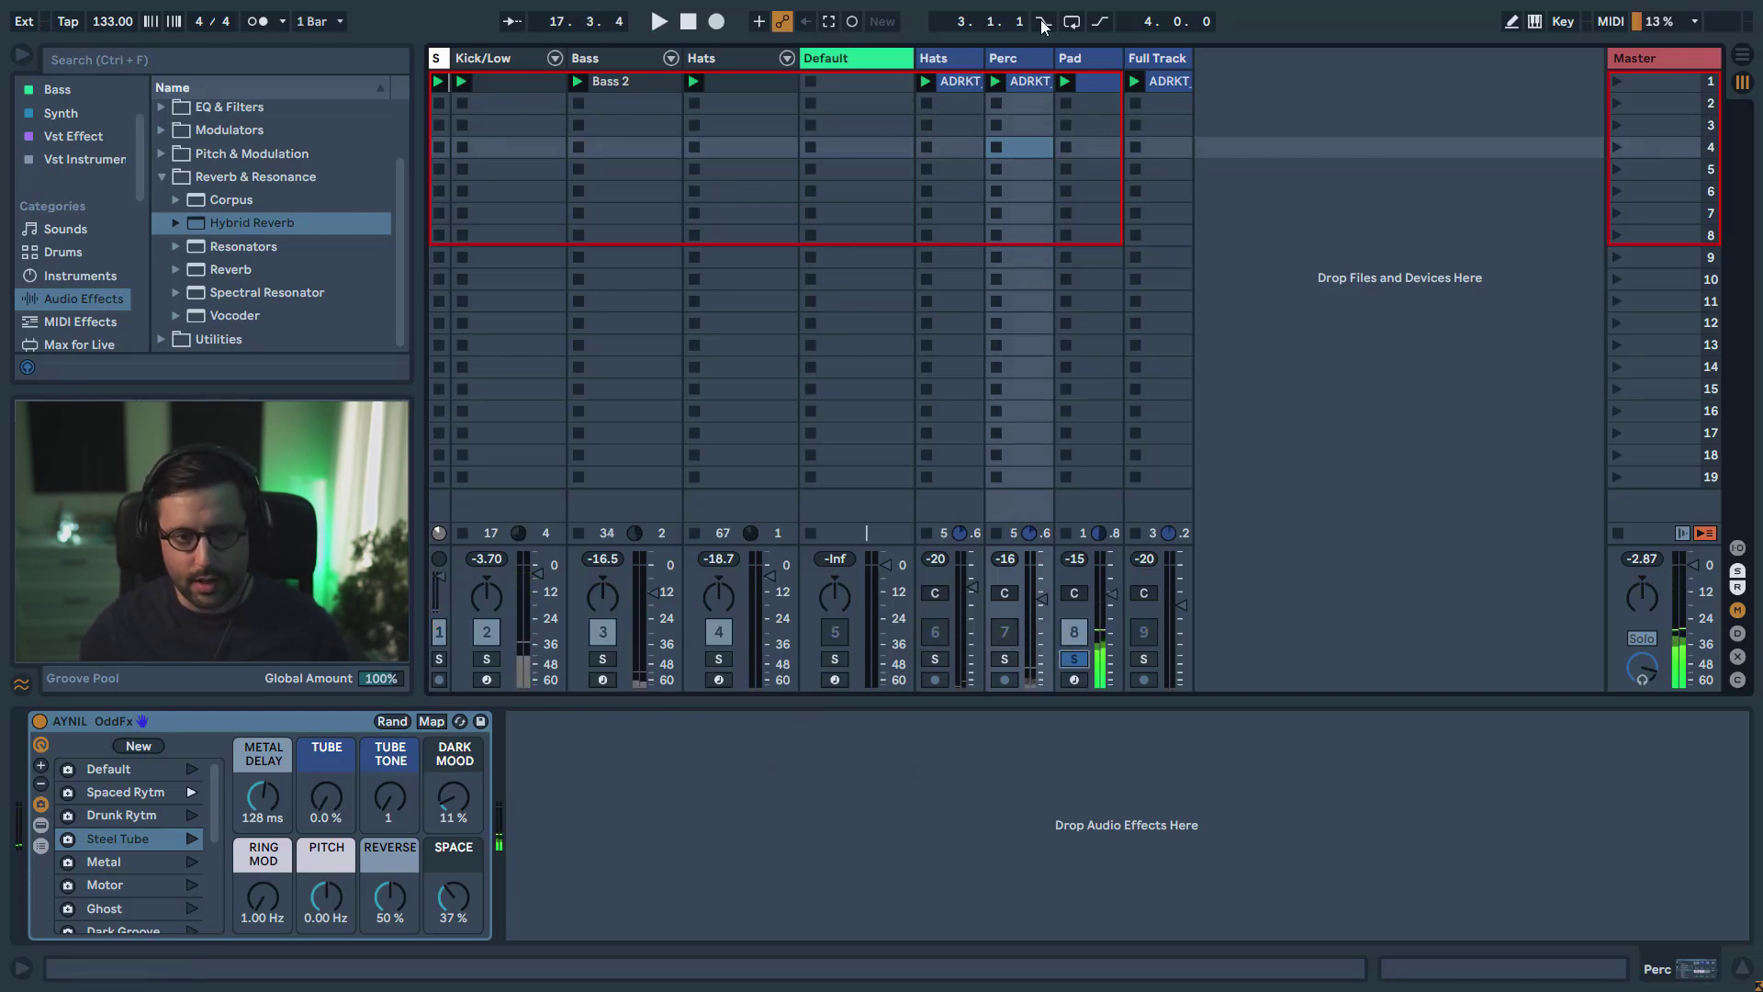
click(1088, 60)
key(space)
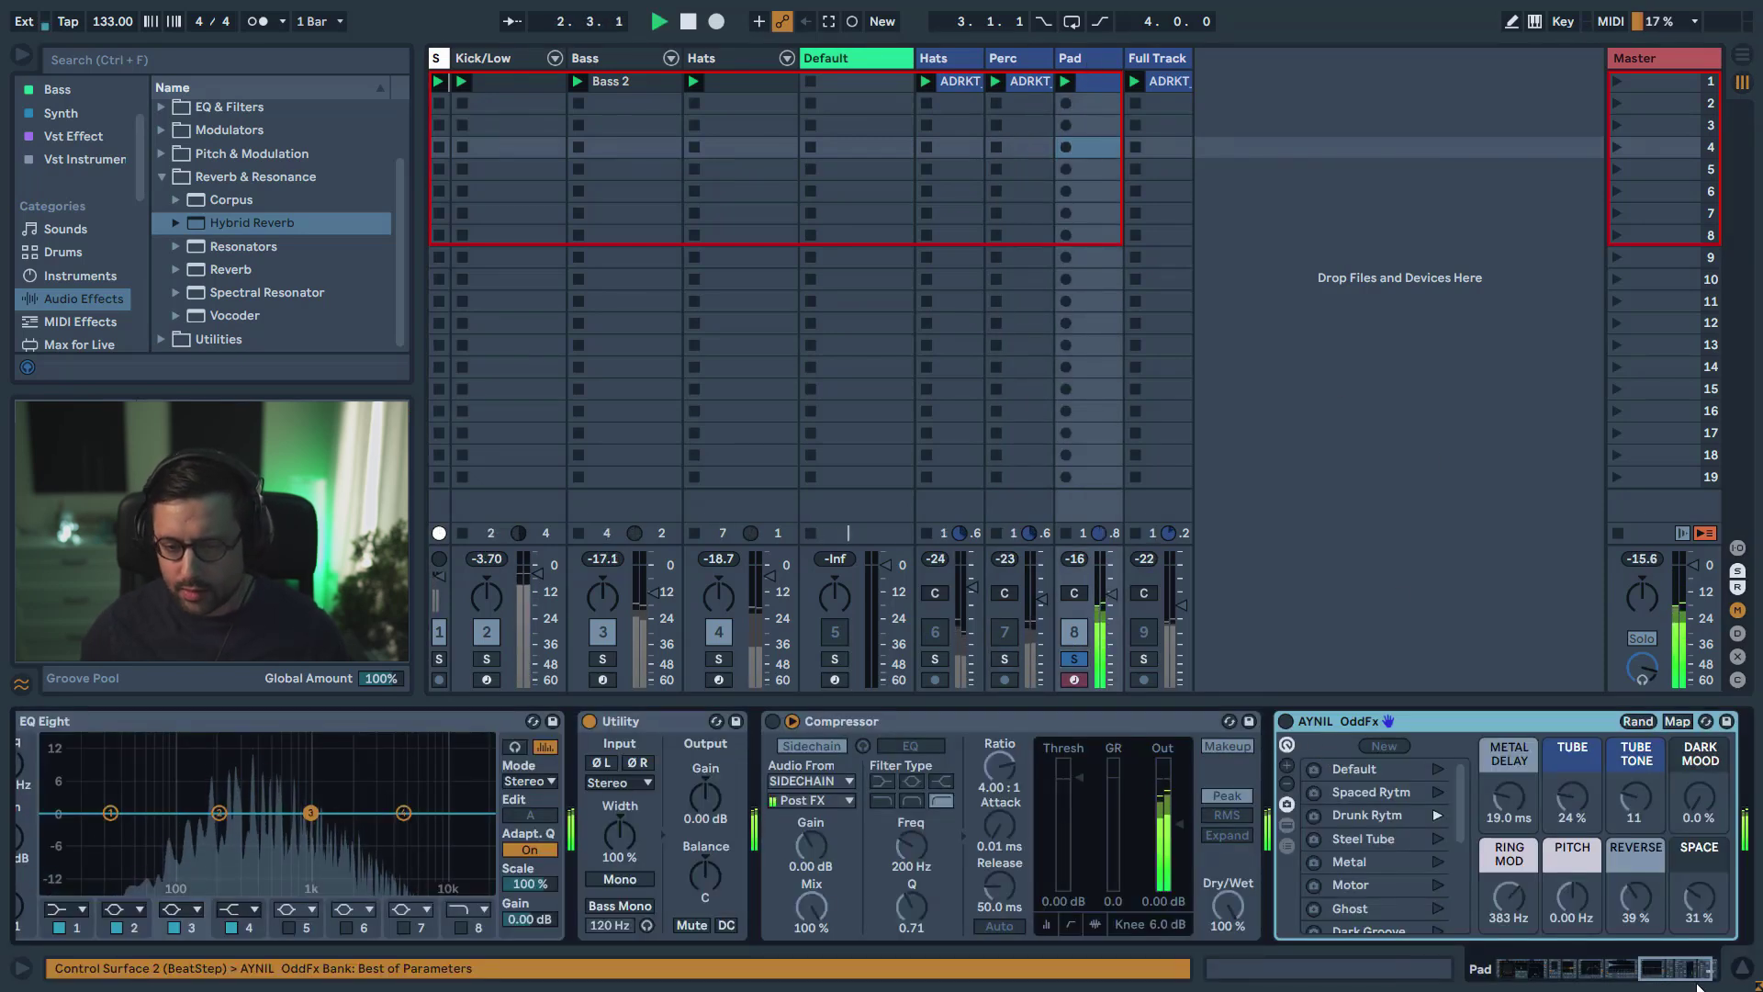
scroll(1701, 974, right, 3)
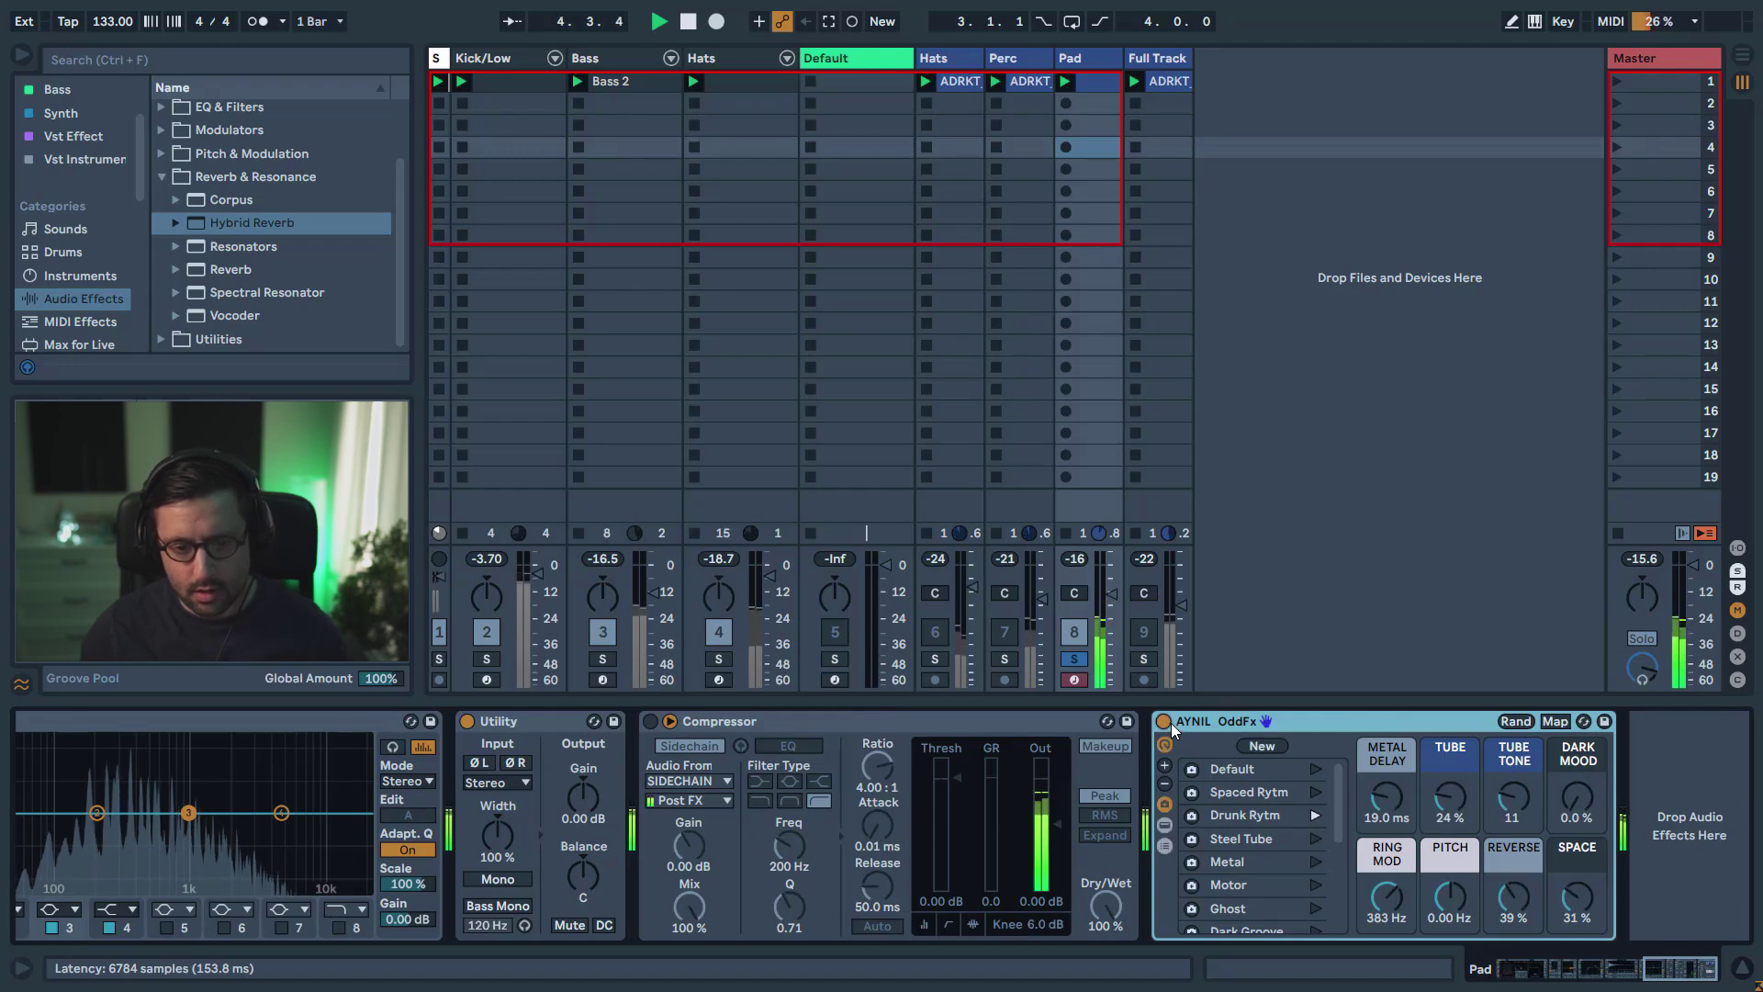
- Audition the Witch and Spirits variations of the Pad's OddFx rack, settle on Apocalypse and unsolo the track
scroll(1322, 868, down, 2)
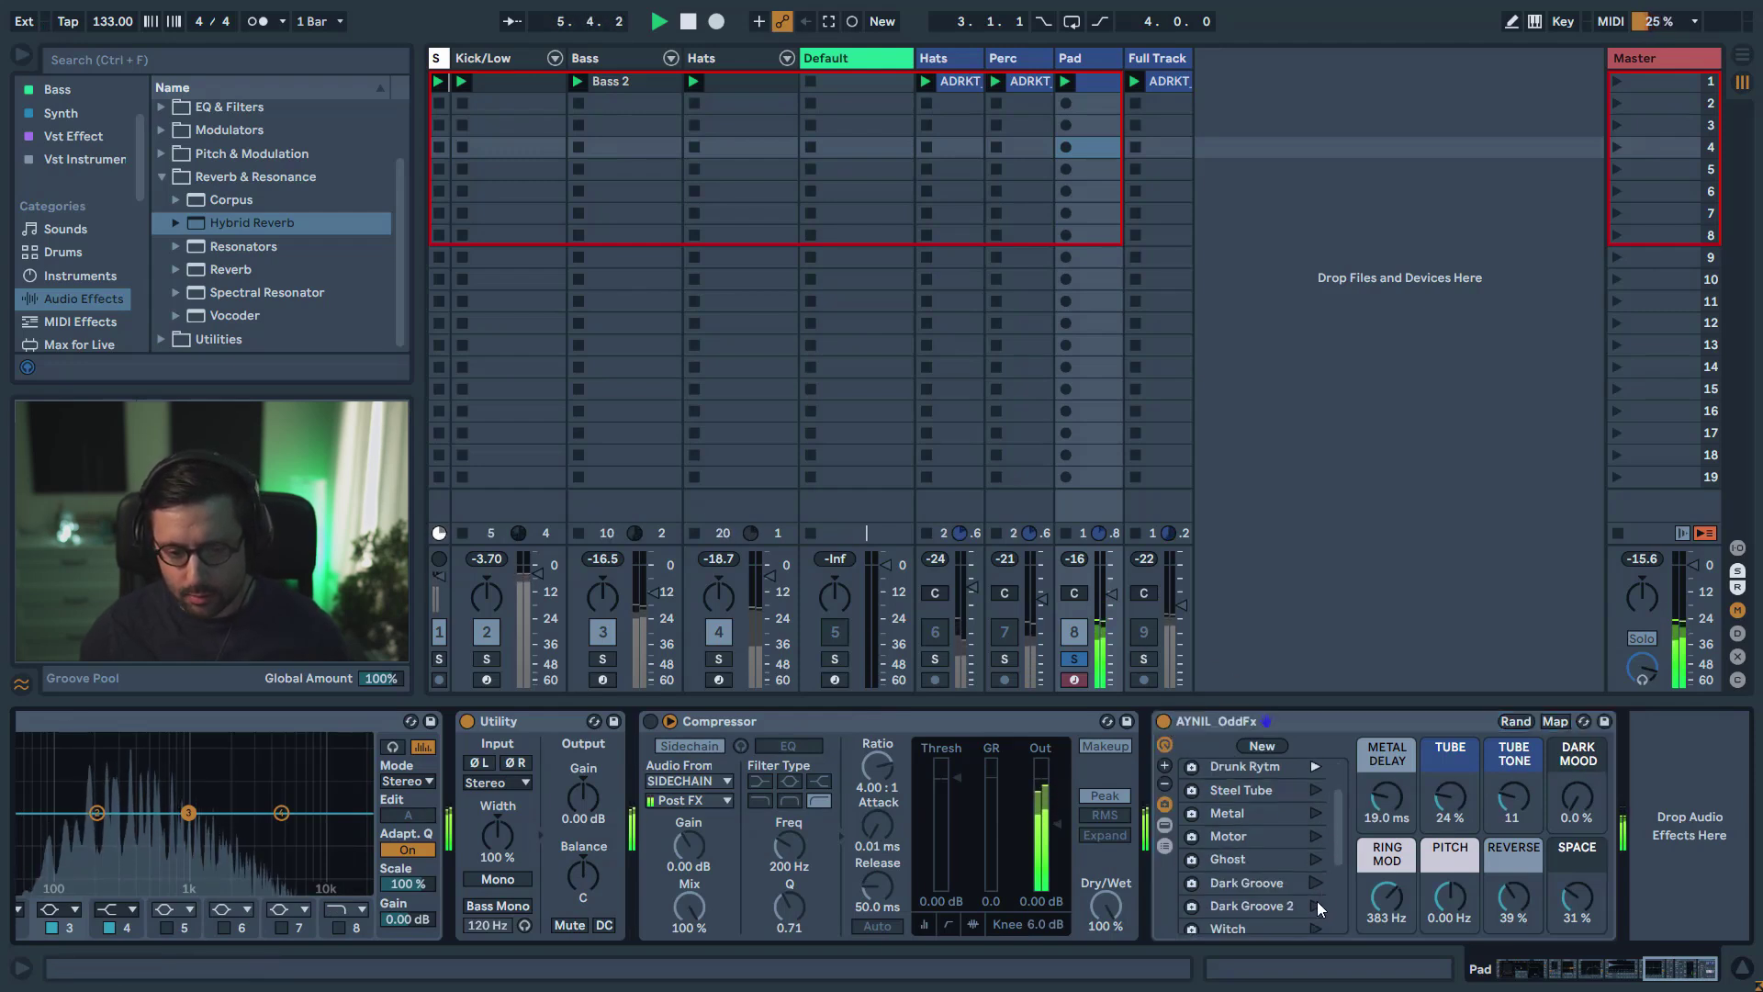
scroll(1319, 890, down, 3)
click(1319, 879)
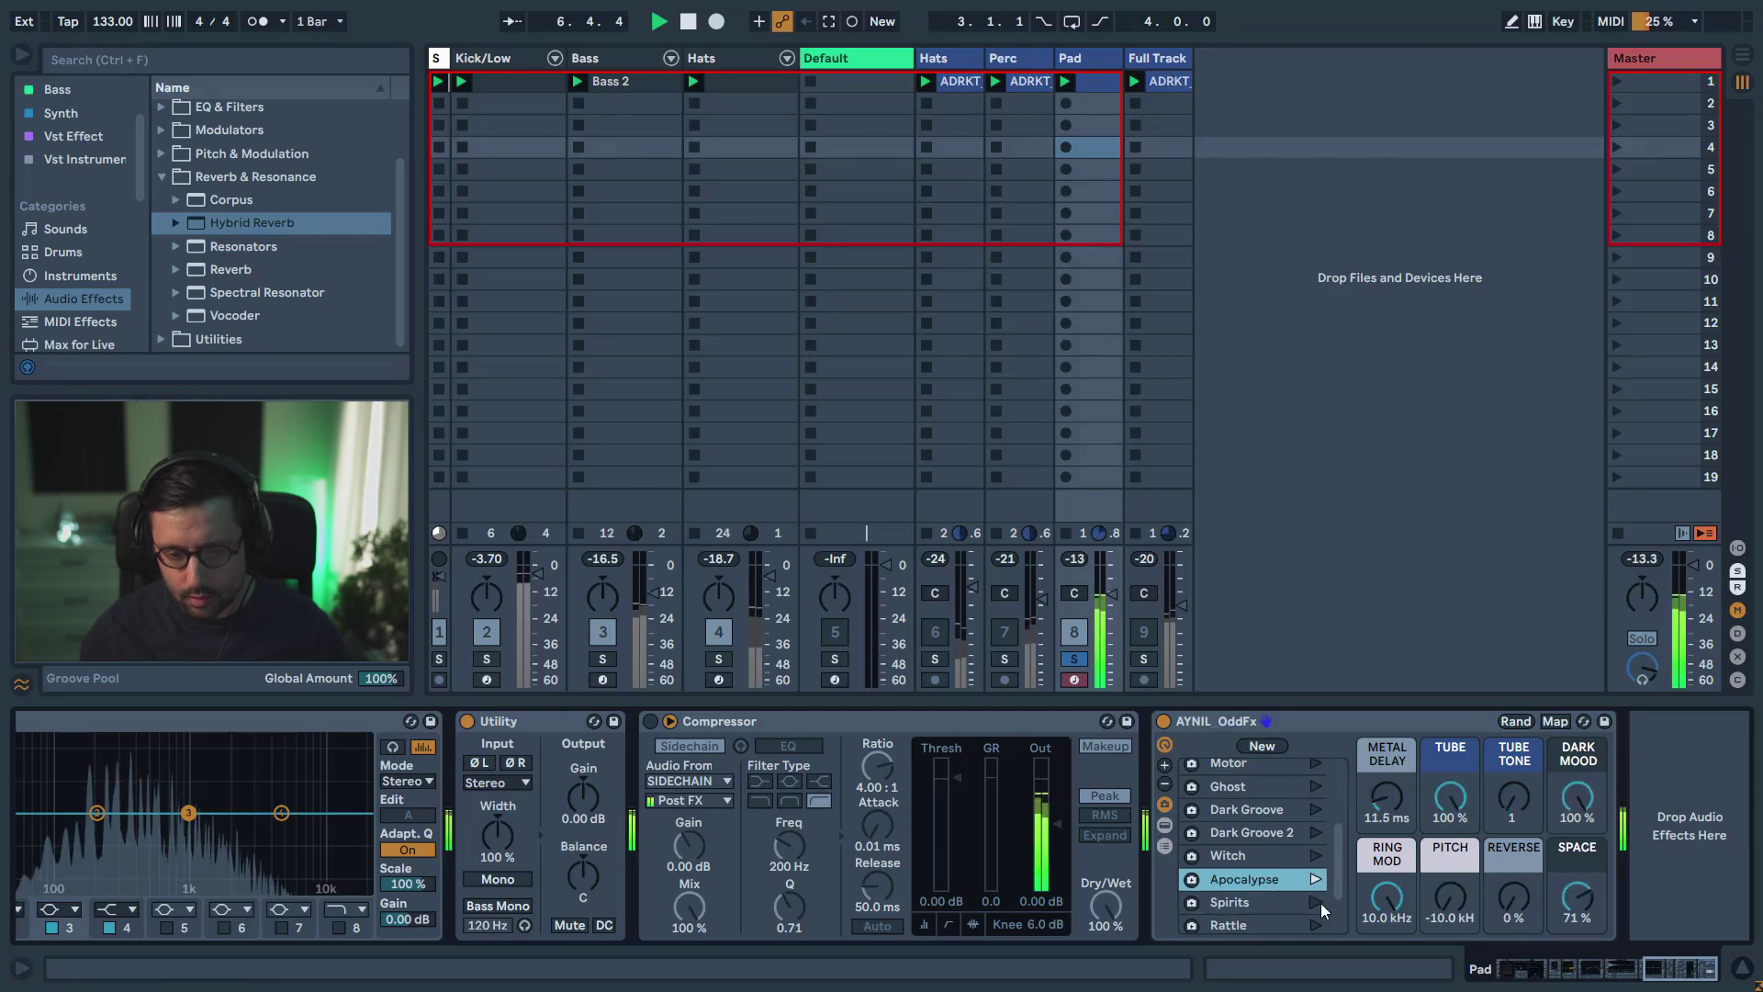
click(1317, 863)
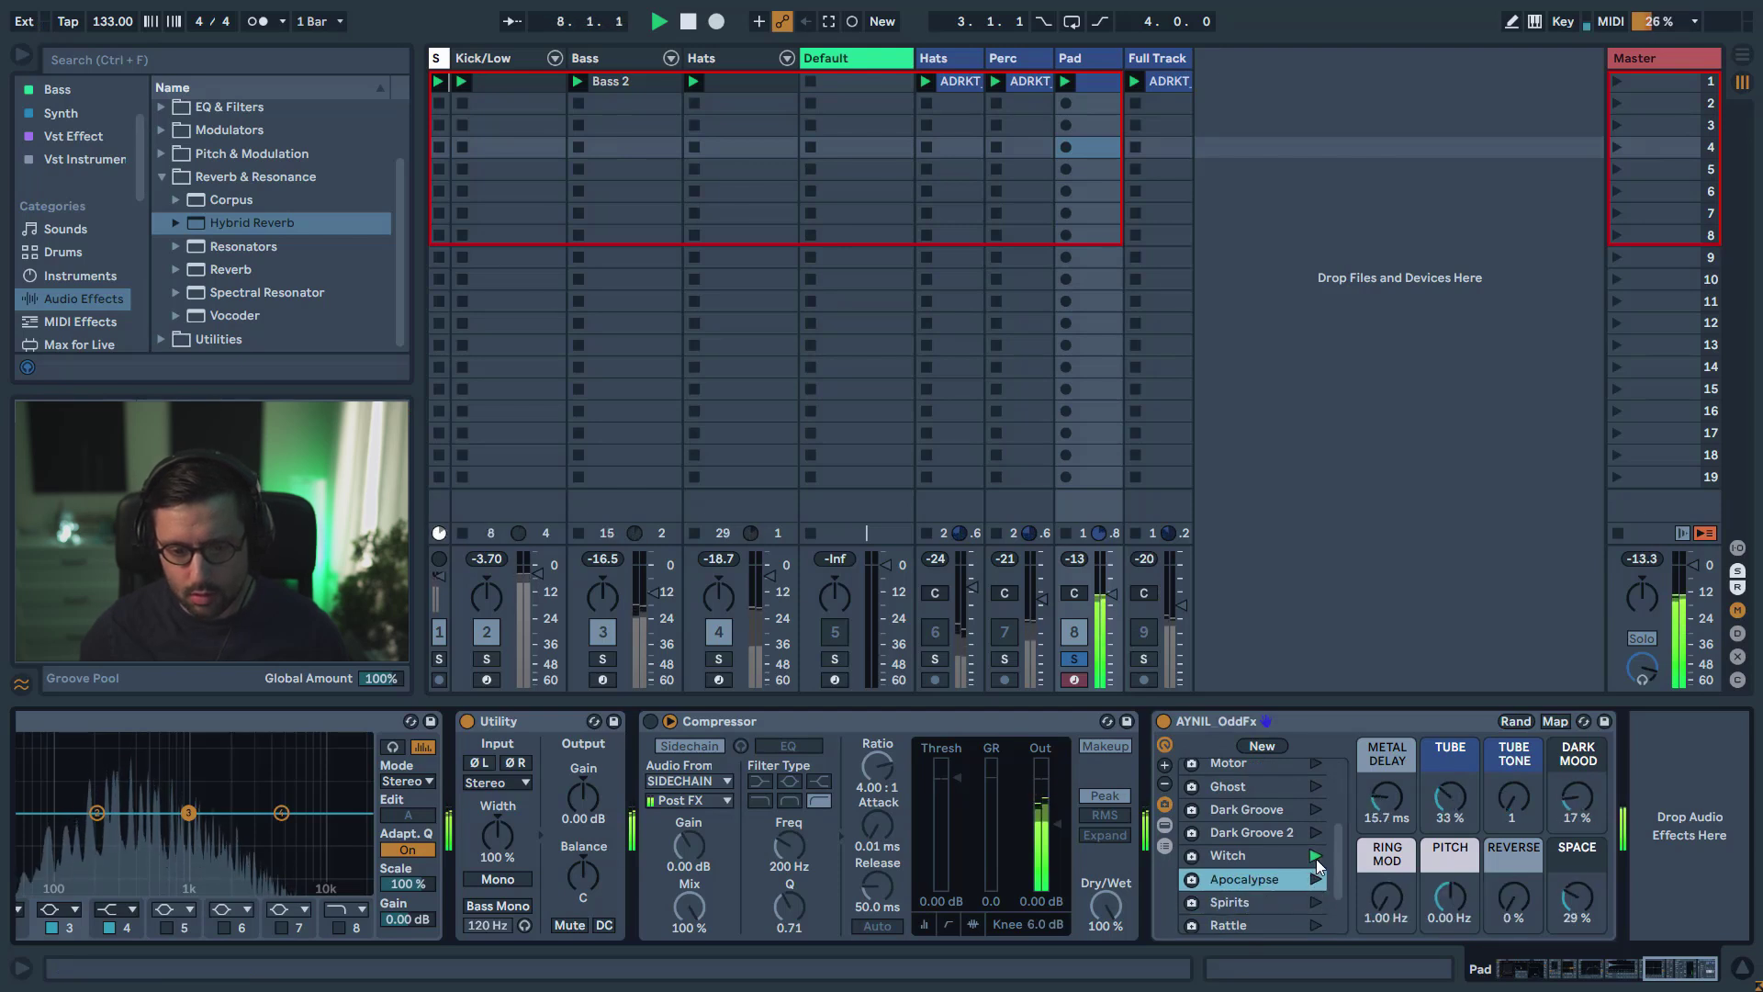
click(1315, 903)
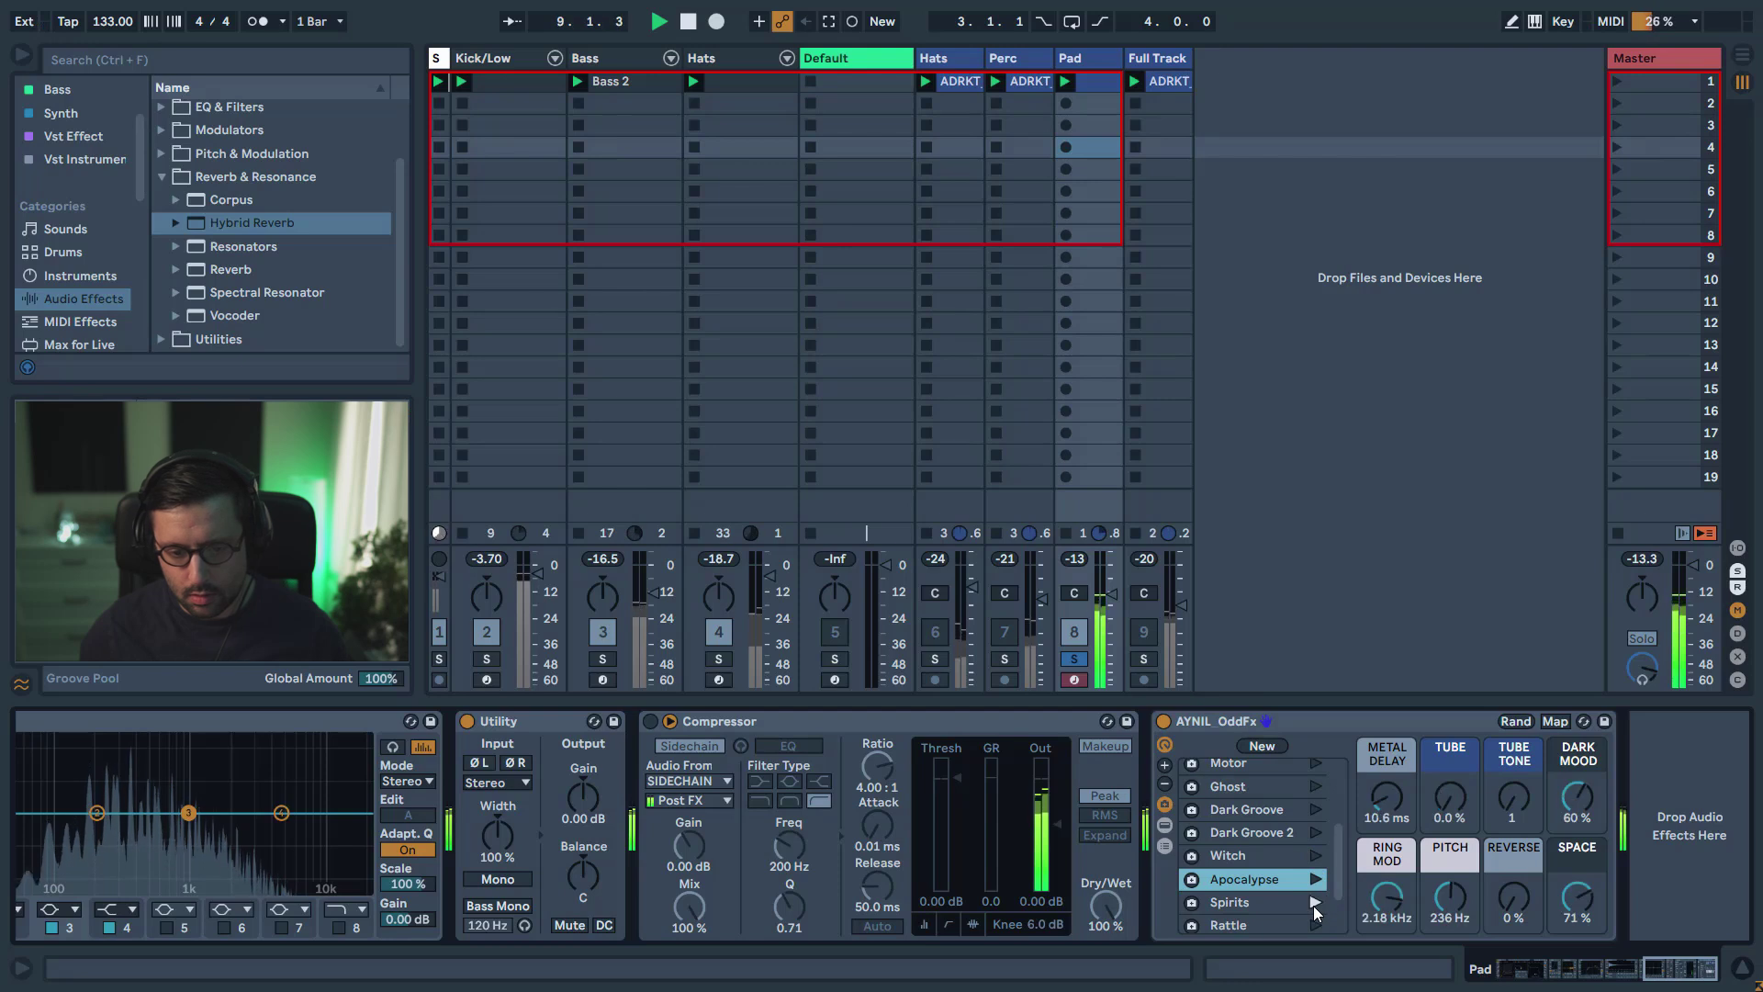
scroll(1111, 669, down, 6)
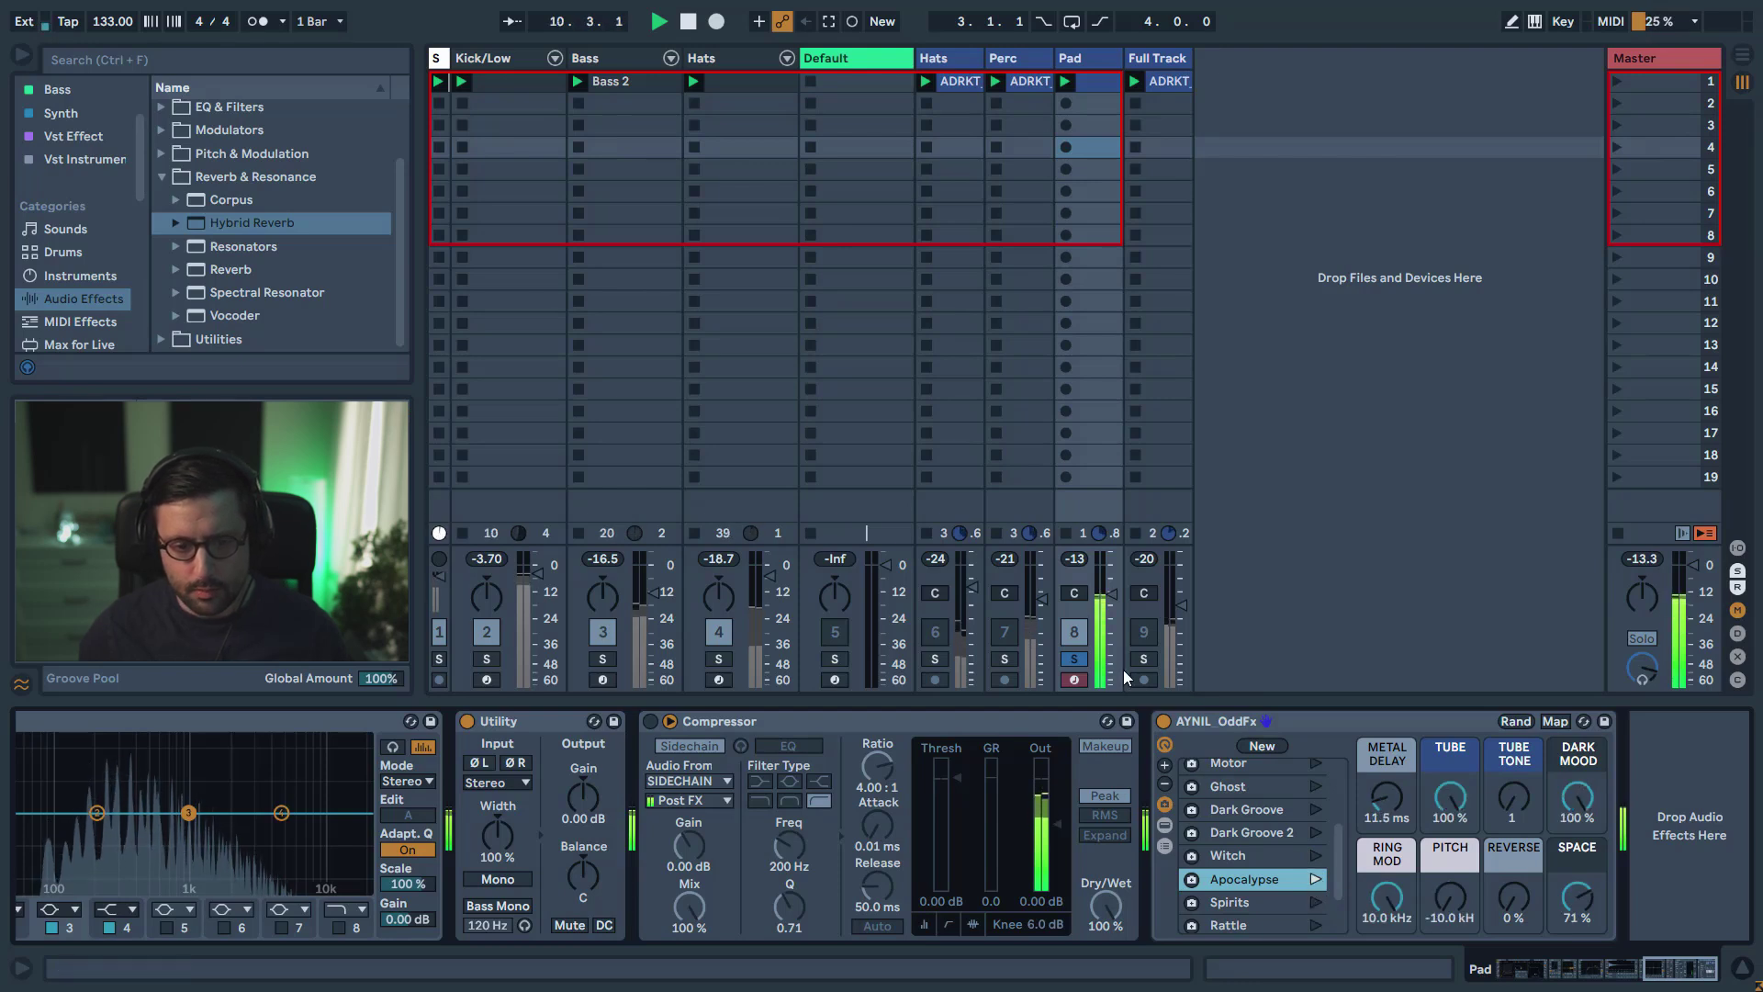
click(1067, 659)
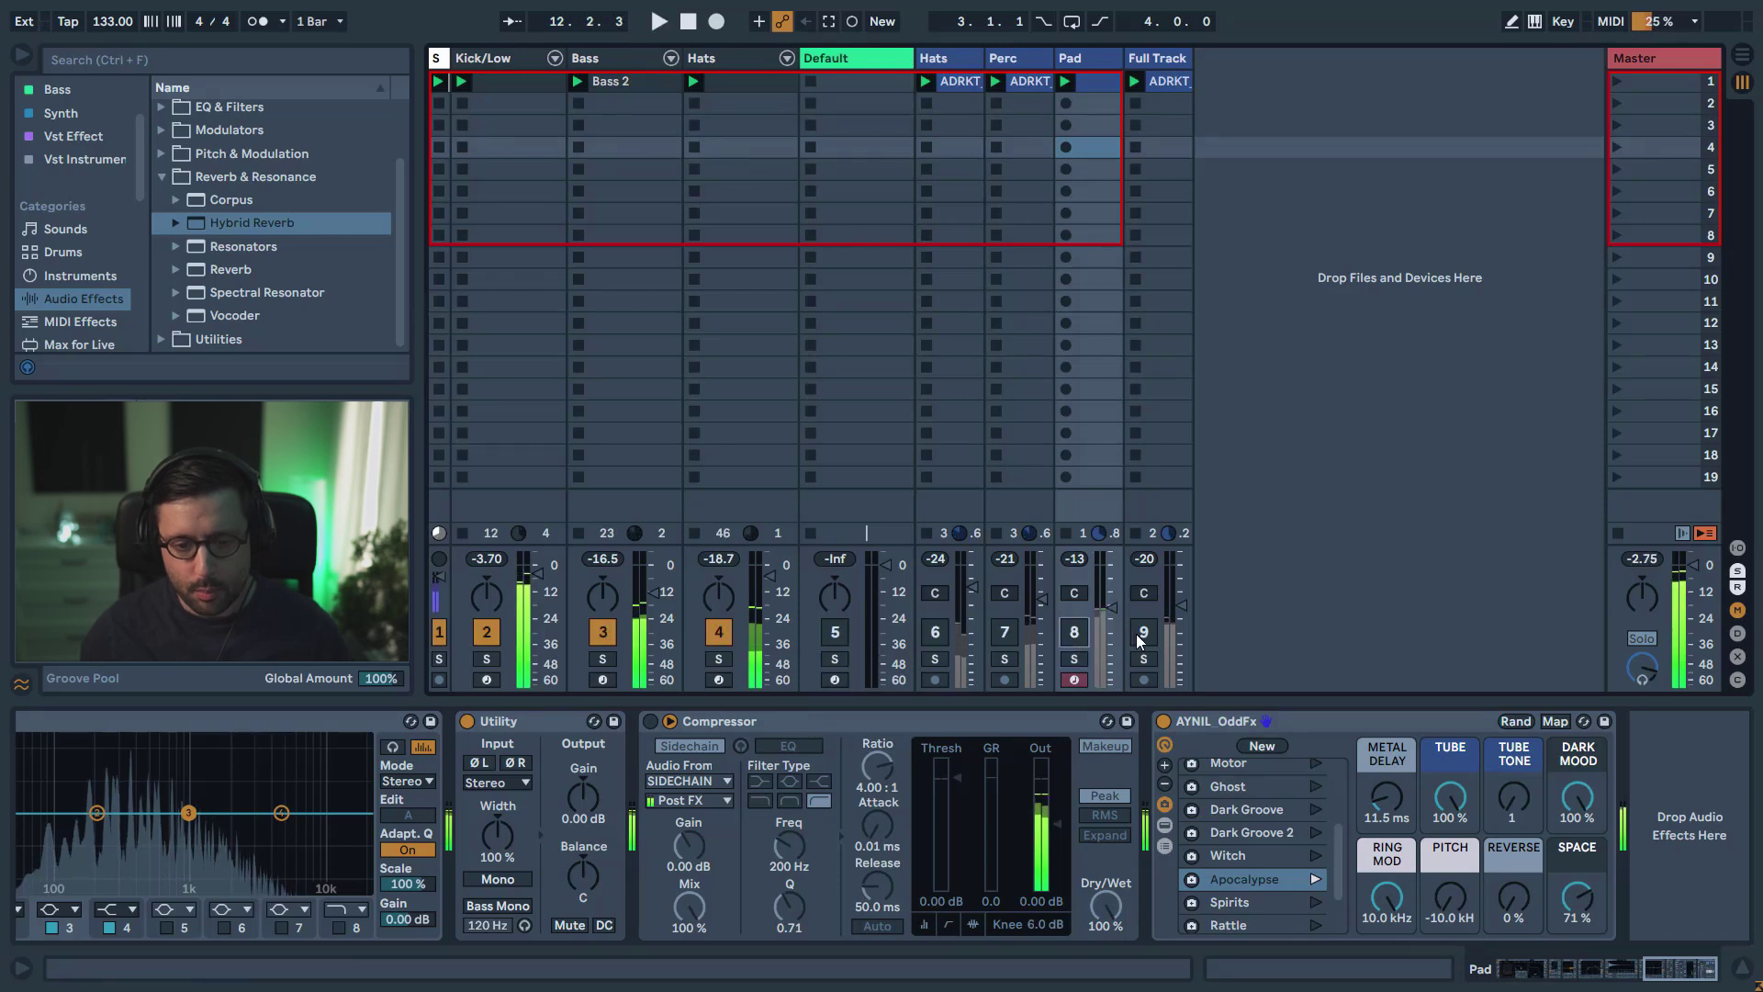
- Solo the Full Track track and play it with OddFx off, raising its volume to -7.5 dB
click(1161, 85)
click(1160, 85)
click(1150, 62)
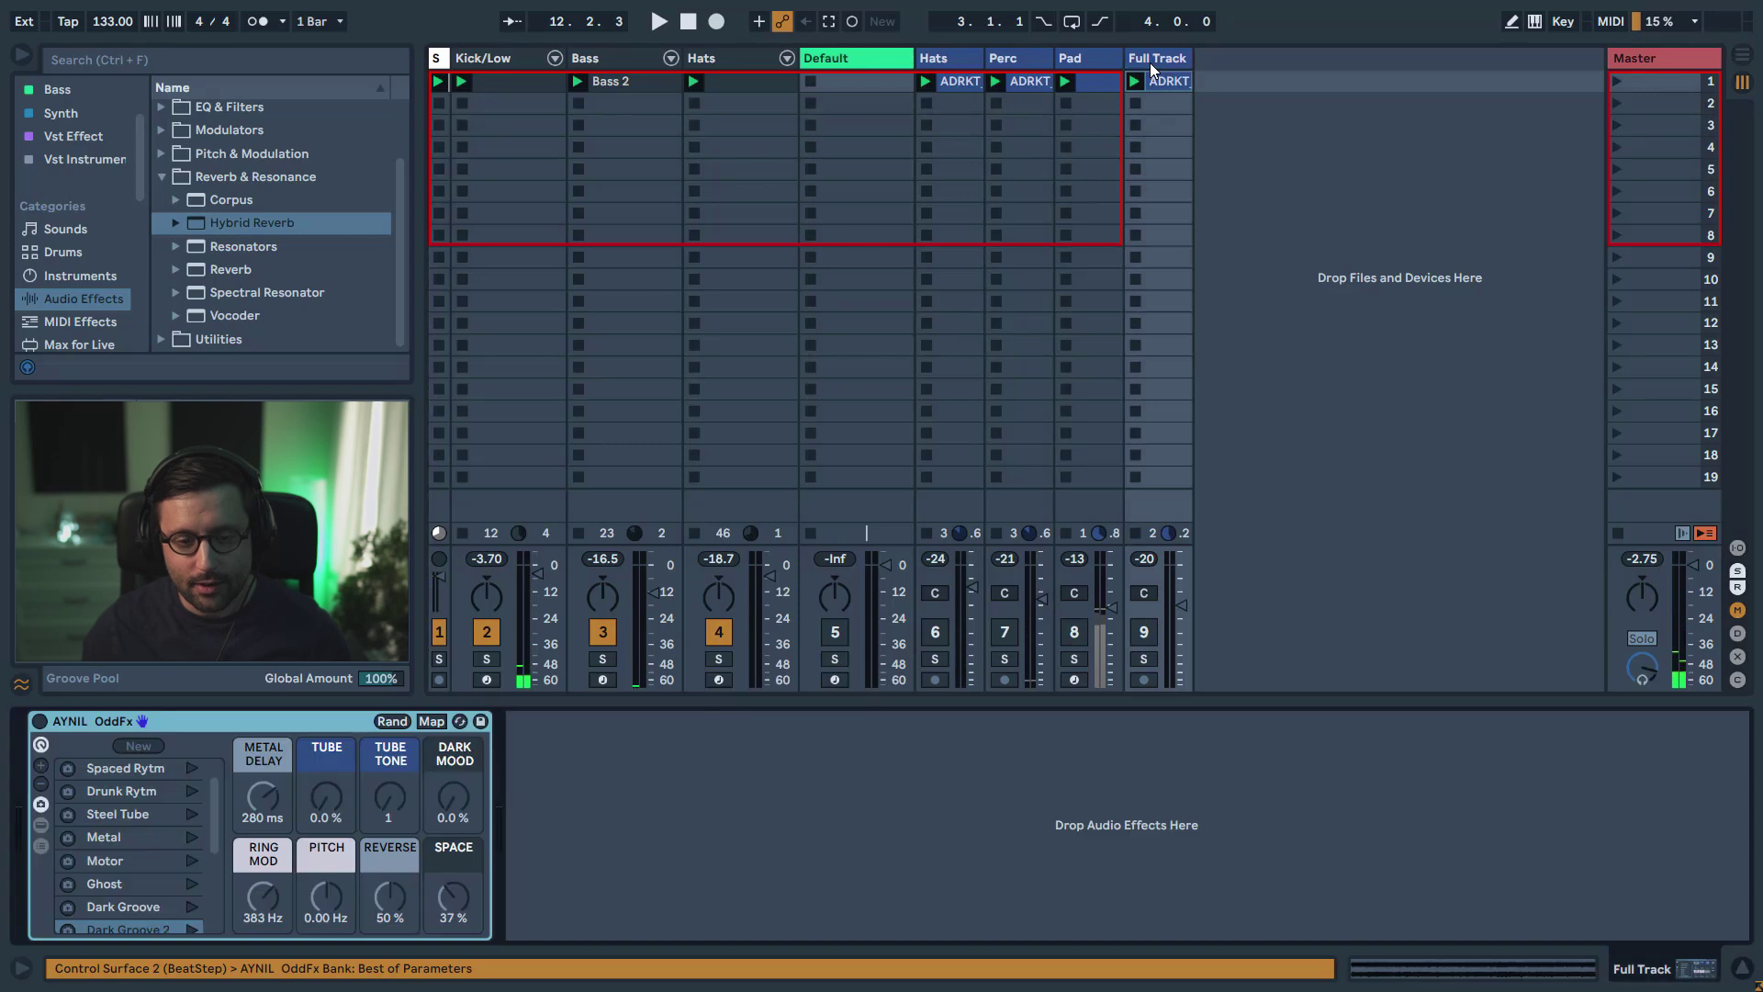
click(1144, 659)
key(space)
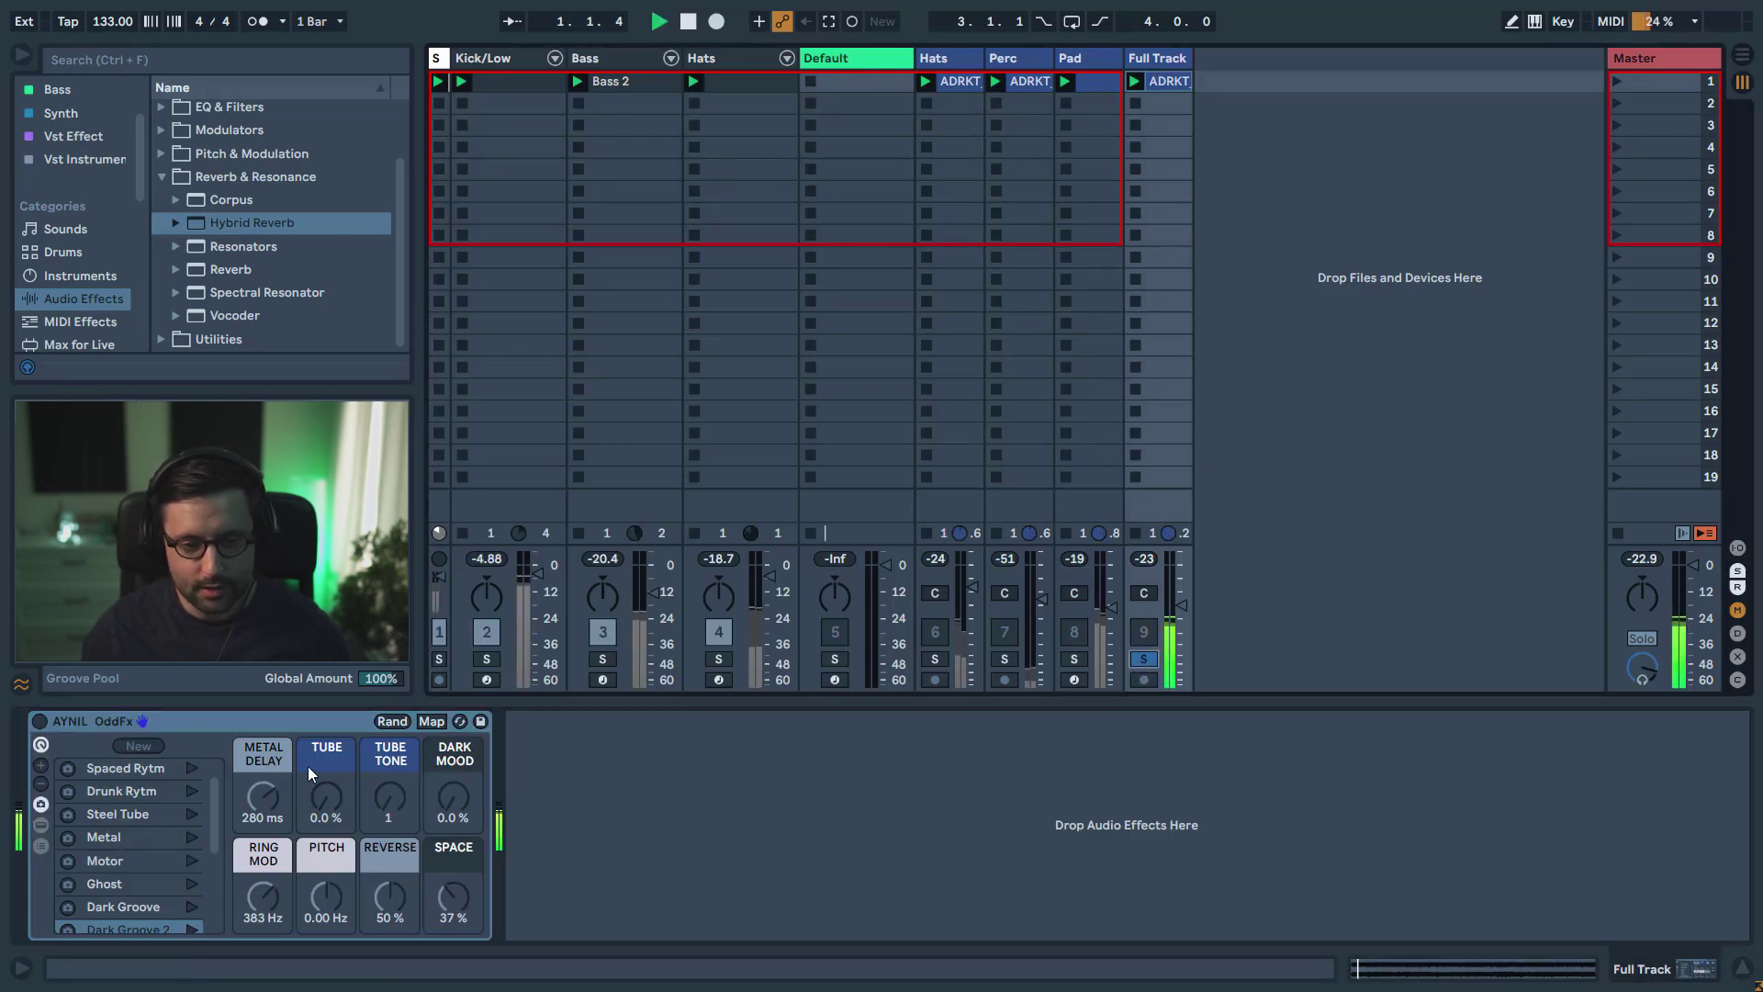
drag(1181, 606, 1182, 581)
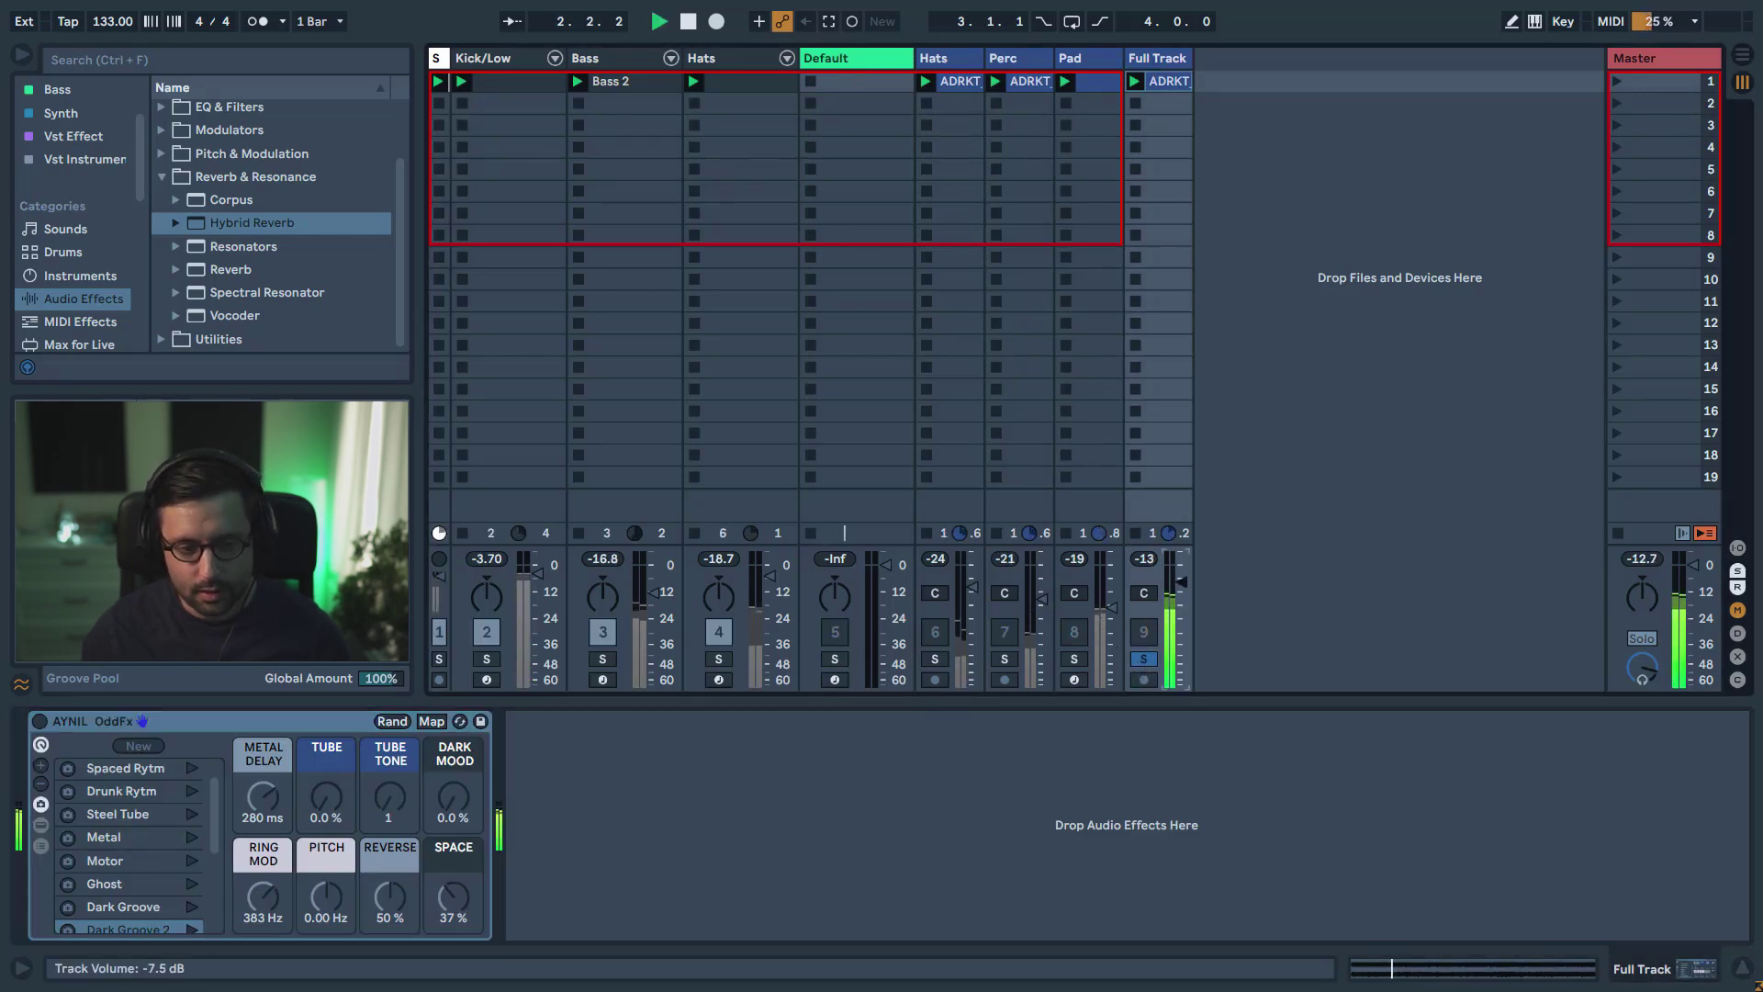
key(space)
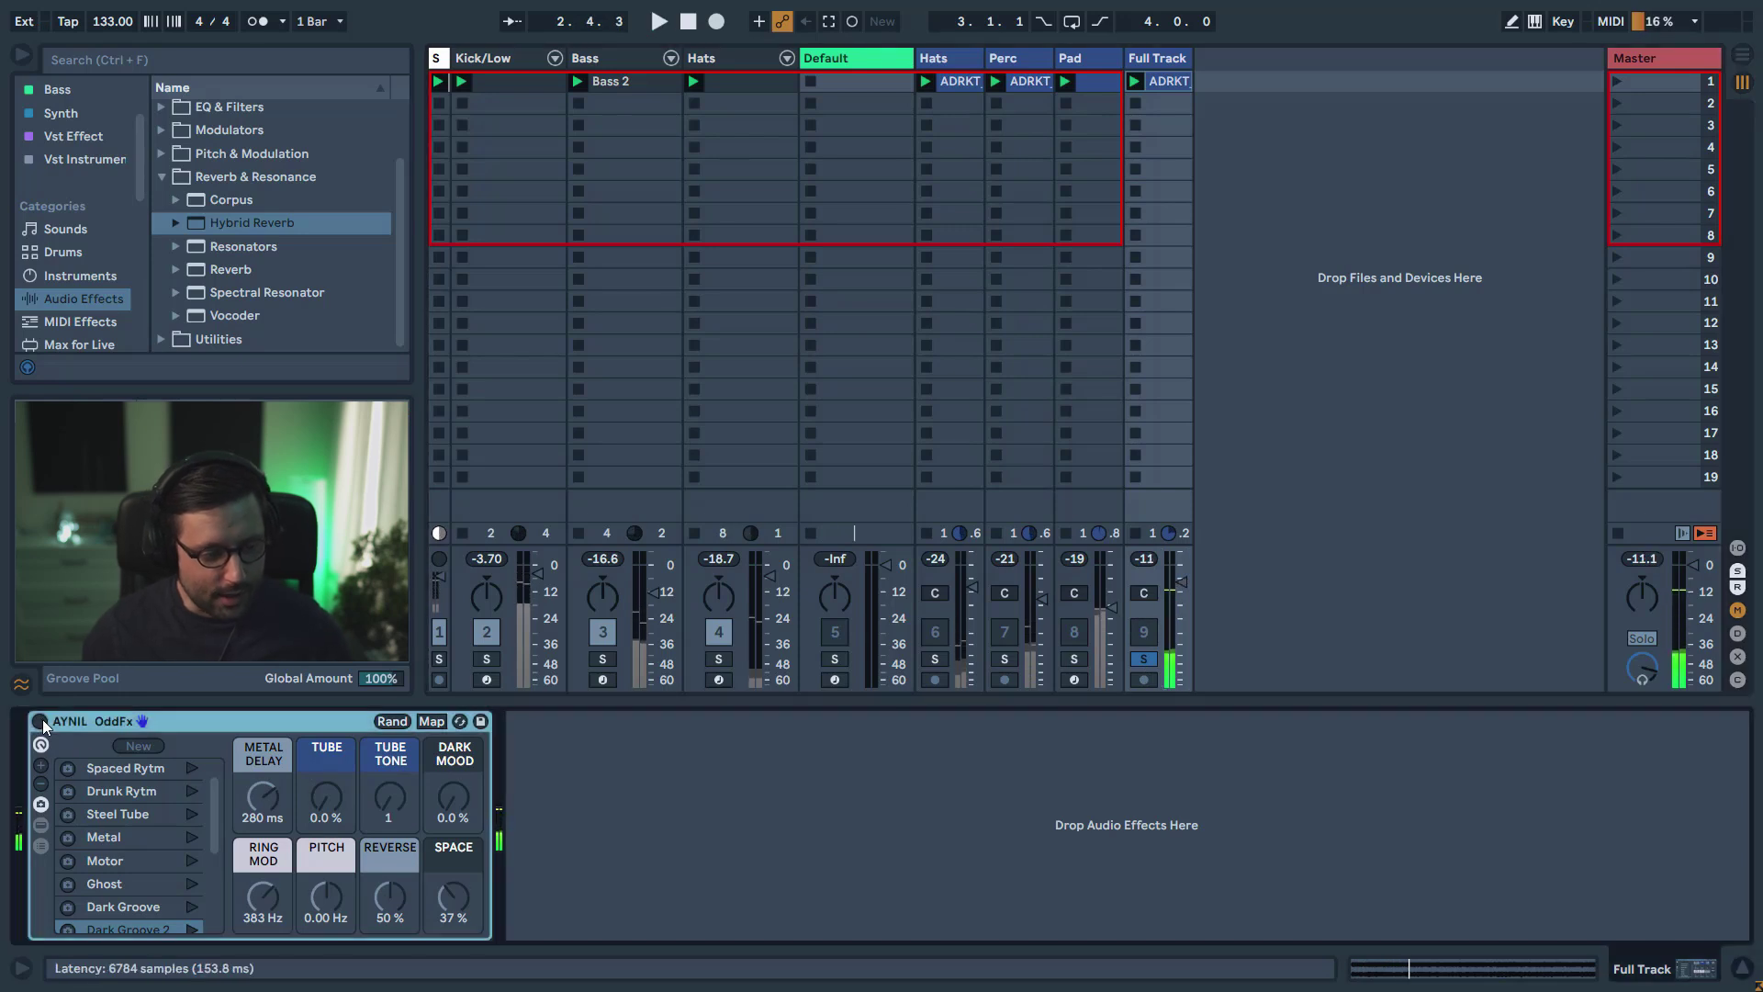
- Turn on OddFx on the Full Track track and play it with the track volume lowered to -12.4 dB
click(41, 722)
key(space)
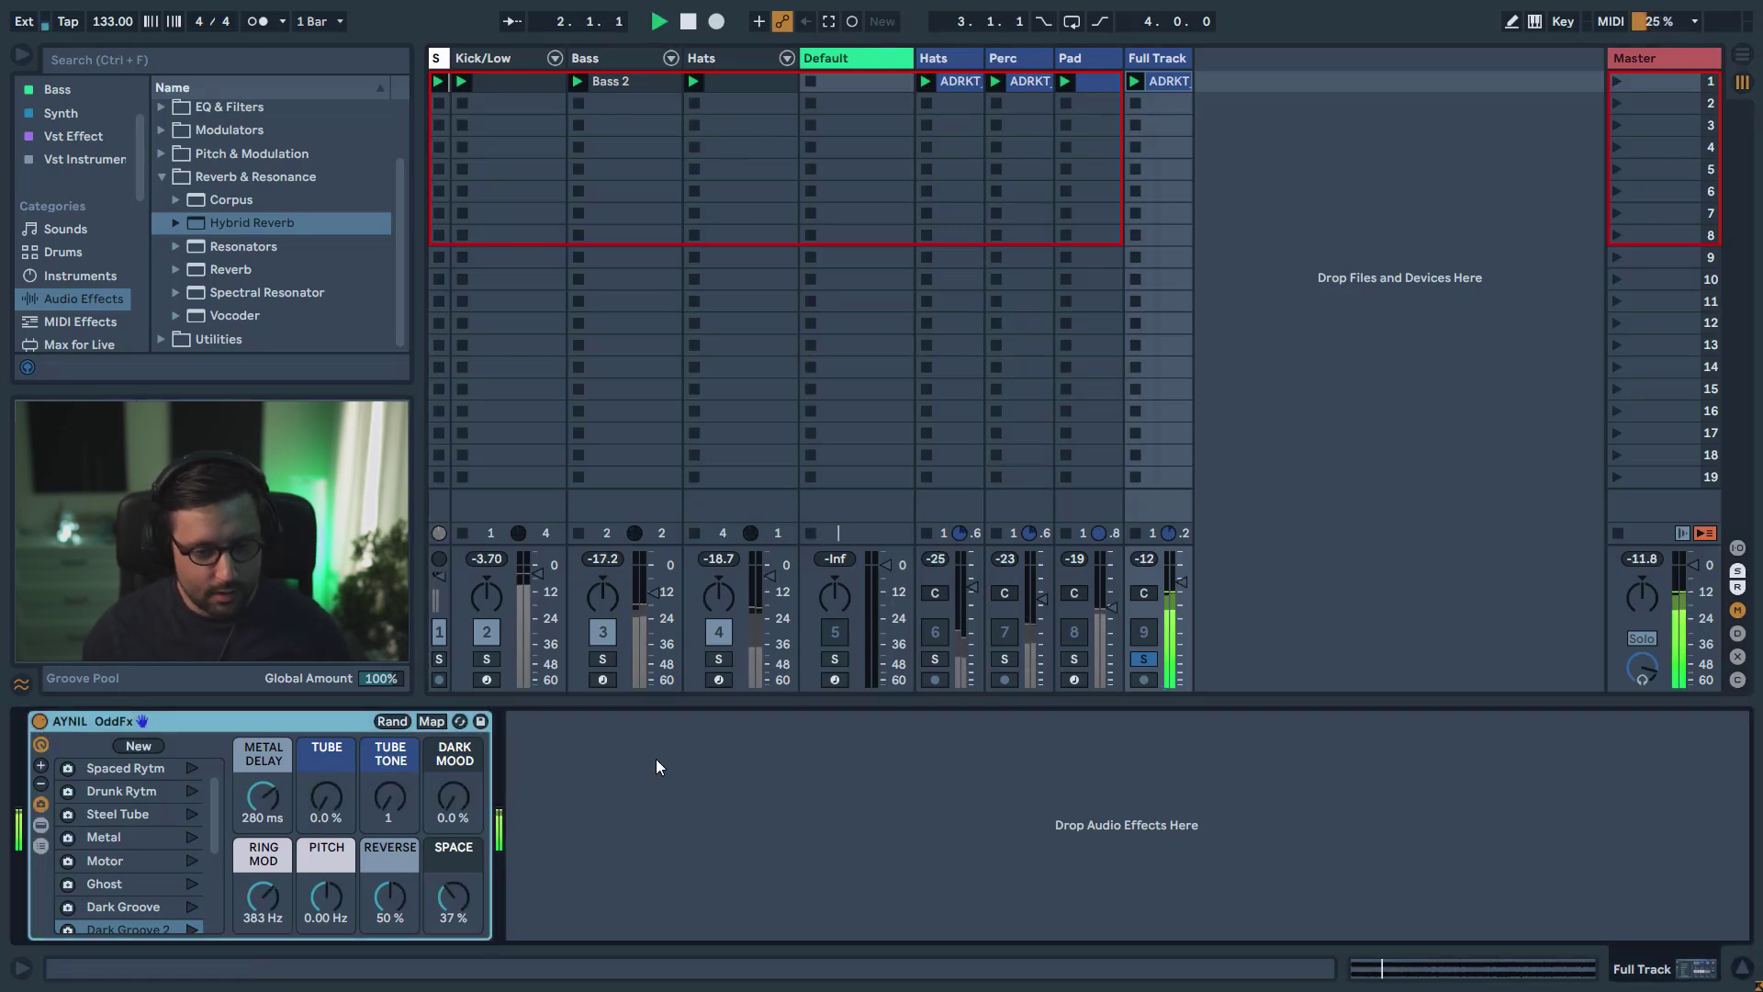
drag(1182, 581, 1182, 592)
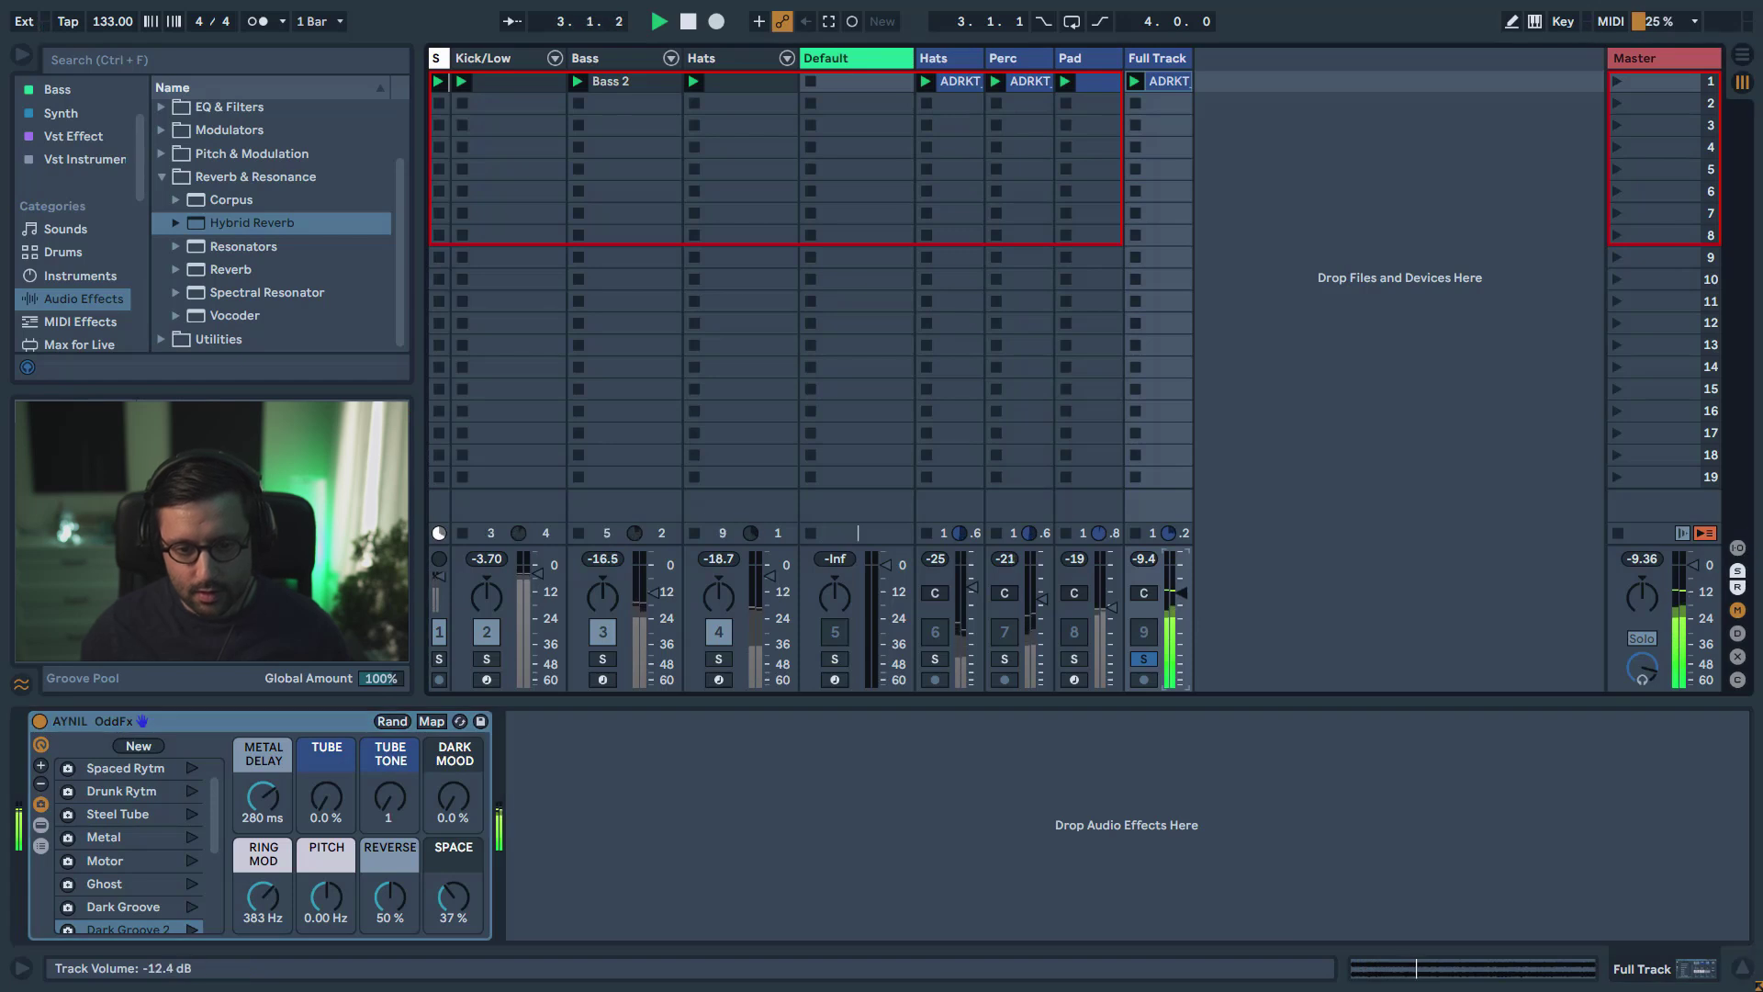
- Unsolo Full Track, set its volume to -16.0 dB and activate the blue Hats and Perc tracks alongside it
click(1143, 659)
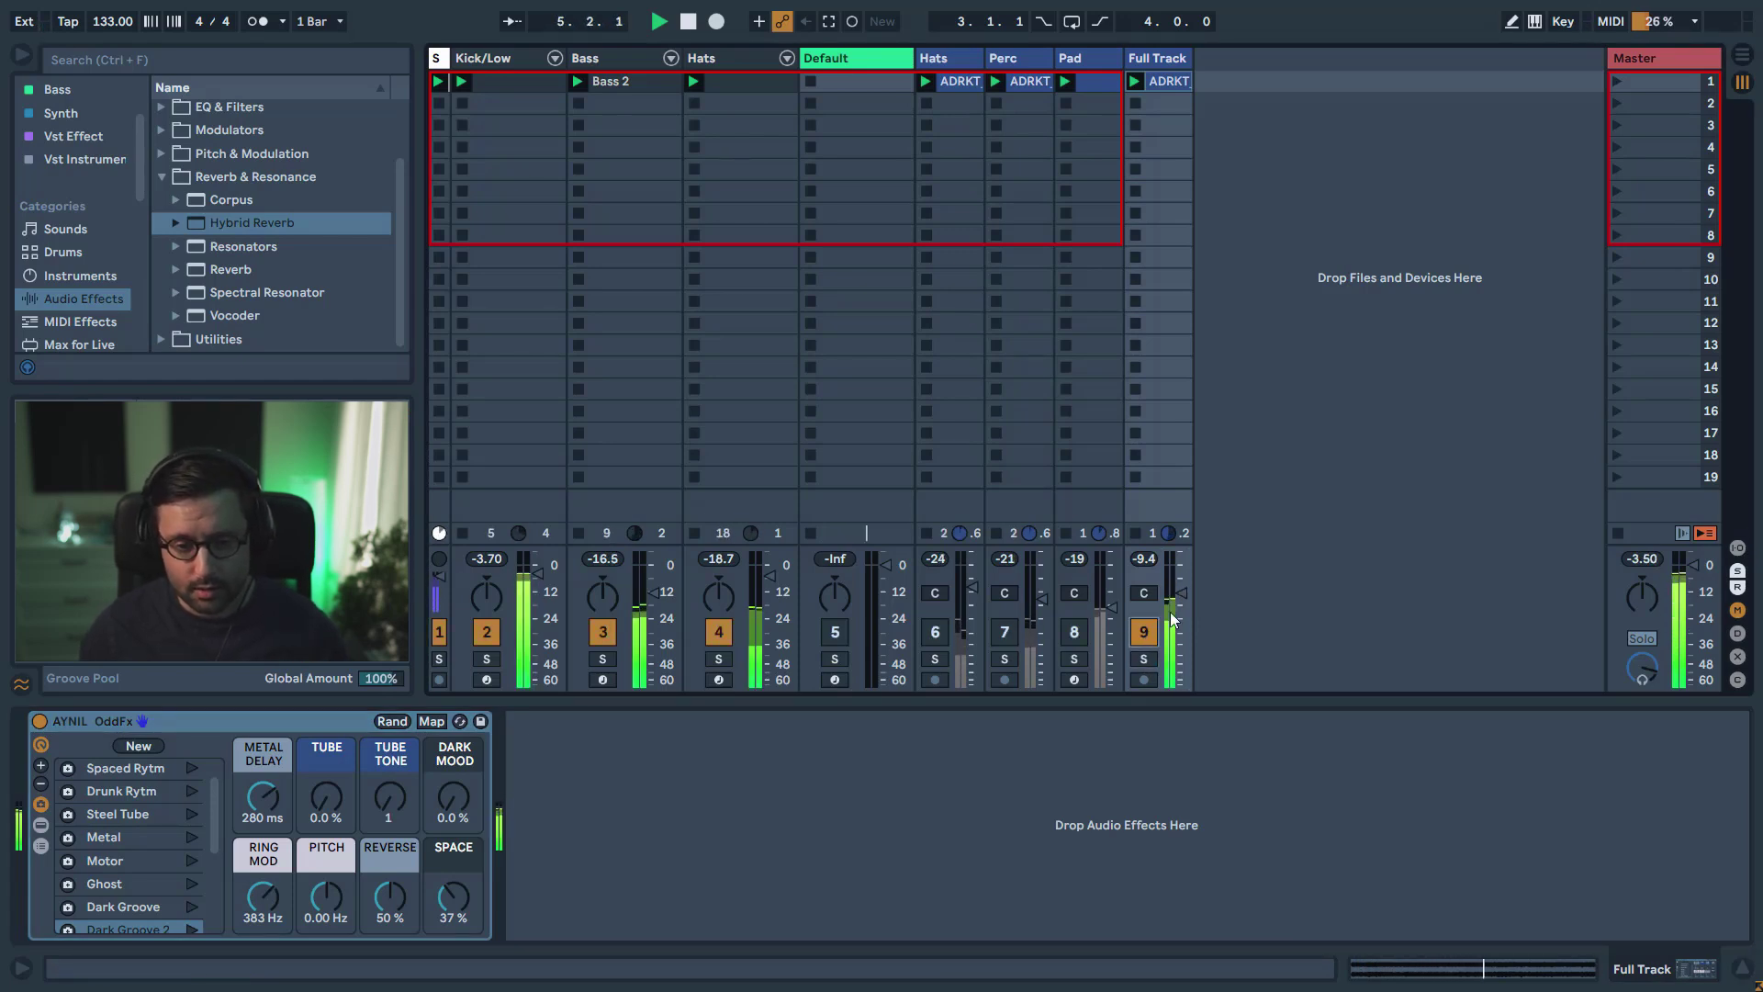
drag(1175, 598, 1174, 607)
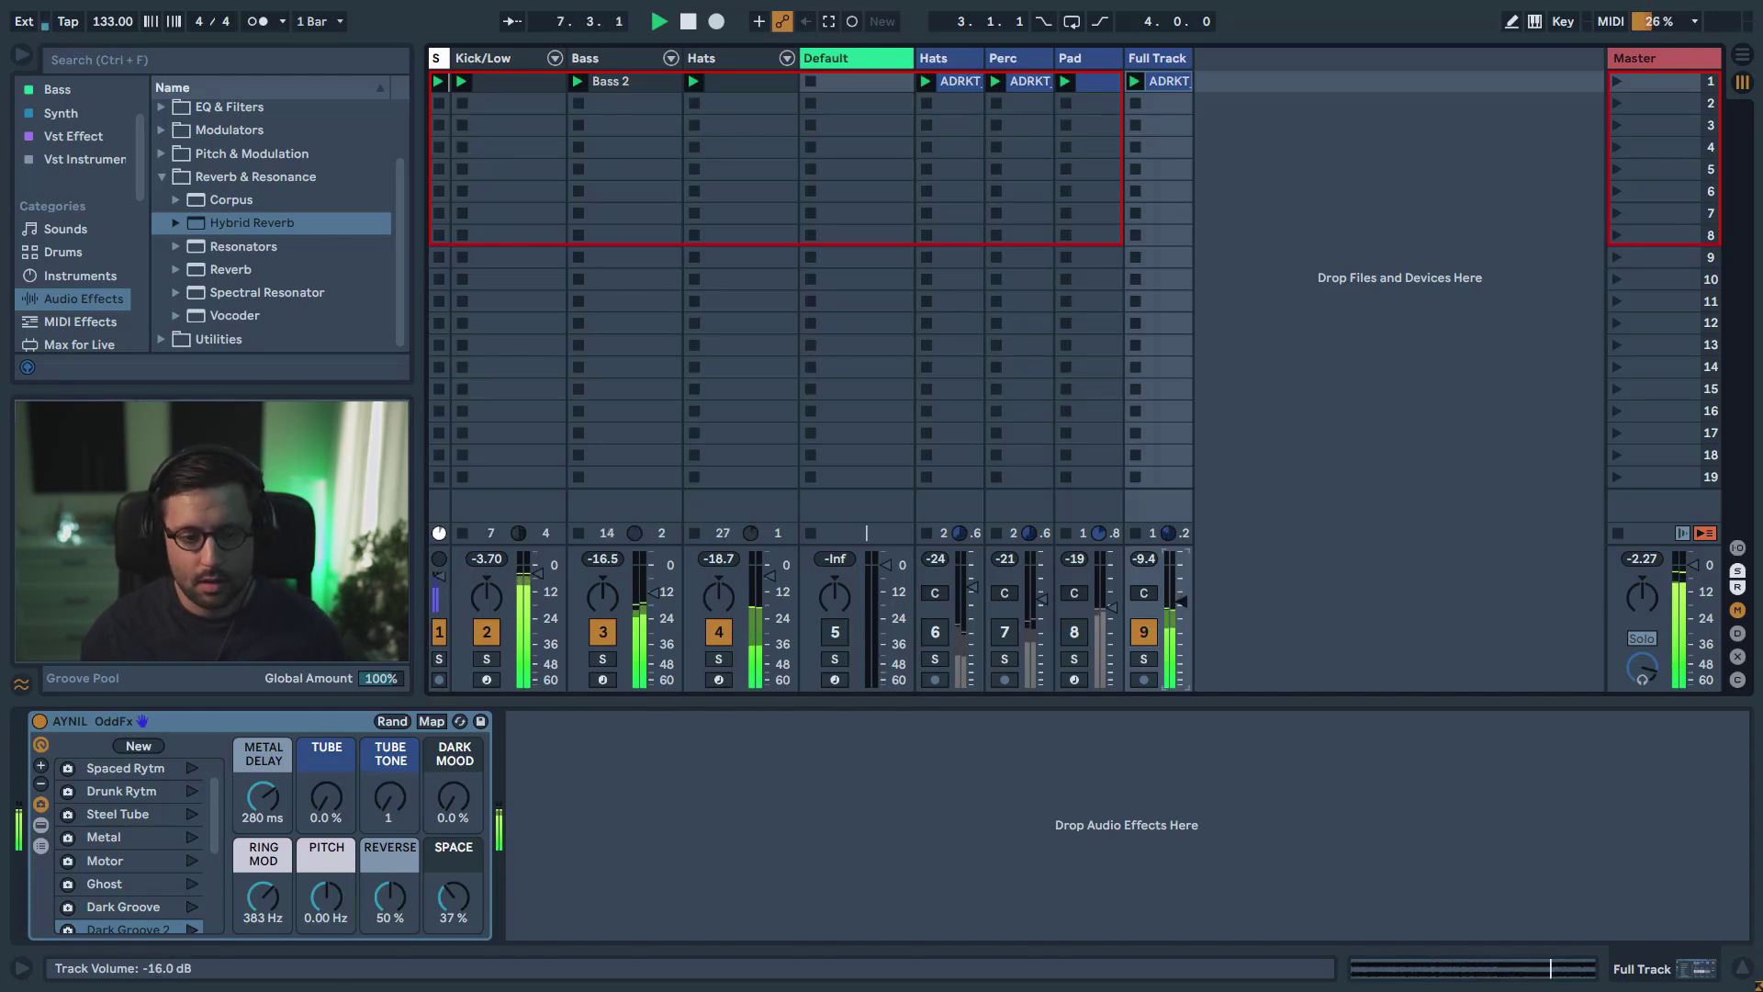
click(935, 632)
click(1004, 632)
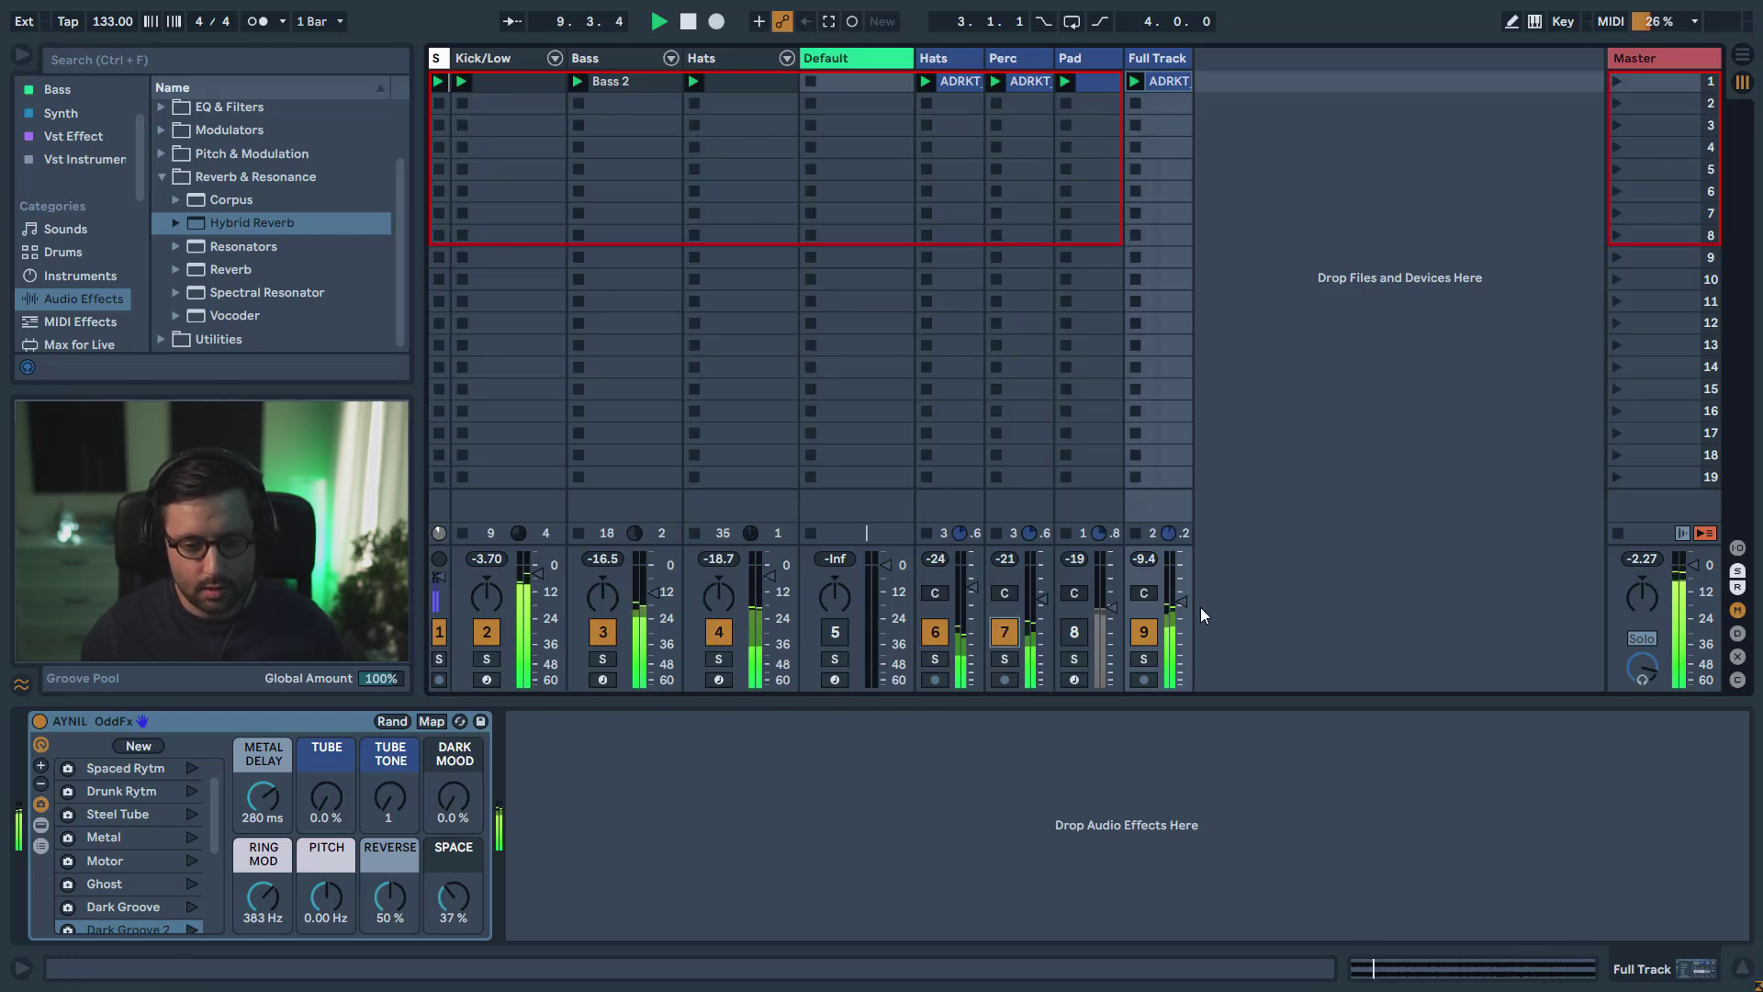
- Deactivate the Full Track, Perc and blue Hats tracks
click(1143, 635)
click(1010, 628)
click(939, 630)
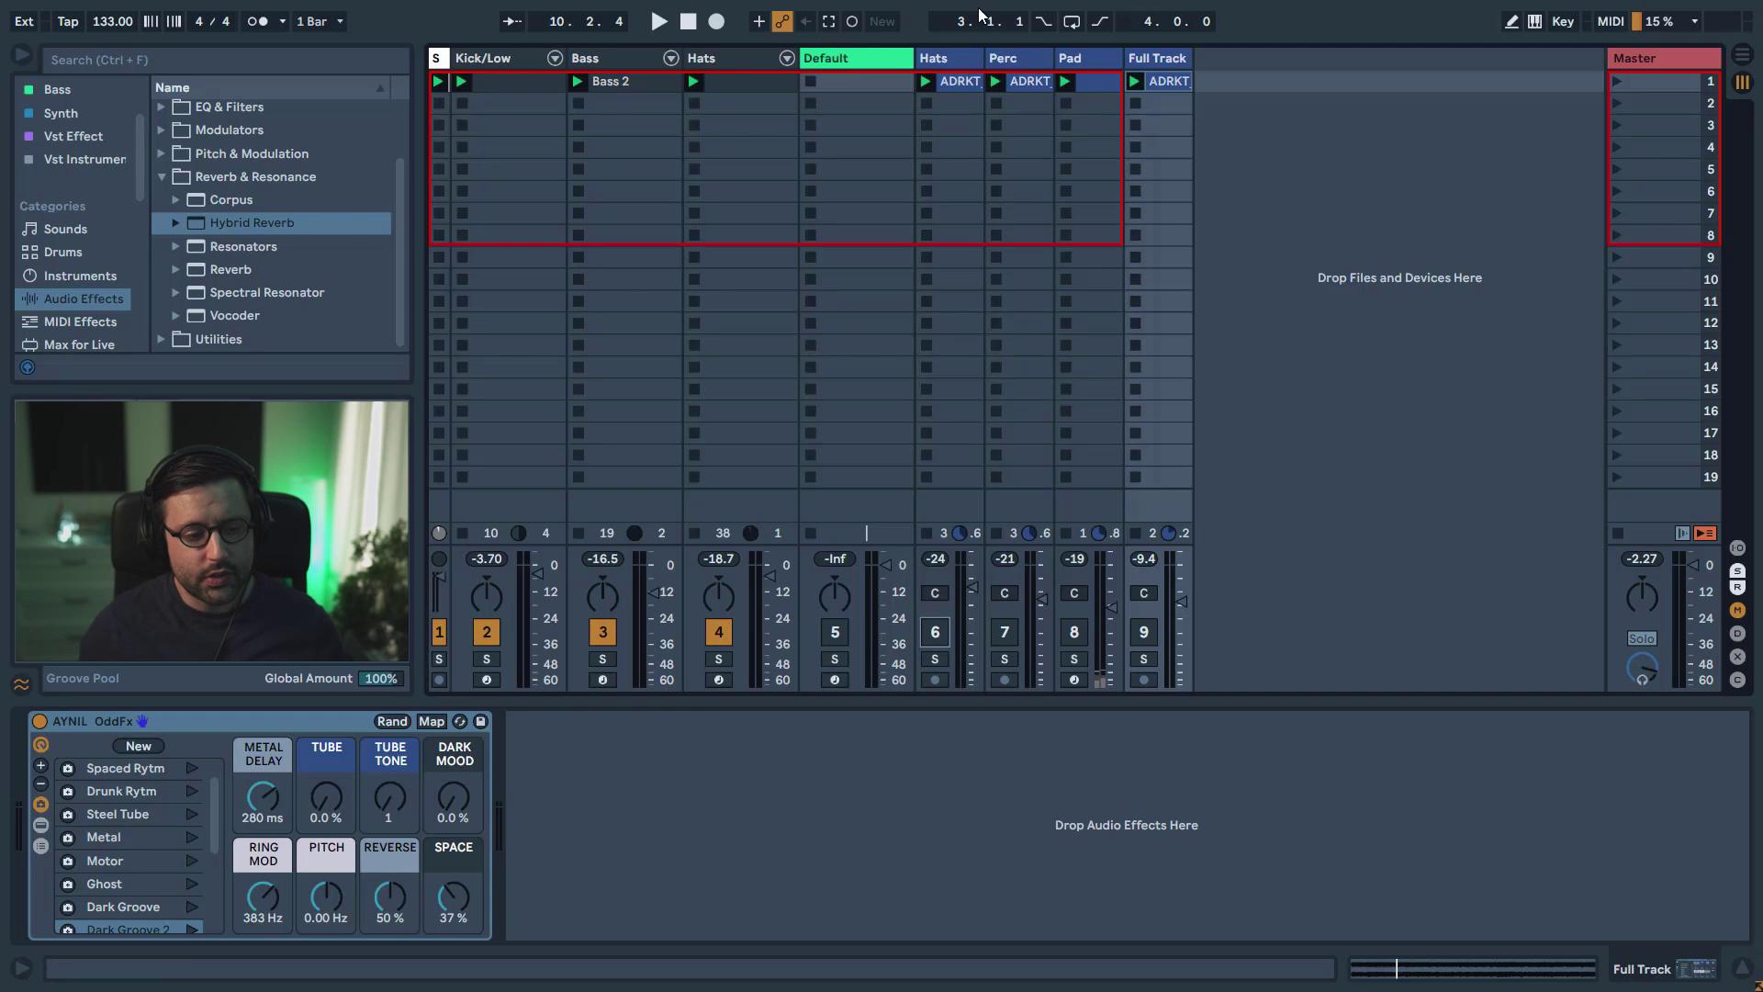
- On the Default track, turn off the OddFx rack and hide its macro controls
click(854, 59)
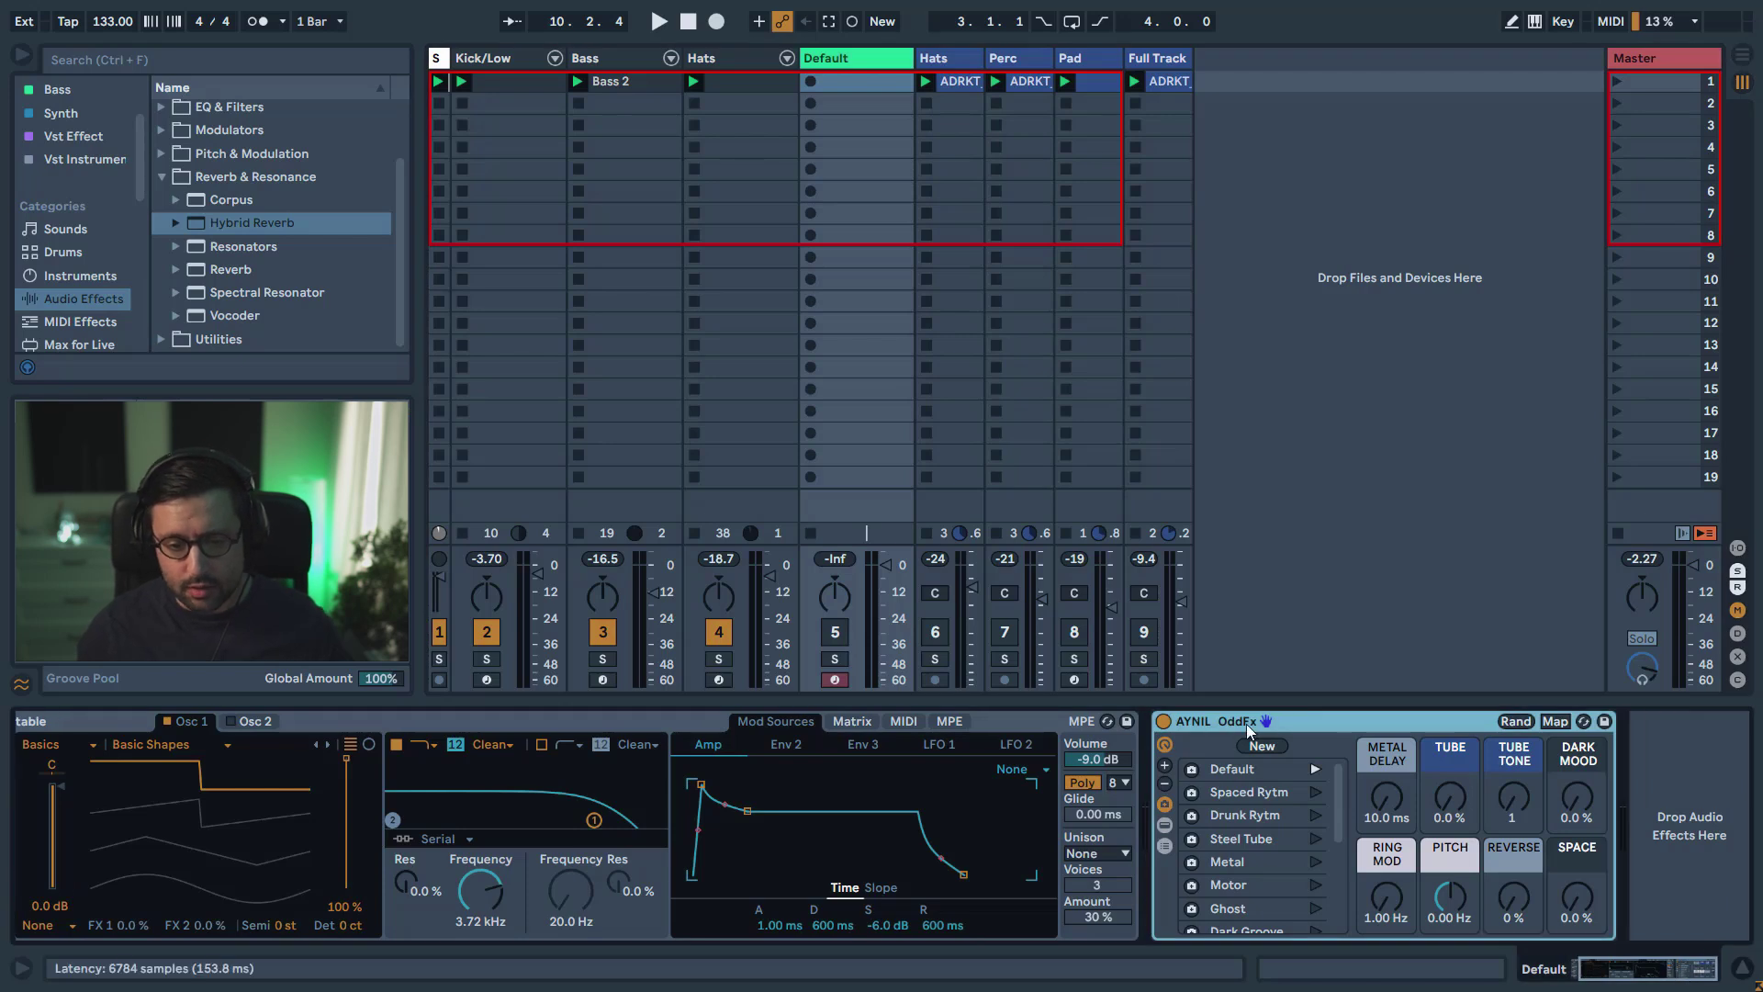
click(1165, 744)
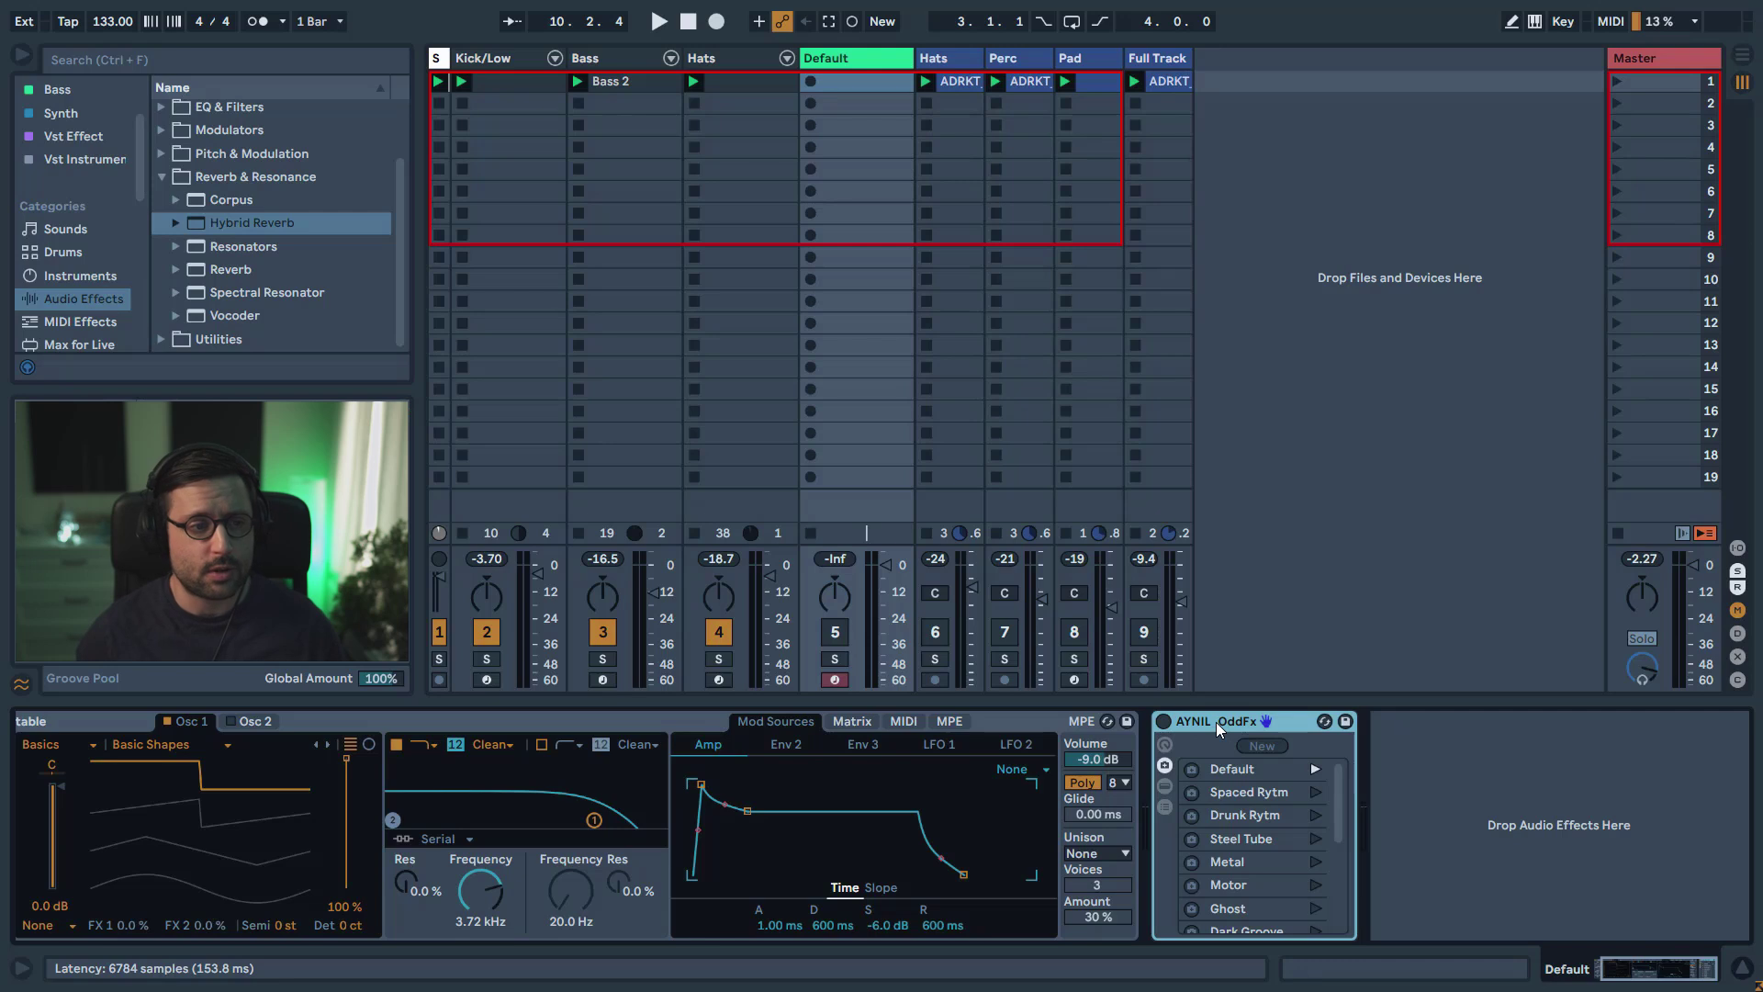
- Insert Spectral Time from Delay & Loop after the OddFx rack and group it into an Audio Effect Rack with macros shown
click(165, 176)
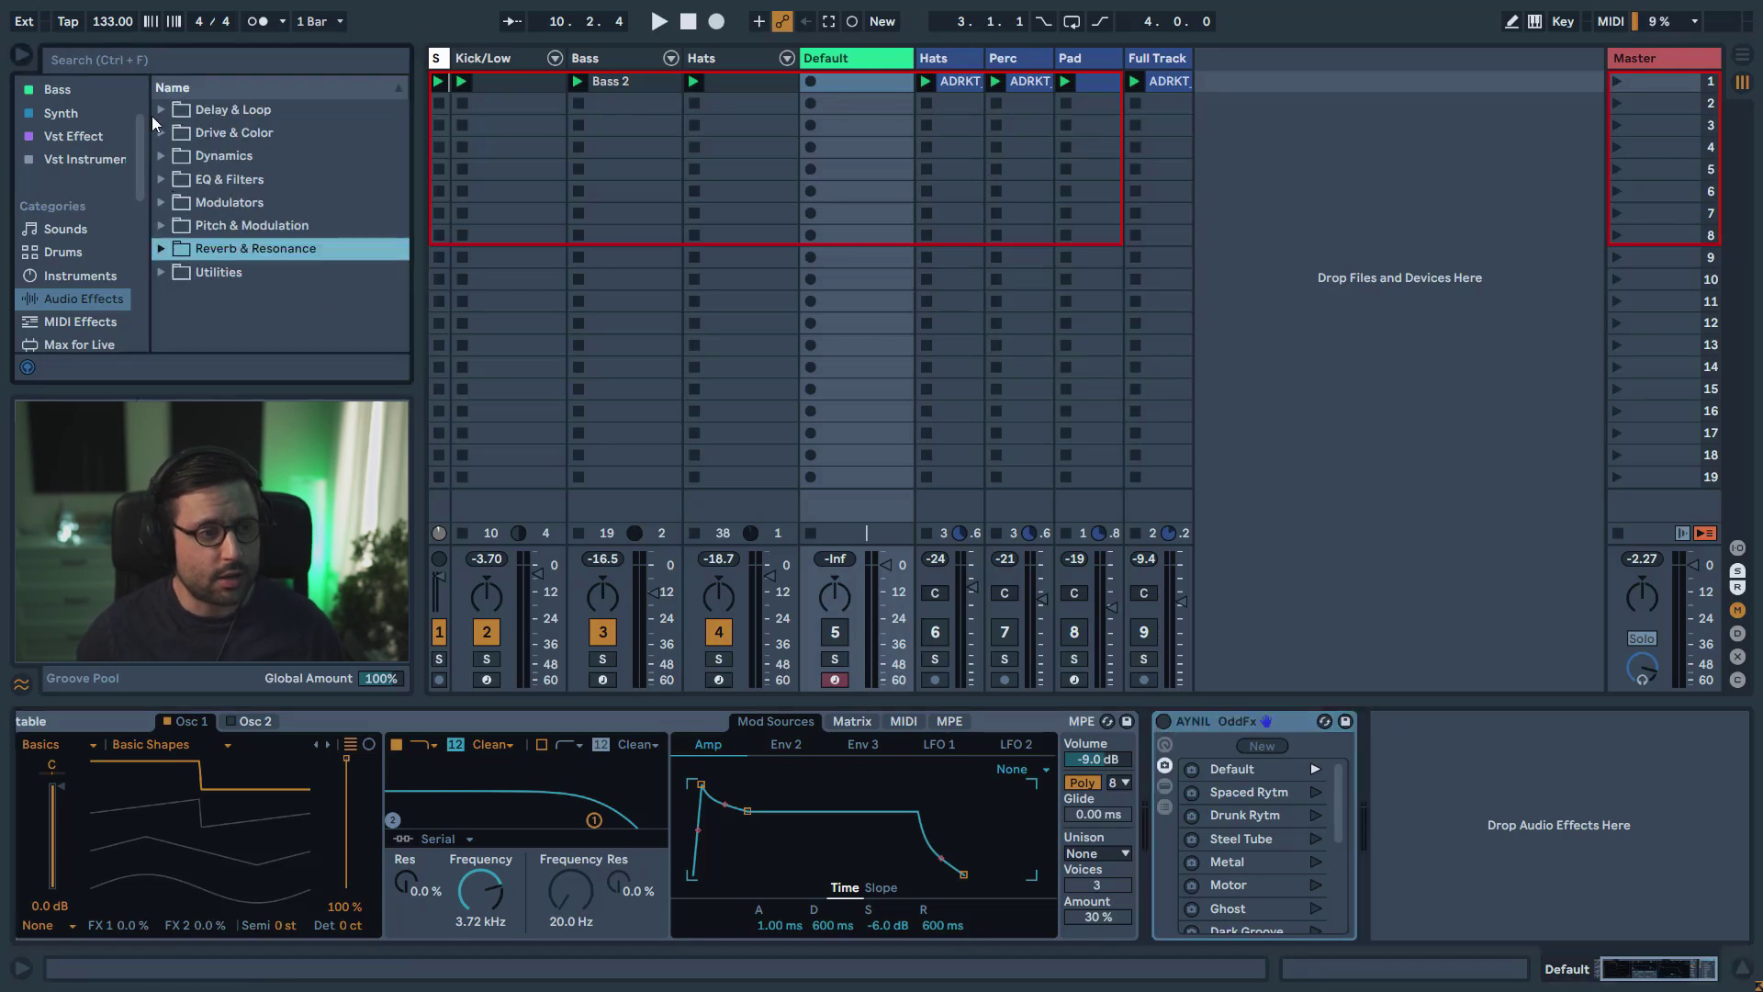
click(166, 111)
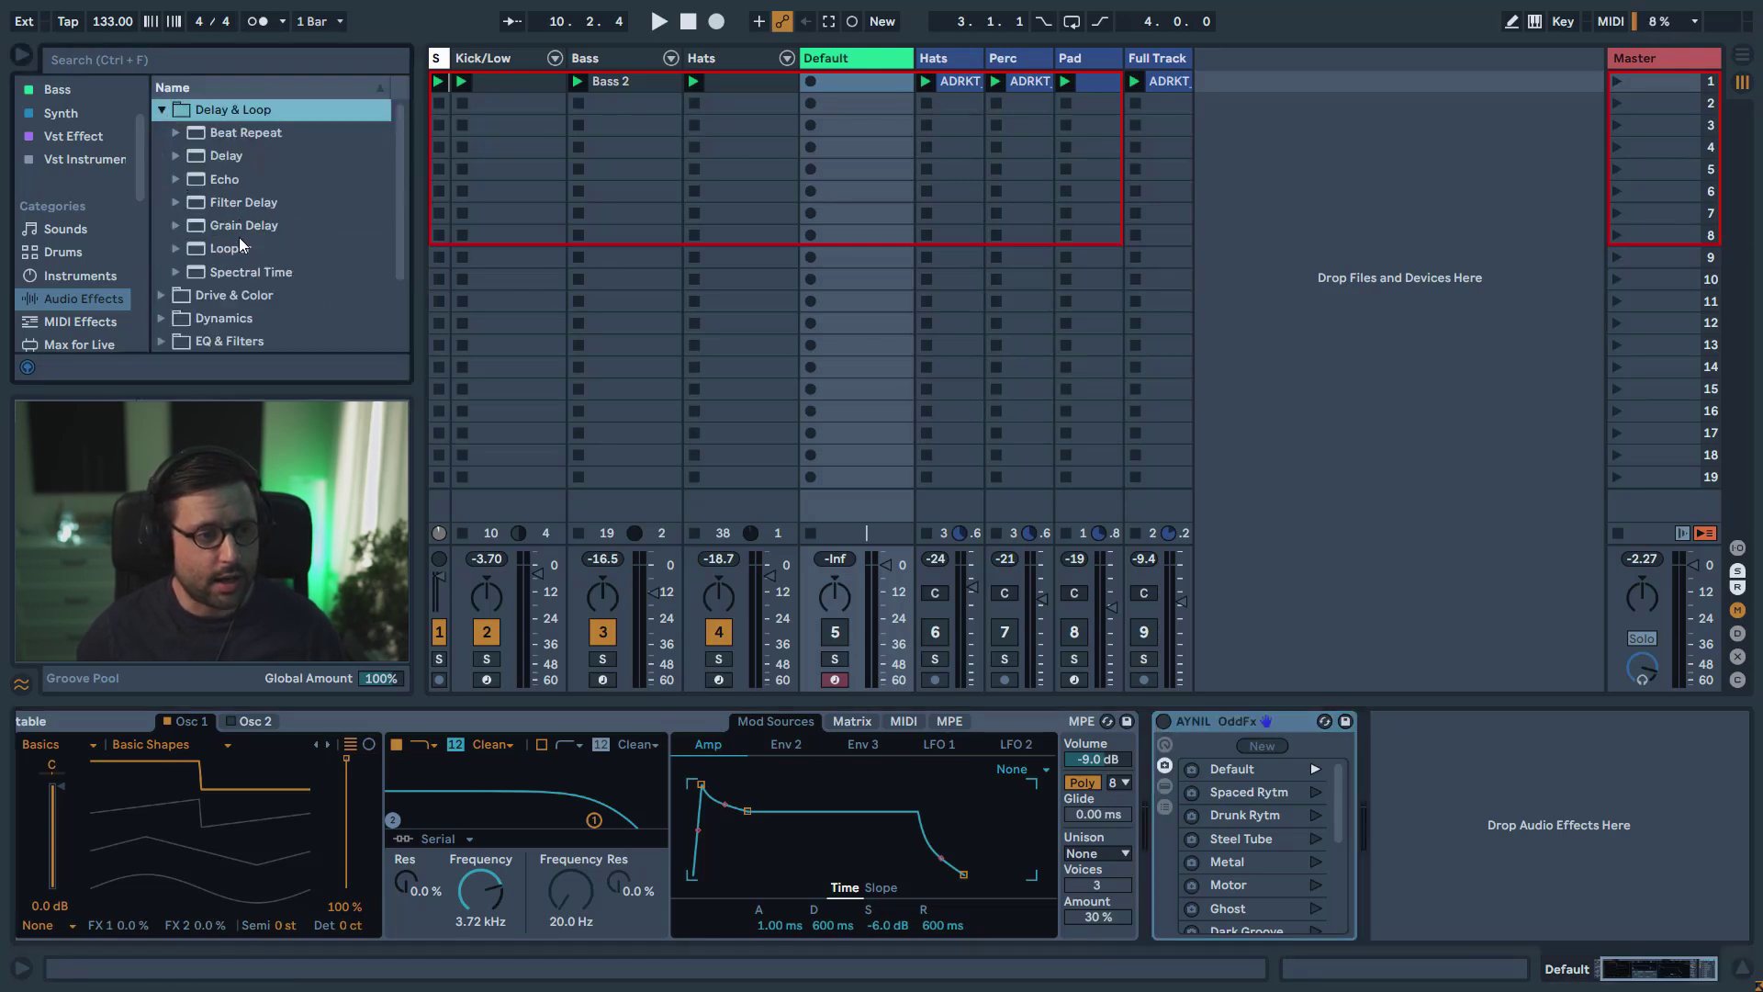
drag(234, 273, 256, 274)
drag(1362, 845, 1447, 857)
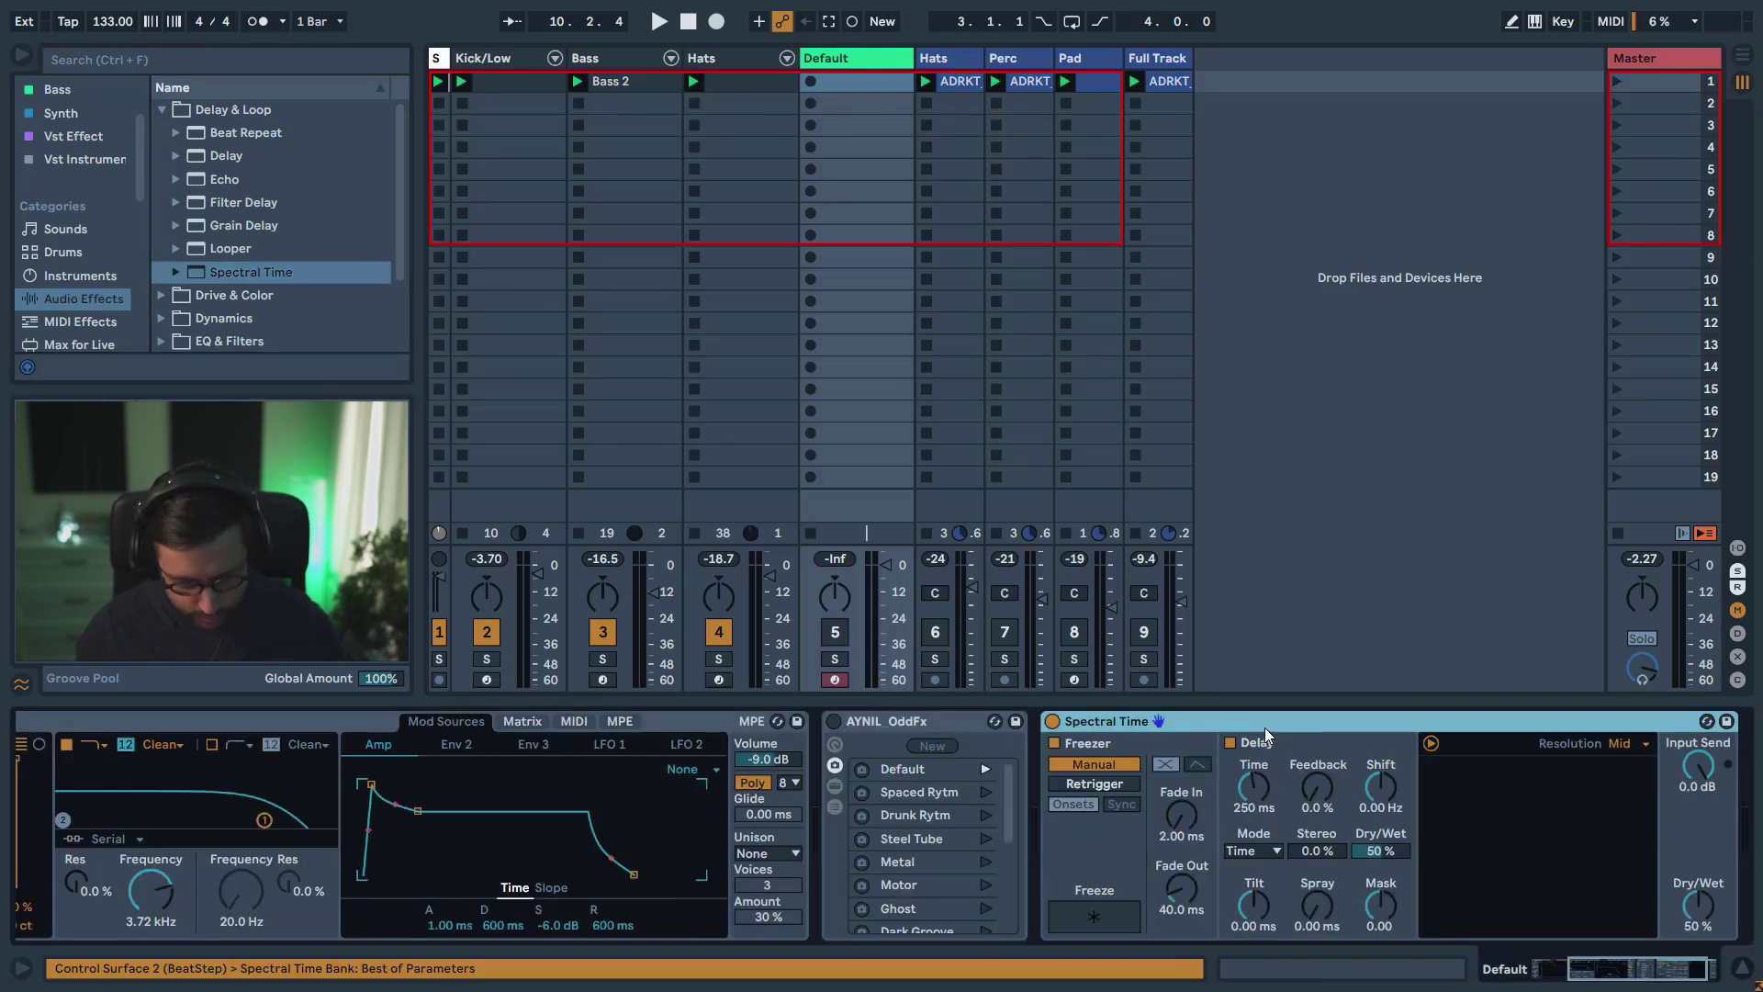
key(ctrl+g)
click(1054, 754)
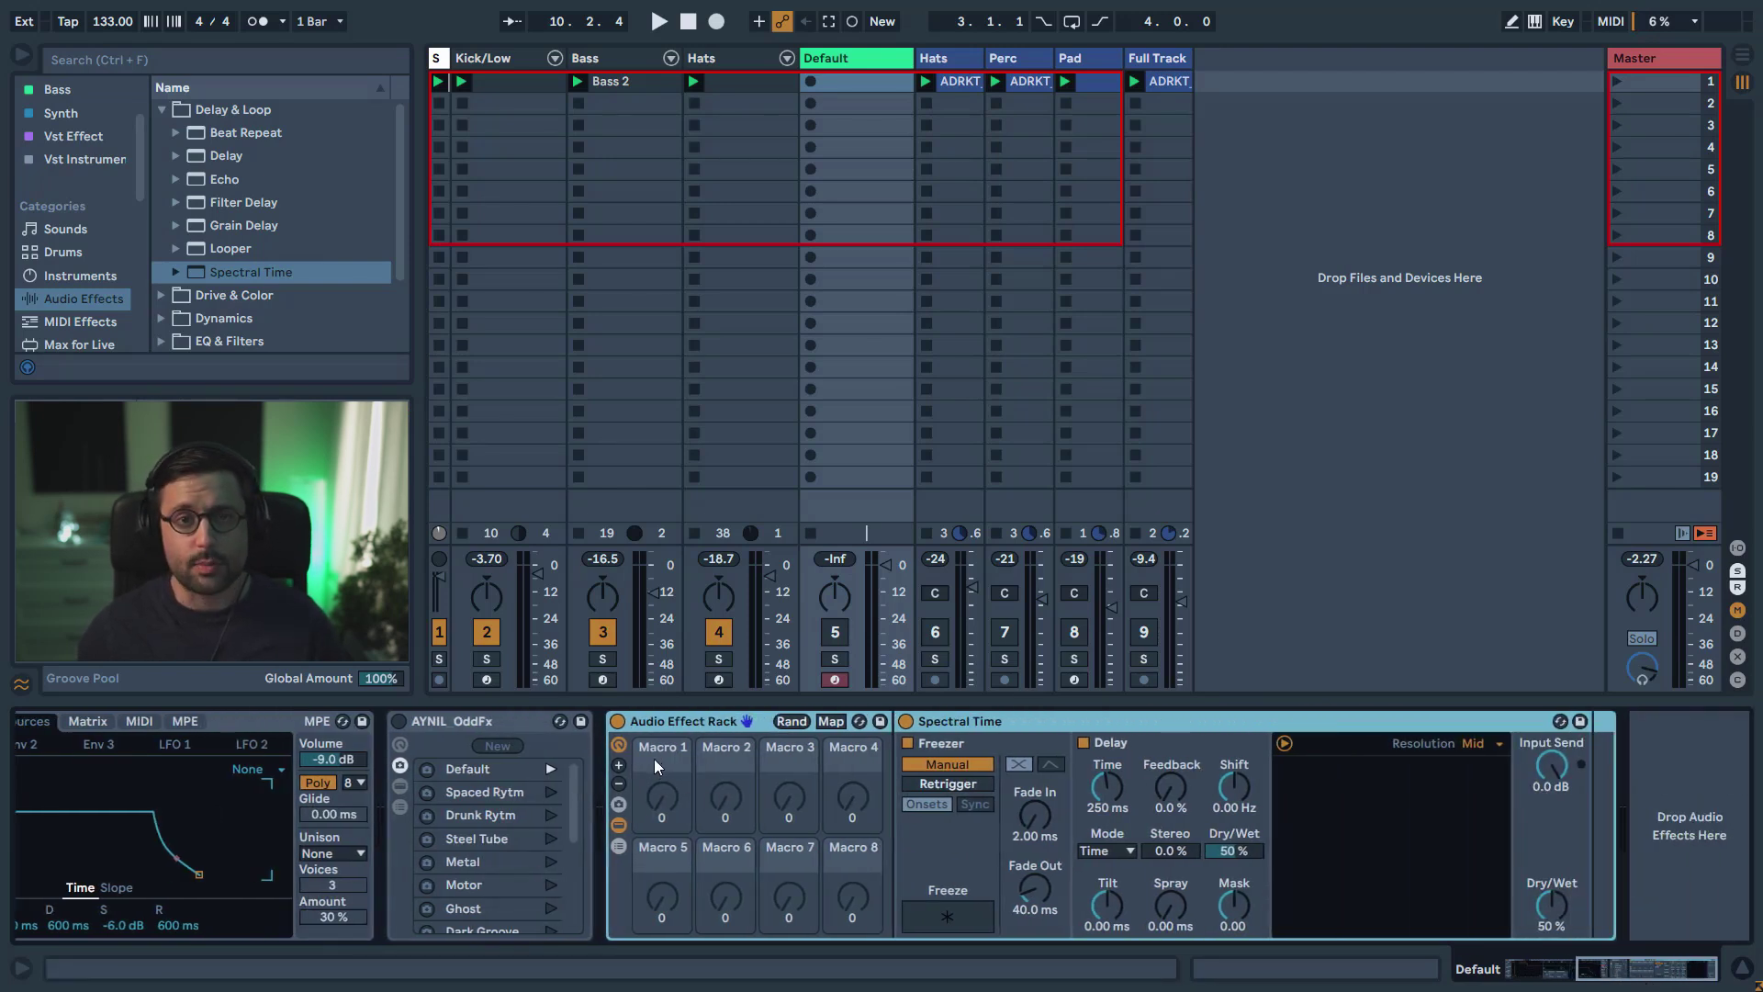
- Set the Spectral Time resolution to Ultra and fold away its spectrum display
click(946, 720)
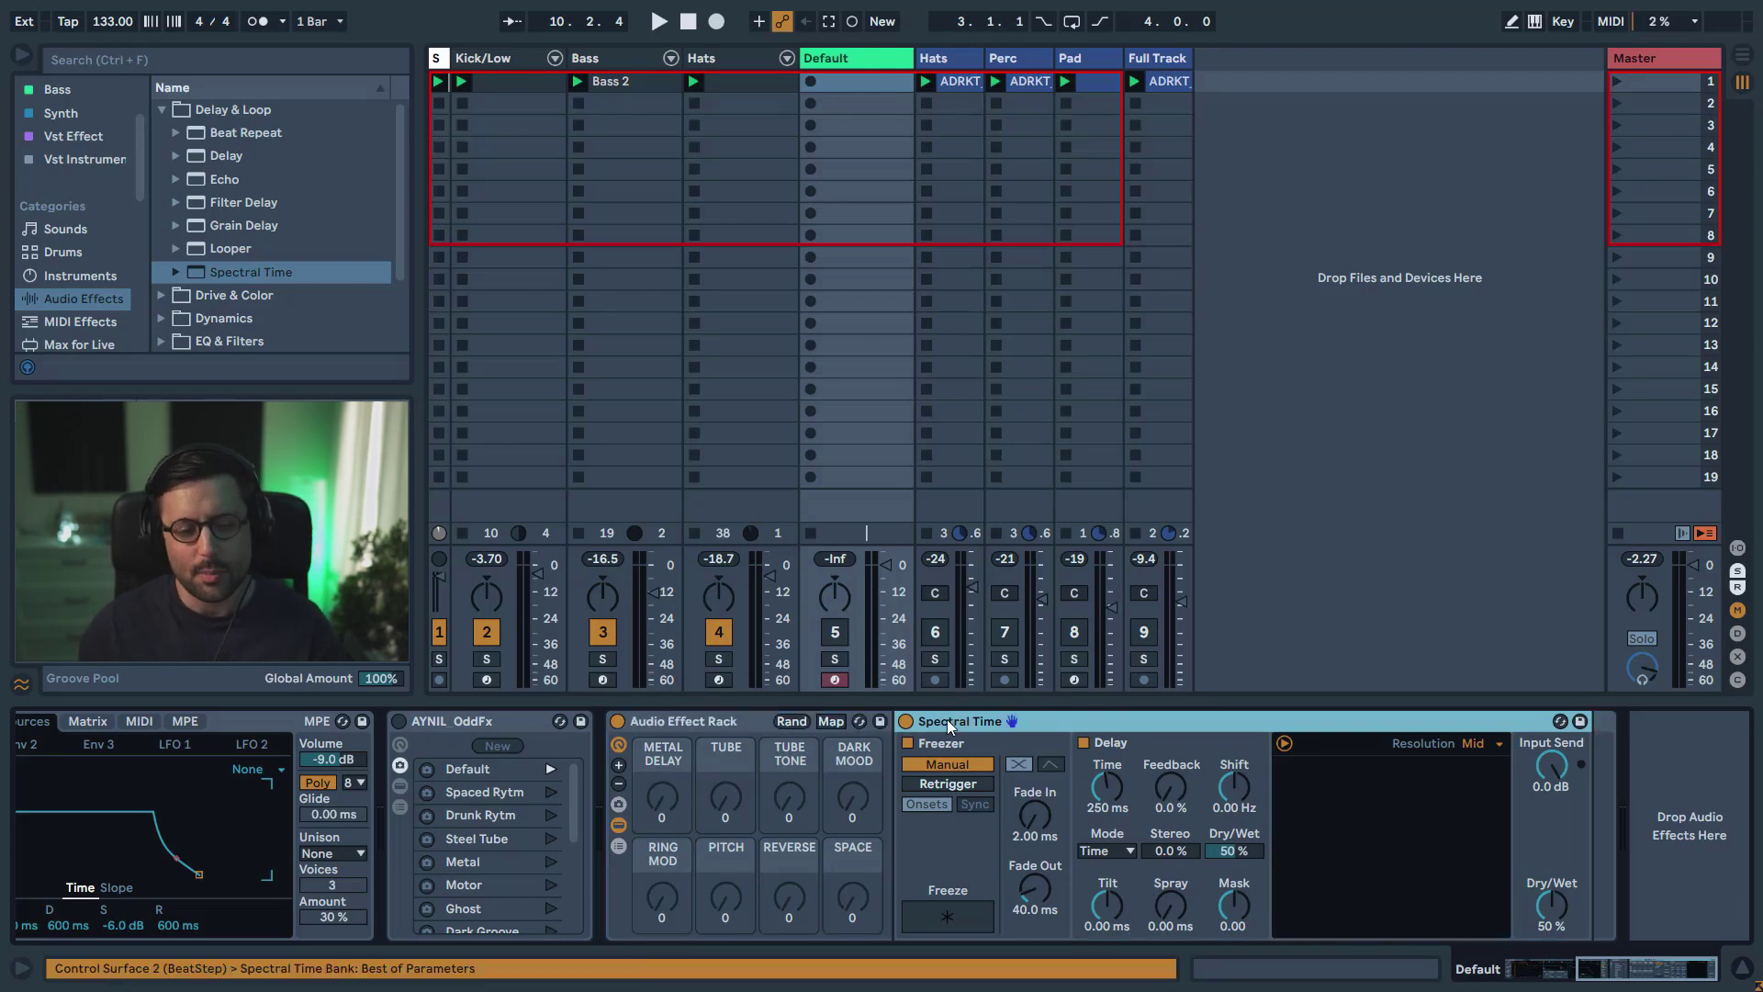
click(1480, 743)
click(1478, 815)
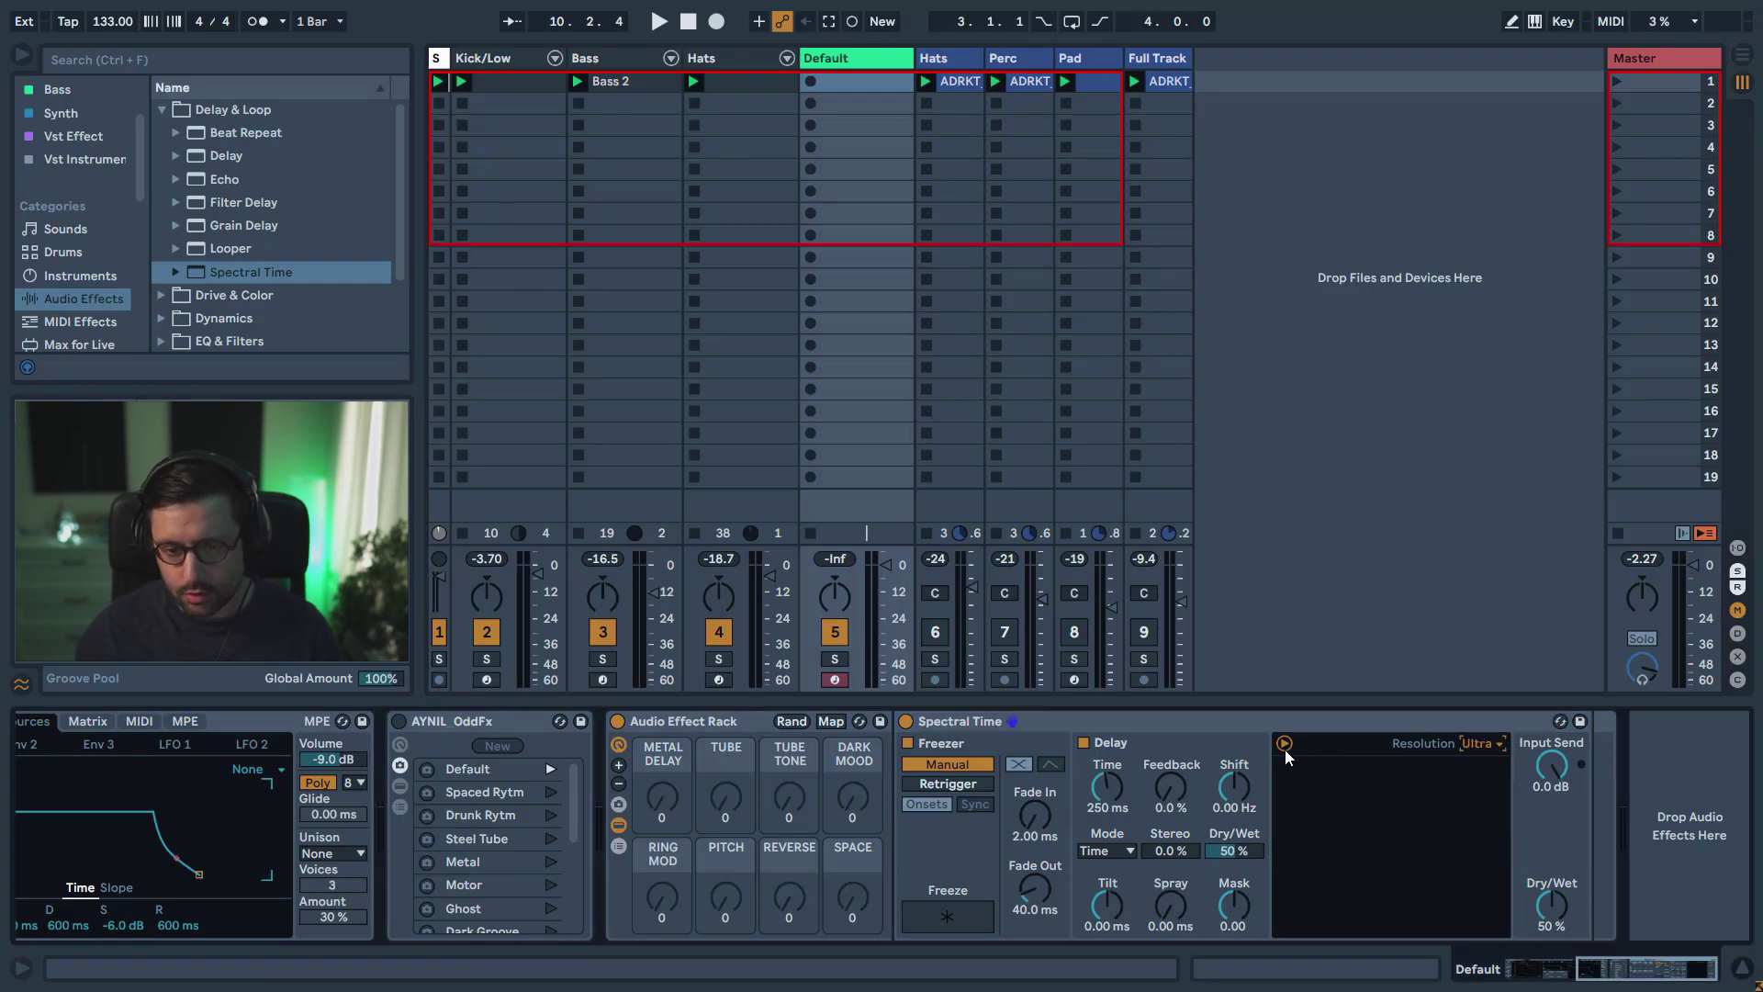
click(1285, 744)
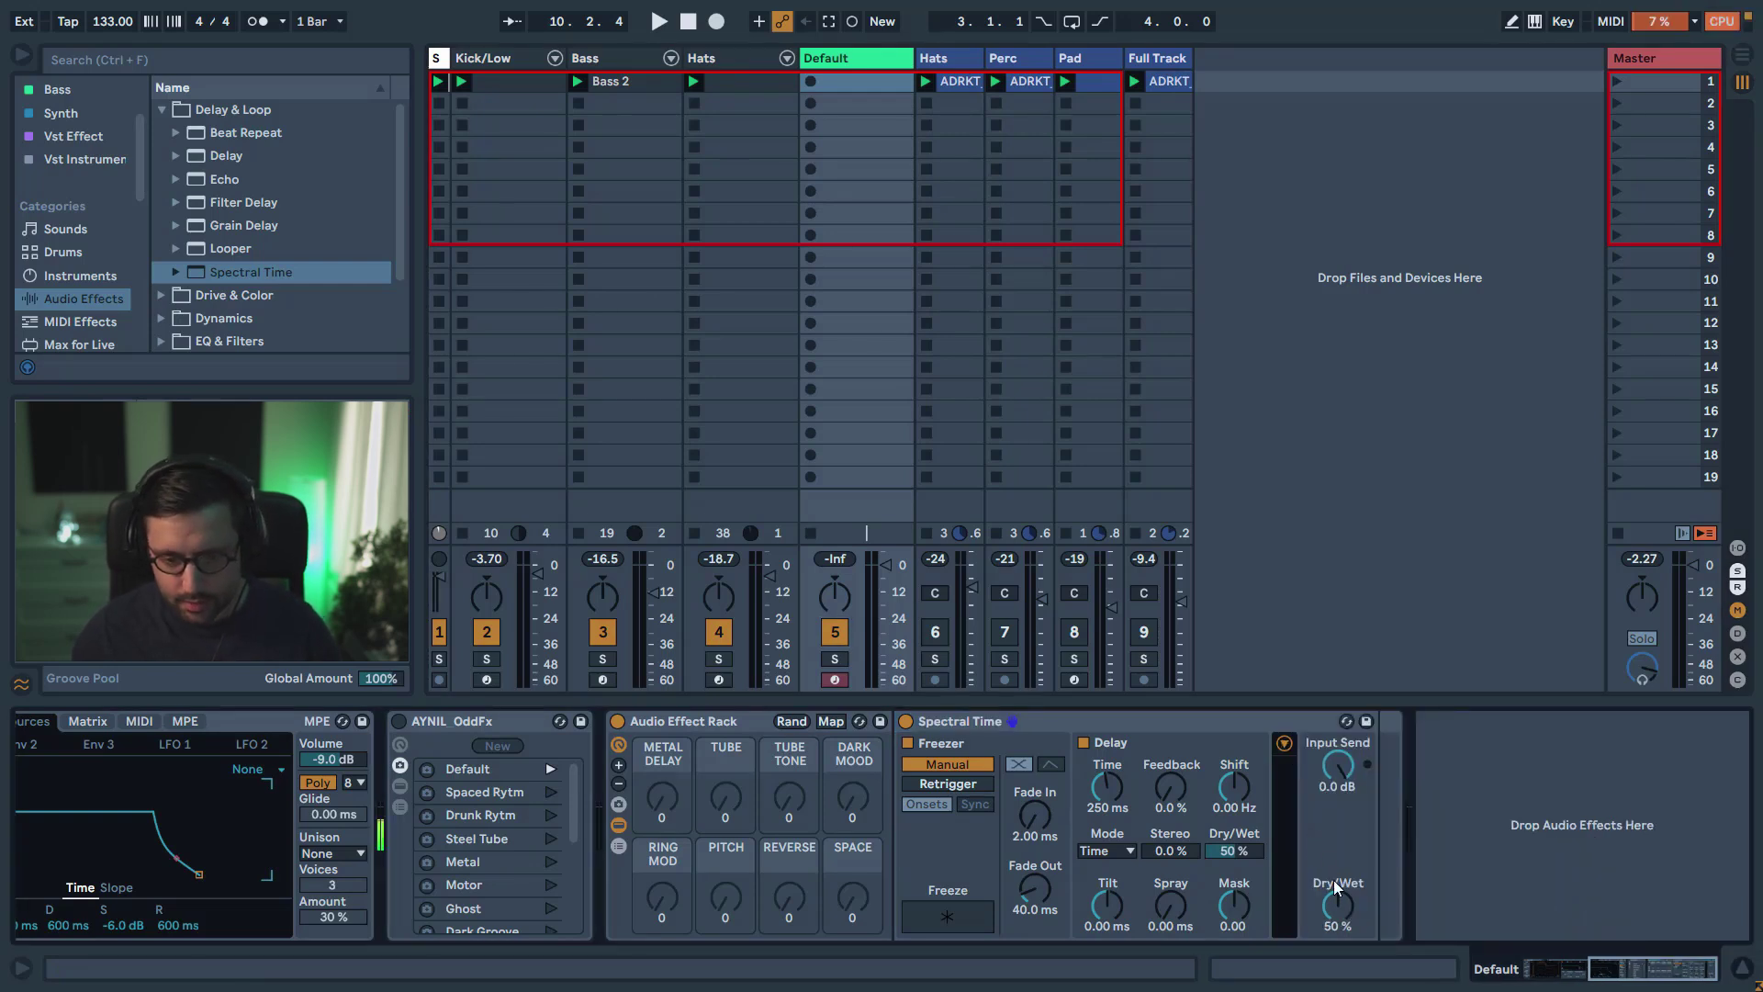
- Set Spectral Time's overall Dry/Wet to 100%, its delay Feedback to 66% and its delay Time to 15.5 ms
drag(1340, 909, 1341, 873)
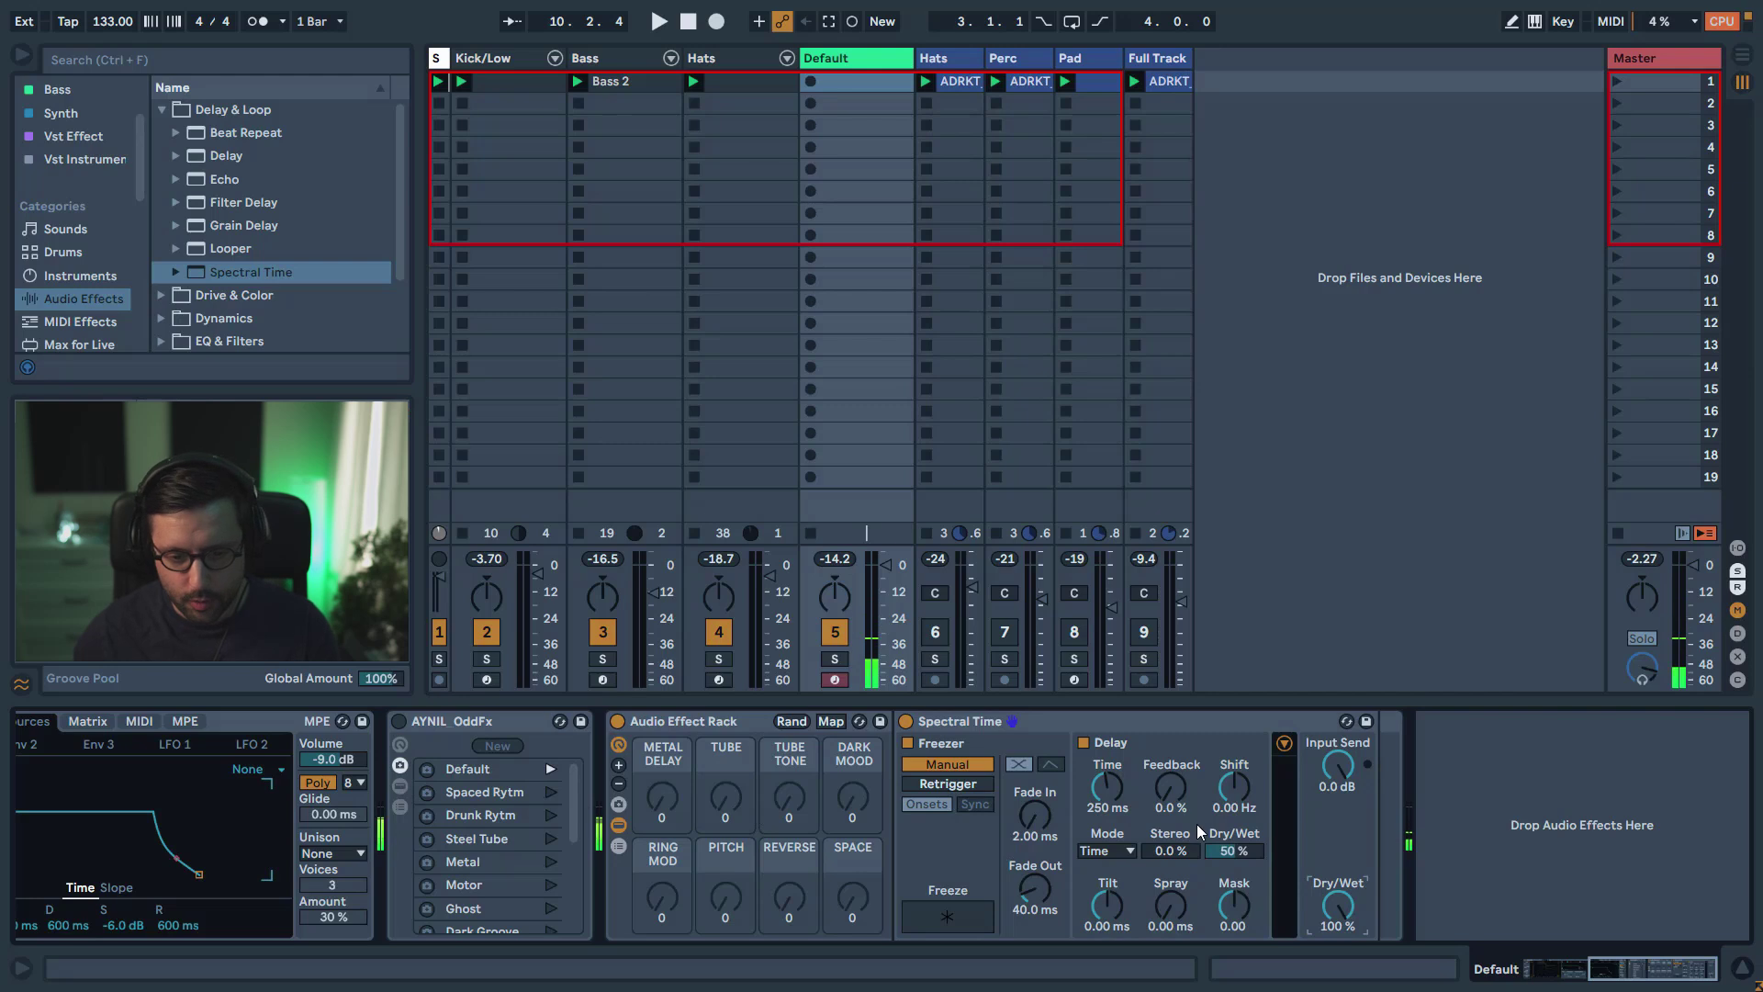
mouse_move(1170, 787)
mouse_down()
mouse_move(1170, 722)
mouse_move(1145, 799)
mouse_up()
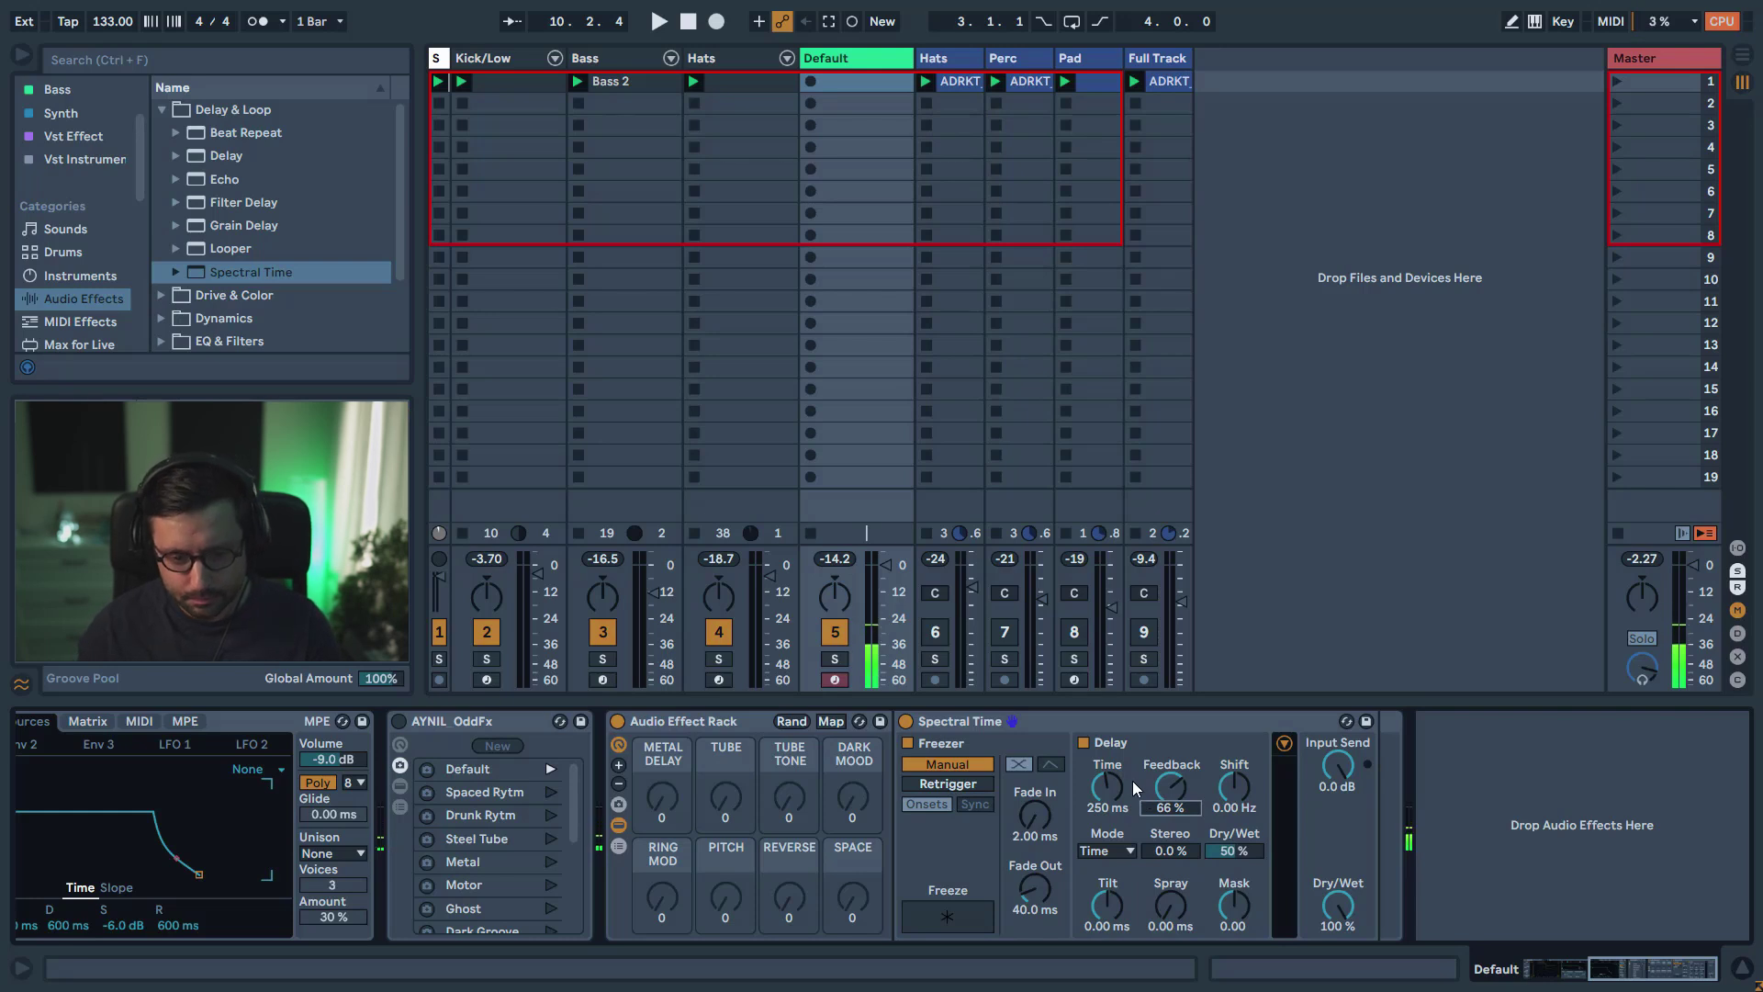
drag(1104, 776, 1107, 824)
click(1117, 845)
click(1117, 845)
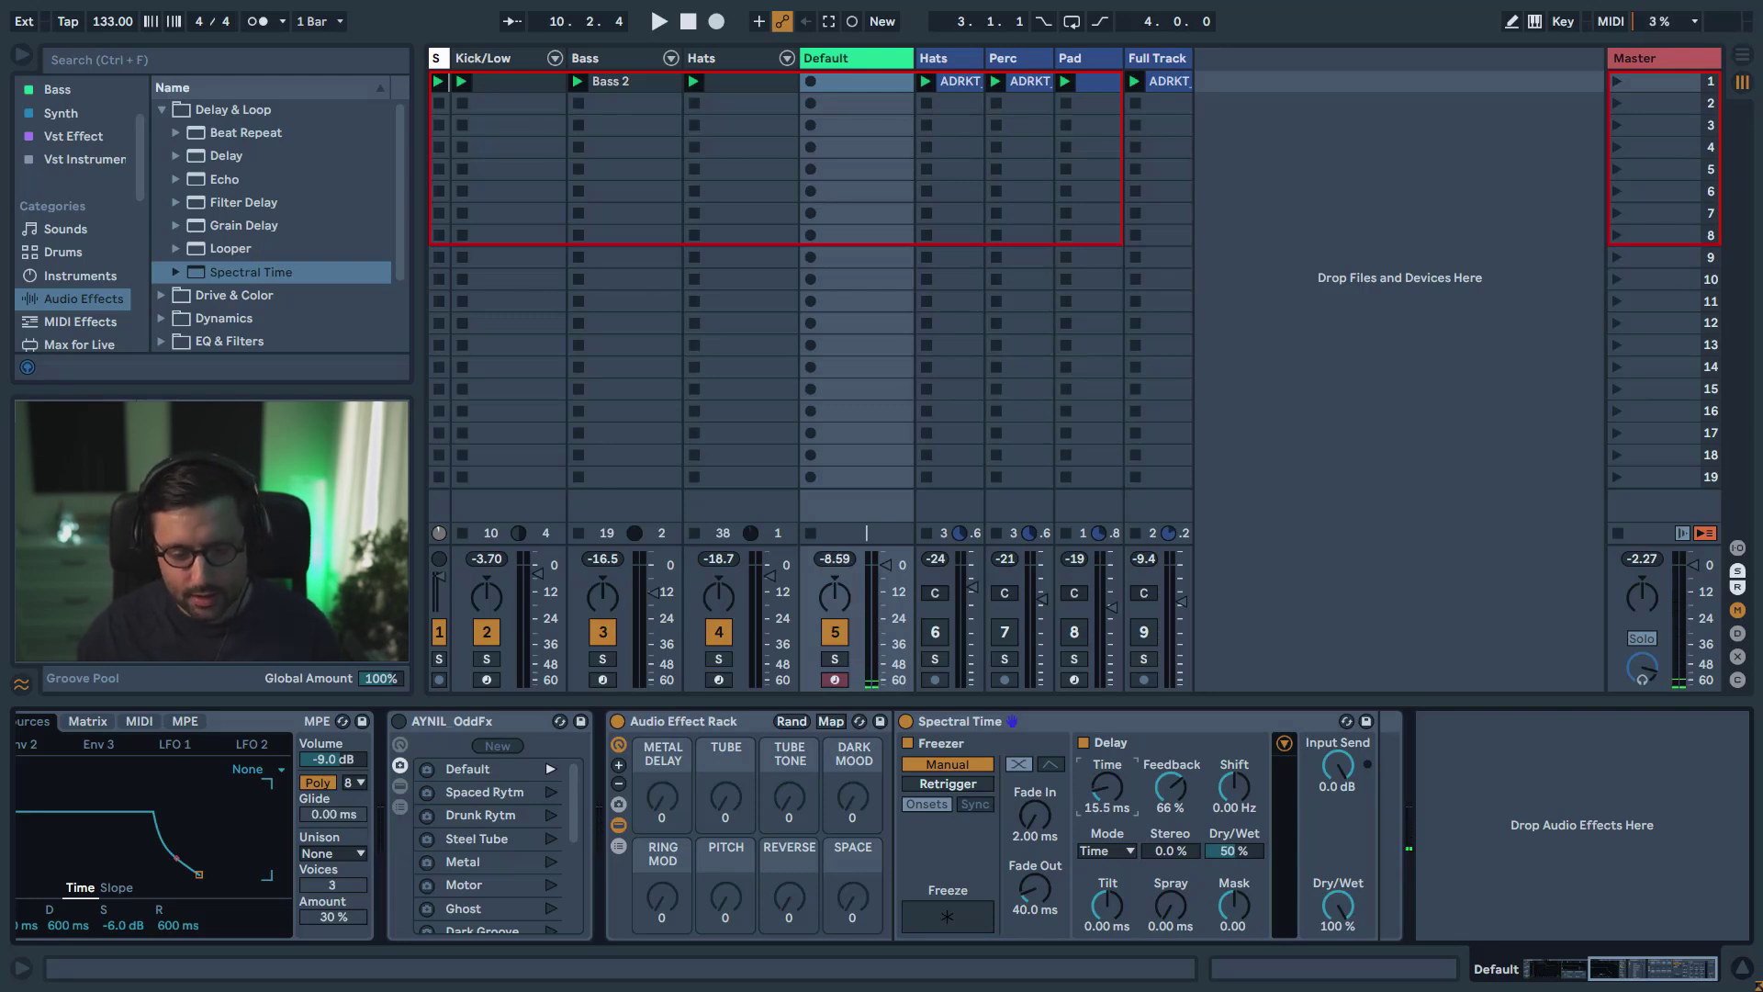
- Map Spectral Time's delay Time to the METAL DELAY macro
right_click(1111, 785)
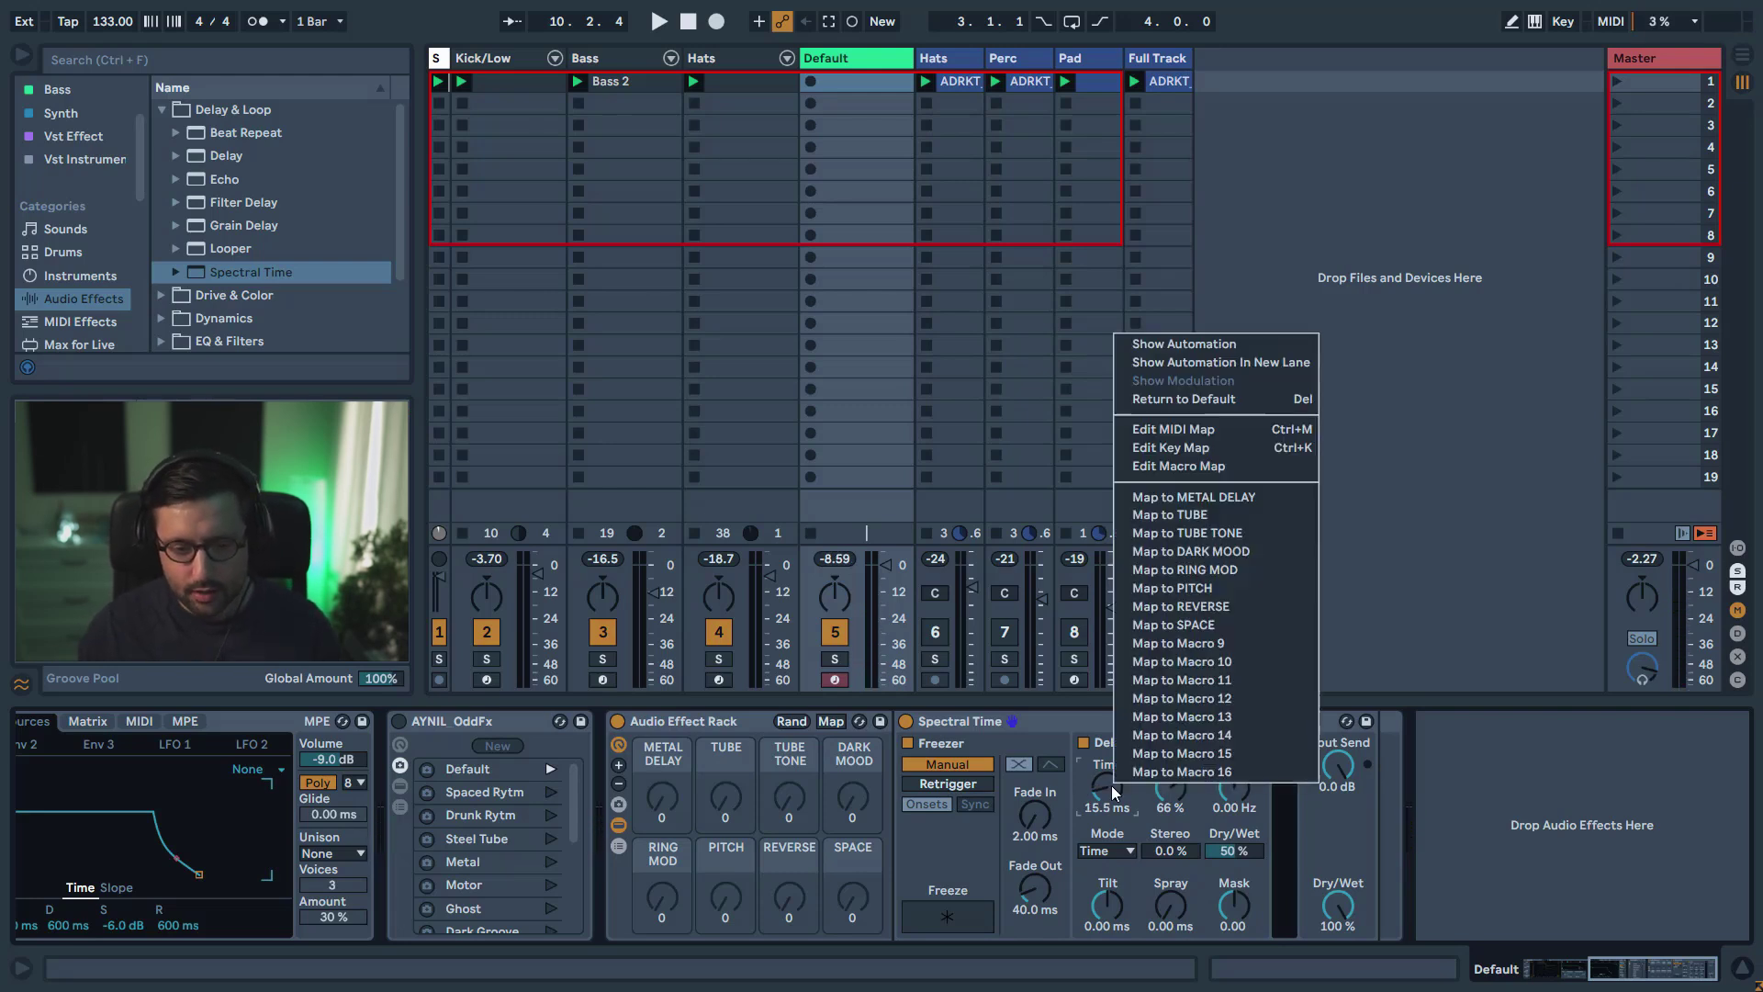
click(1208, 498)
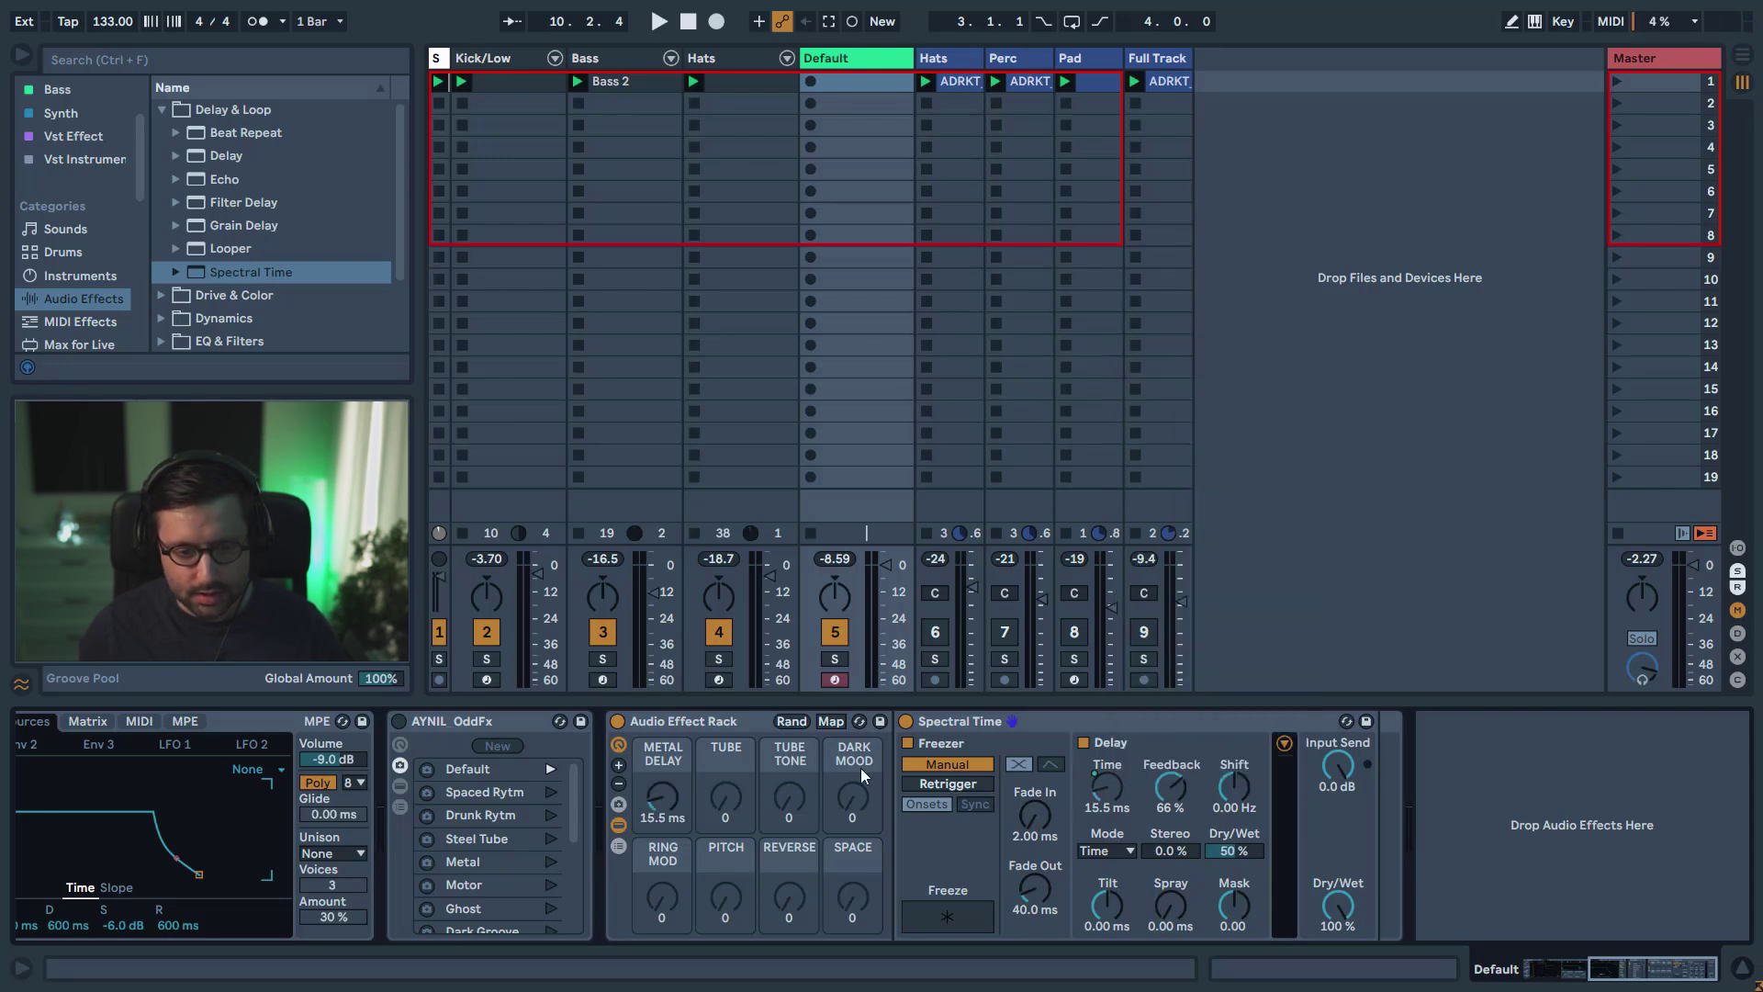
- Map Spectral Time's on/off switch to the METAL DELAY macro and set that mapping's minimum to 1
right_click(909, 721)
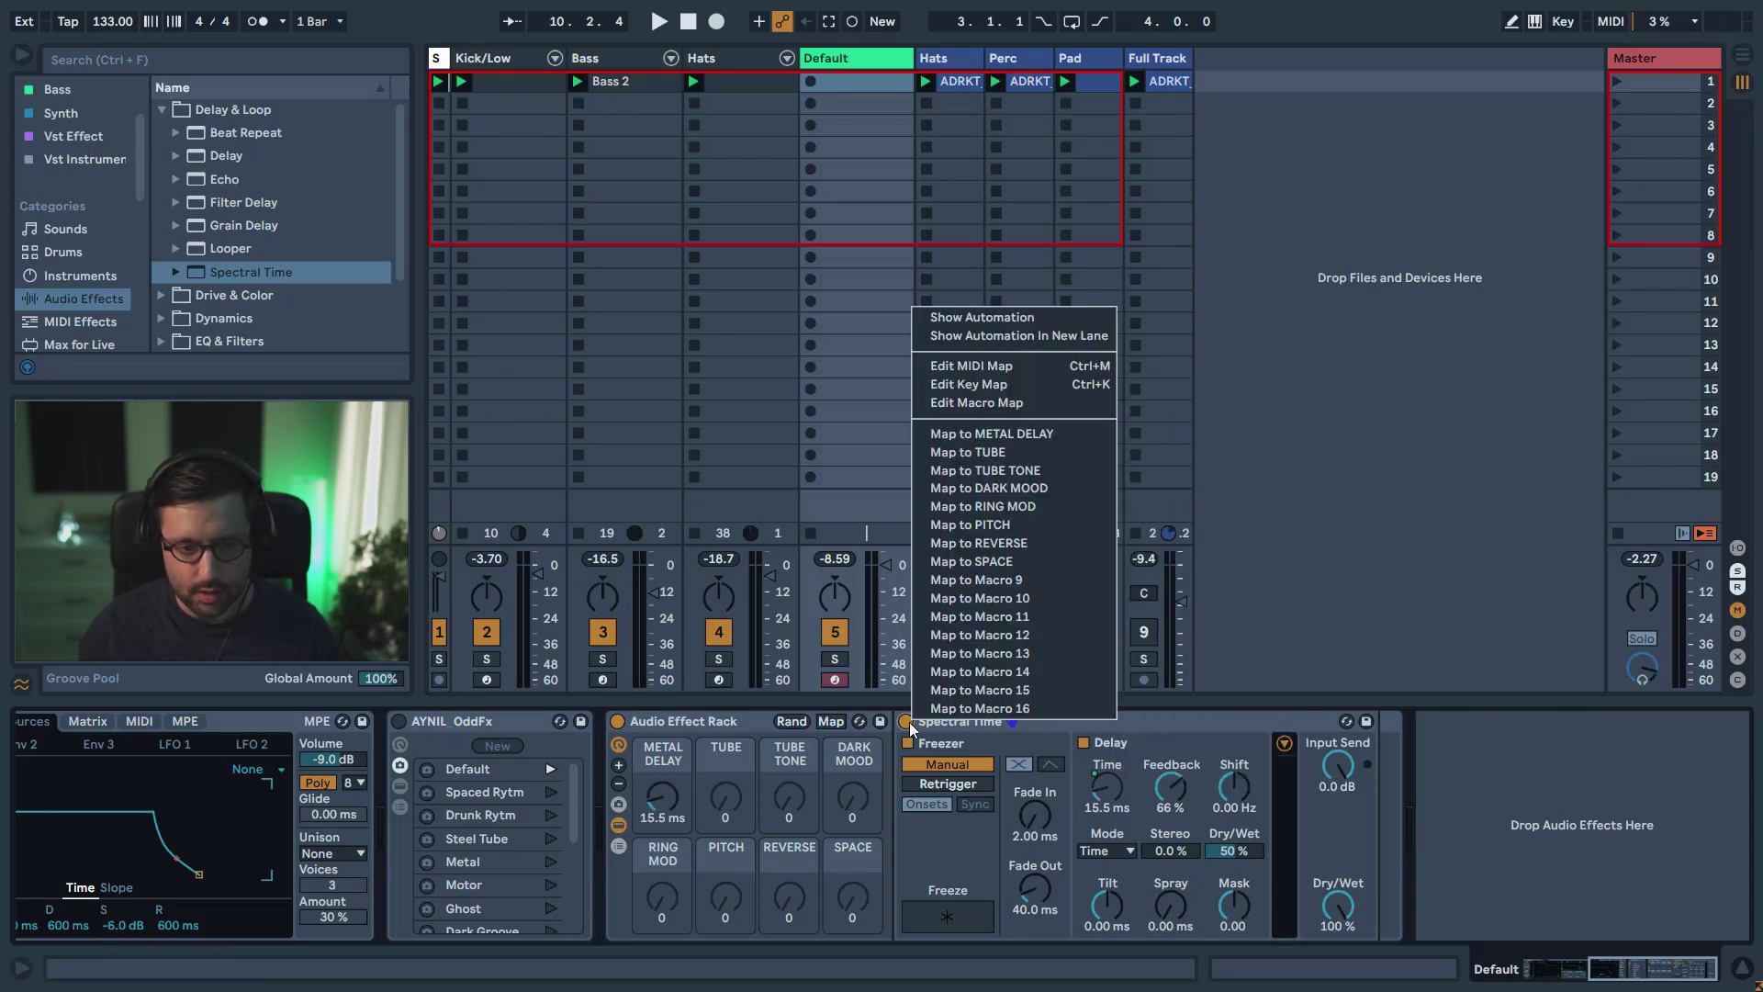
click(1034, 424)
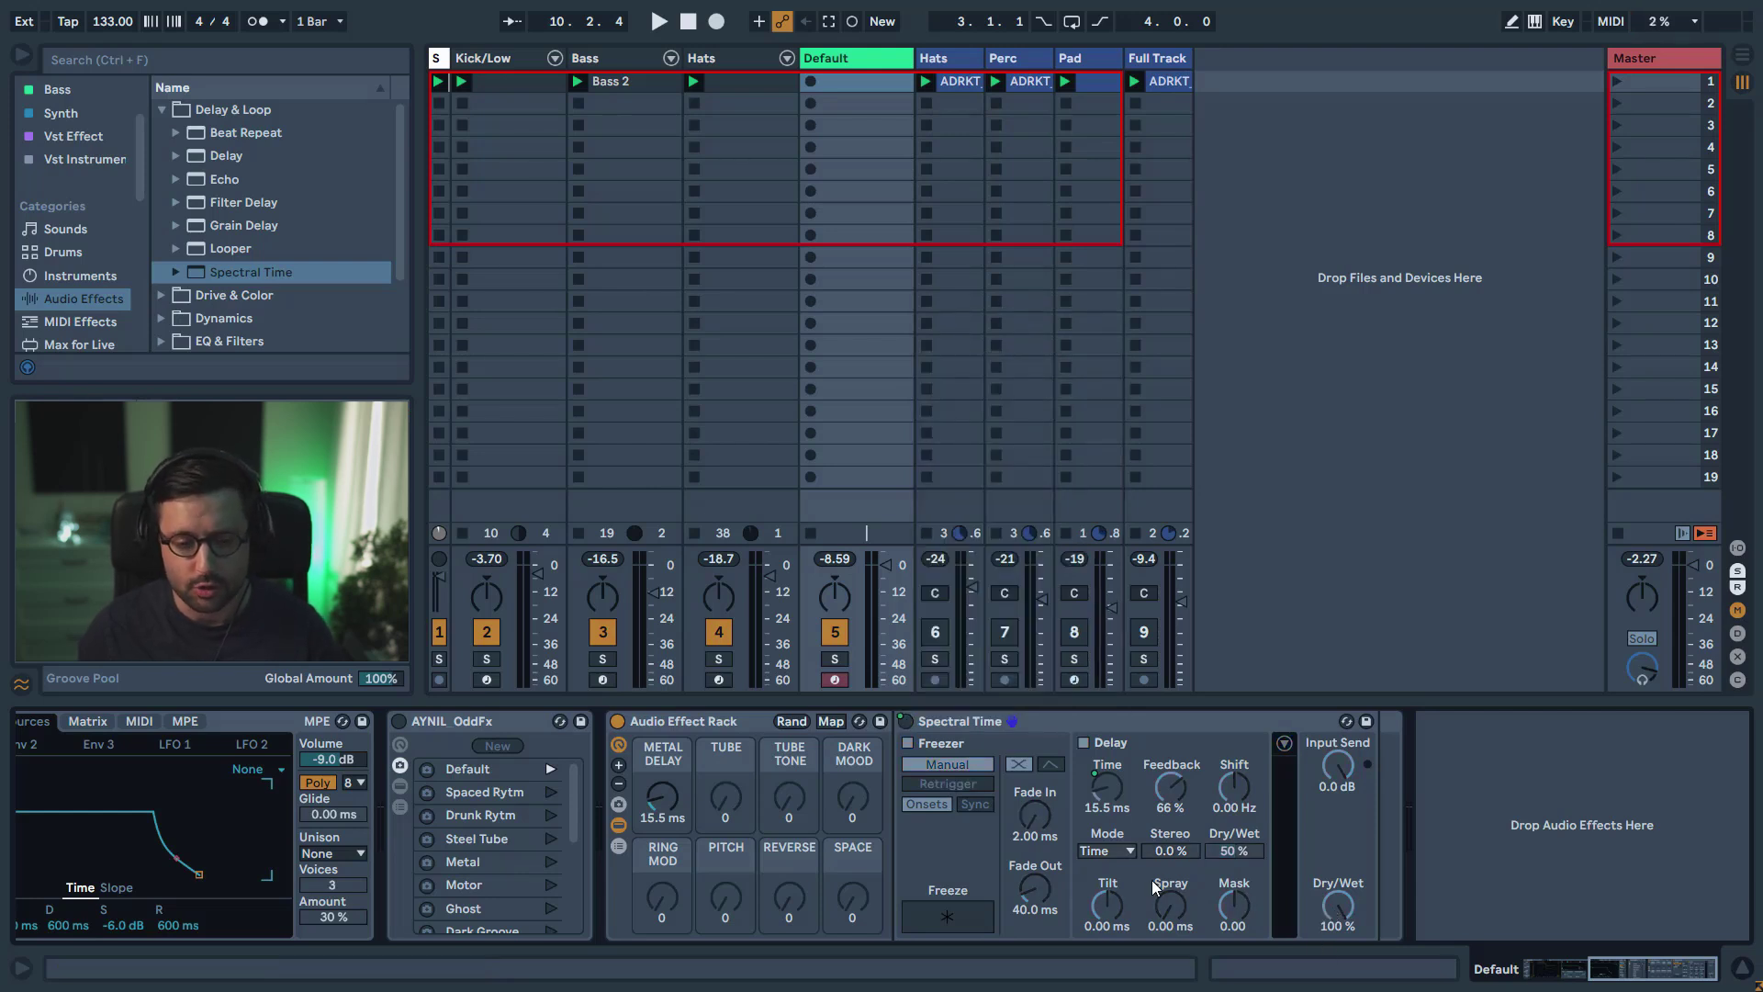
click(831, 722)
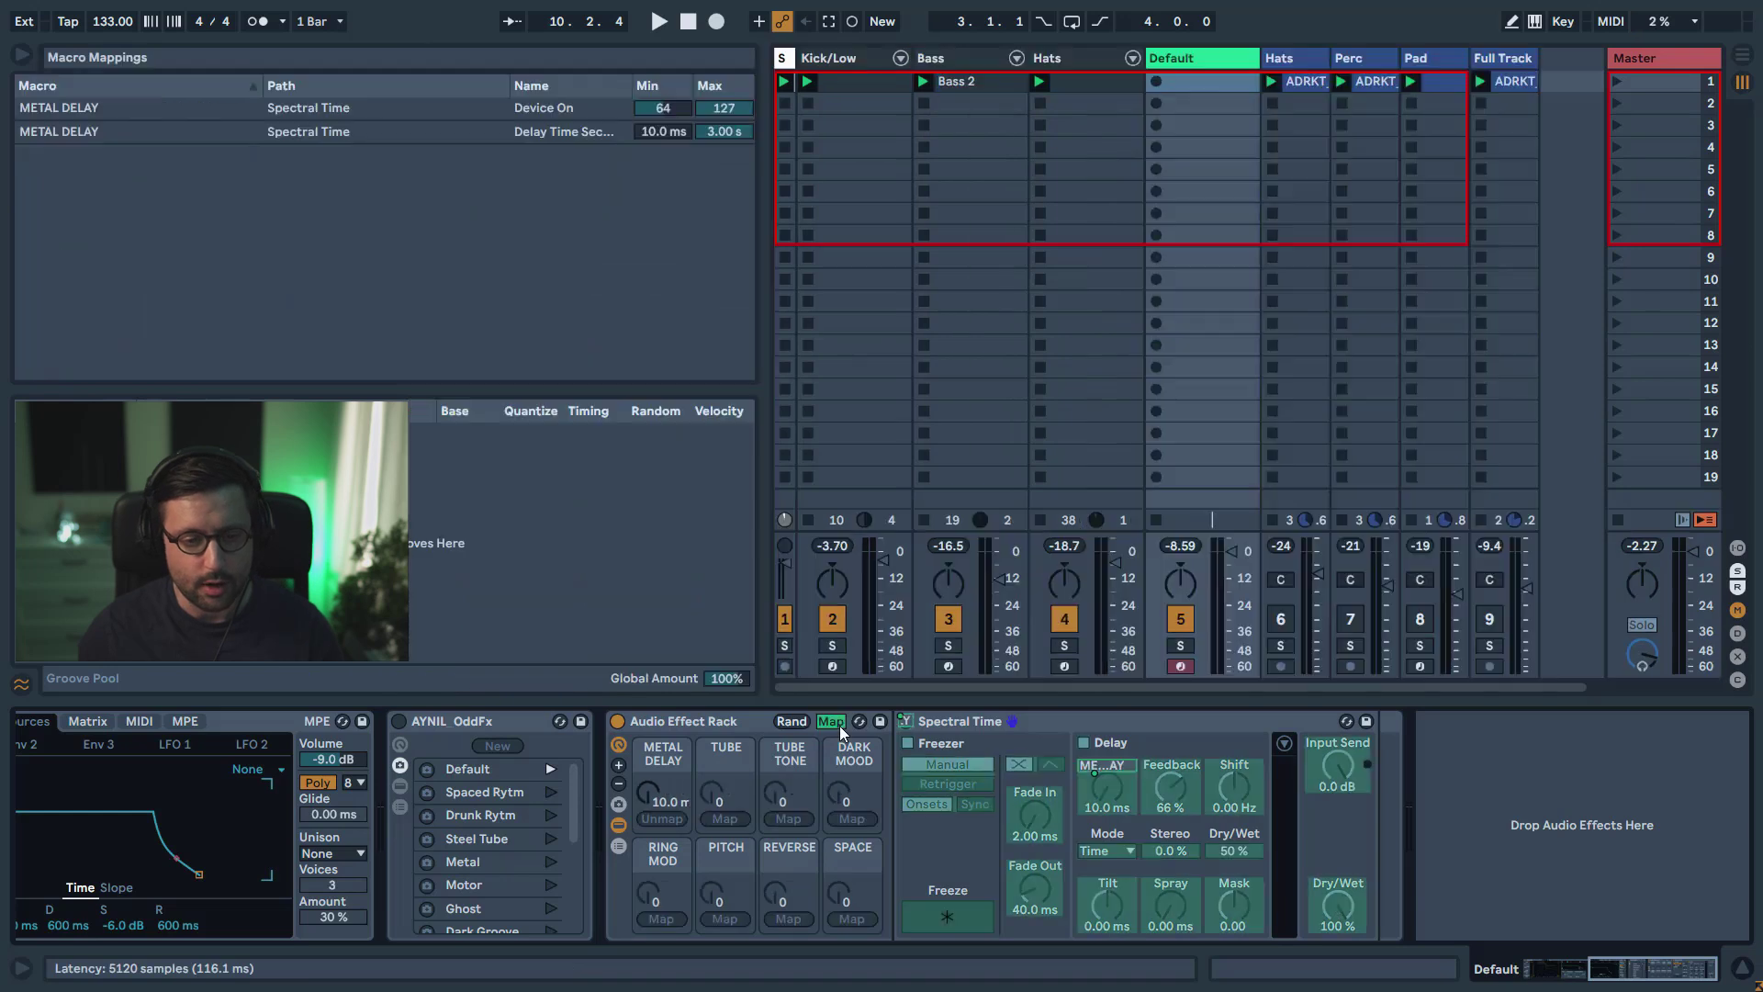
click(675, 110)
text(1)
key(Return)
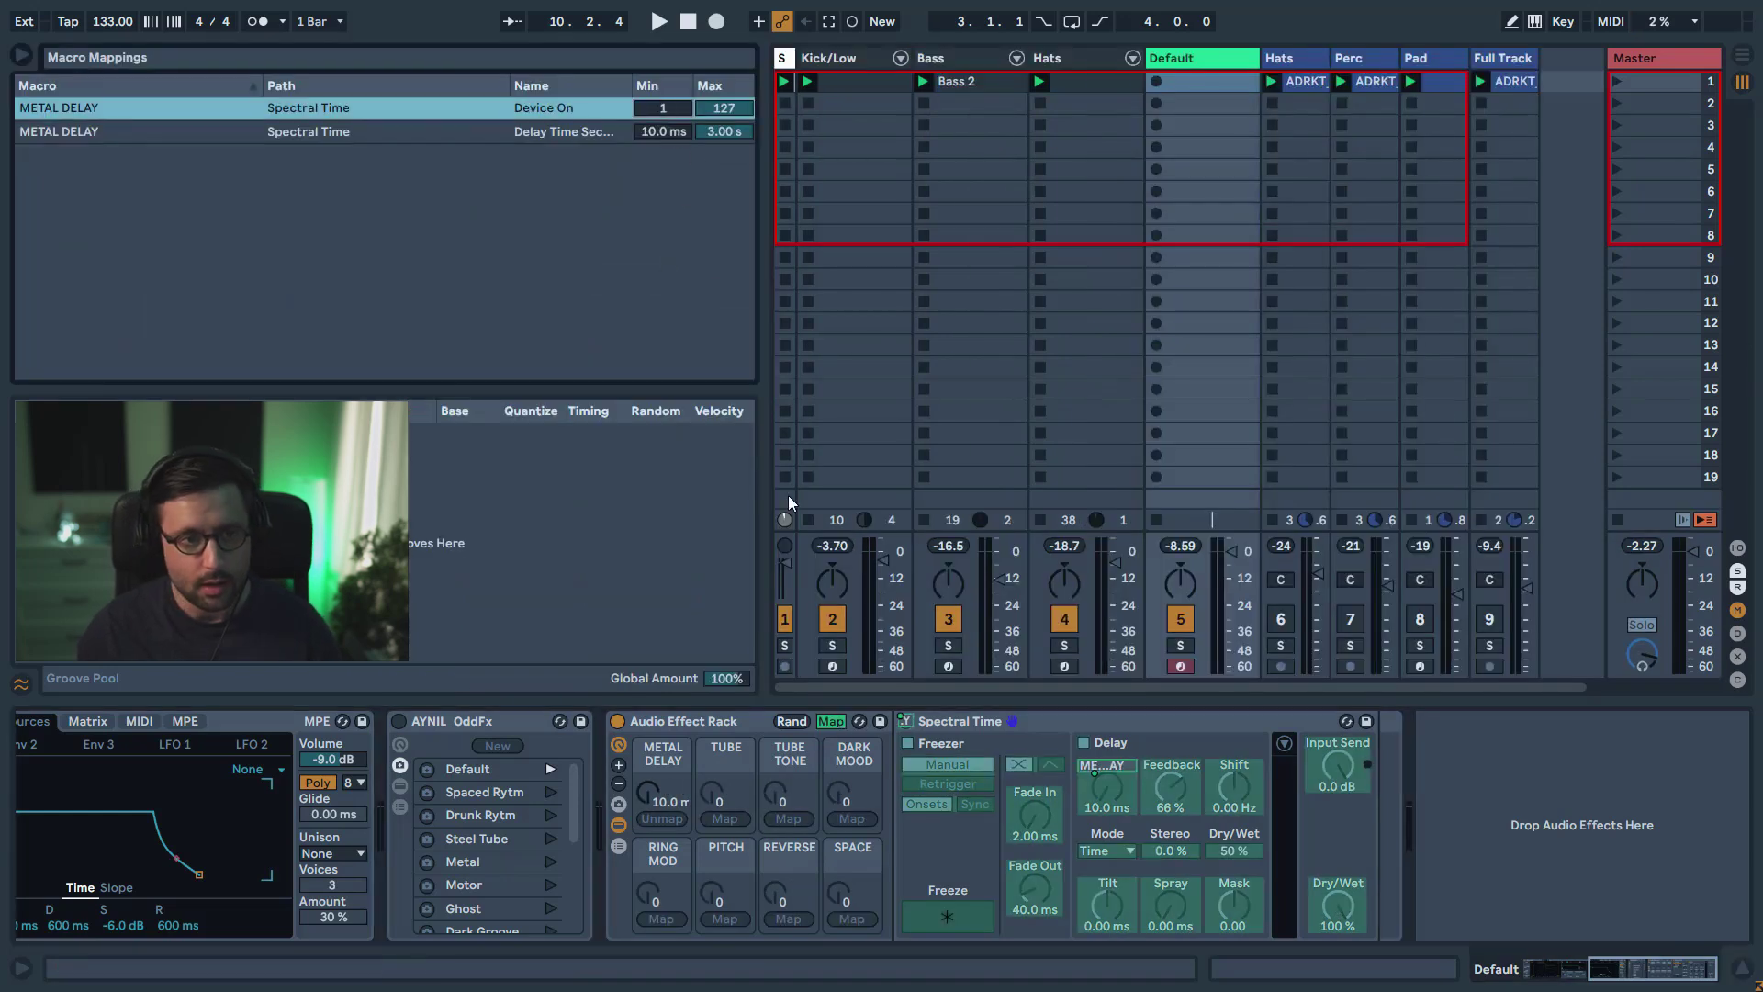
click(831, 722)
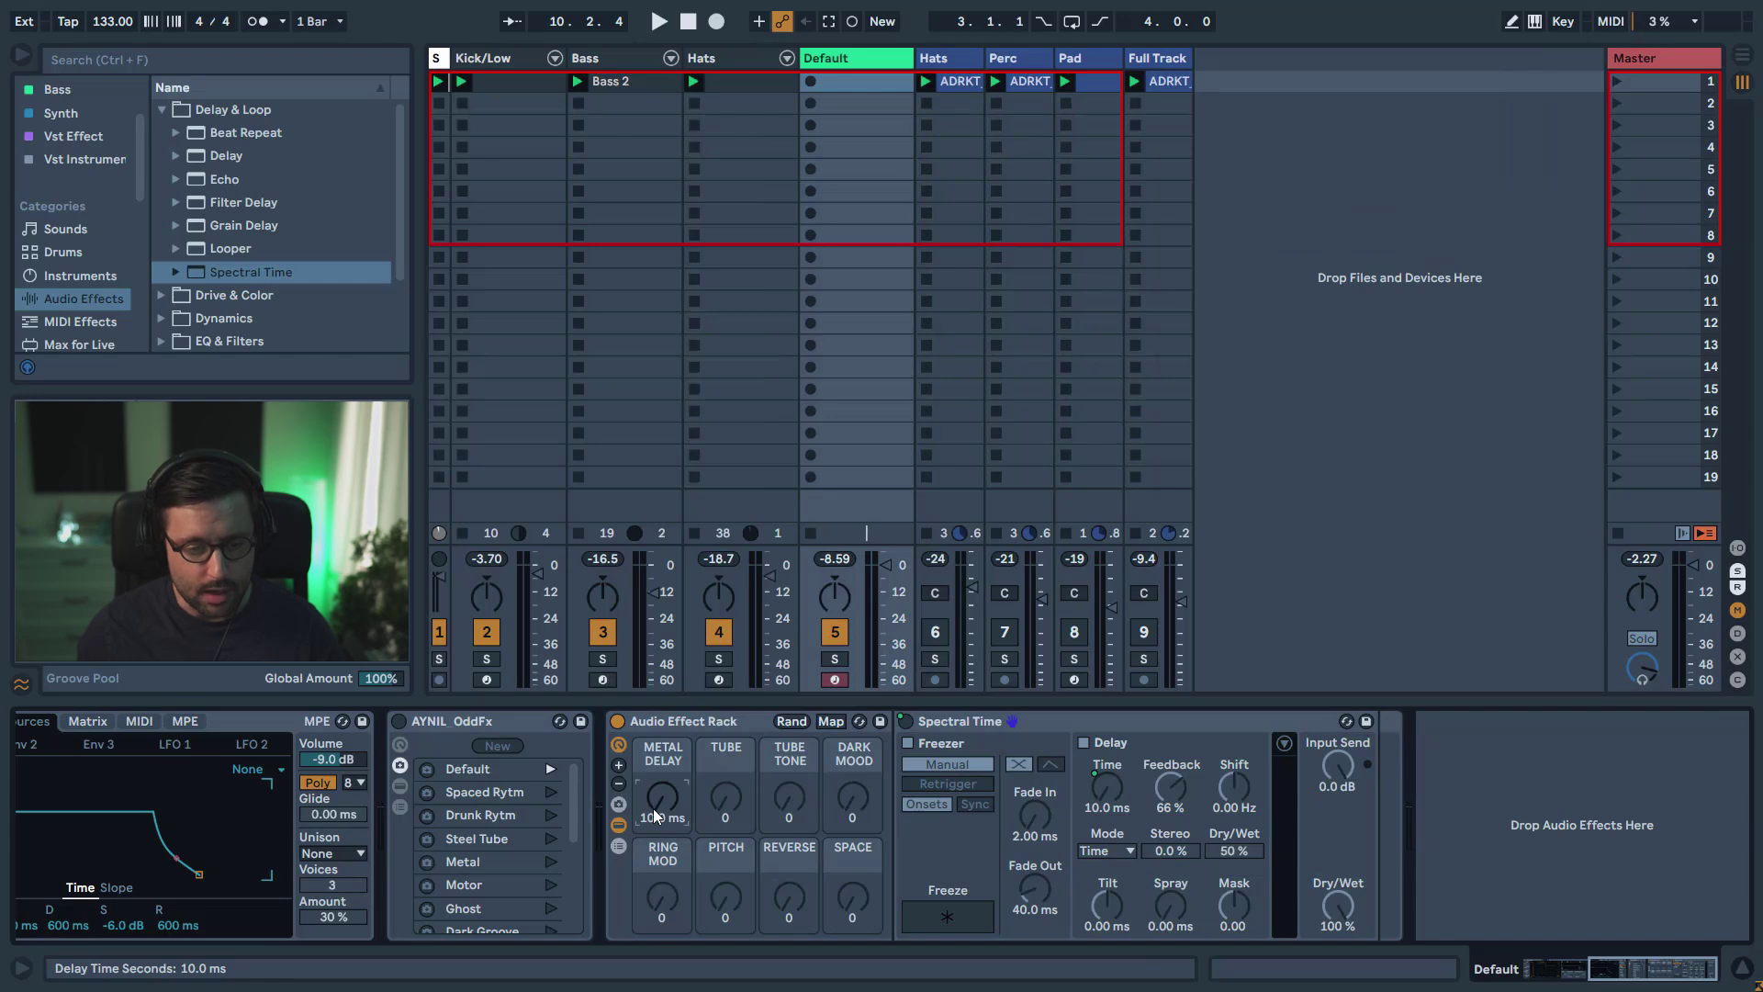
- Test that the METAL DELAY macro switches Spectral Time on and off, leaving the macro at 12.4 ms
click(905, 721)
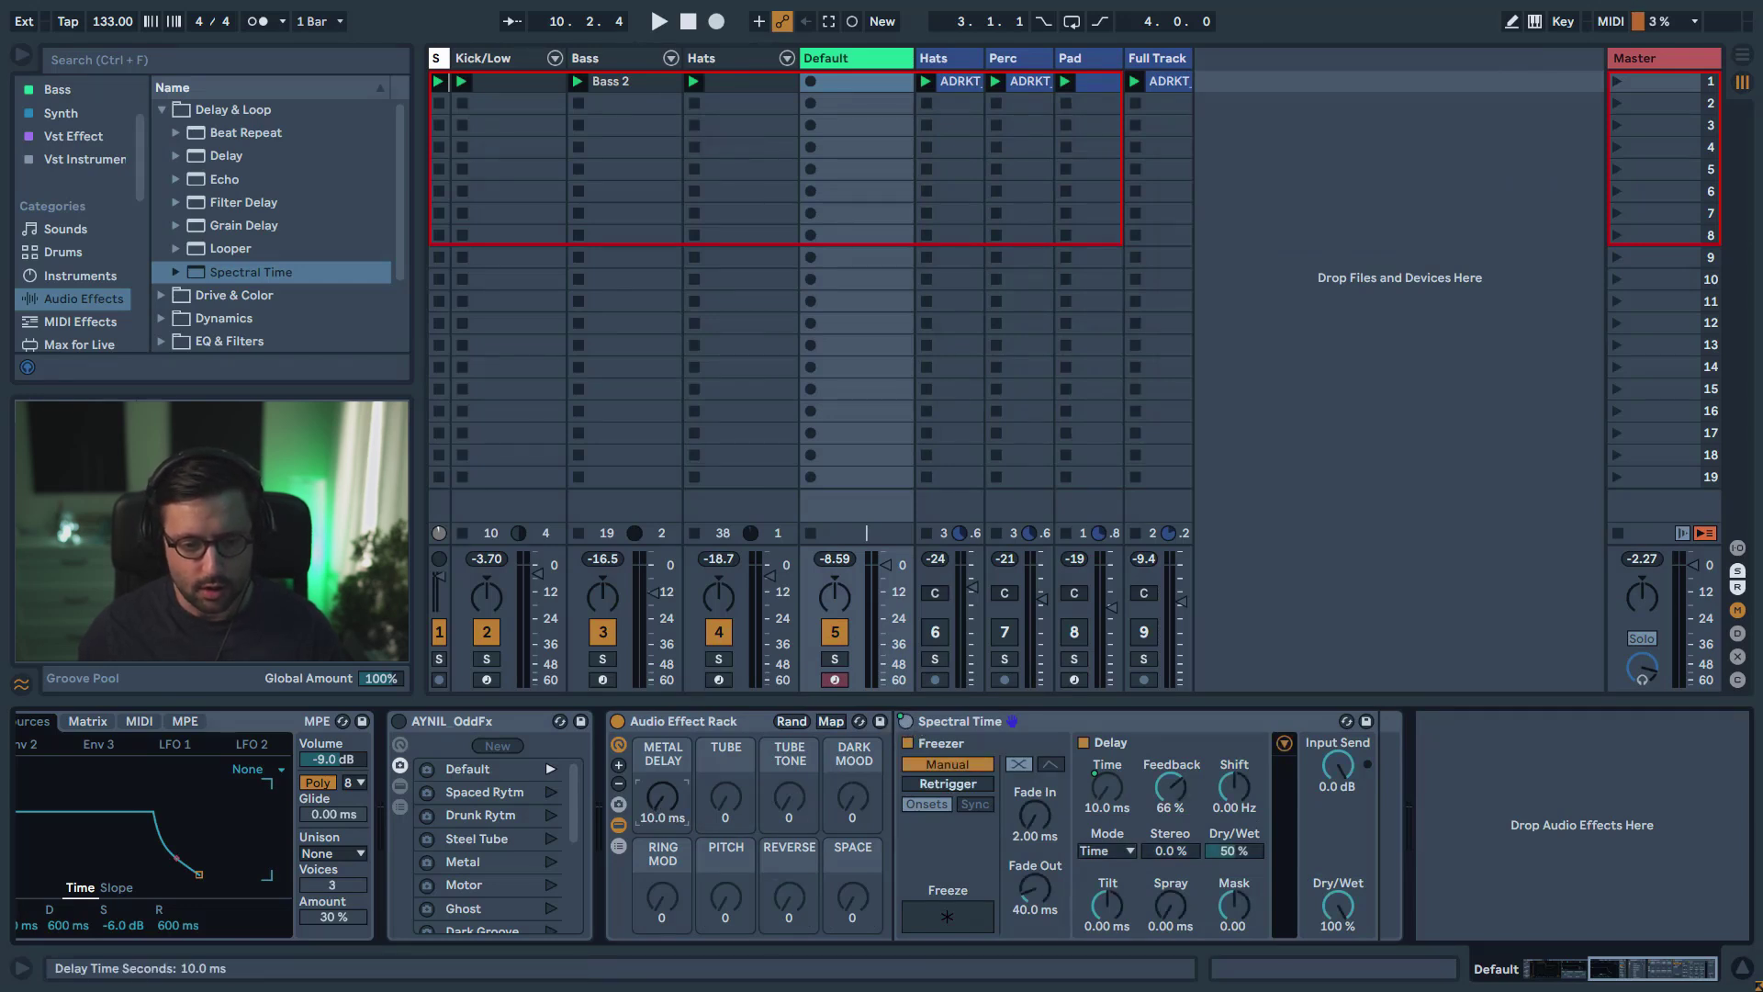
drag(693, 815, 694, 776)
key(ctrl+z)
key(ctrl+z)
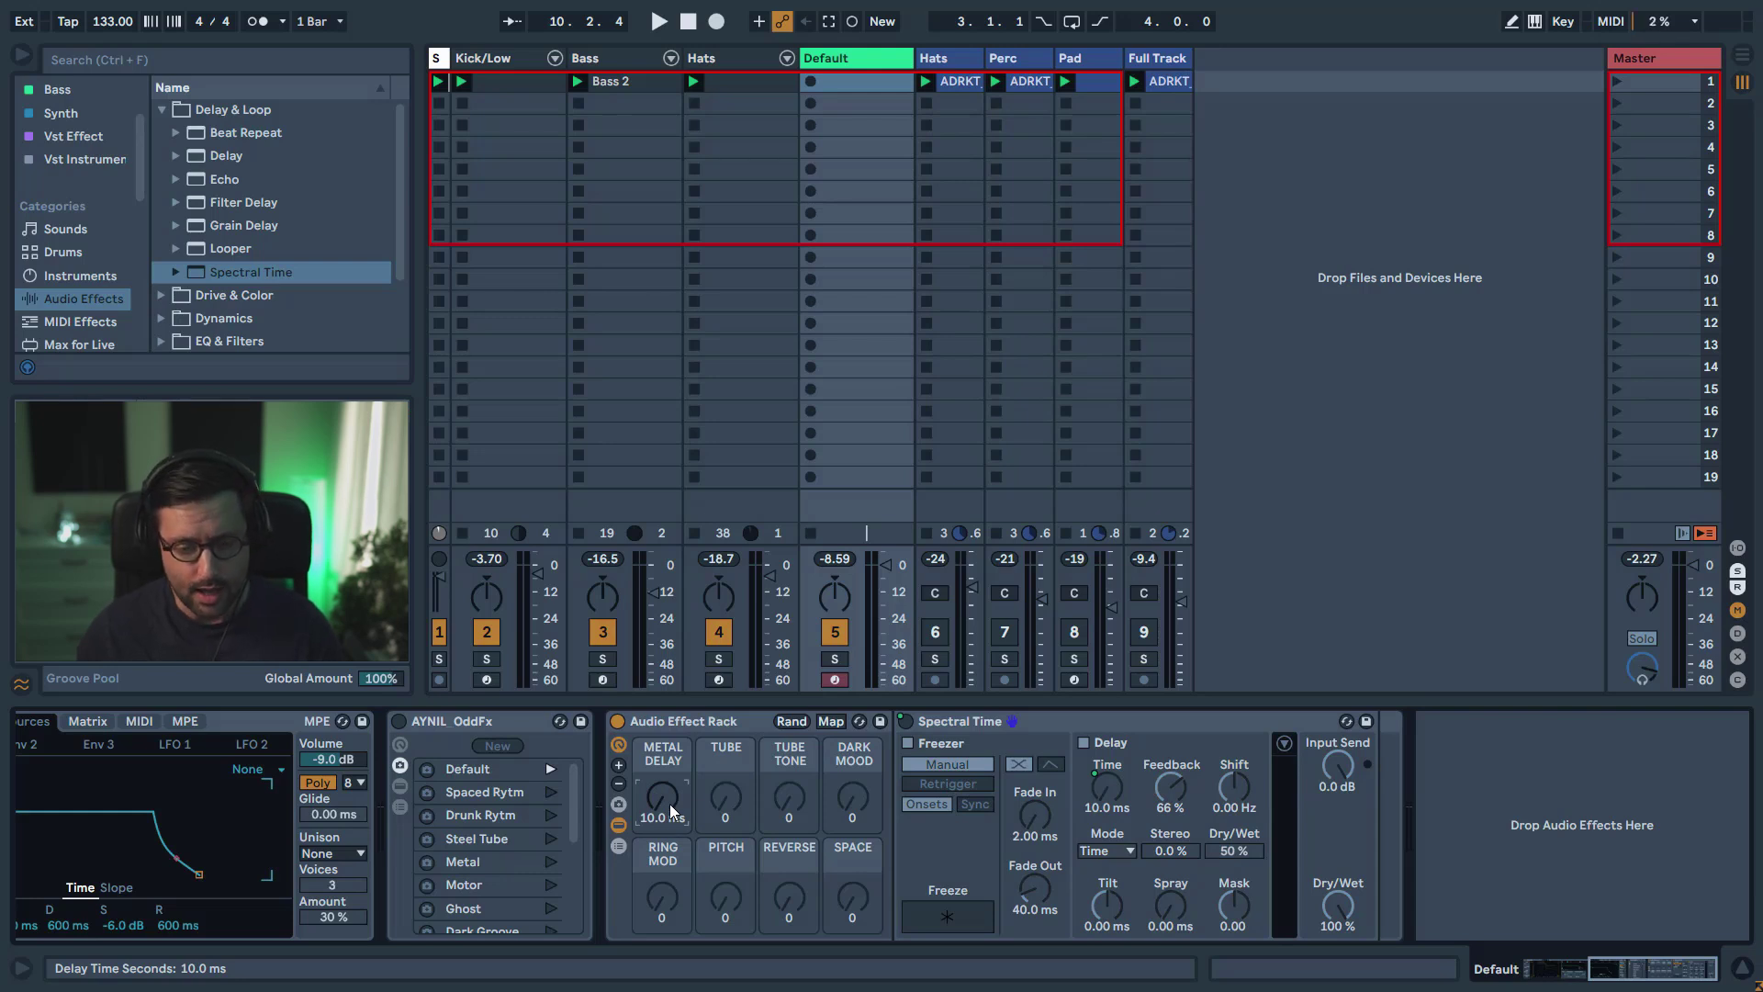
drag(669, 802, 669, 799)
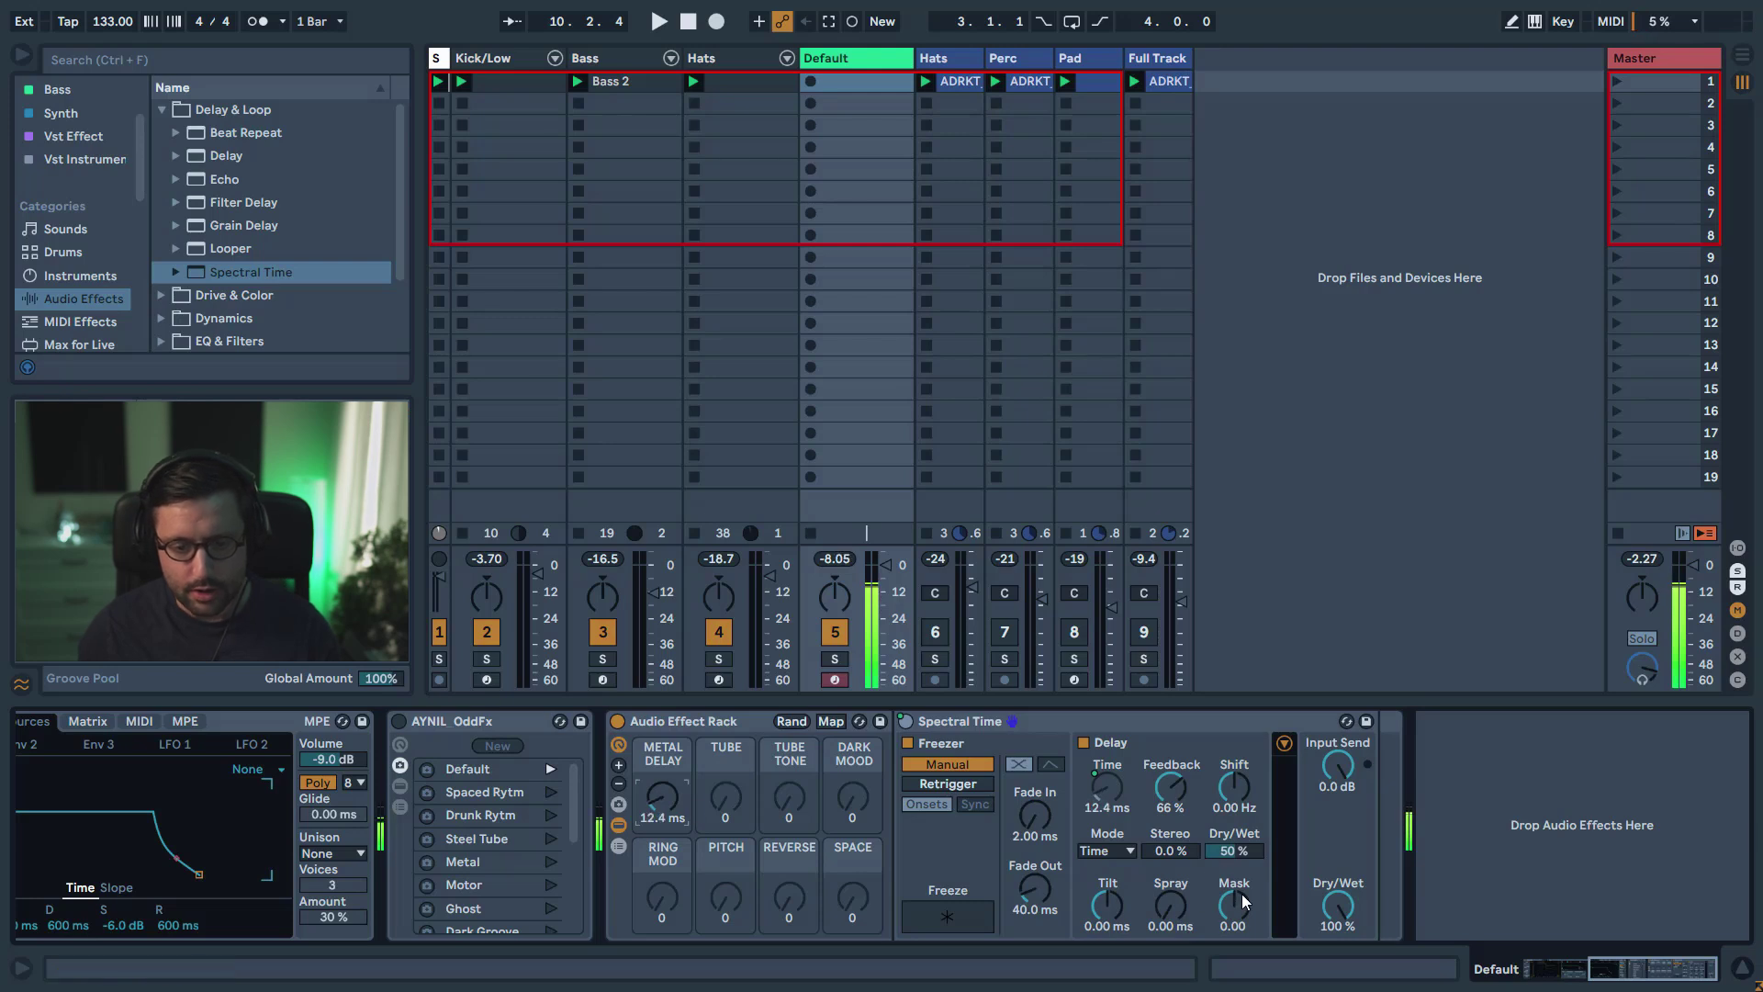
- Set Spectral Time's delay Stereo and Dry/Wet to 100%, its Tilt to -288 ms and its Mask to 1.00
drag(1182, 851, 1256, 850)
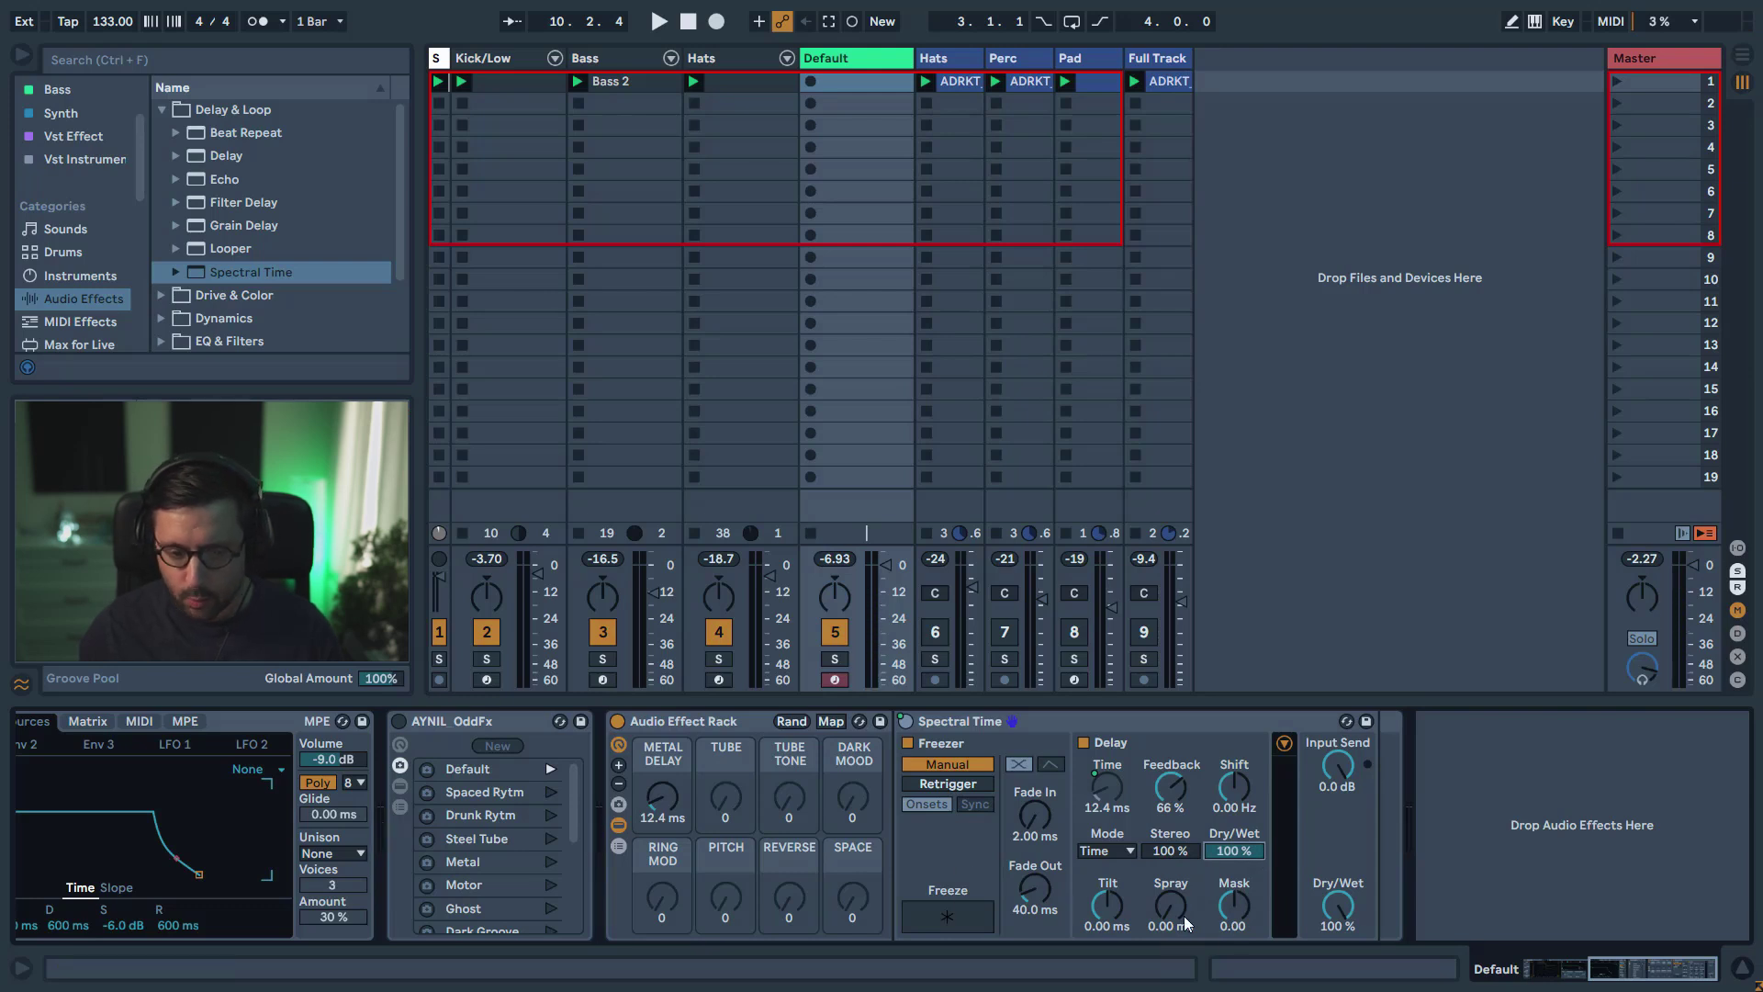
drag(1110, 906, 1110, 942)
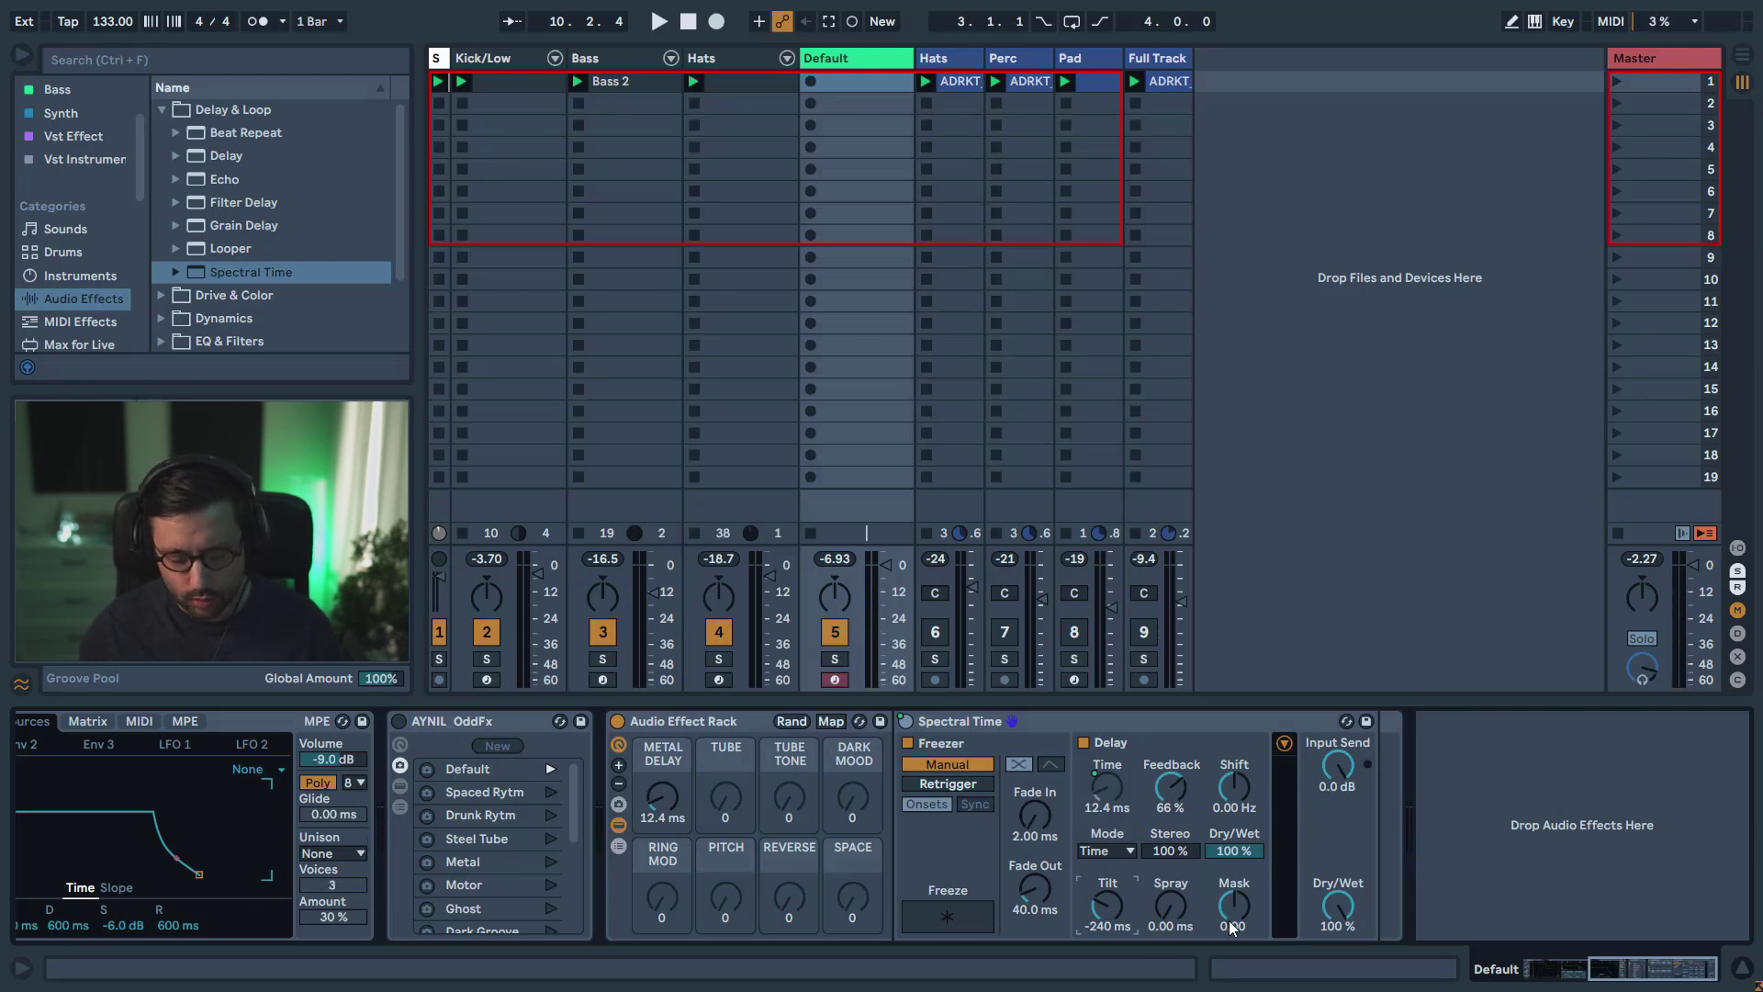
drag(1231, 927, 1232, 900)
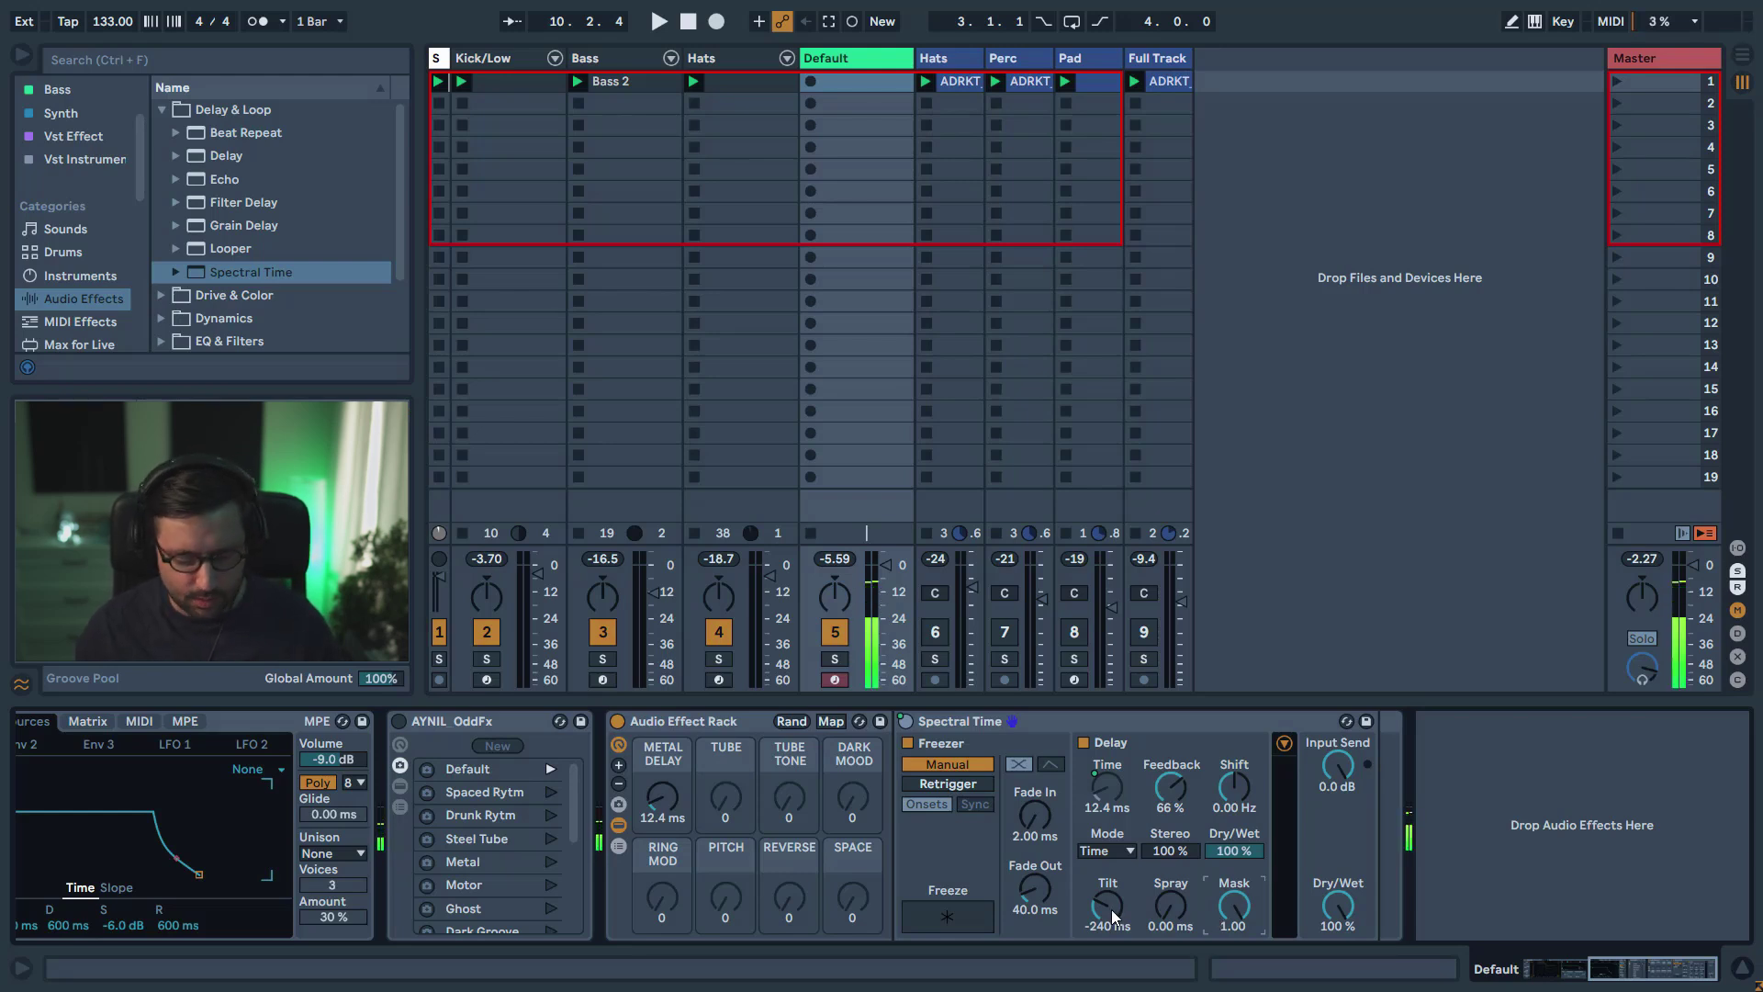
drag(1111, 910, 1111, 932)
- Audition the METAL DELAY macro up to 421 ms, fold away Spectral Time and return the macro to 10.0 ms
mouse_move(662, 797)
mouse_down()
mouse_move(661, 762)
mouse_move(638, 818)
mouse_up()
click(673, 817)
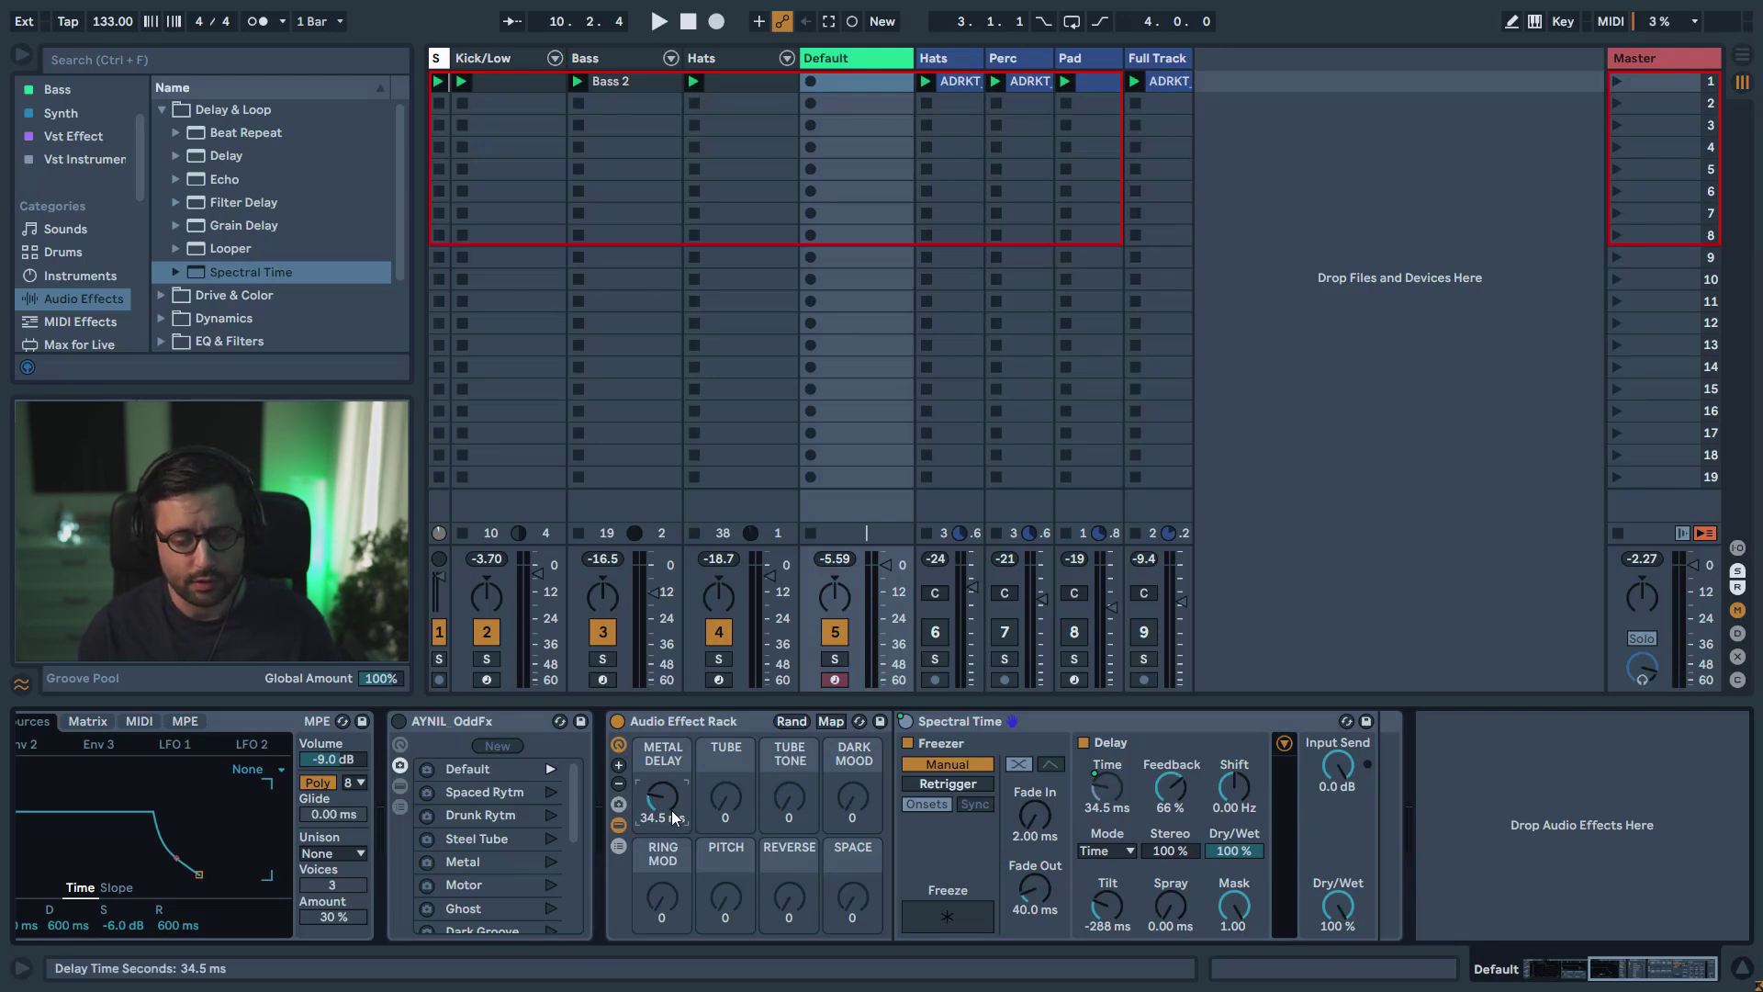
mouse_move(674, 817)
mouse_down()
mouse_move(674, 781)
mouse_move(663, 806)
mouse_up()
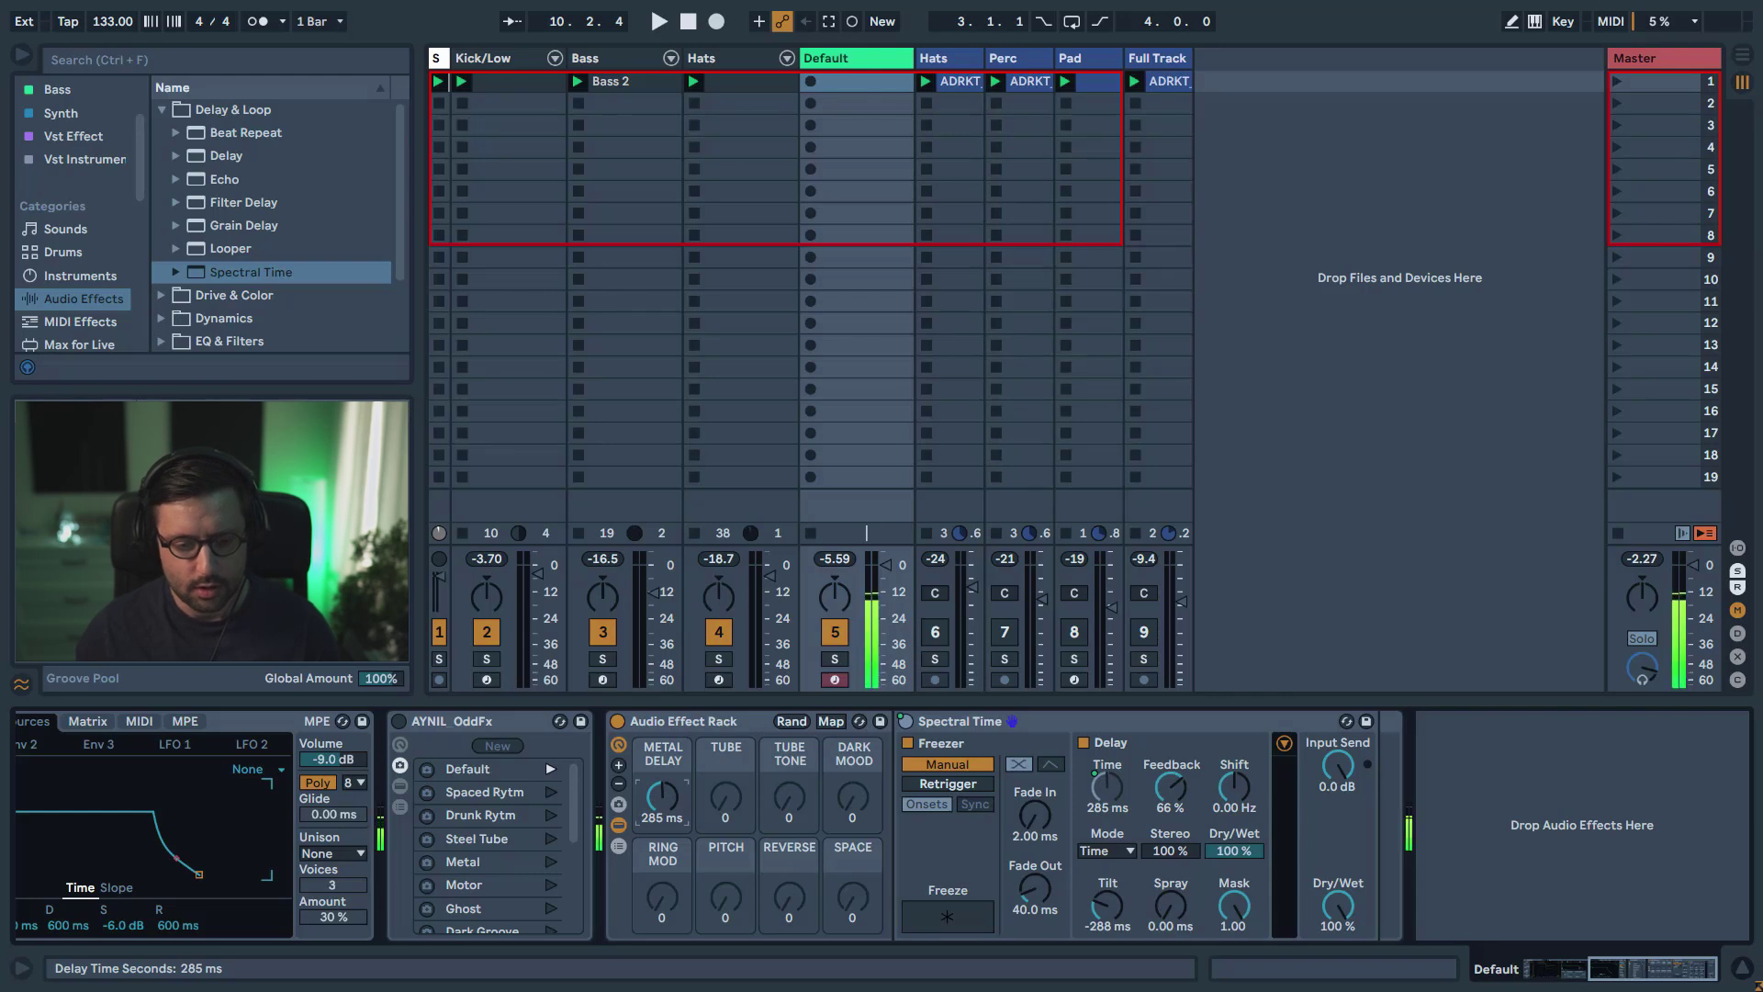
drag(672, 800, 672, 762)
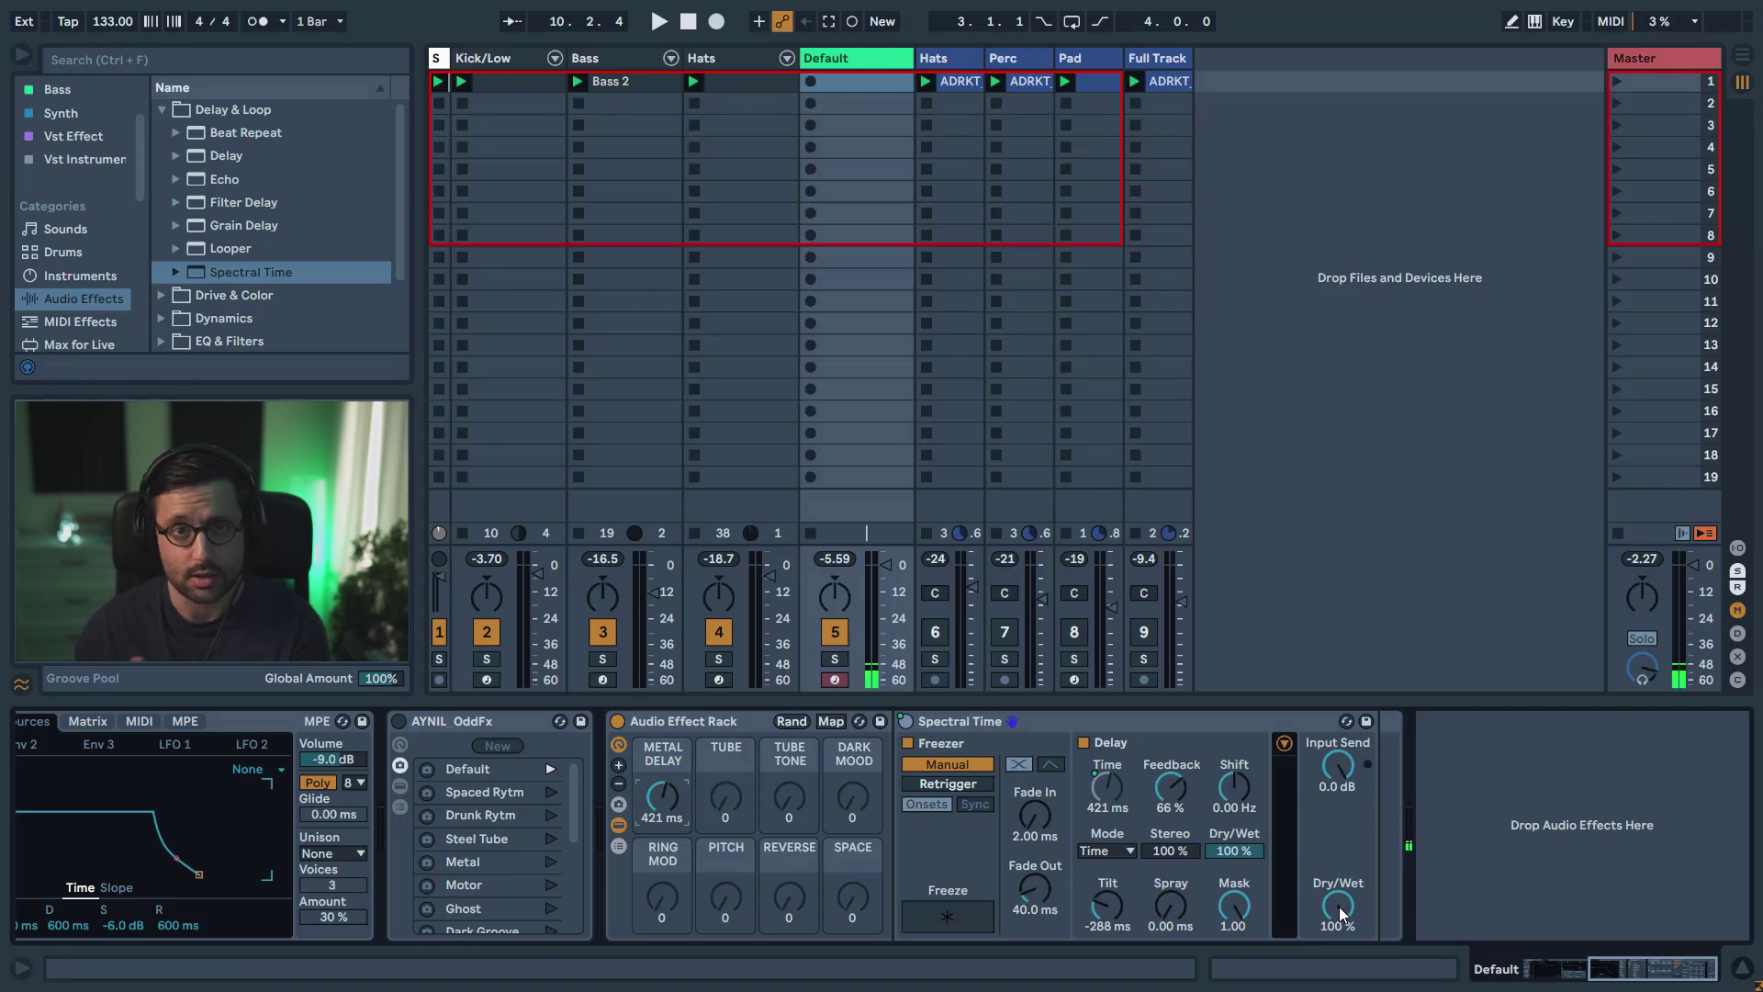
double_click(959, 720)
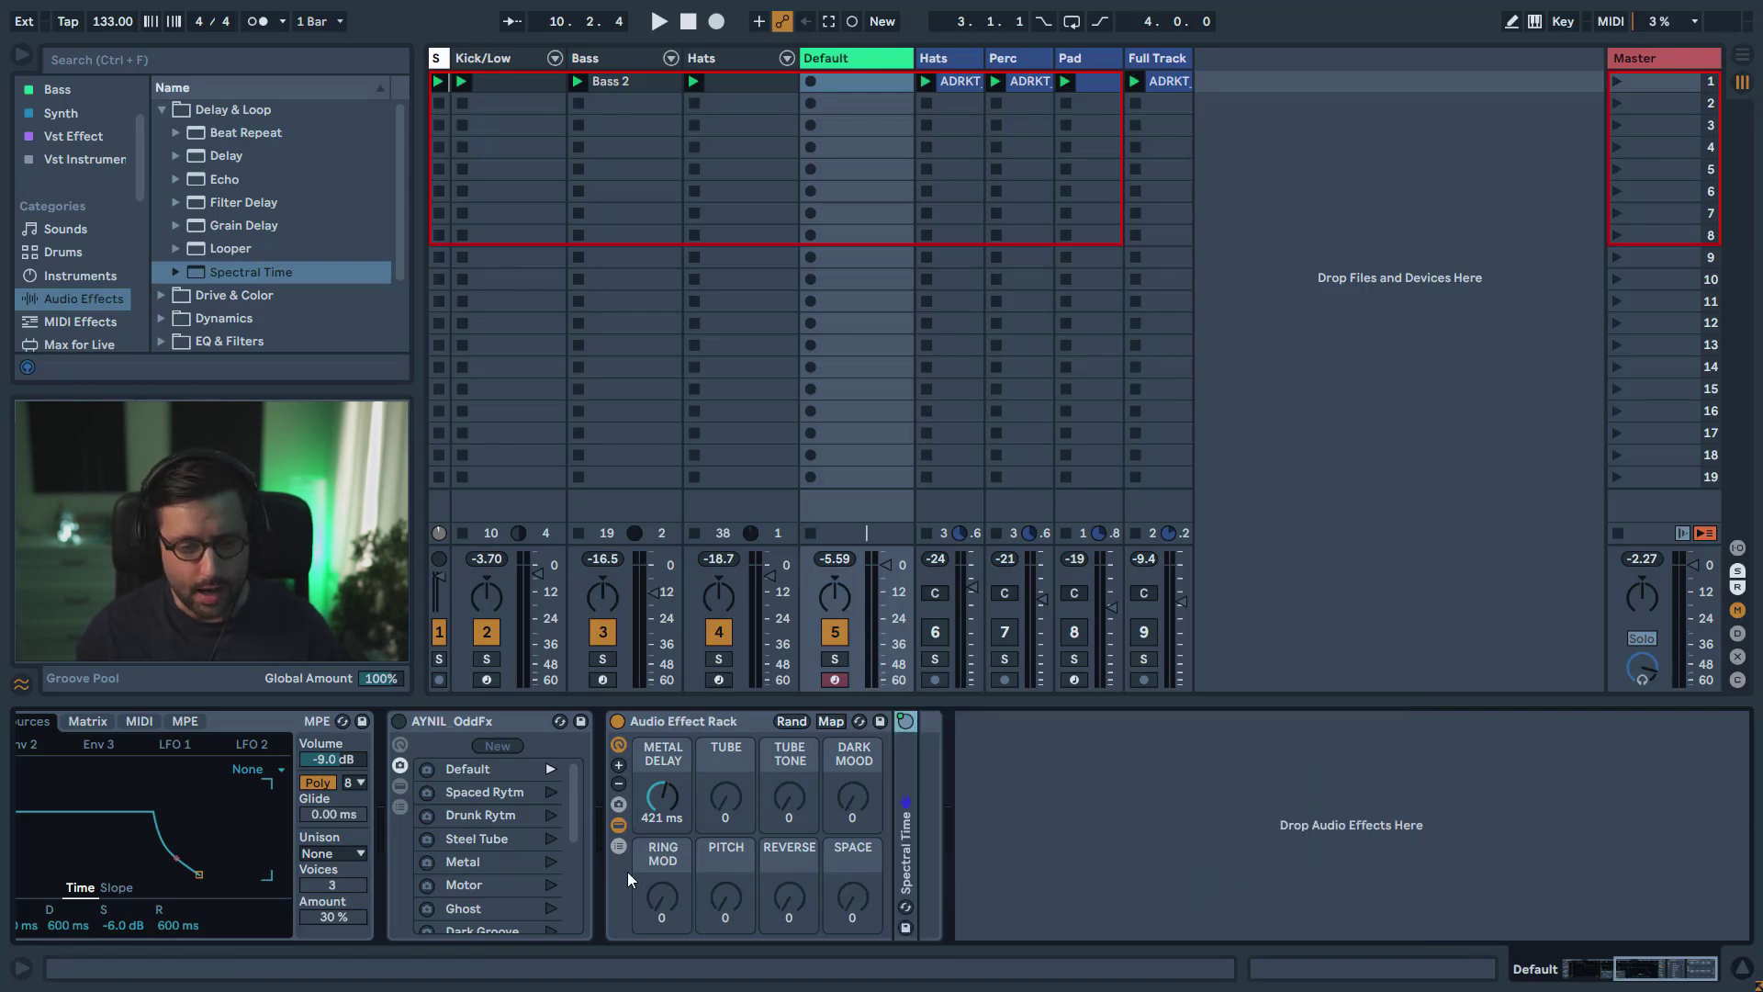
drag(665, 800, 665, 911)
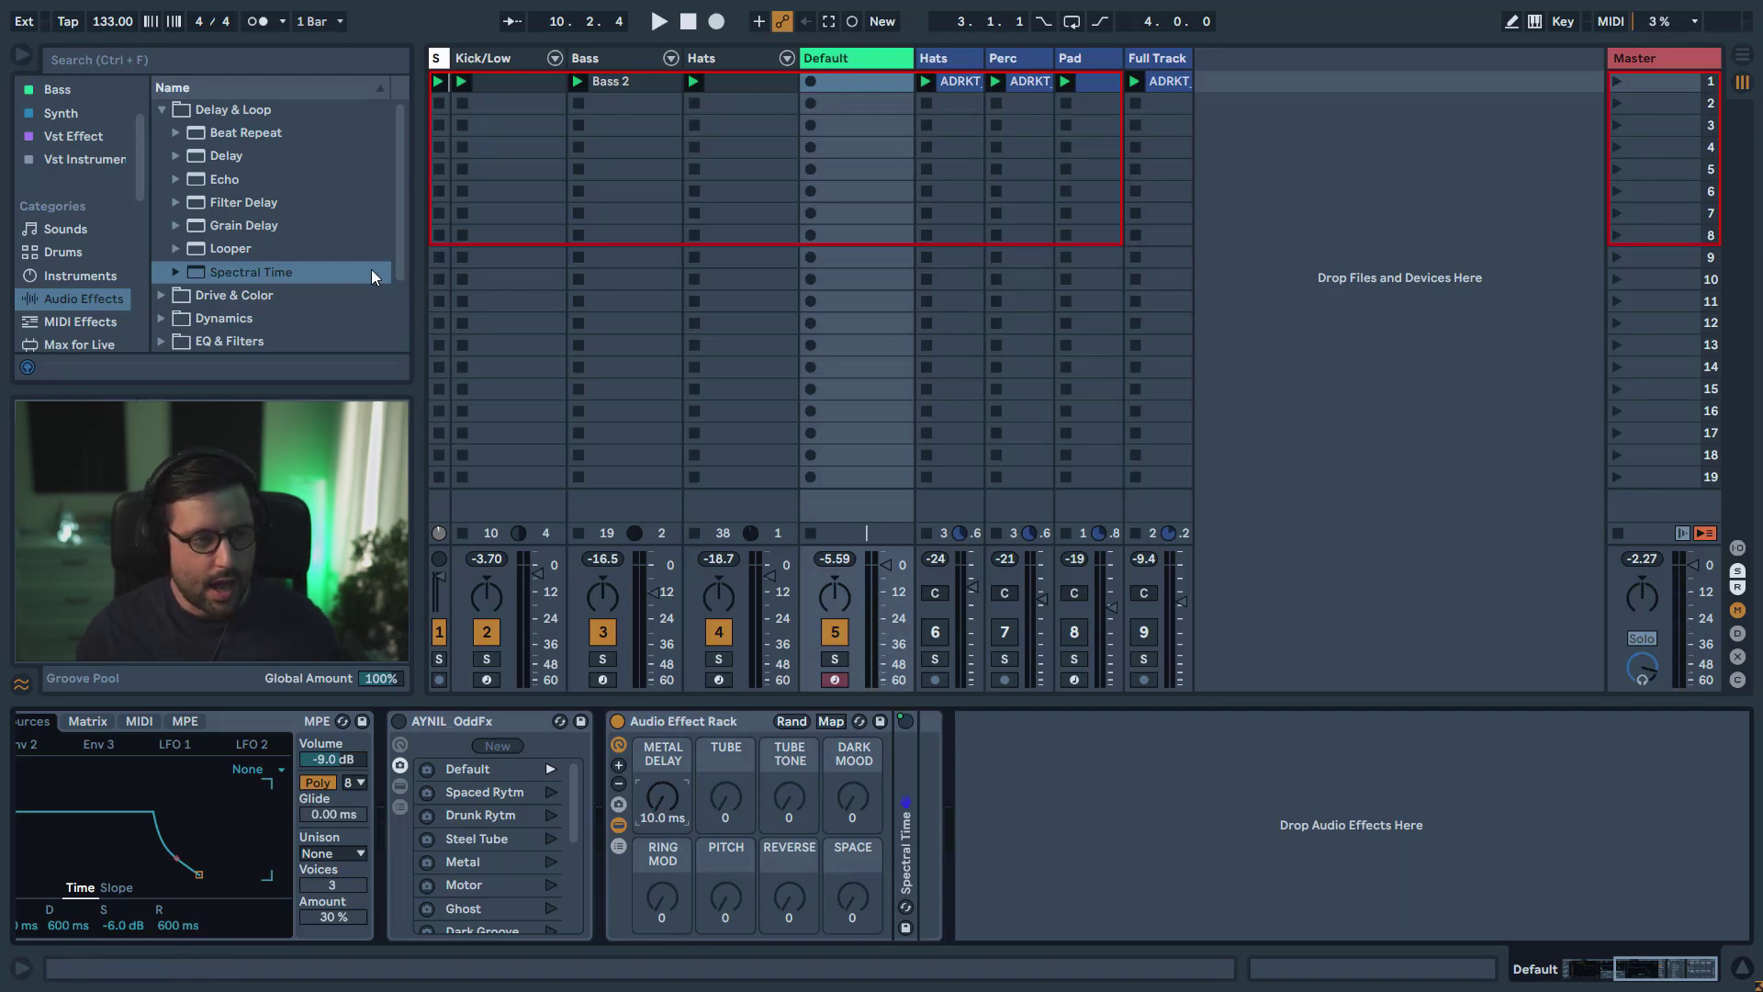
- Insert Phaser-Flanger from Pitch & Modulation after Spectral Time inside the rack
click(160, 109)
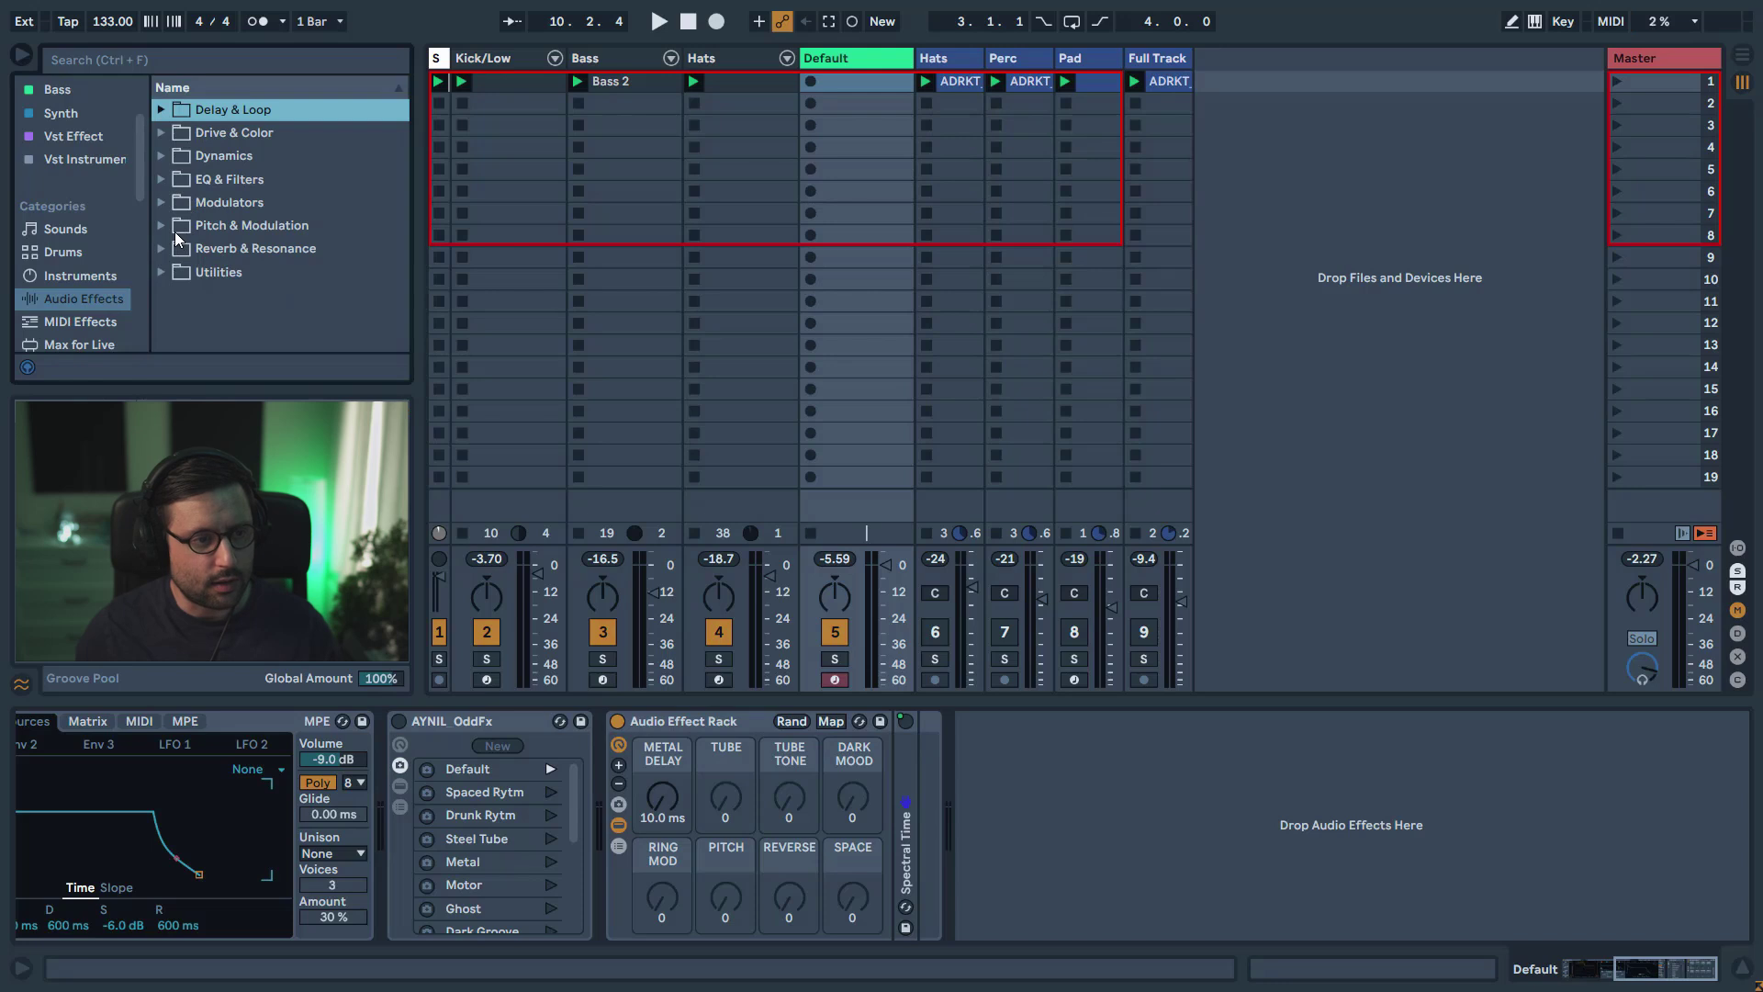
click(162, 226)
drag(246, 322, 920, 807)
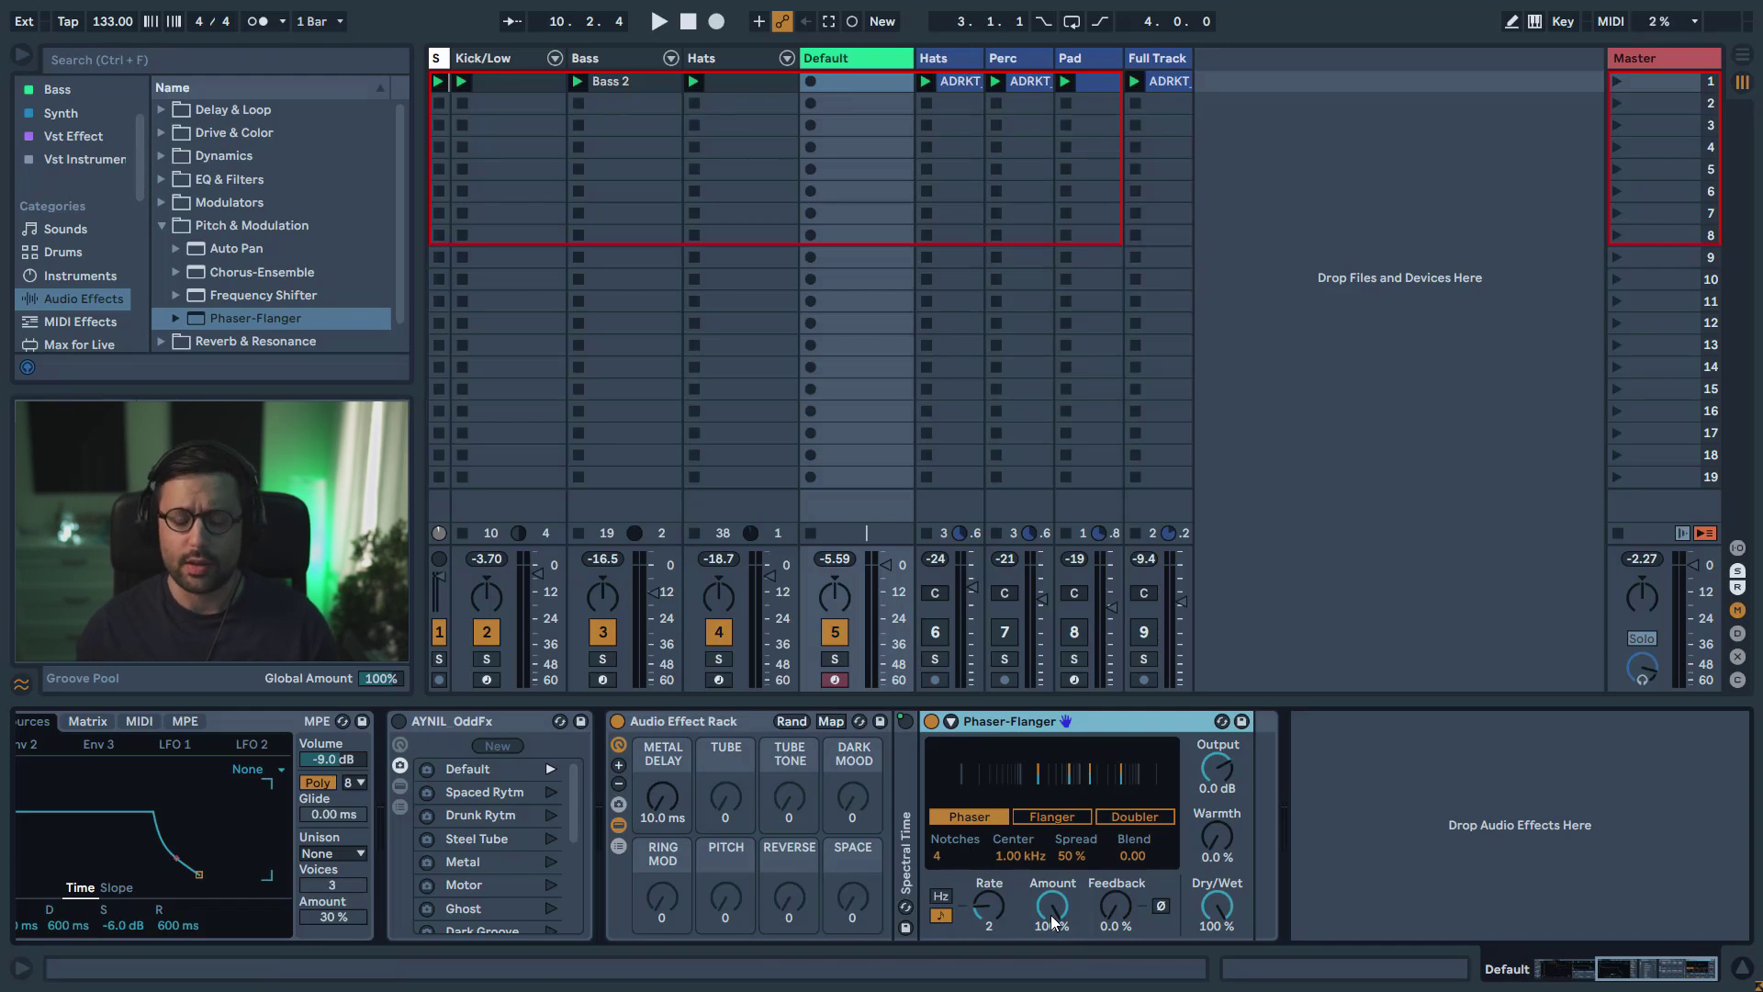
- Set the Phaser-Flanger's Amount to 0% and Feedback to 91%, and compare the sound with the device bypassed
drag(1054, 921, 1054, 945)
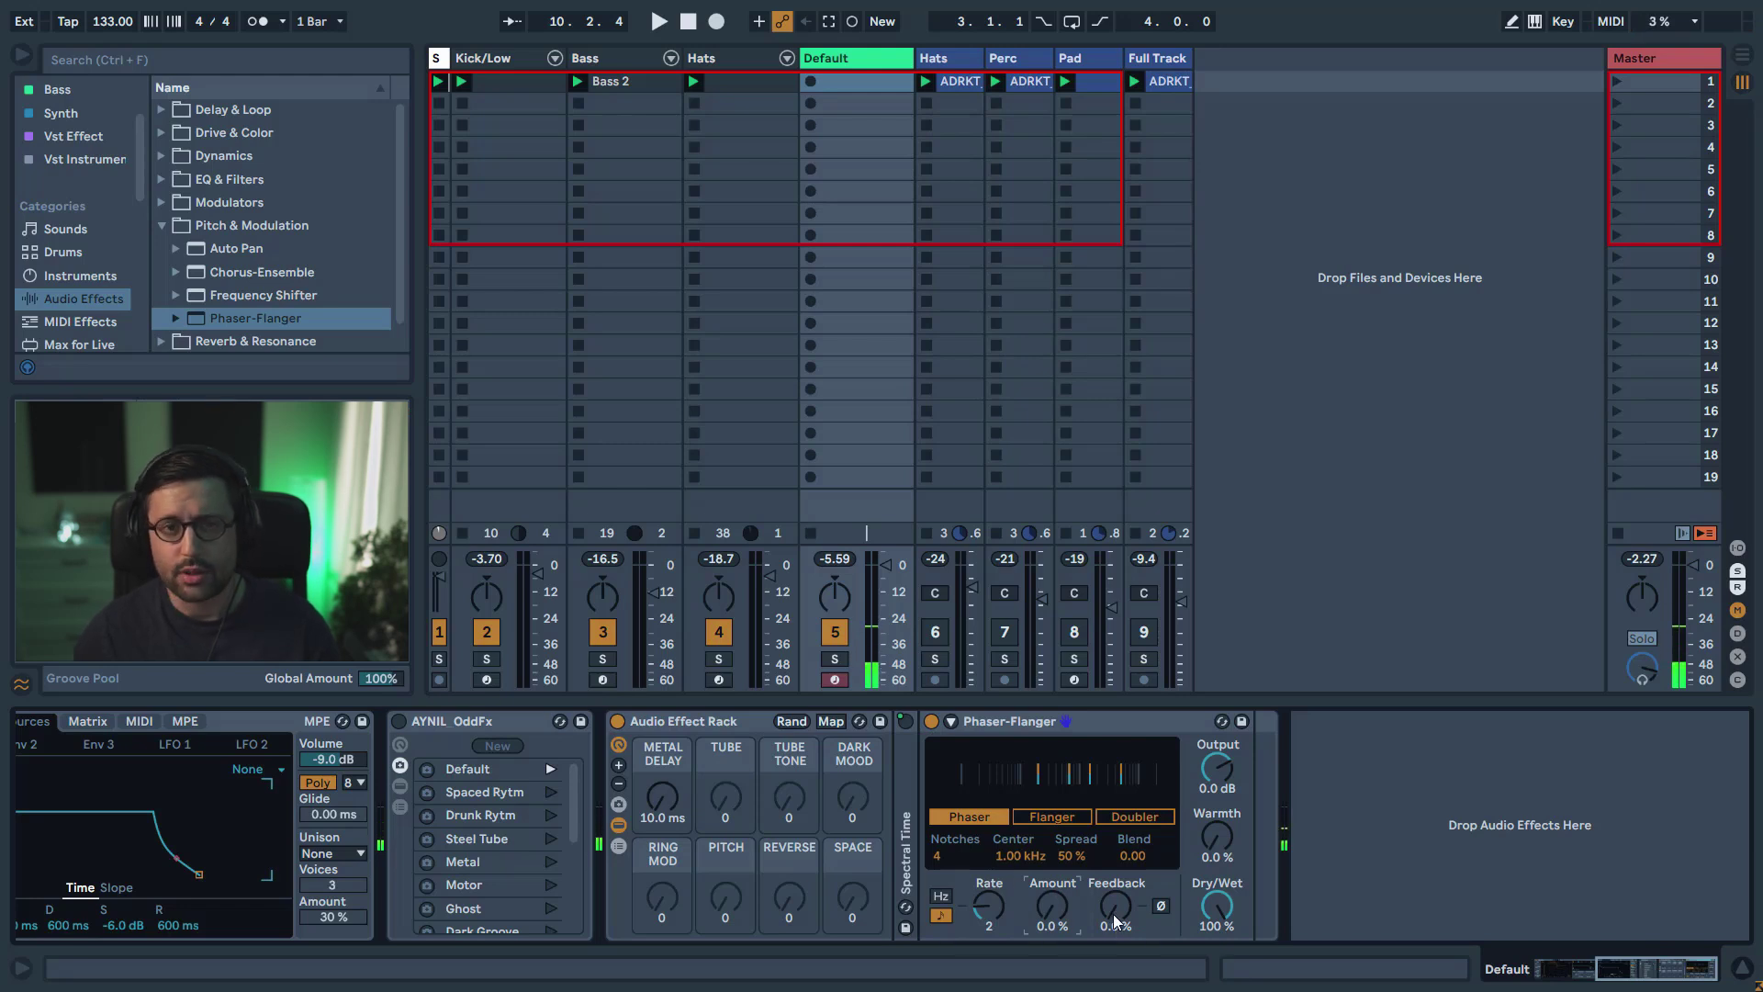
drag(1113, 913, 1113, 839)
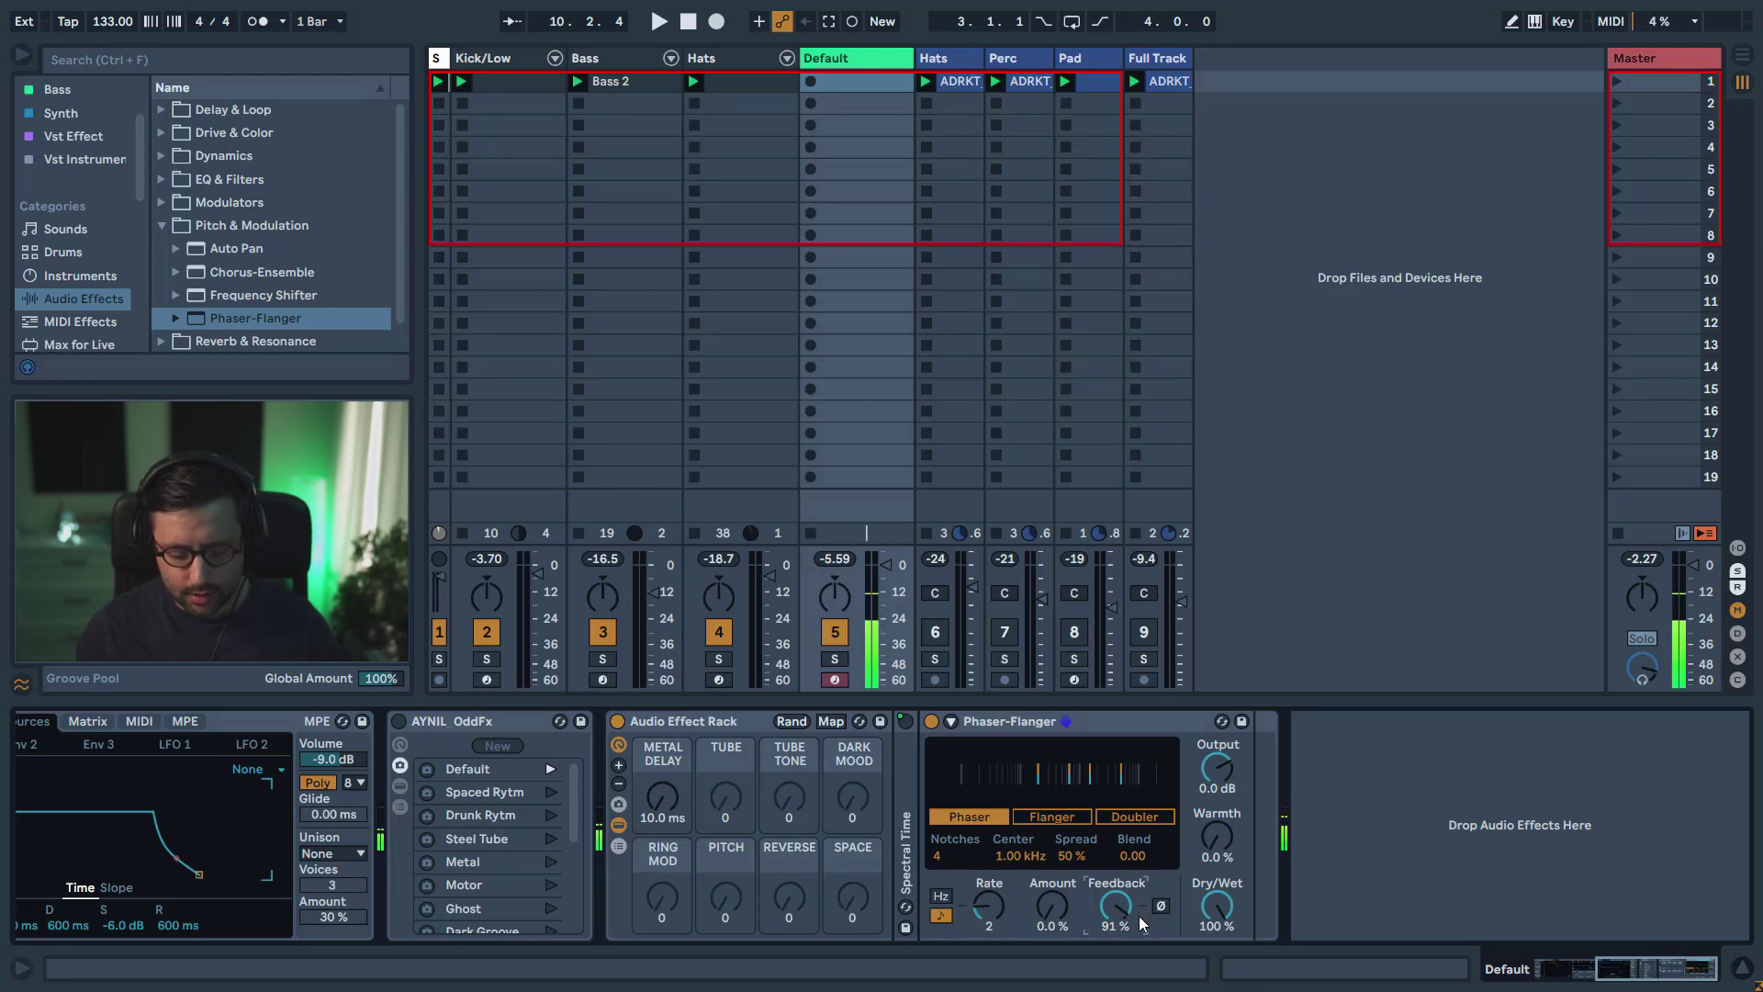
click(930, 721)
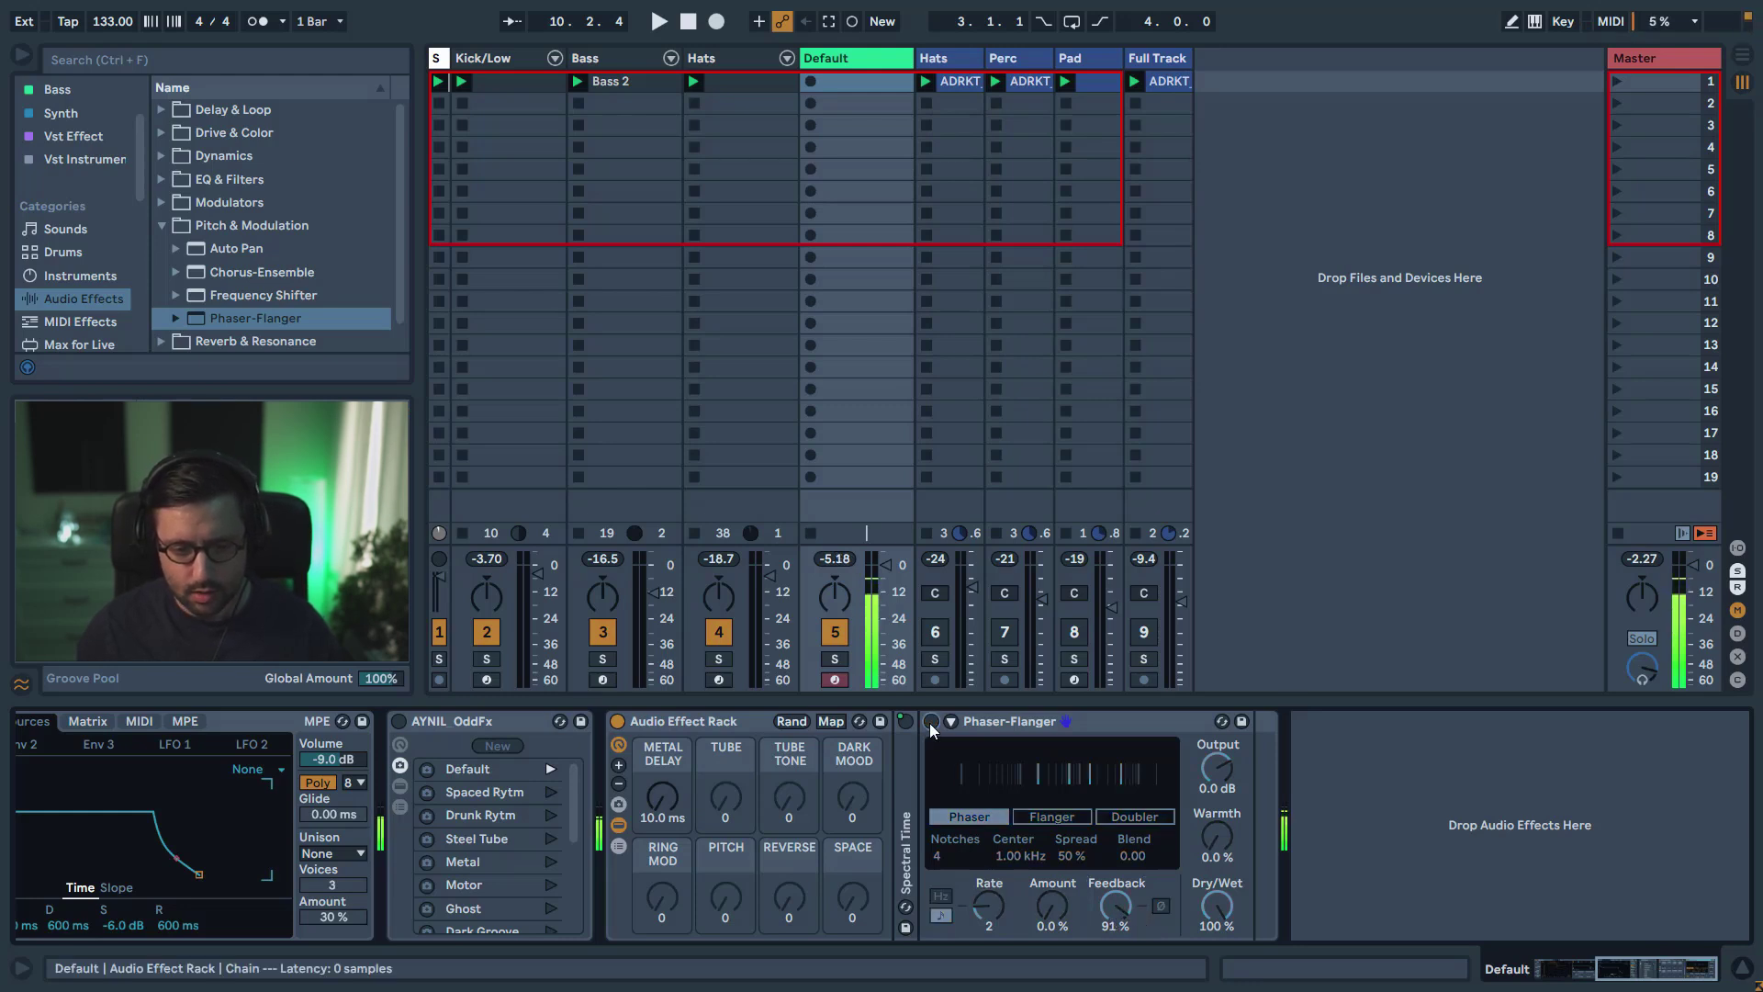
click(930, 722)
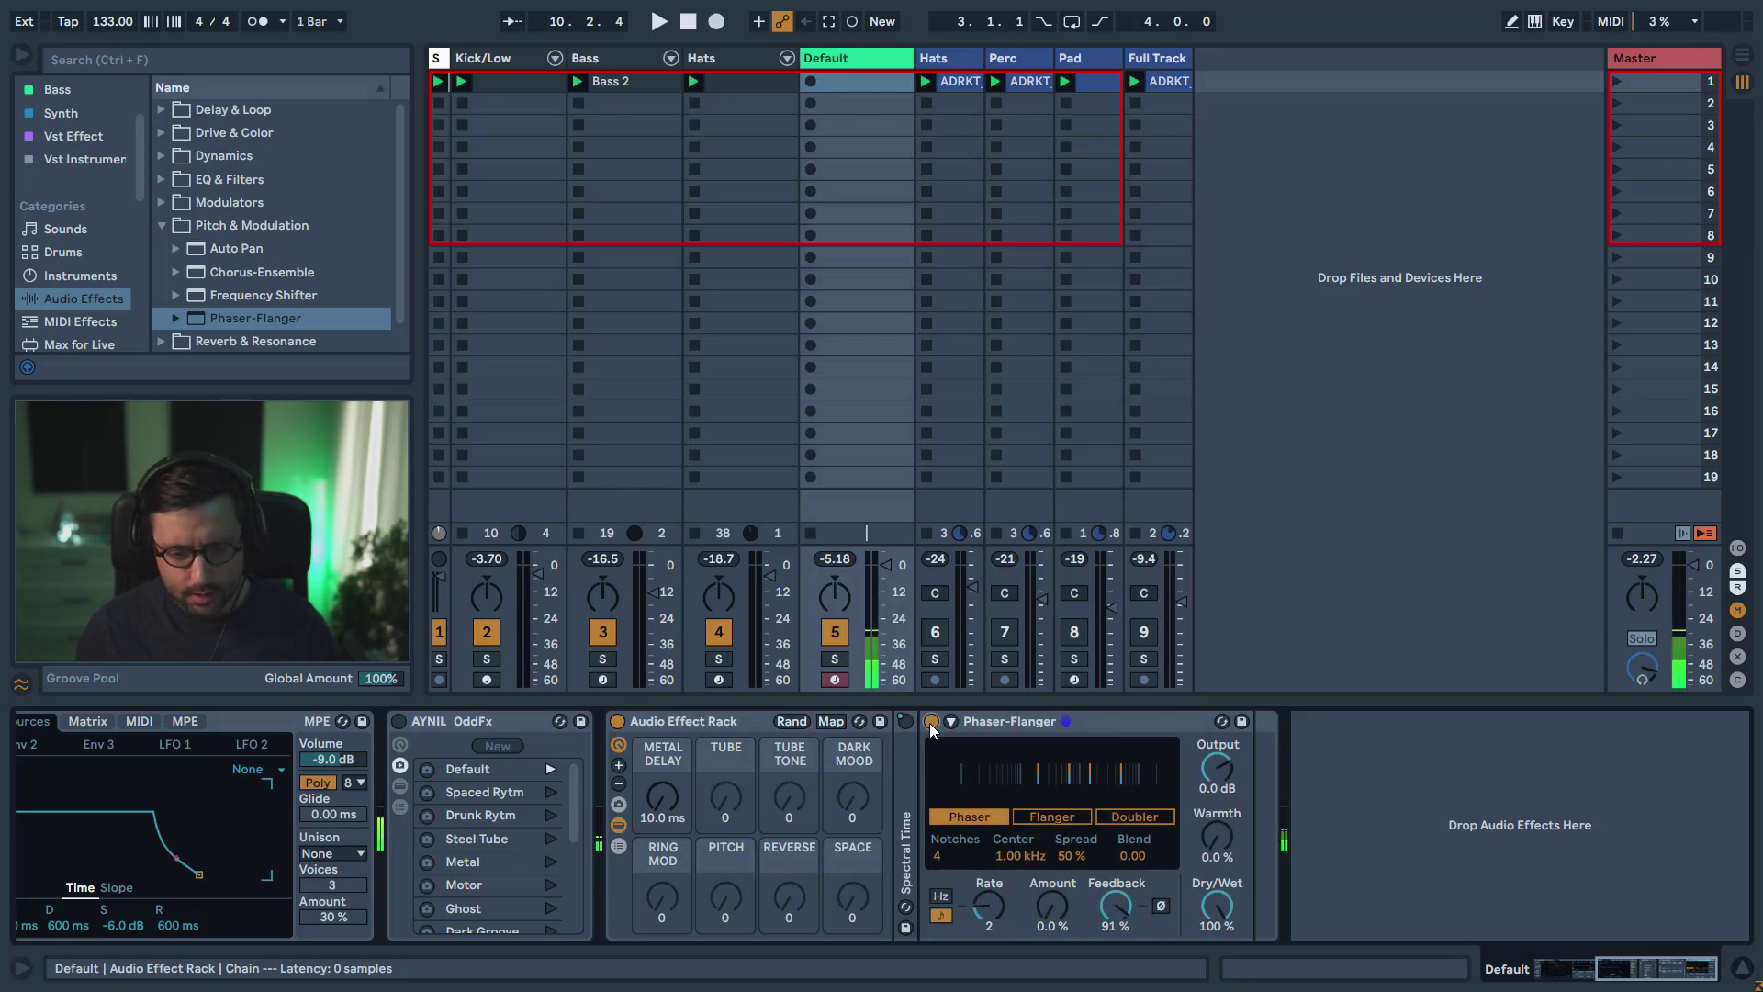
- Try higher notch counts on the Phaser-Flanger, settling on 31 Notches, and set Center to 456 Hz and Spread to 84%
click(956, 860)
text(8)
key(BackSpace)
text(20)
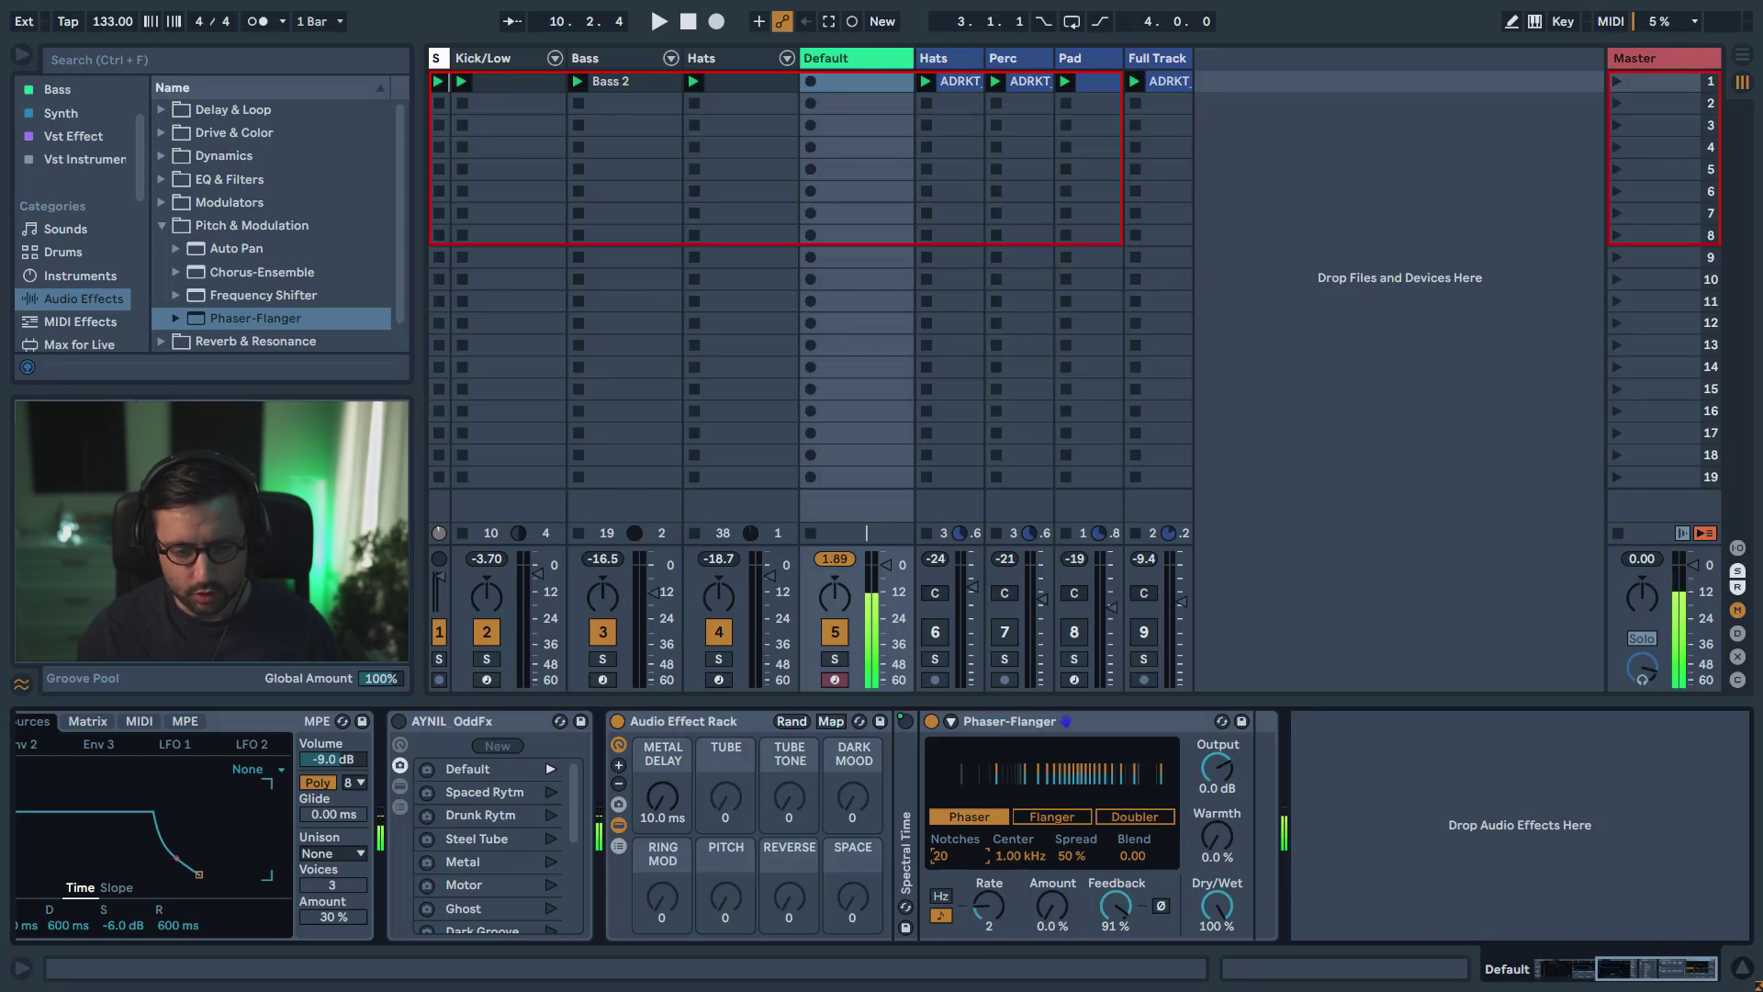
key(BackSpace)
text(3)
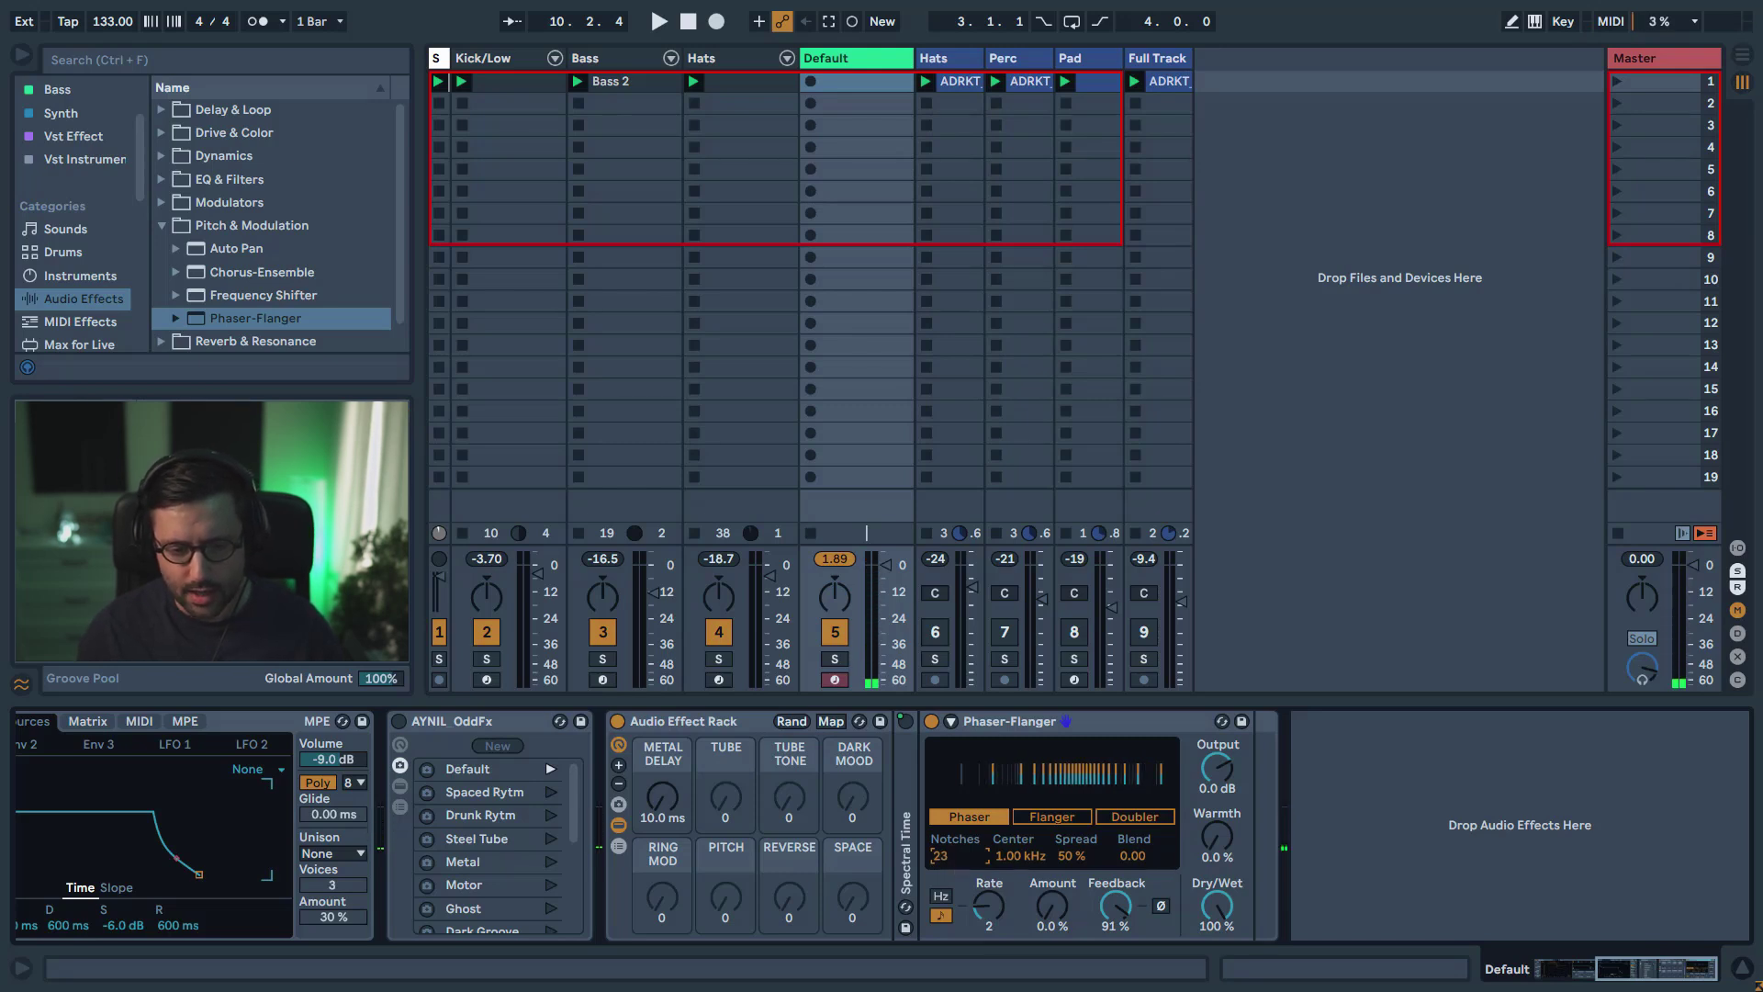
key(BackSpace)
key(BackSpace)
text(31)
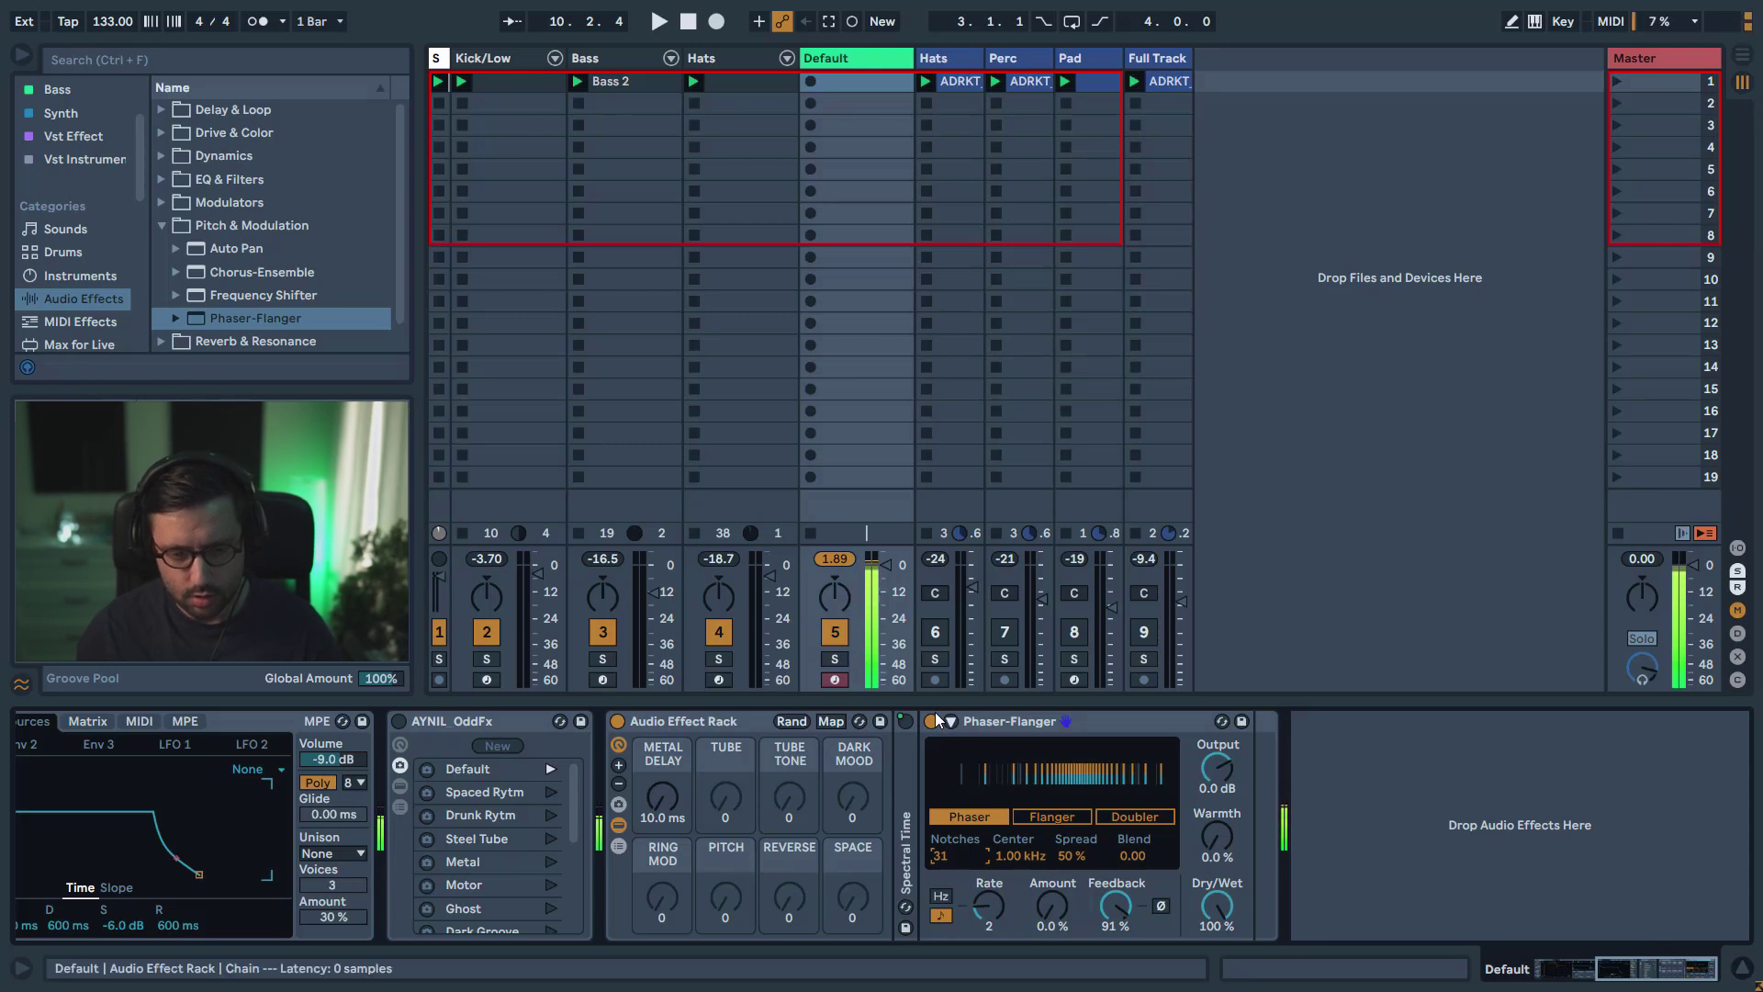
key(Return)
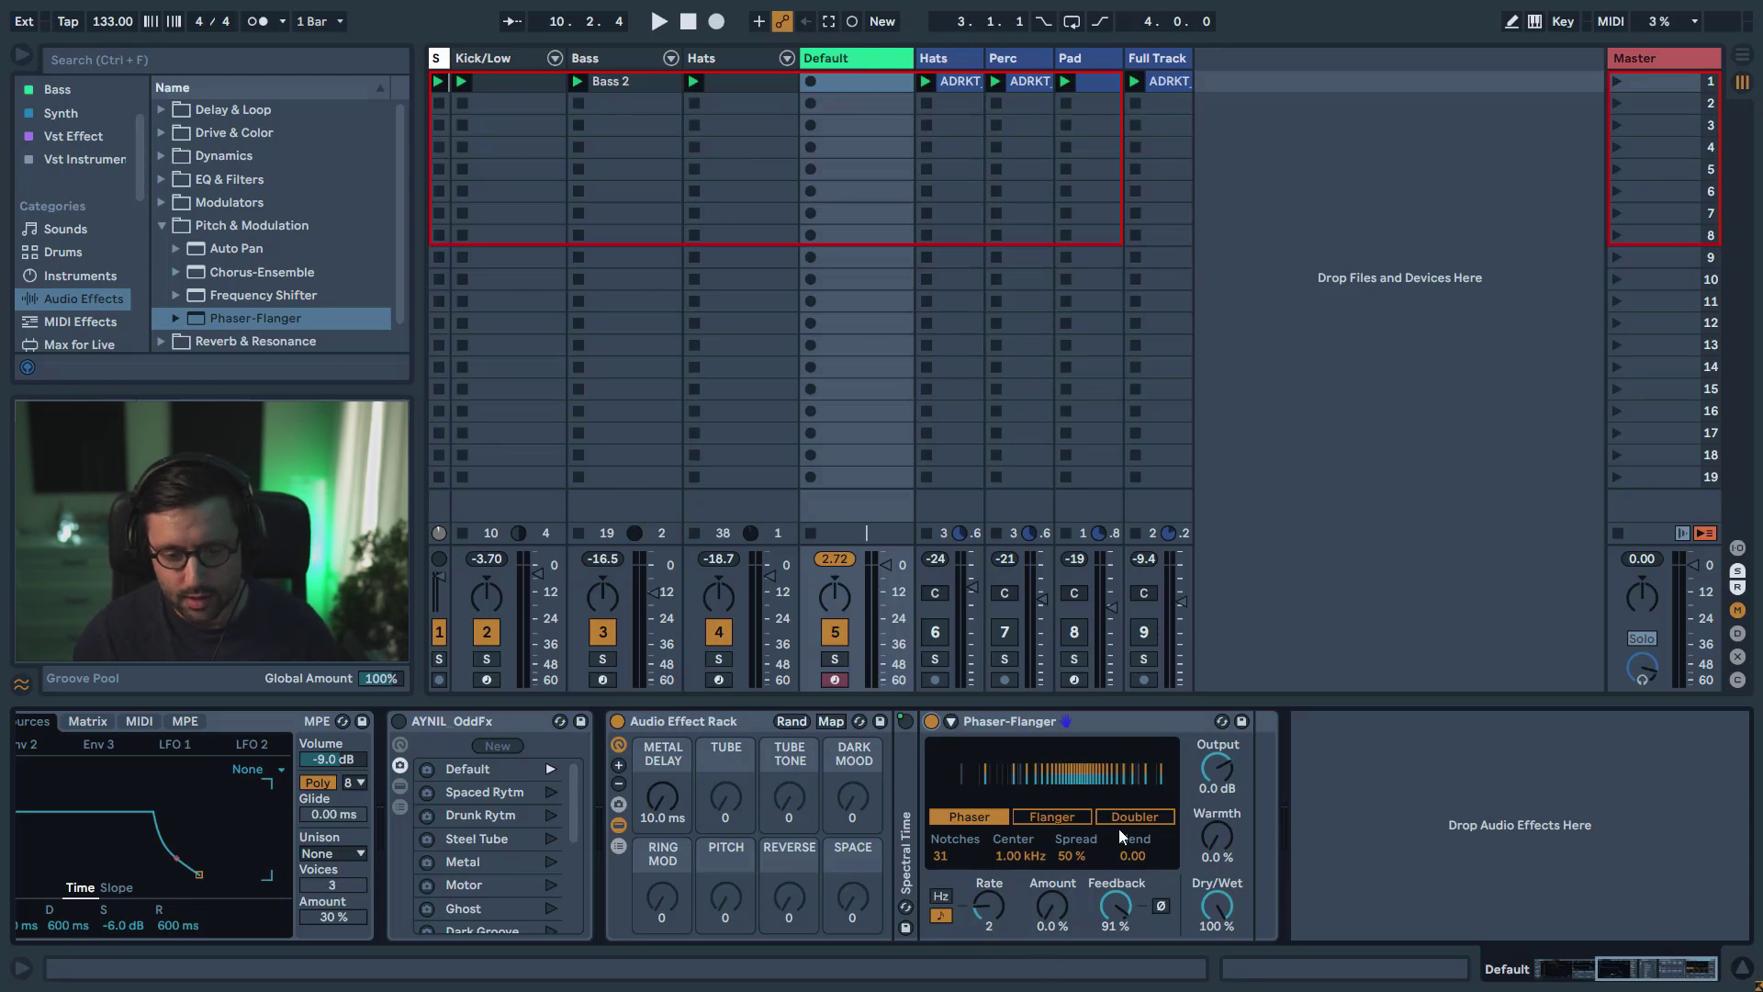
drag(1065, 857, 1131, 872)
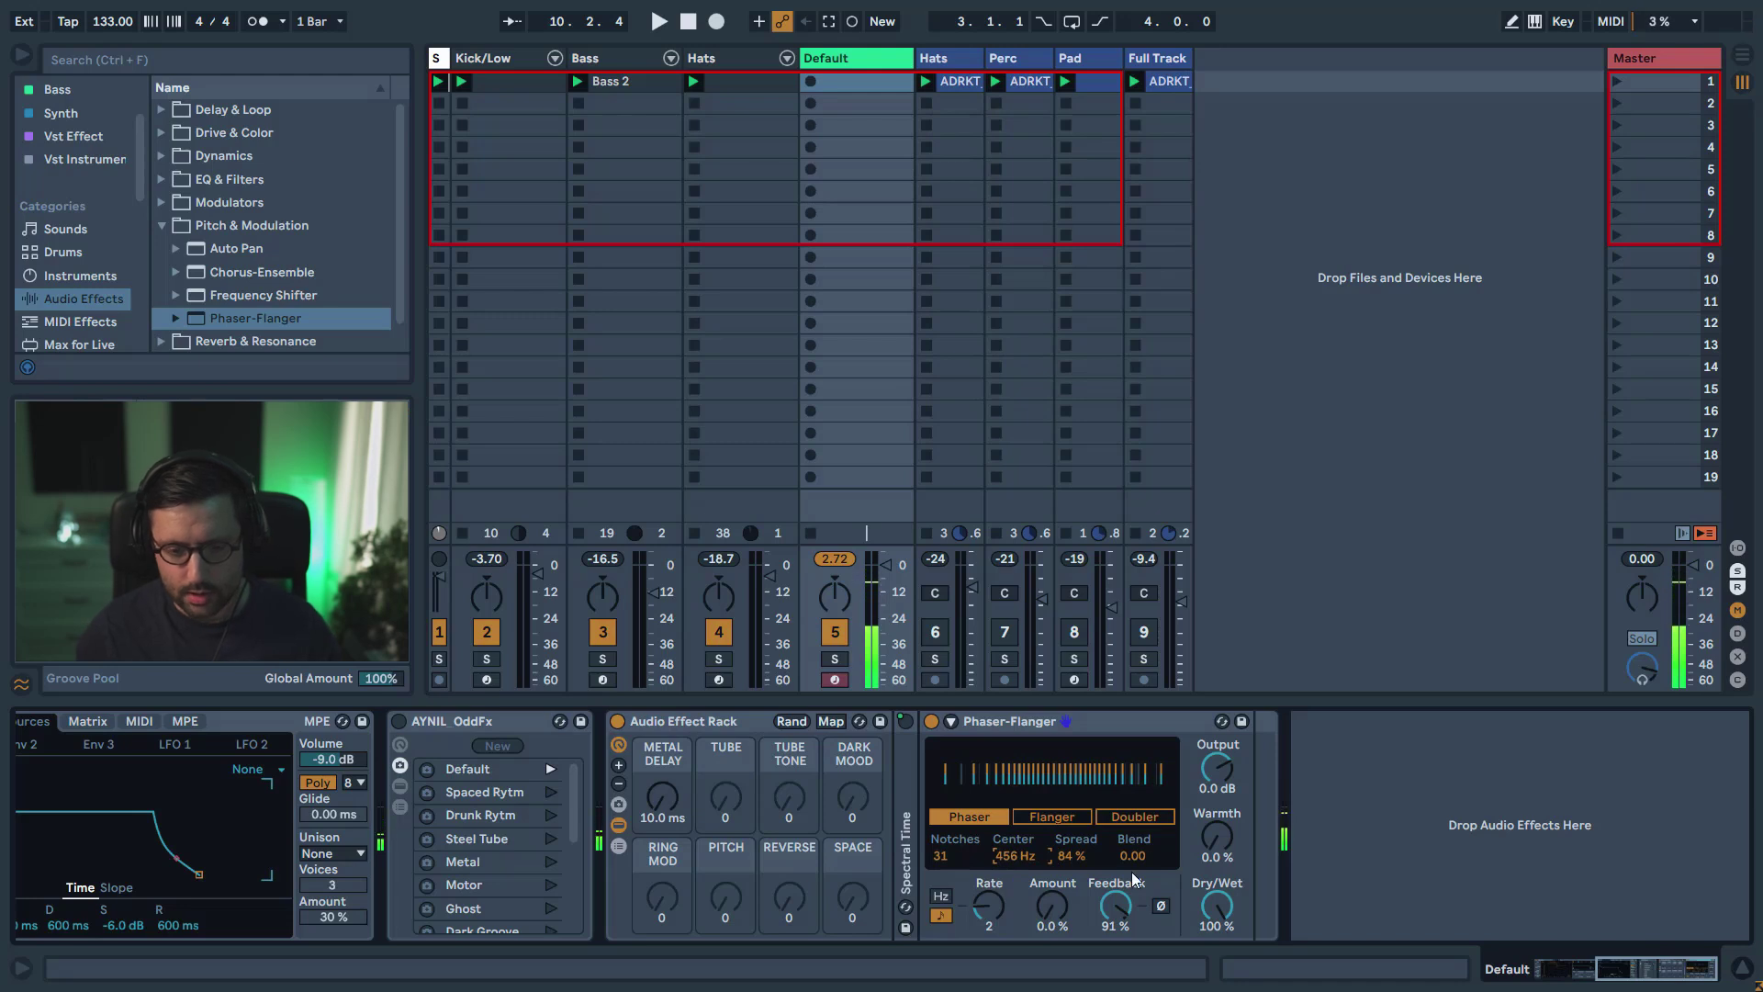
- Map the Phaser-Flanger's Dry/Wet to TUBE and Notches to TUBE TONE, turning the macros down to 0.0% and 1
right_click(1218, 906)
click(1257, 642)
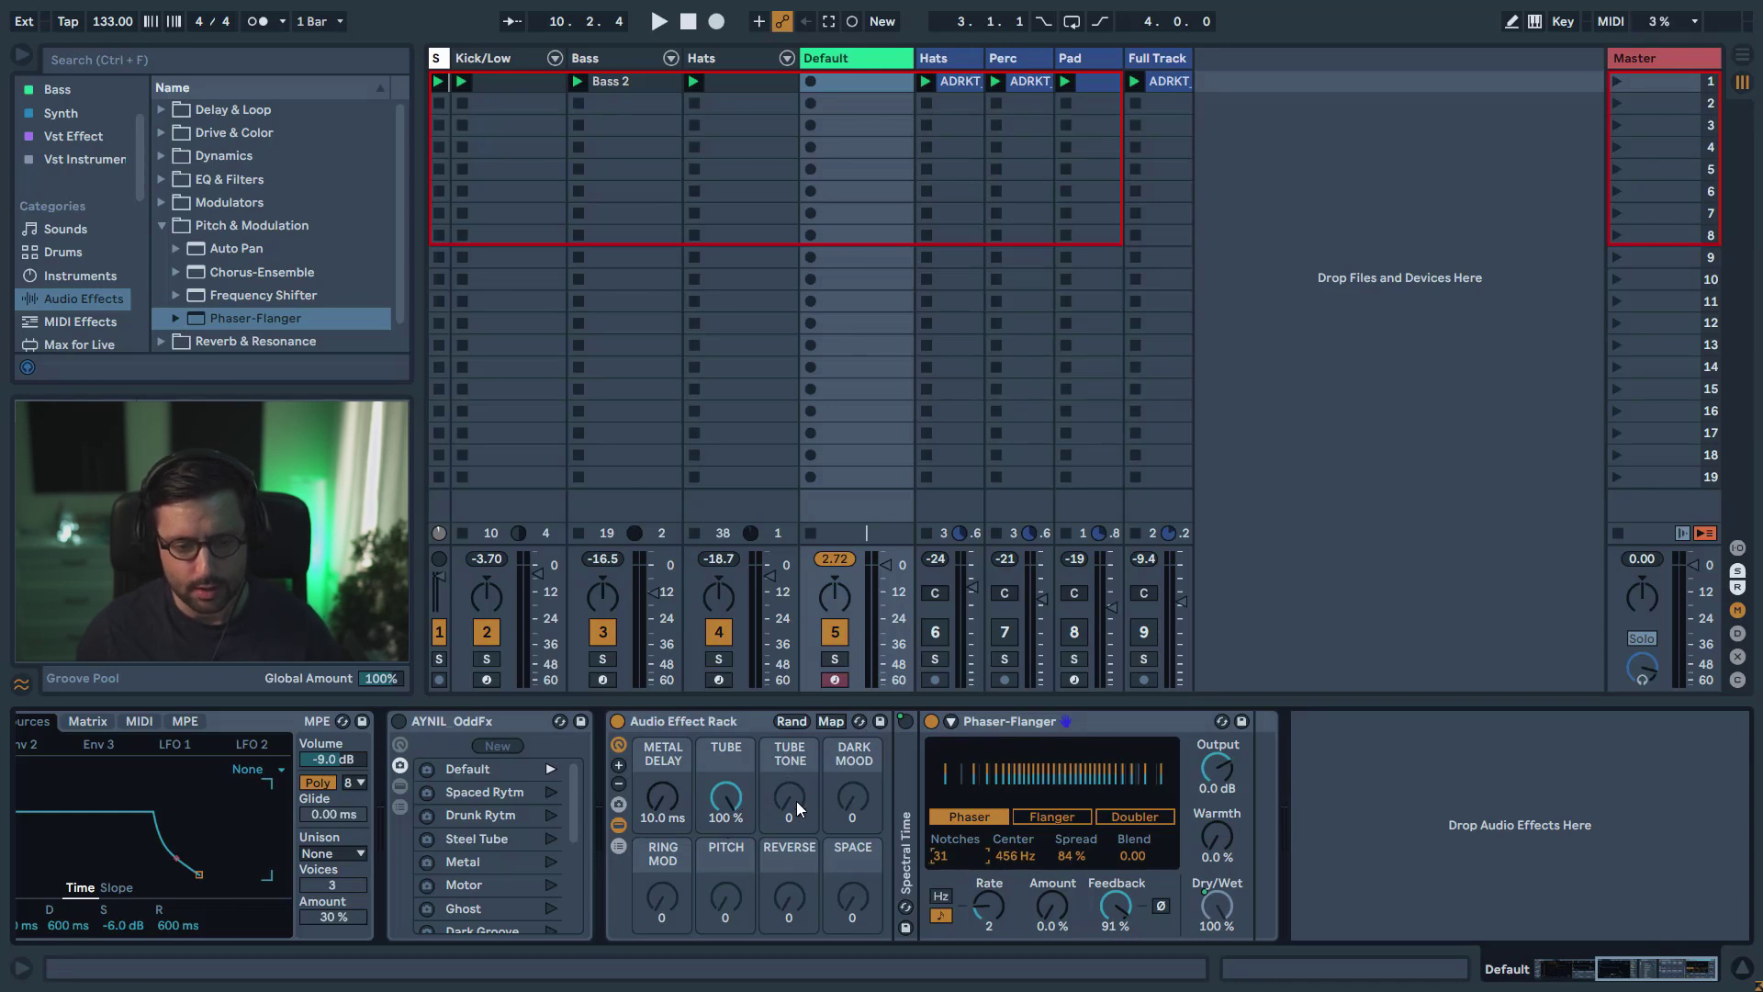
right_click(939, 854)
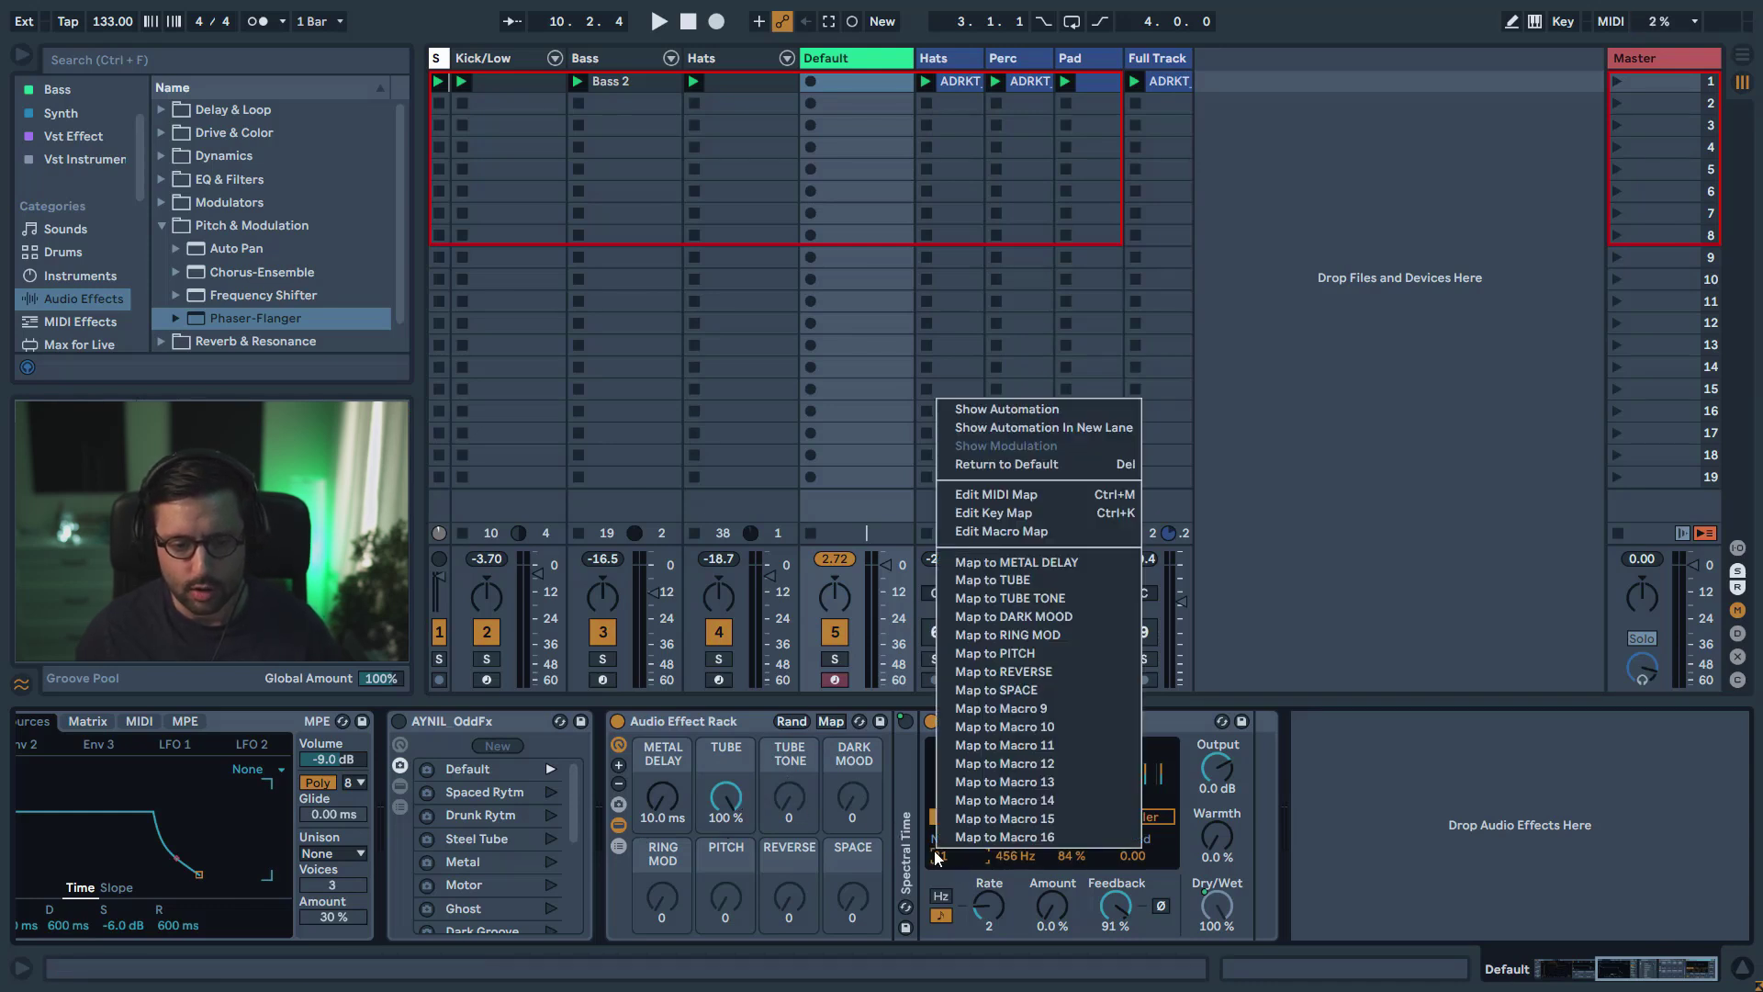
click(1019, 598)
mouse_move(775, 806)
mouse_down()
mouse_move(775, 839)
mouse_move(733, 854)
mouse_move(793, 831)
mouse_up()
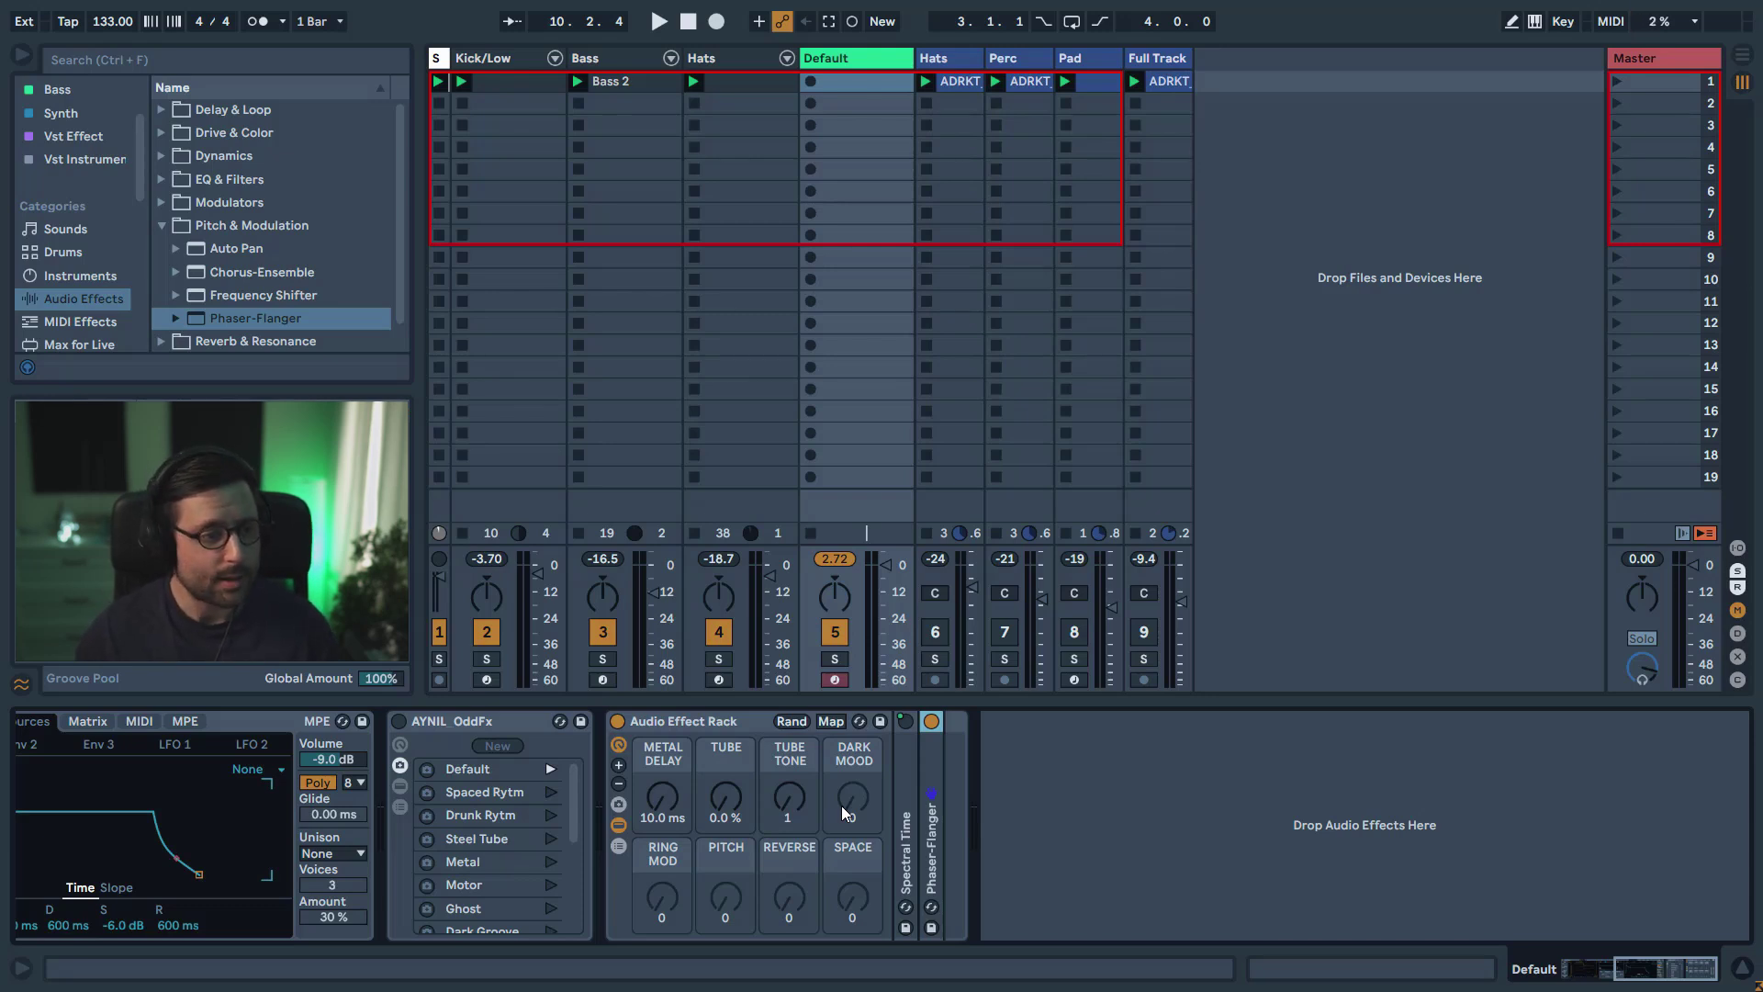
- Insert Spectral Resonator from Reverb & Resonance after the Phaser-Flanger inside the rack
click(163, 224)
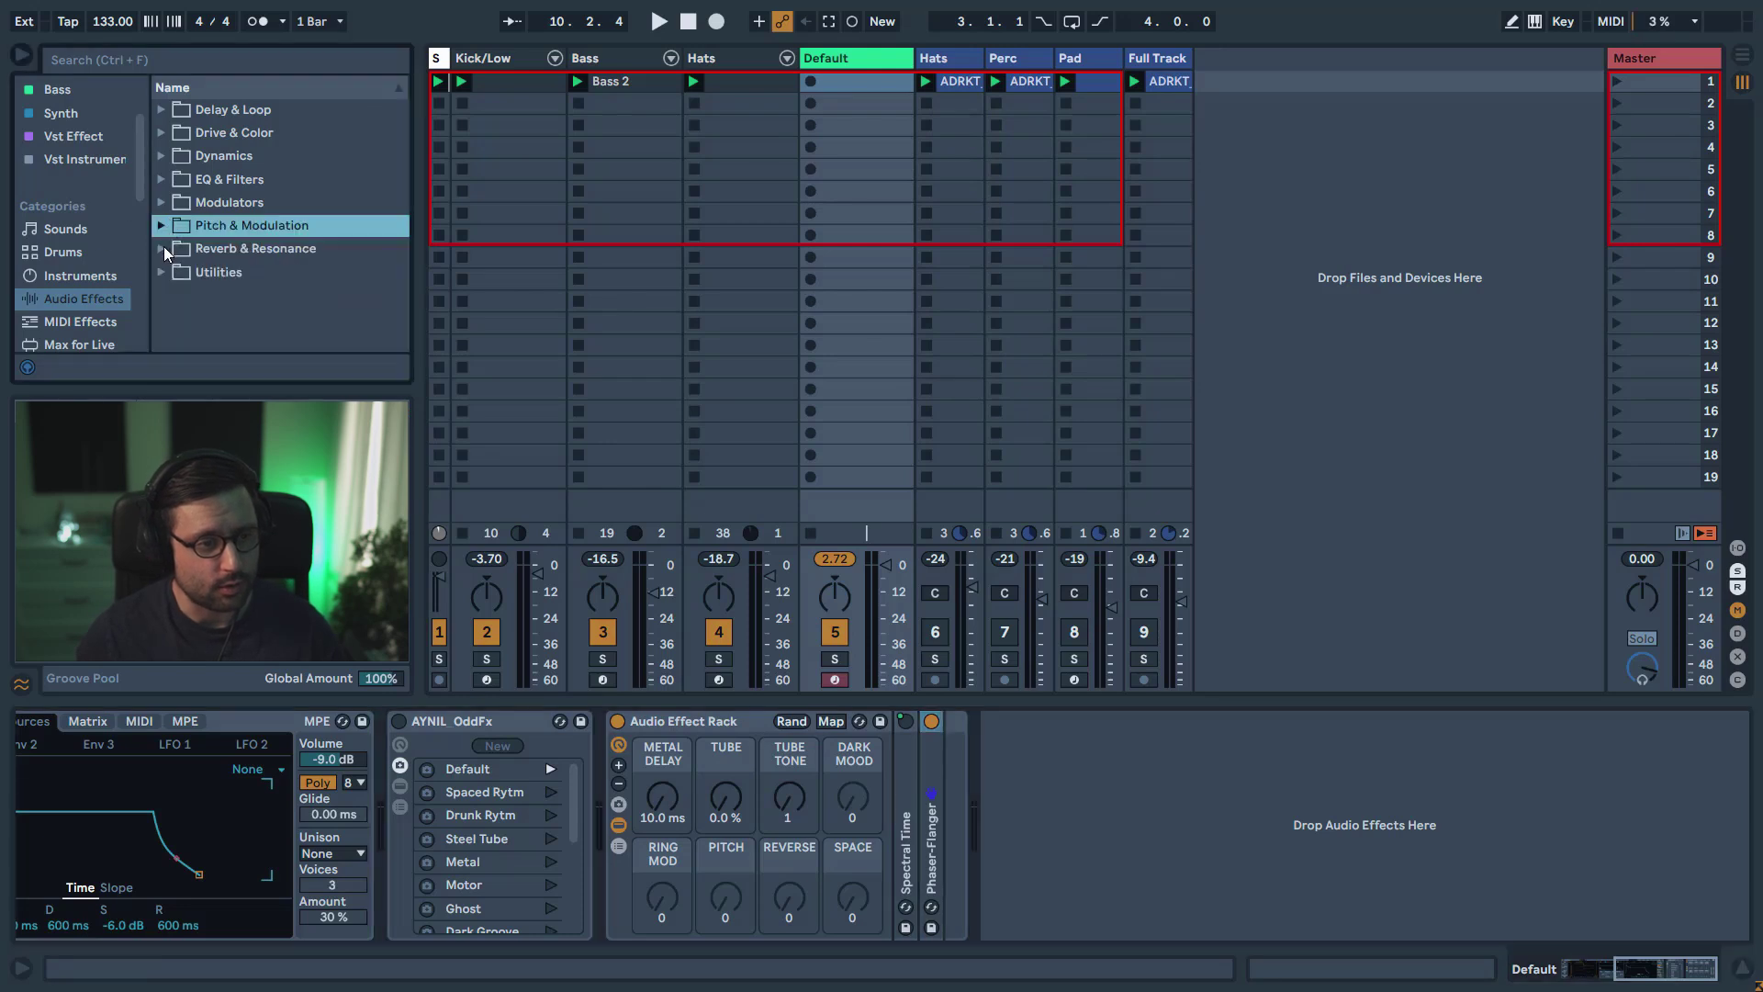
click(164, 246)
scroll(269, 308, down, 3)
drag(270, 303, 943, 819)
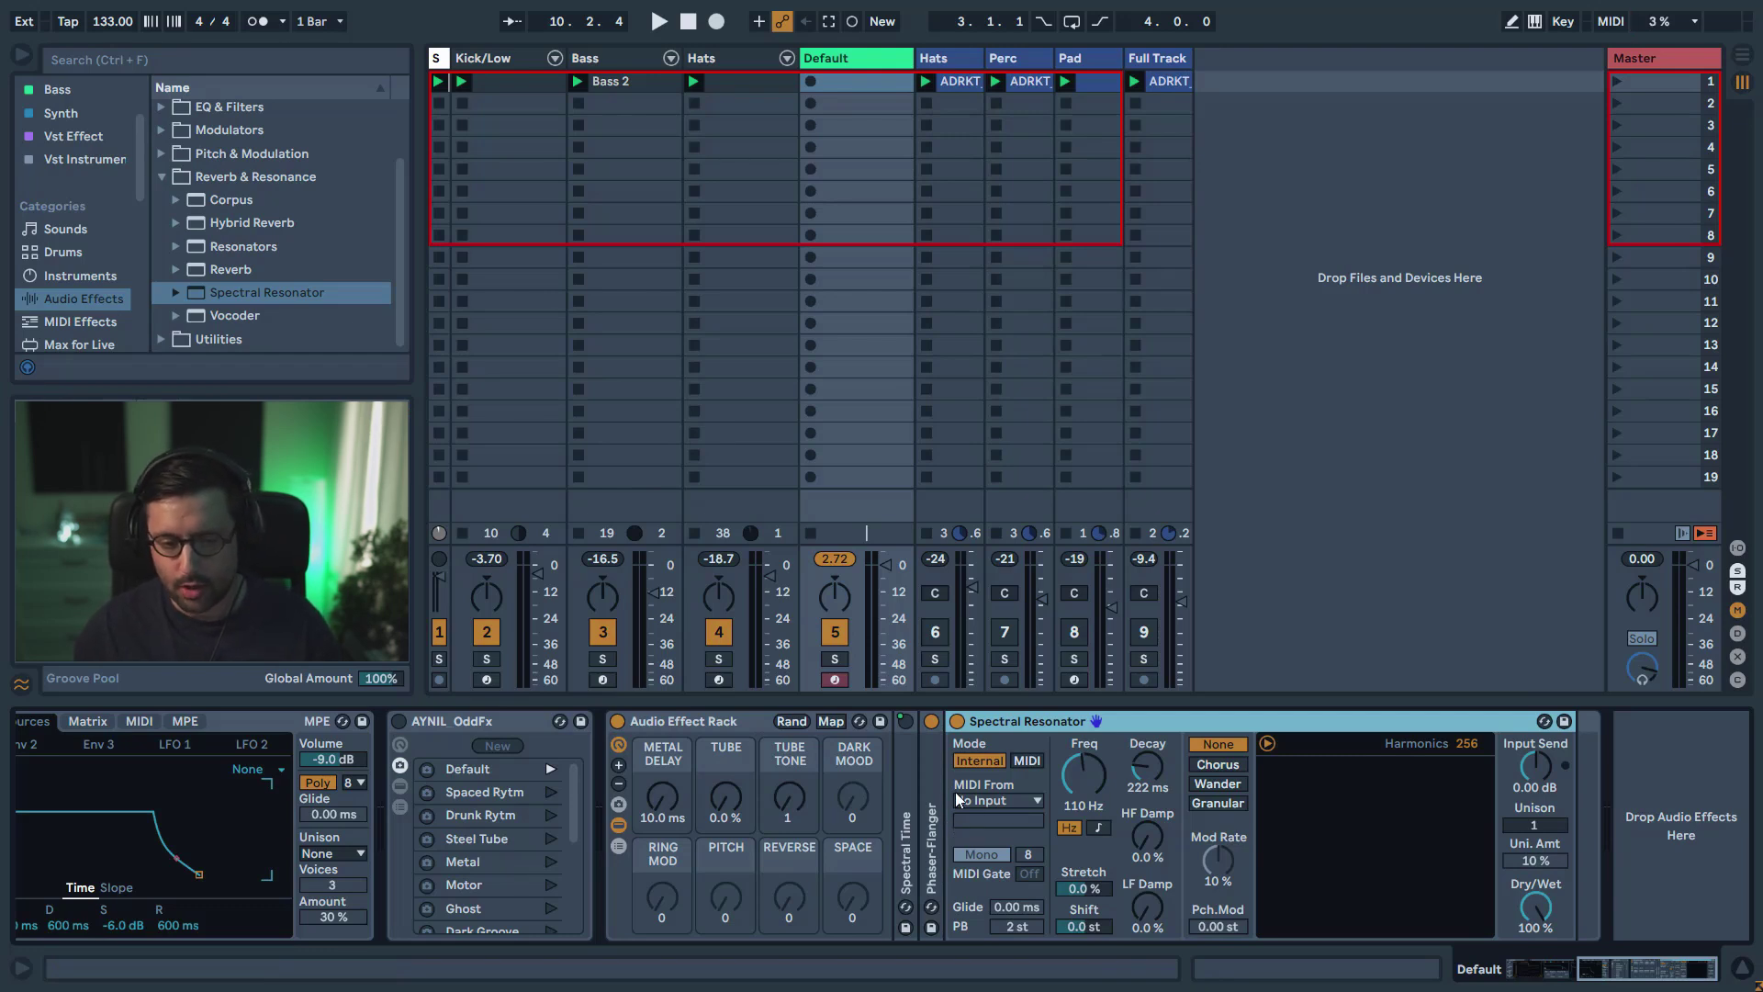
- Switch the Spectral Resonator to MIDI mode with a 48 st transposition and fold away its spectrum display
click(1025, 761)
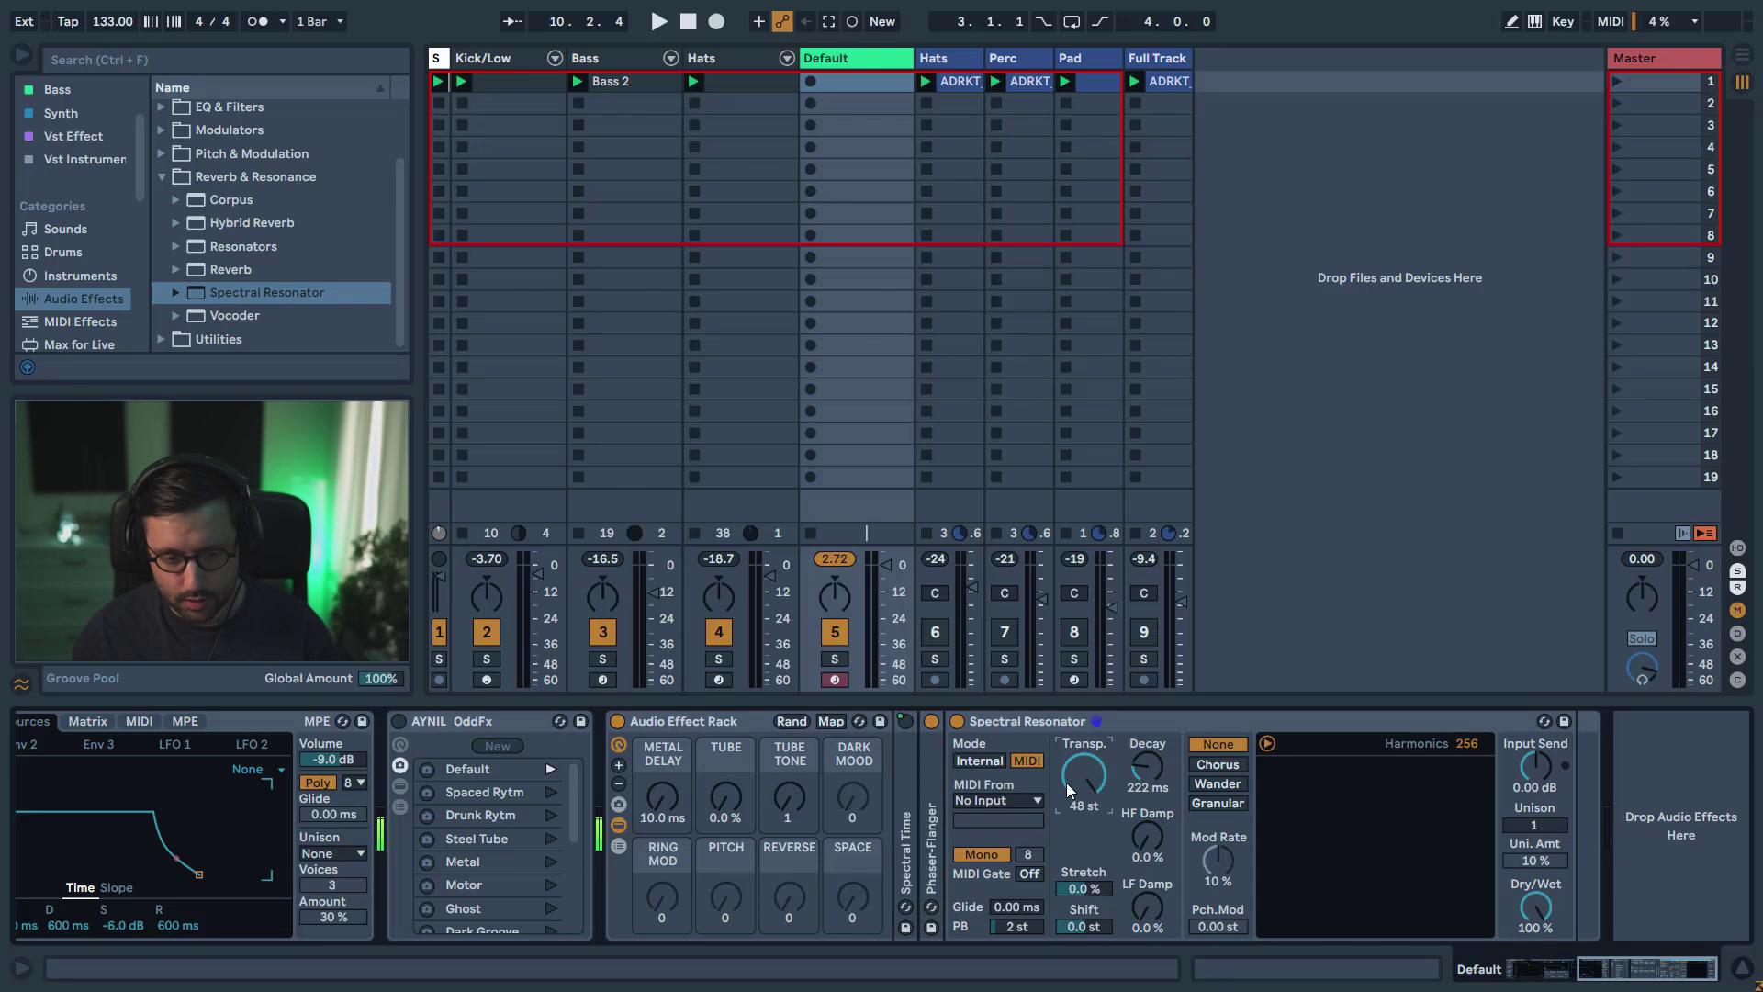
click(1532, 902)
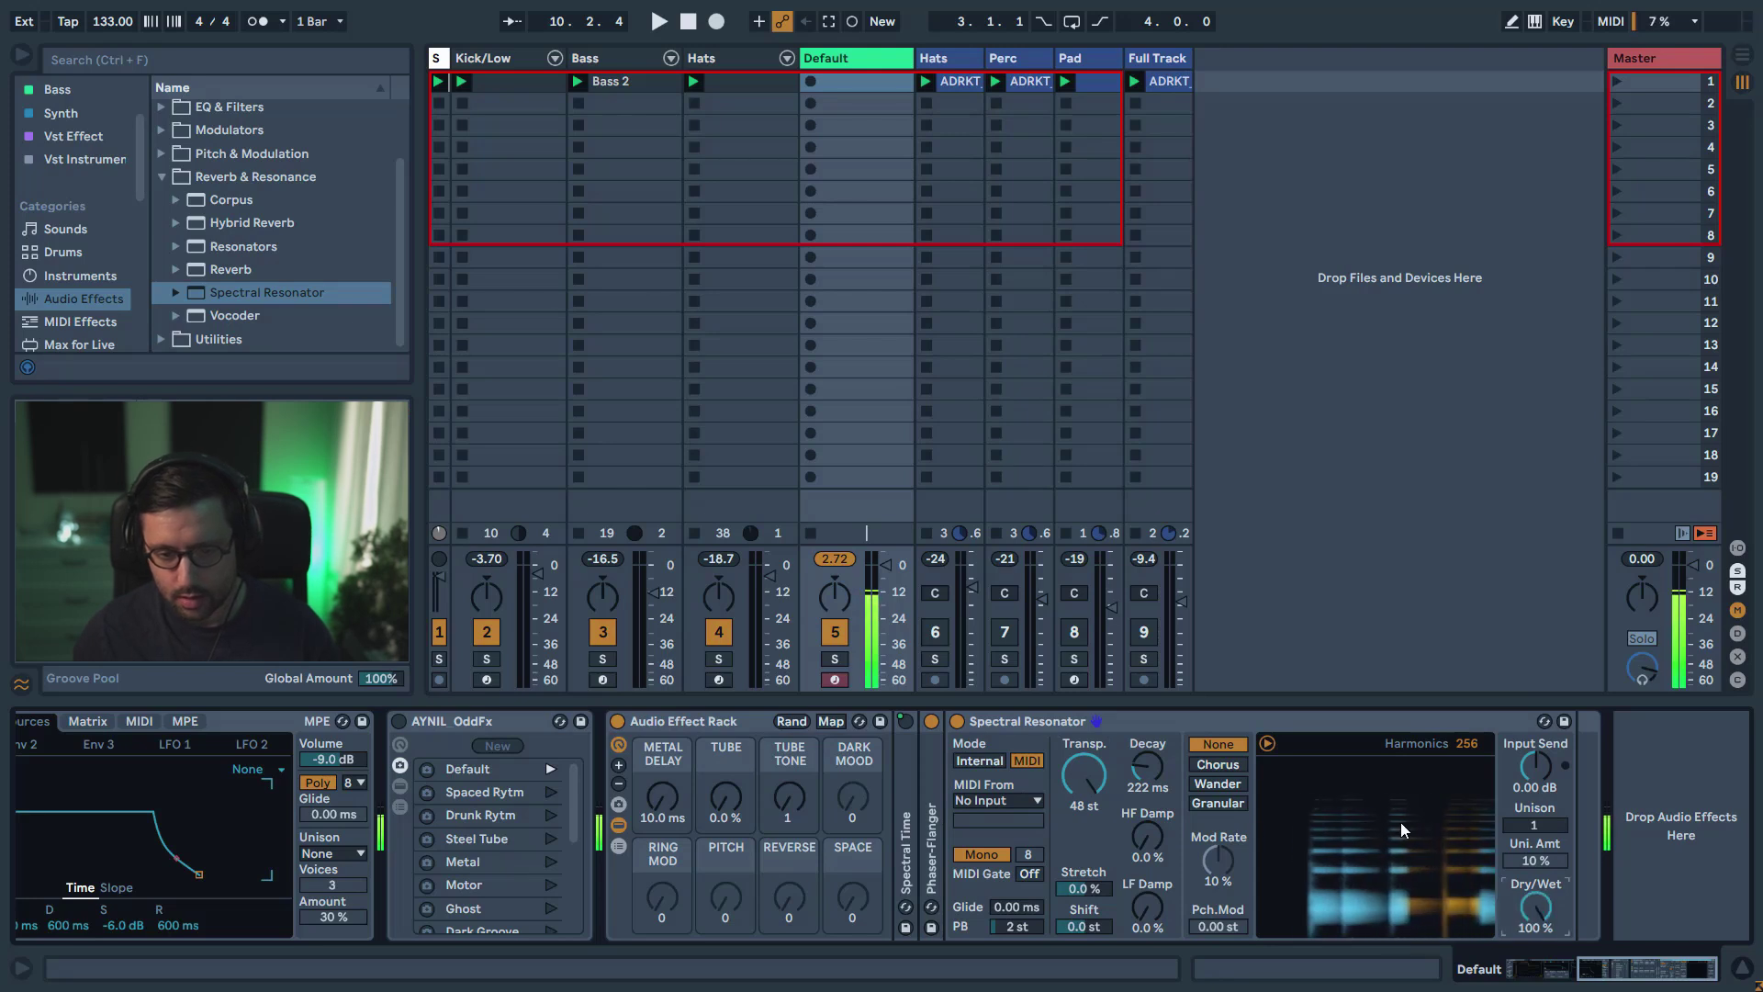
click(1267, 742)
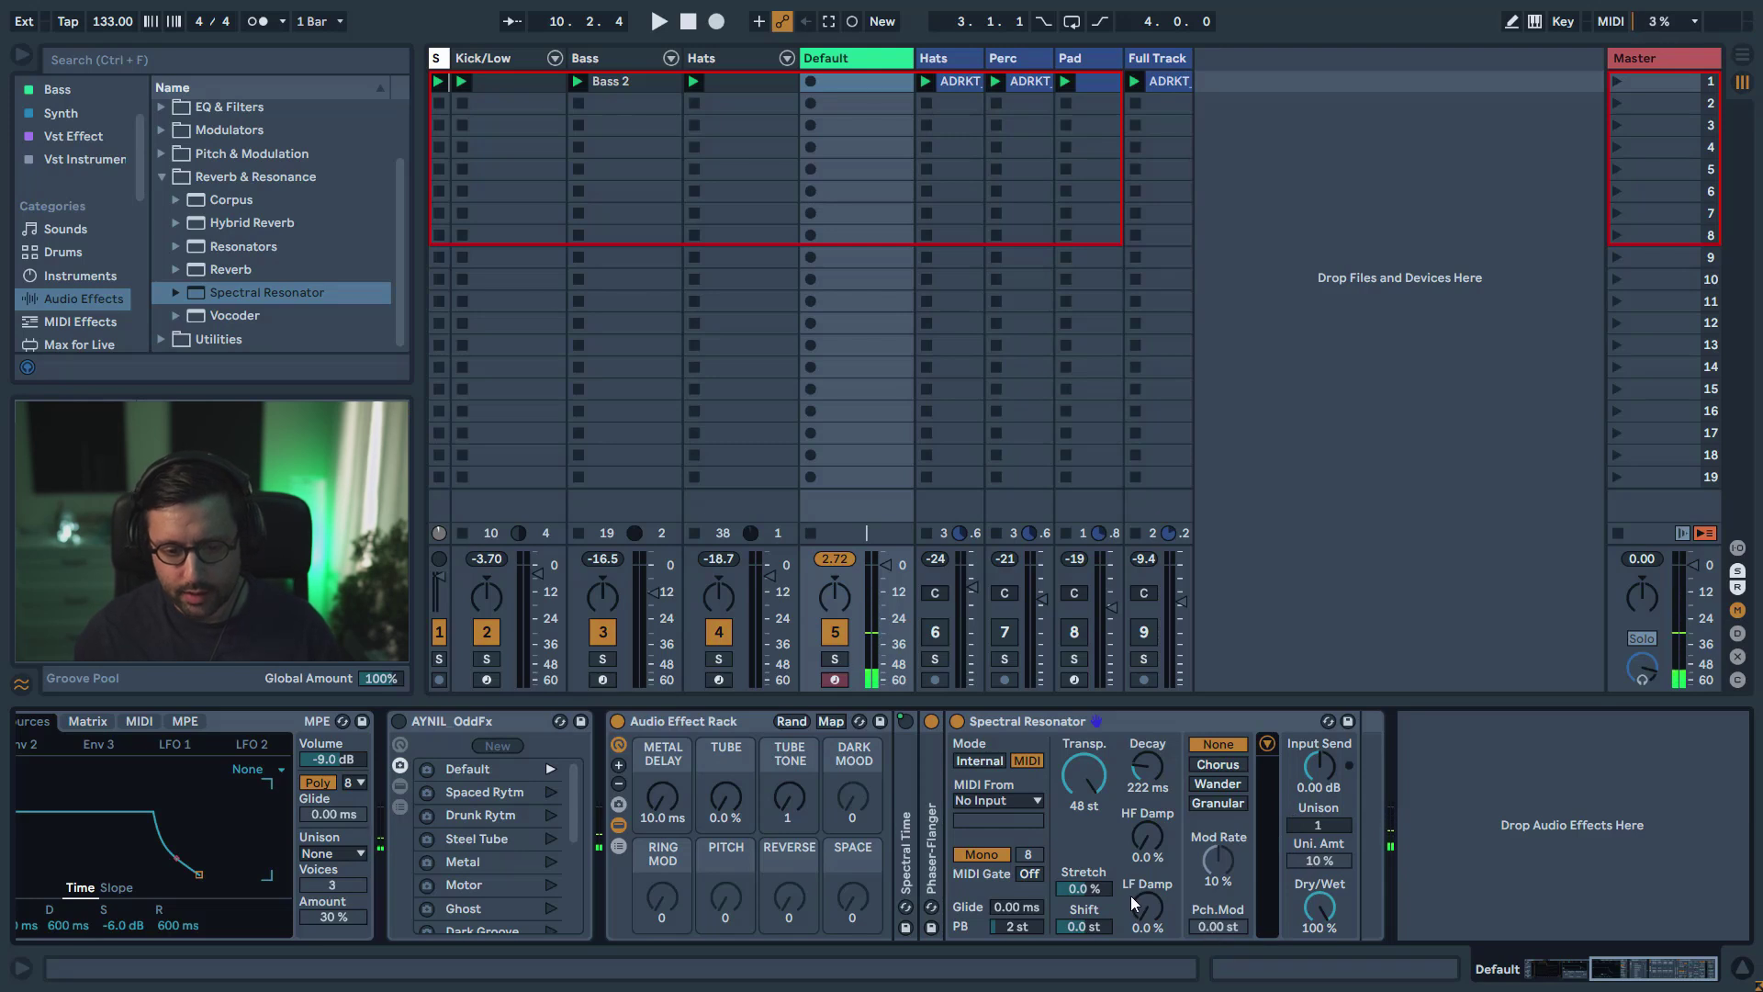
- Set the Spectral Resonator to Granular modulation with 100% Mod Rate, 2.00 st Pch.Mod, 8 Unison voices and 24% Uni. Amt
click(1214, 806)
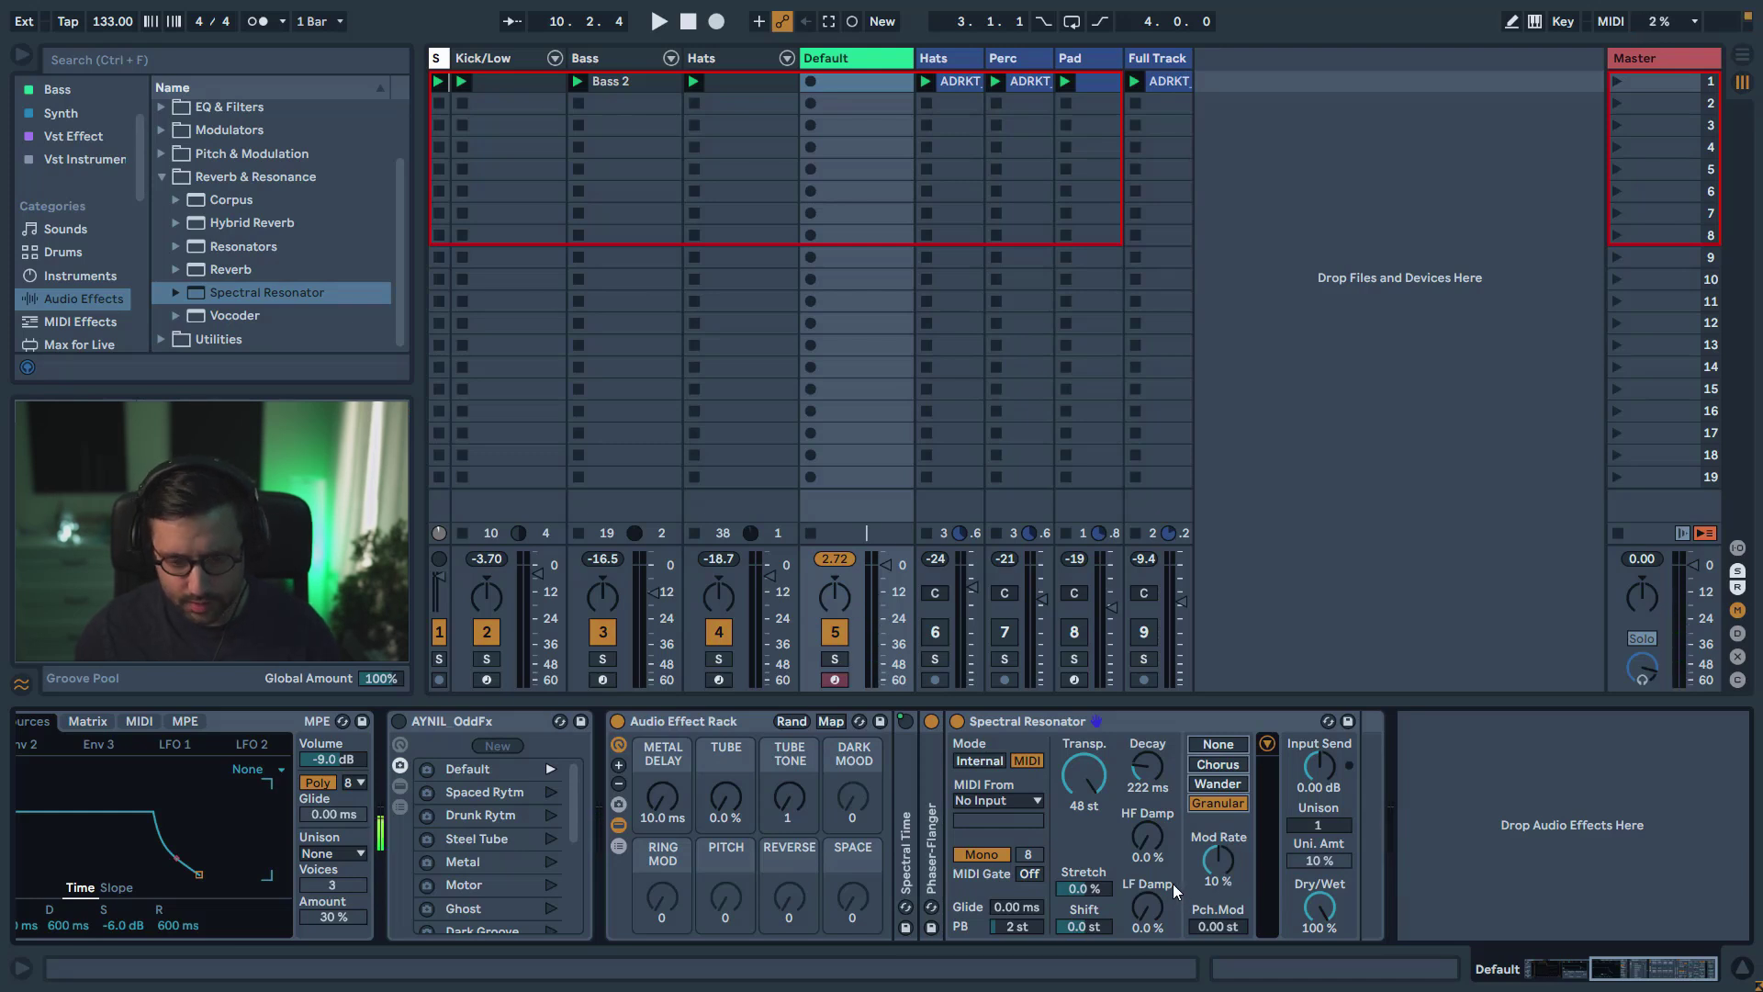
drag(1213, 866, 1219, 909)
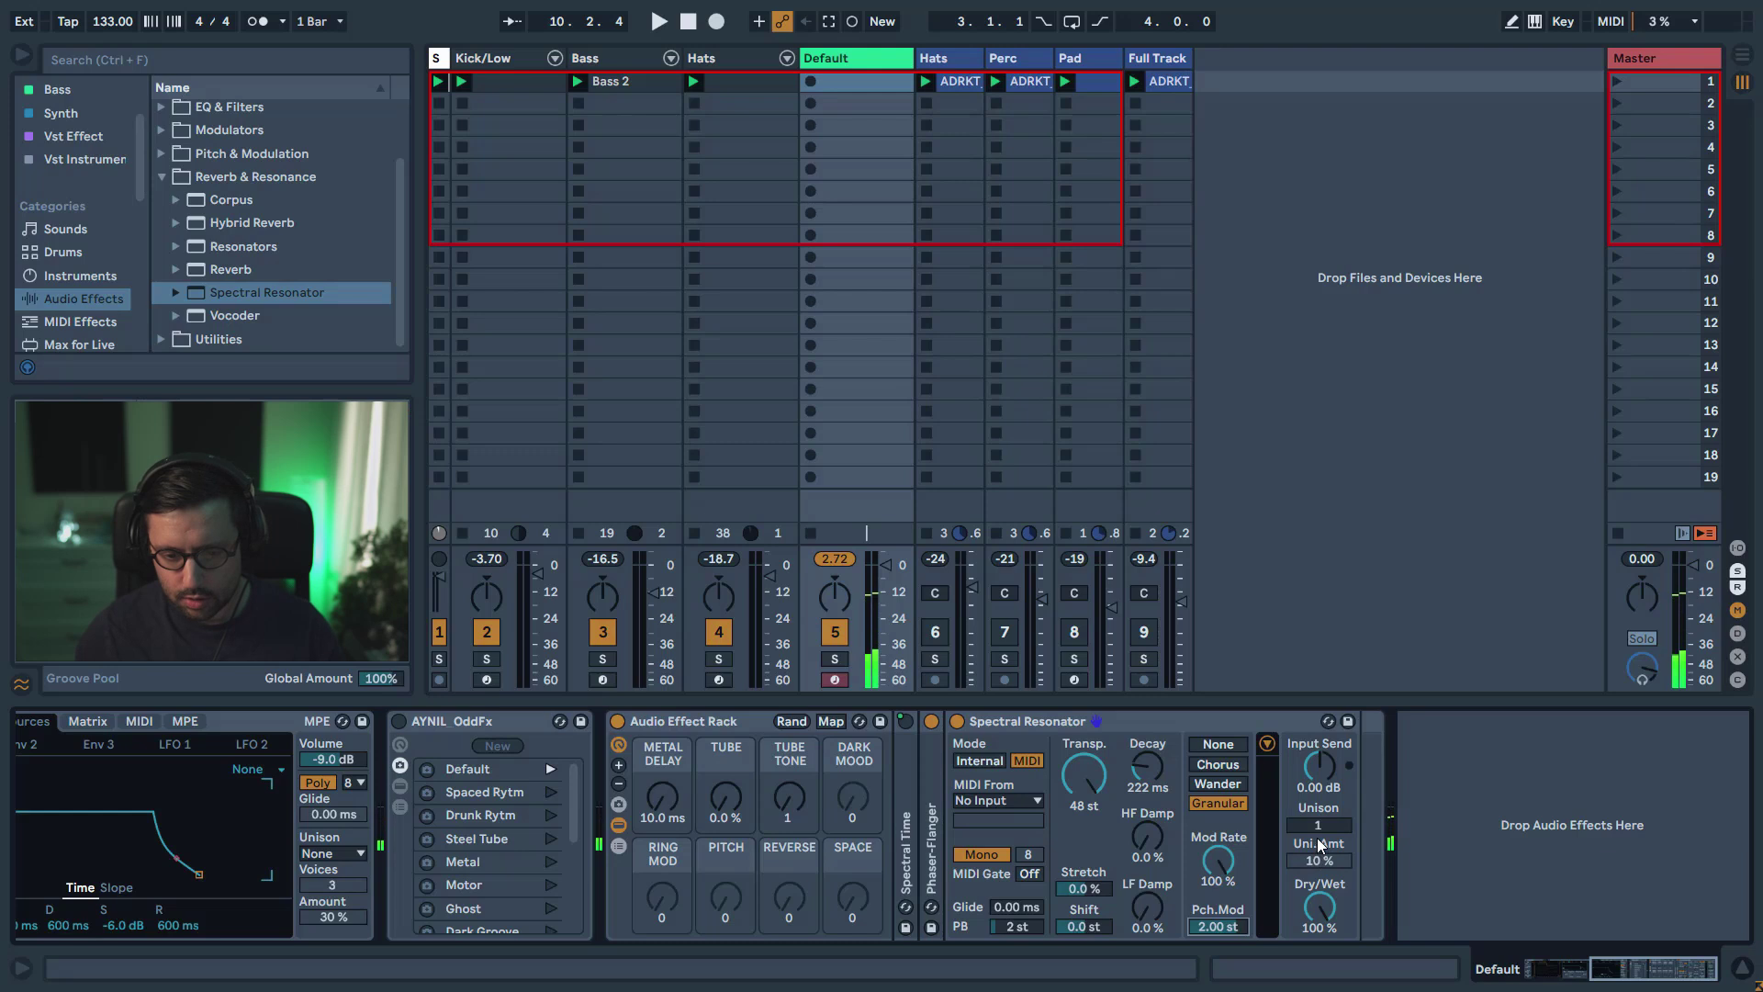
mouse_move(1319, 824)
mouse_down()
mouse_move(1319, 801)
mouse_move(1318, 846)
mouse_up()
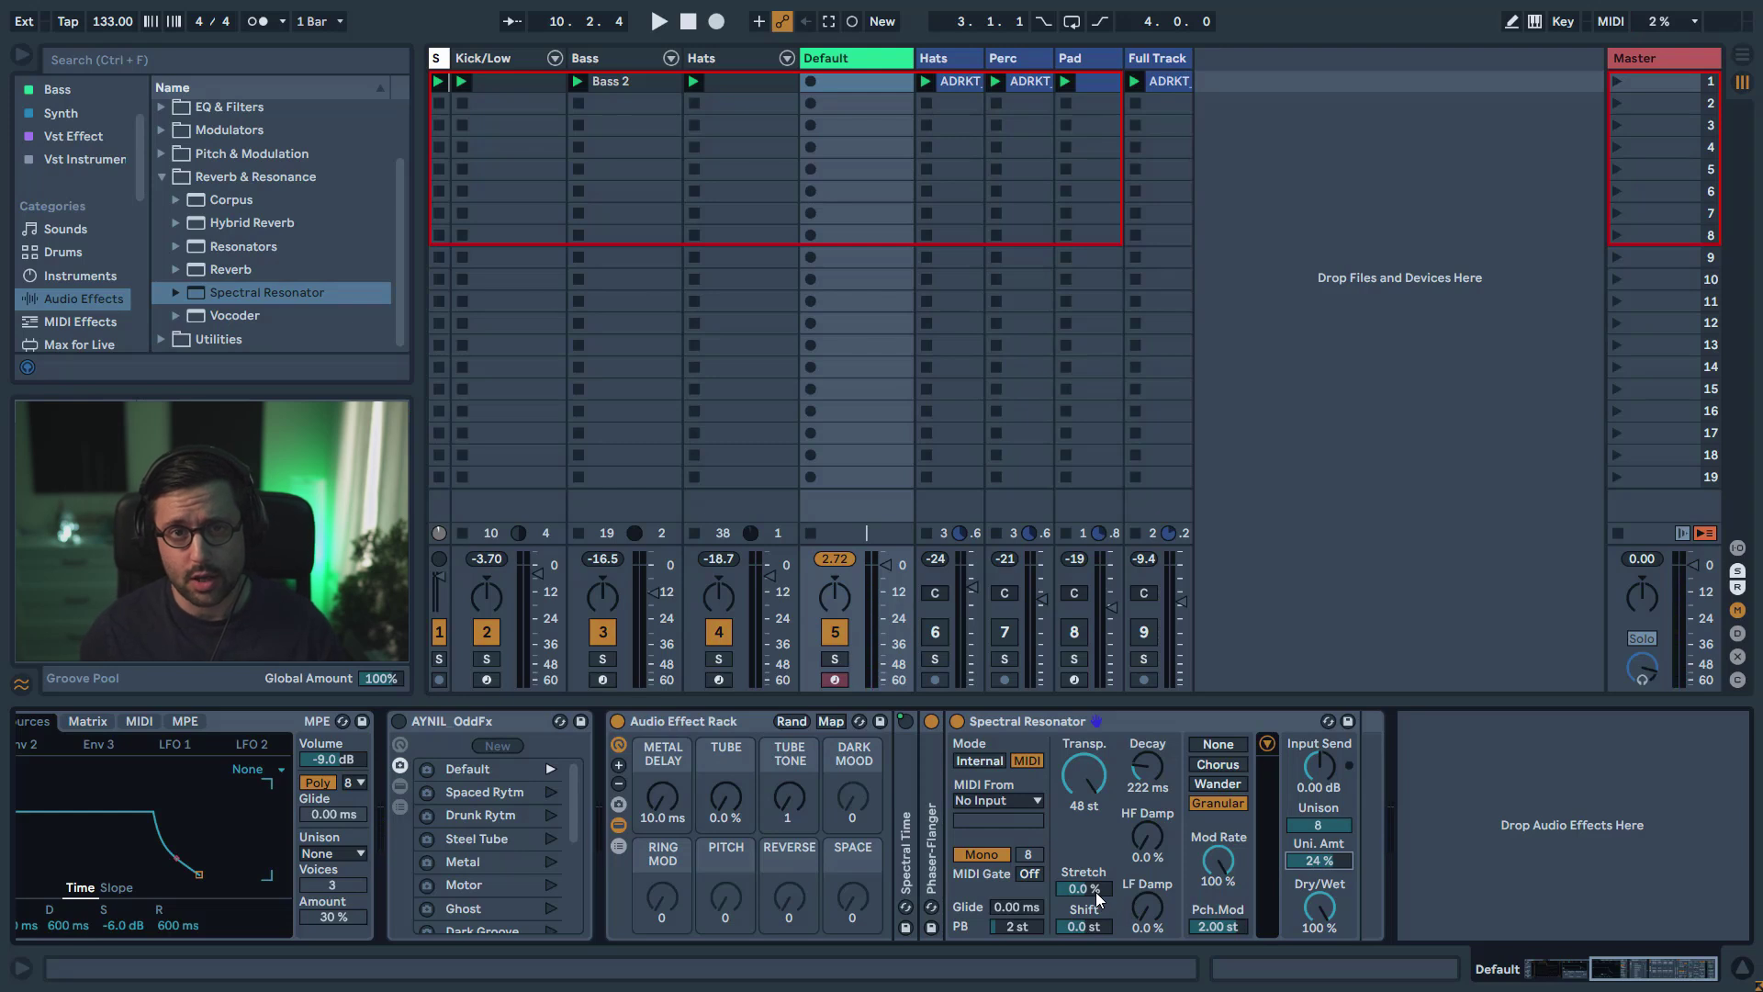
- Set the Spectral Resonator's Stretch to 33% and Shift to -12.8 st, and try its Dry/Wet, ending at 100%
drag(1095, 890, 1094, 860)
drag(1083, 930, 1083, 972)
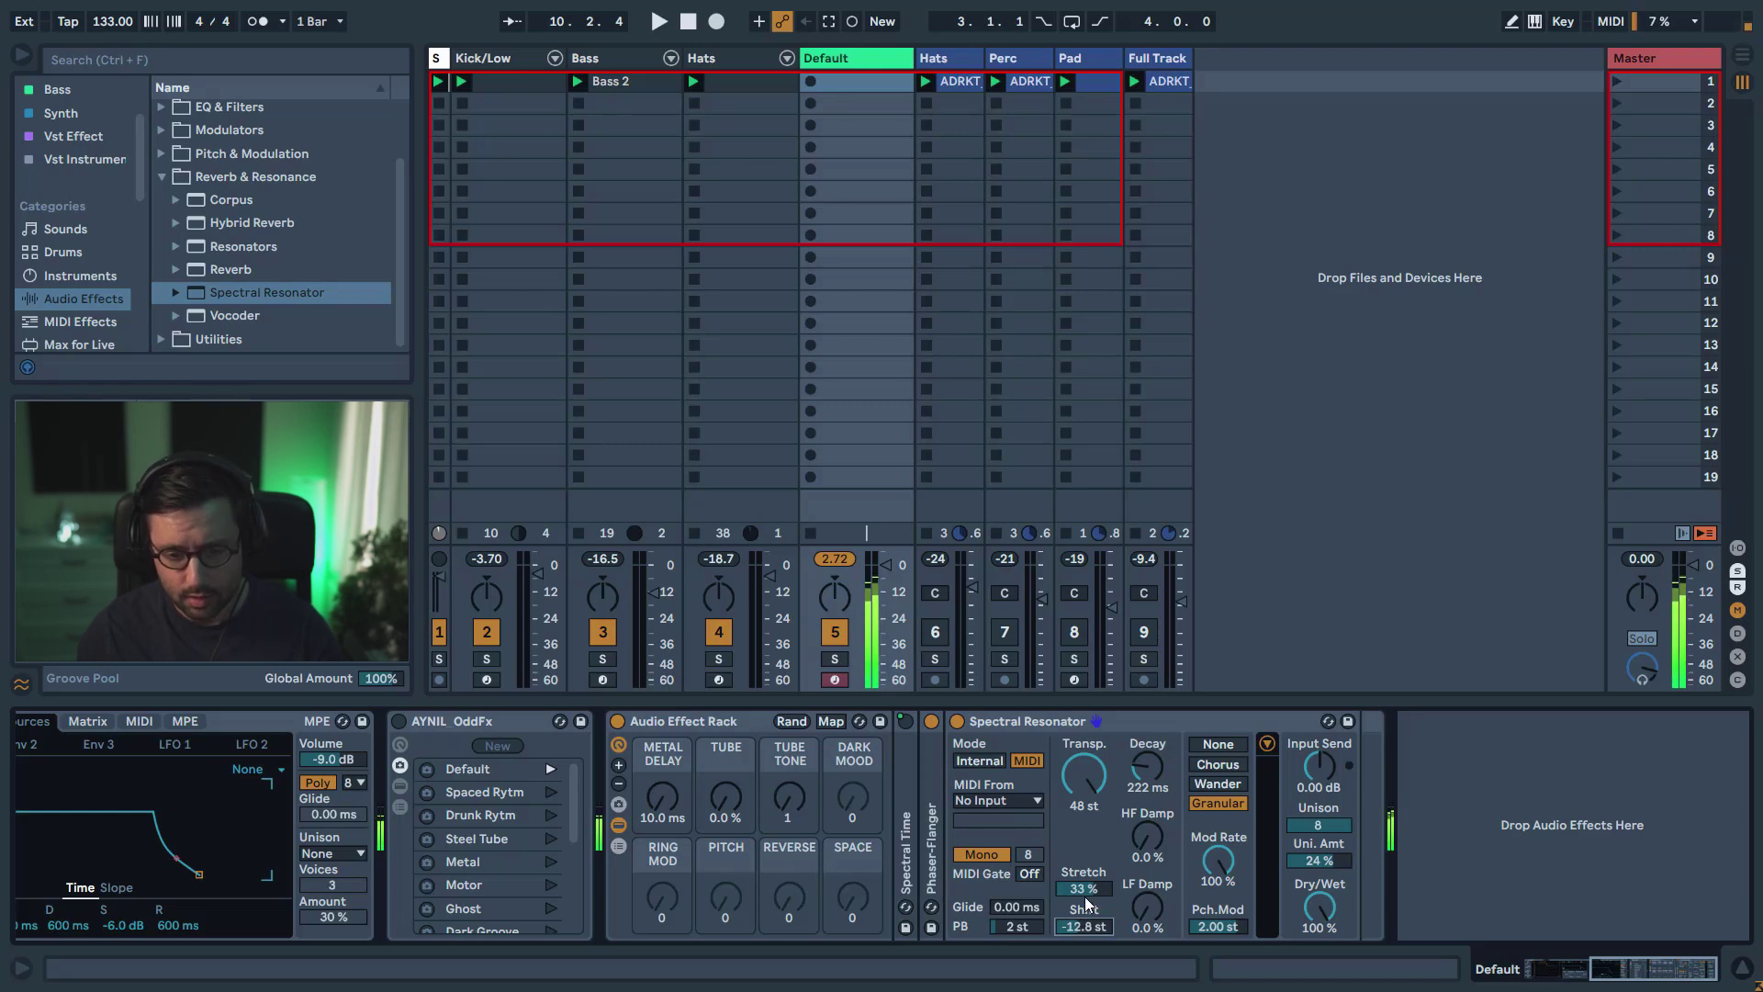
drag(1337, 910, 1314, 813)
drag(1319, 907, 1319, 903)
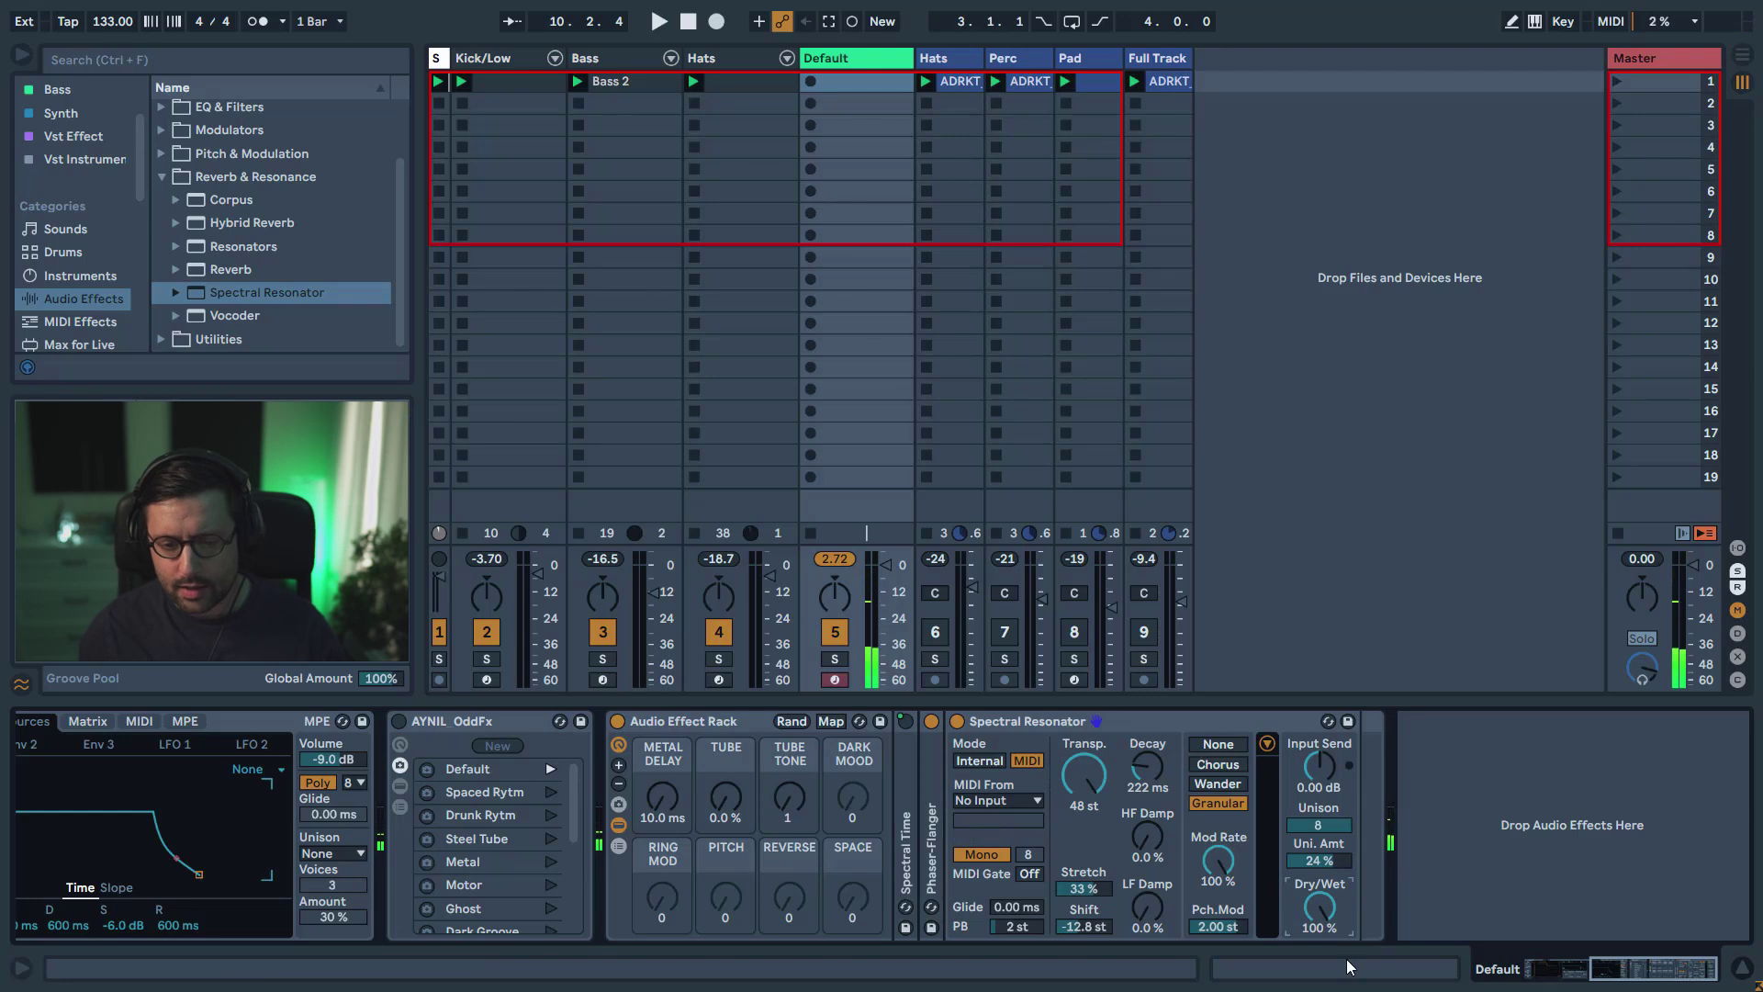
- Map the Spectral Resonator's Dry/Wet to DARK MOOD, turn the macro down to 0.0% and fold the device
right_click(1317, 912)
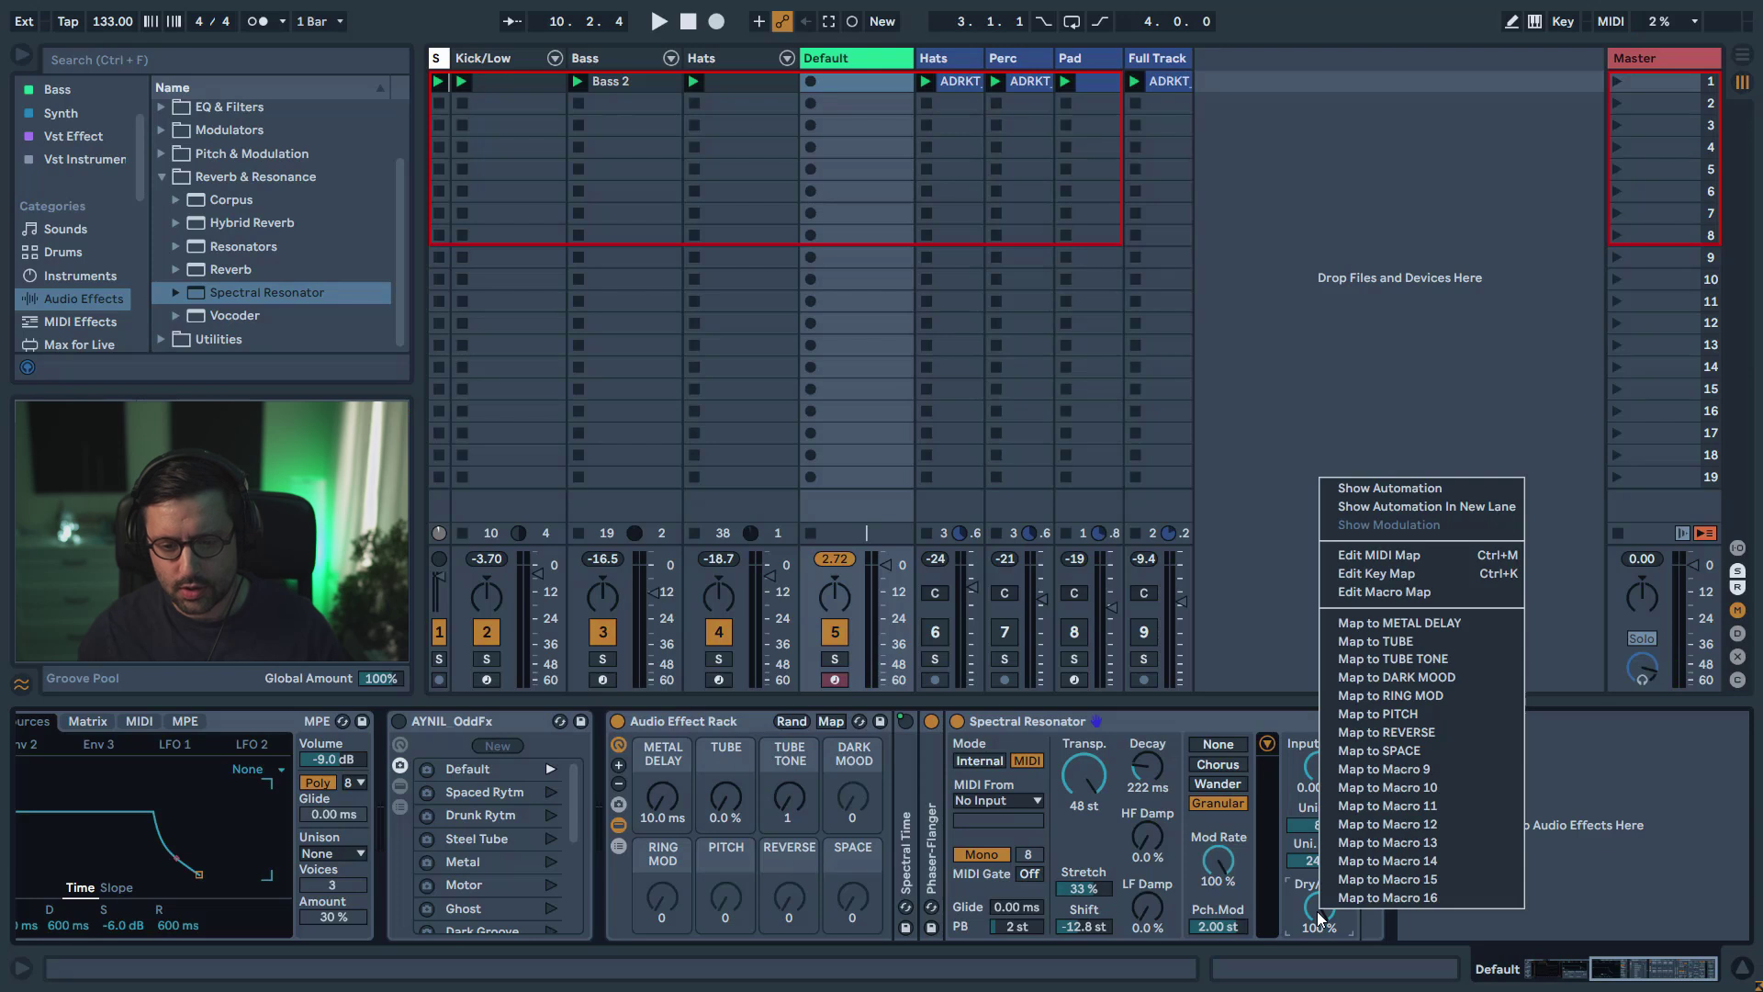
click(1381, 681)
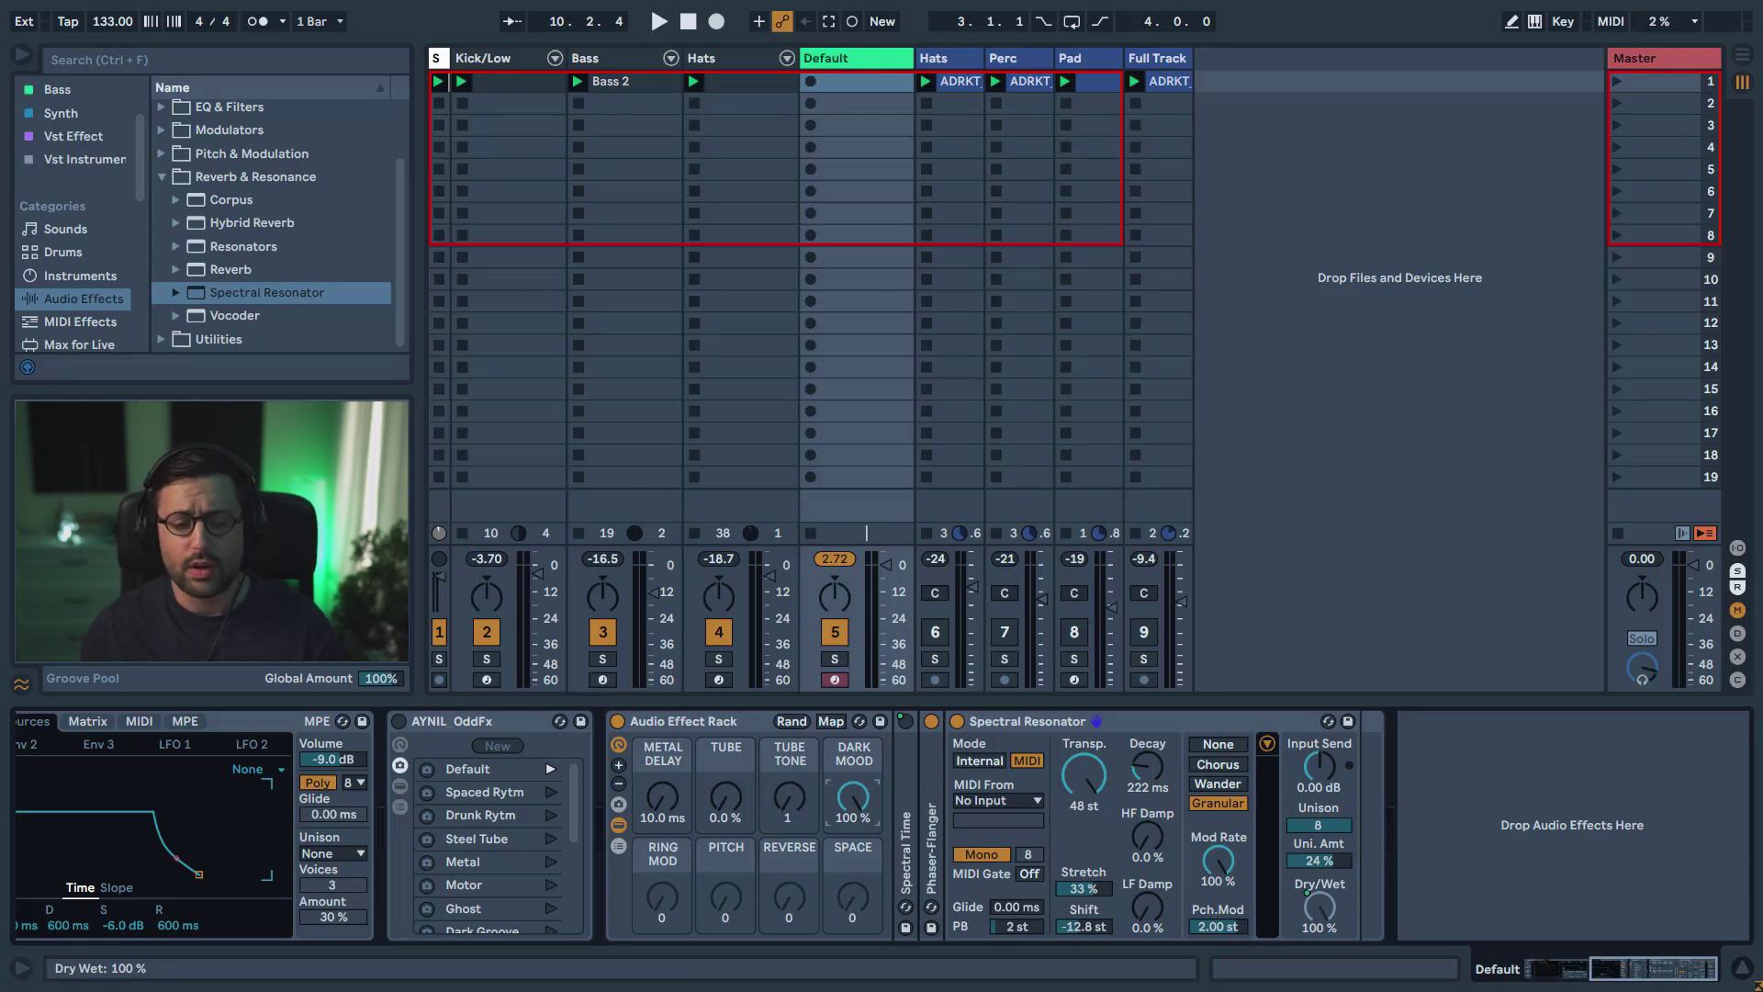
drag(842, 779, 842, 898)
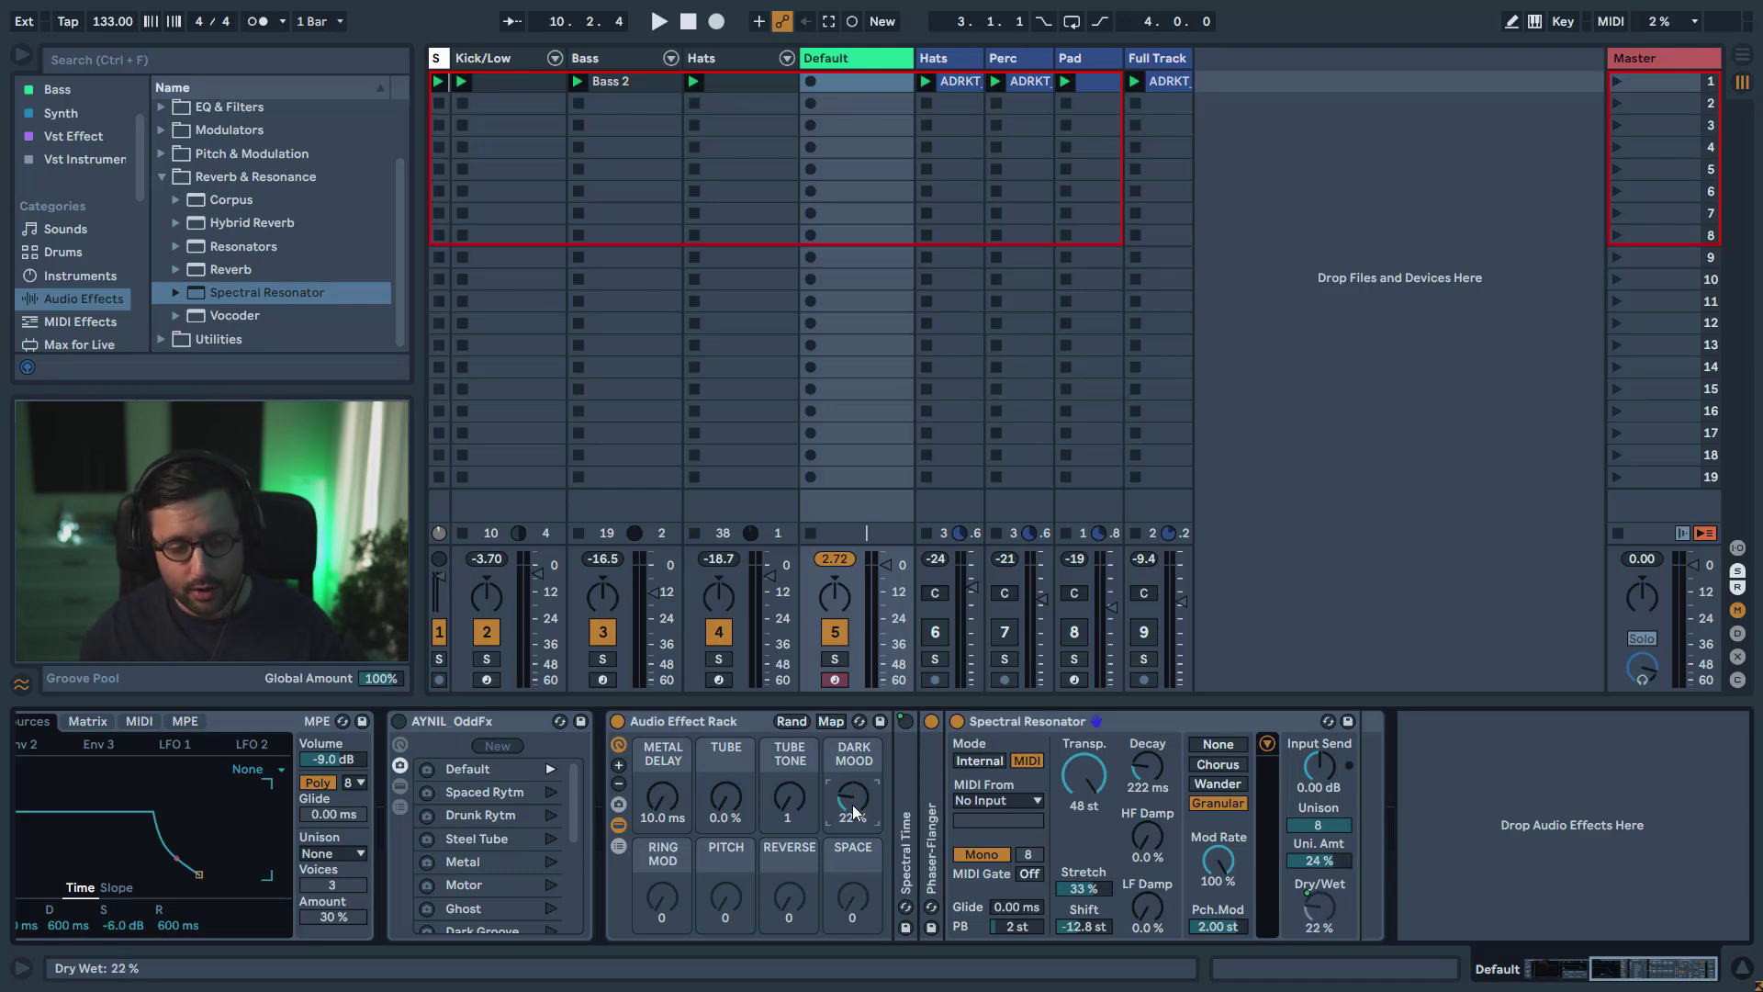
key(Delete)
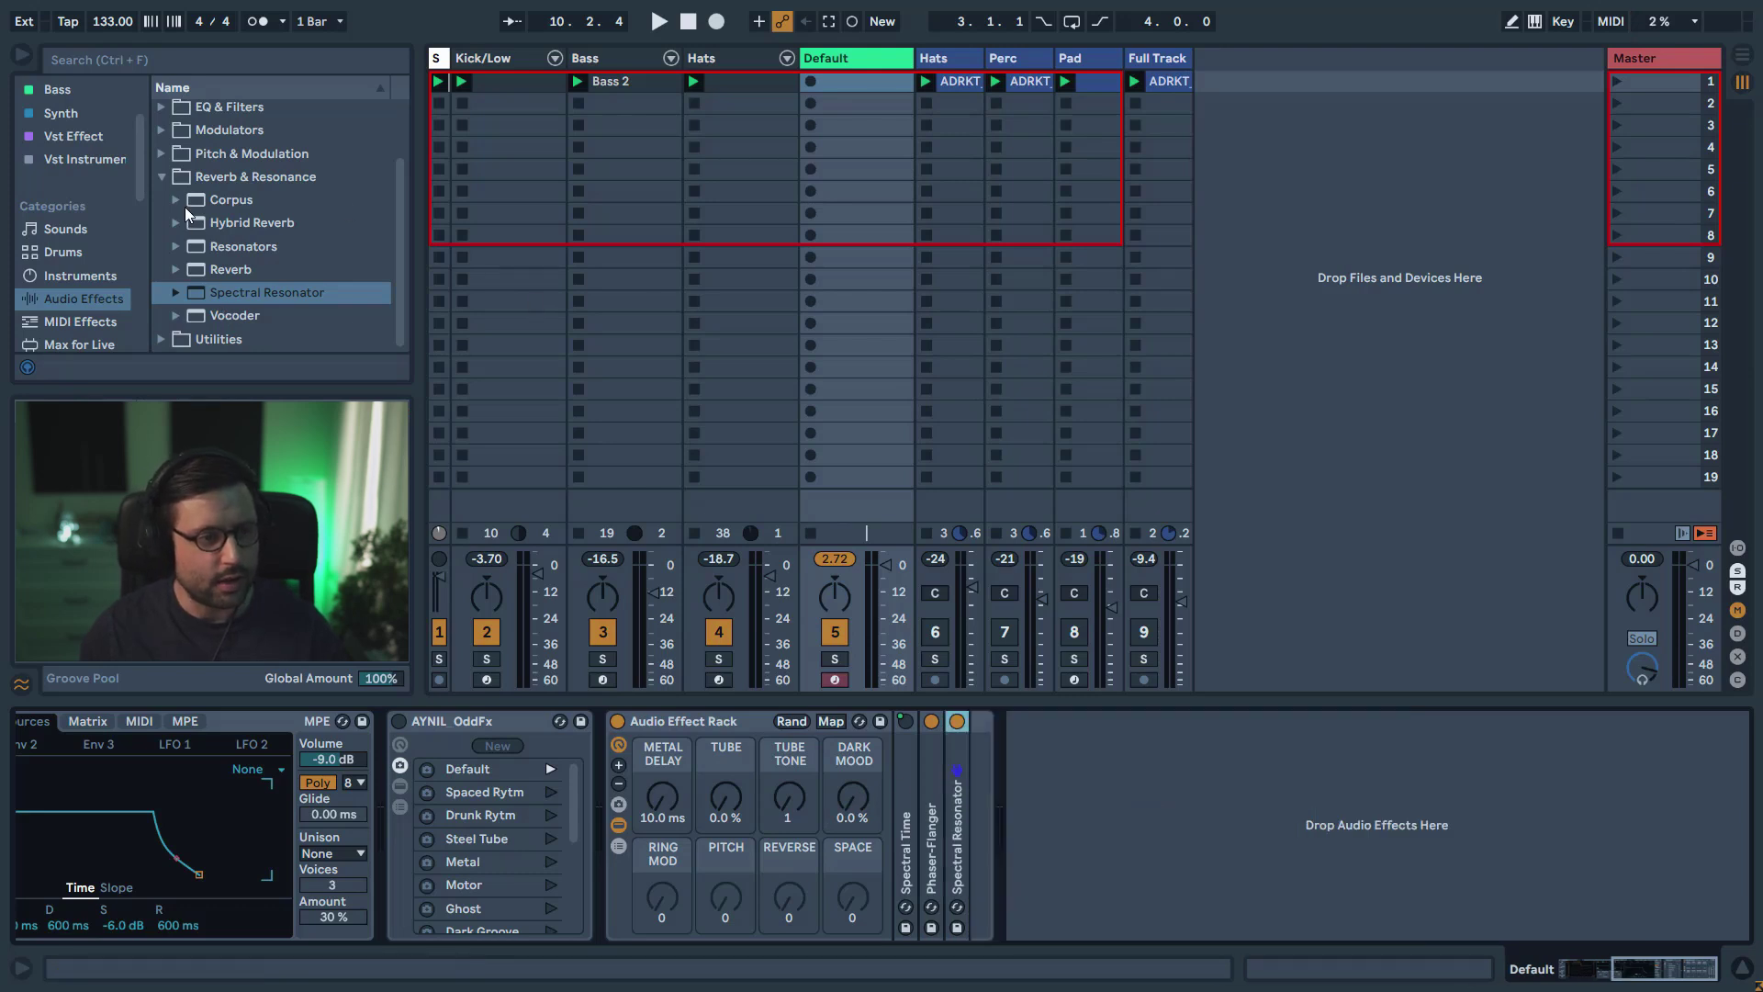
- Insert Frequency Shifter from Pitch & Modulation after the Spectral Resonator inside the rack and switch it to Ring mode
click(161, 176)
click(158, 224)
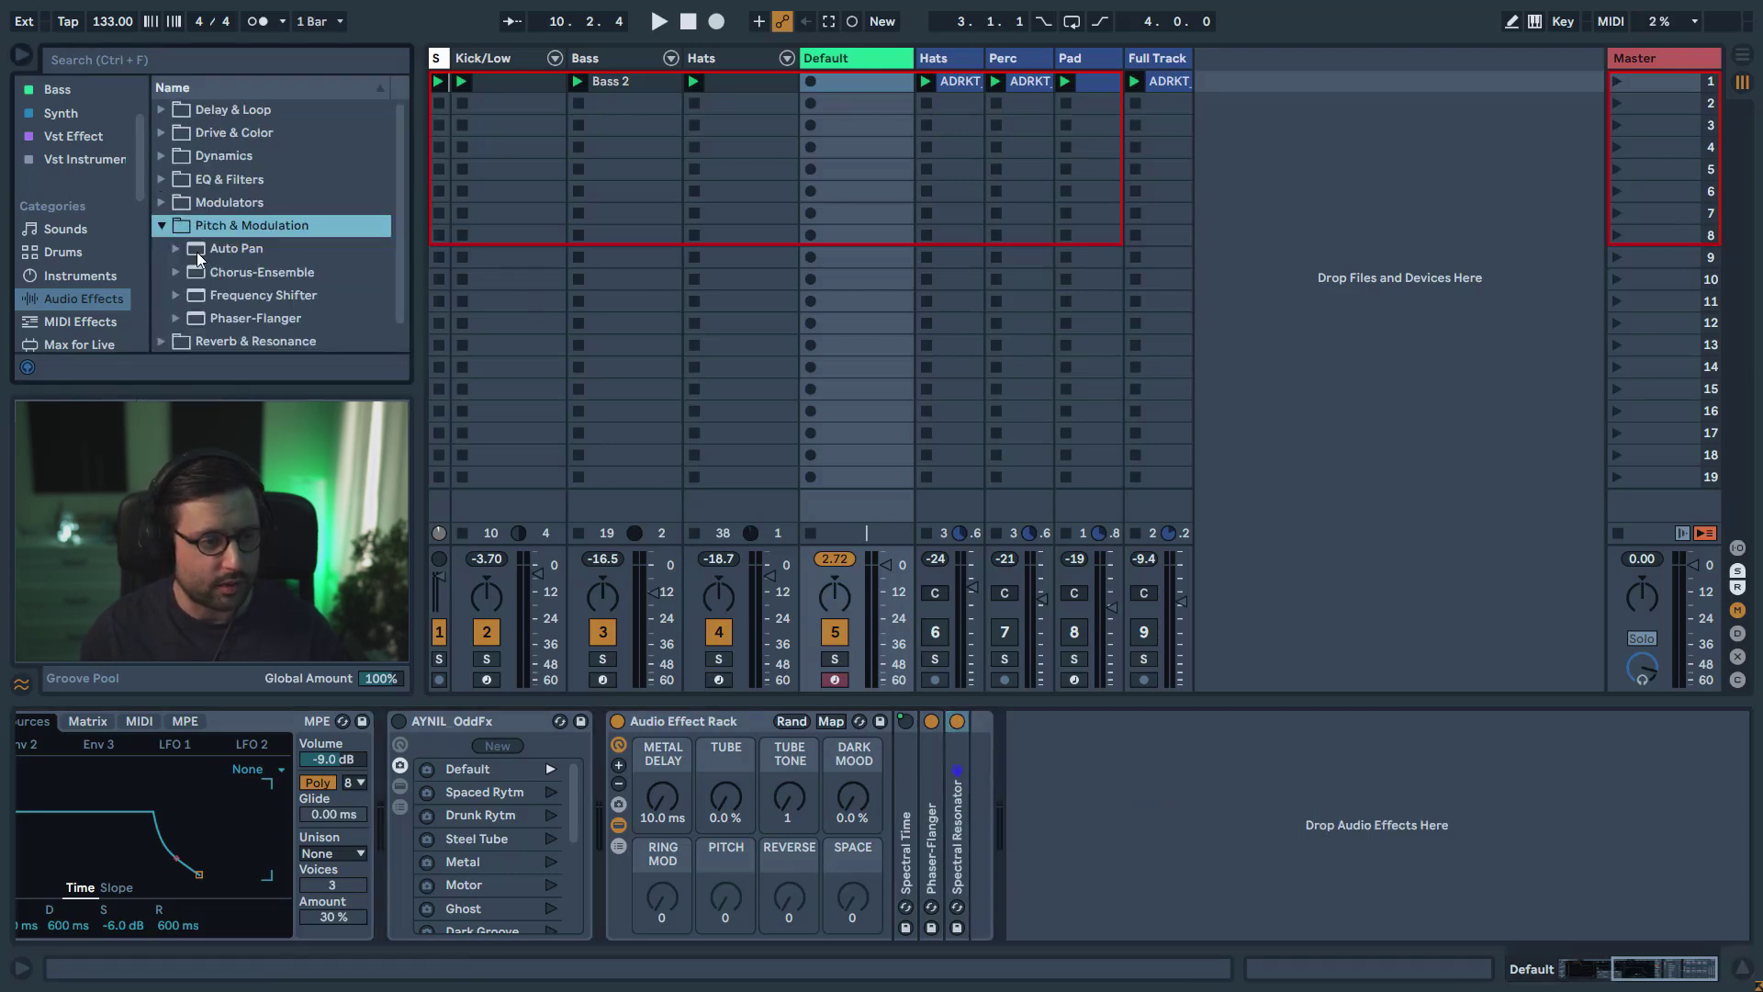
drag(235, 292, 966, 869)
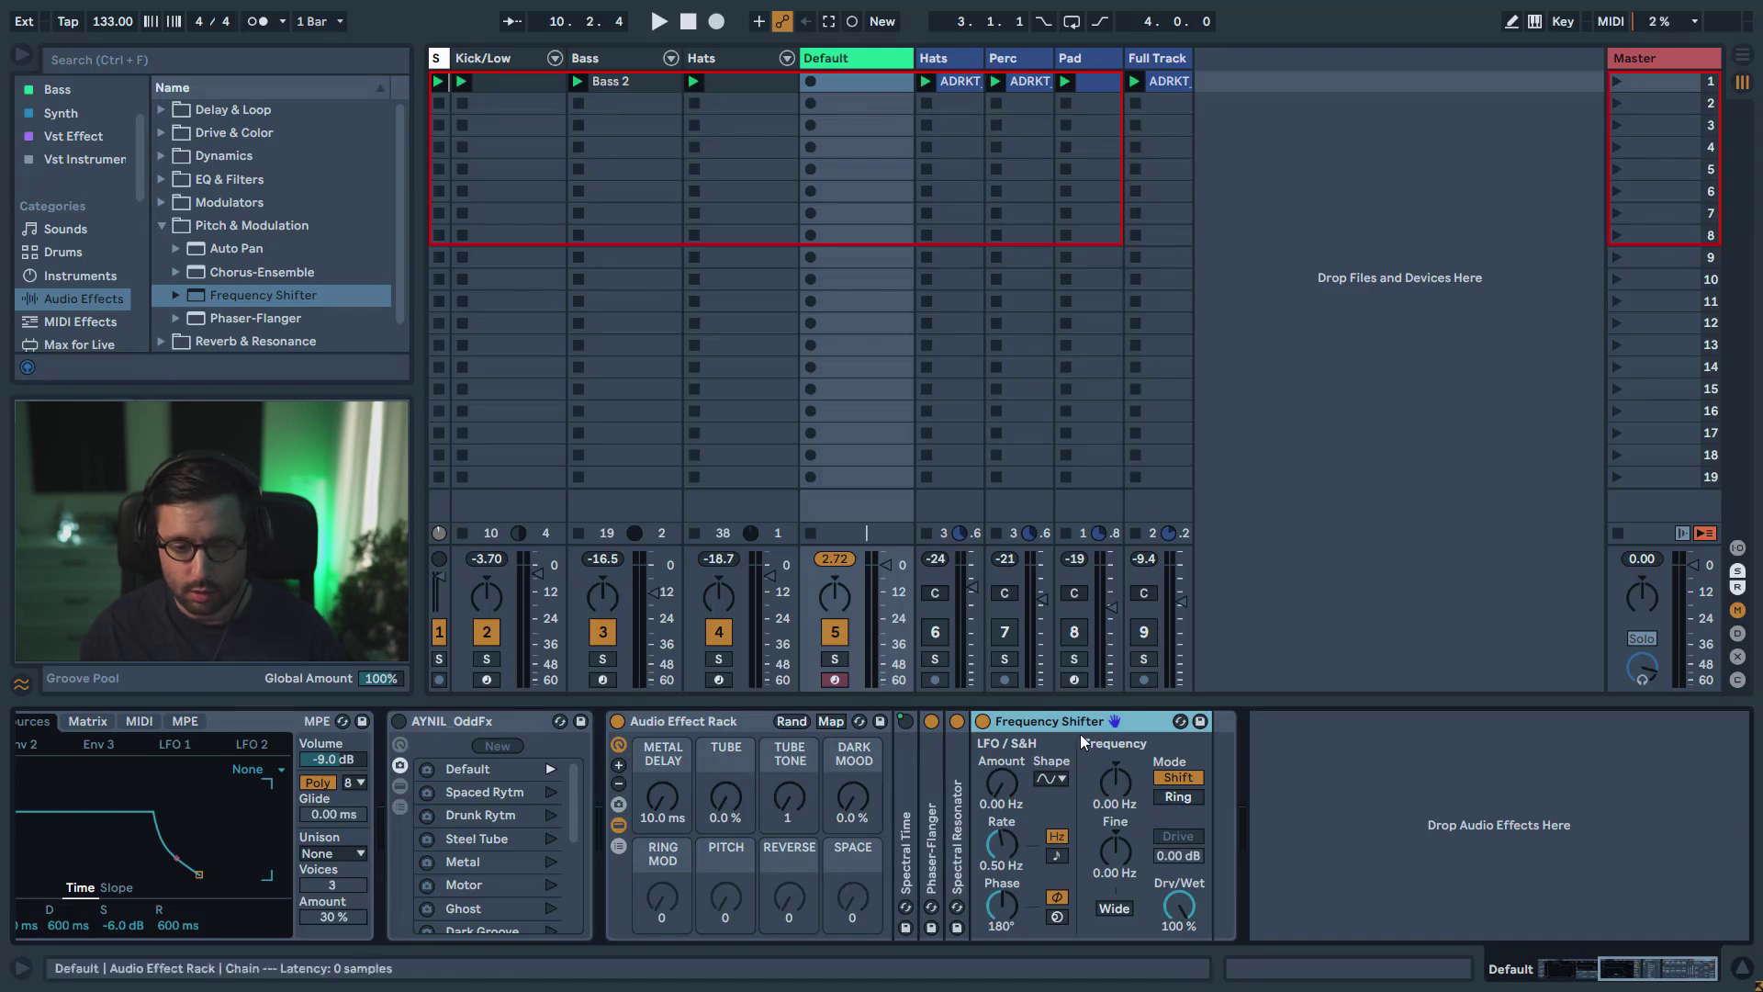
click(1179, 797)
- Map the Frequency Shifter's ring frequency and its device on/off switch to the RING MOD macro
right_click(1116, 786)
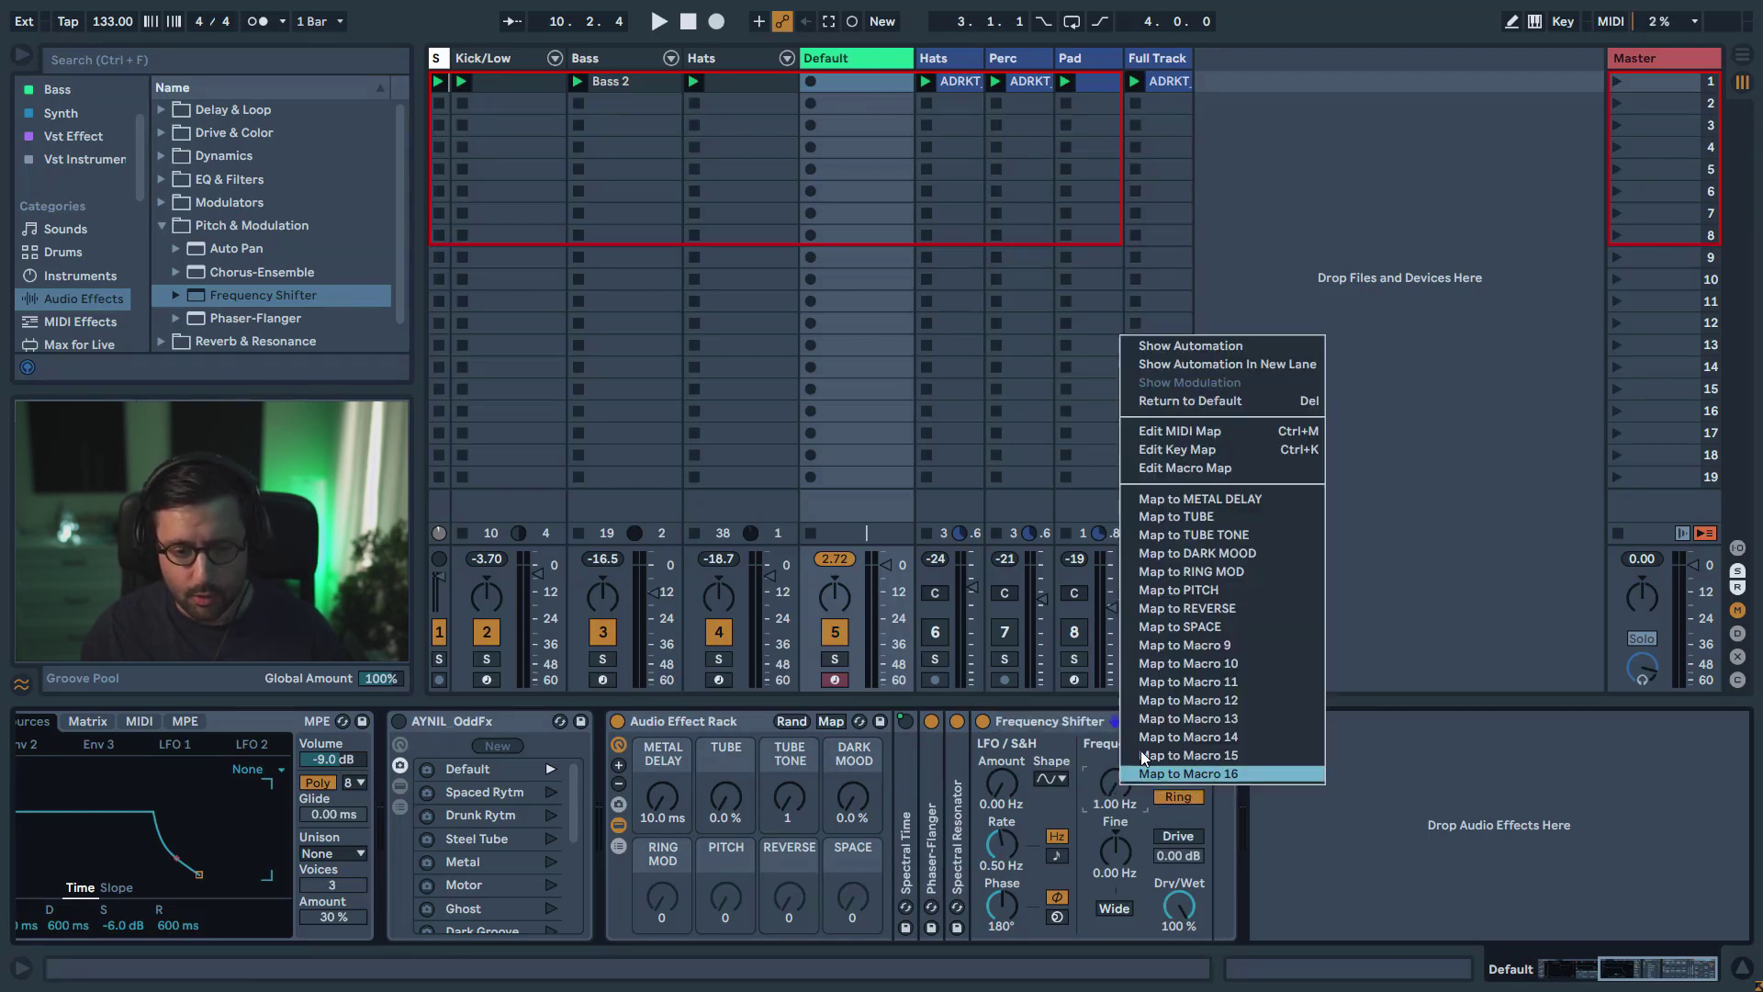
click(1199, 572)
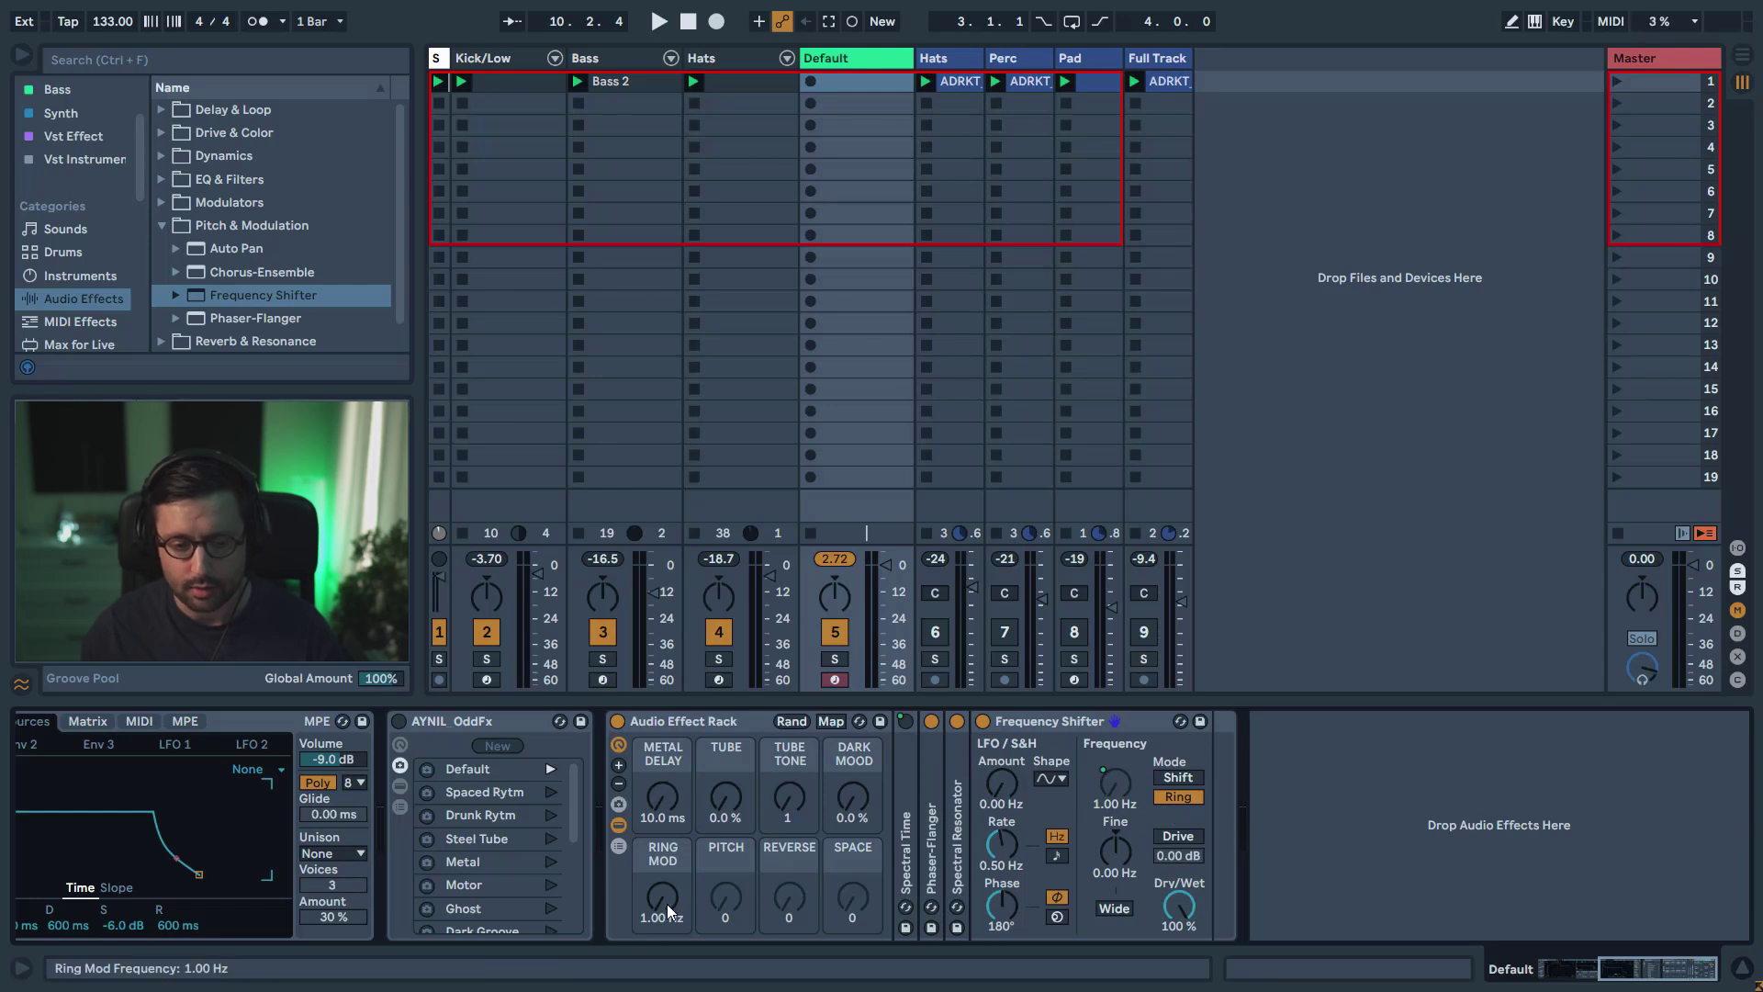
right_click(986, 722)
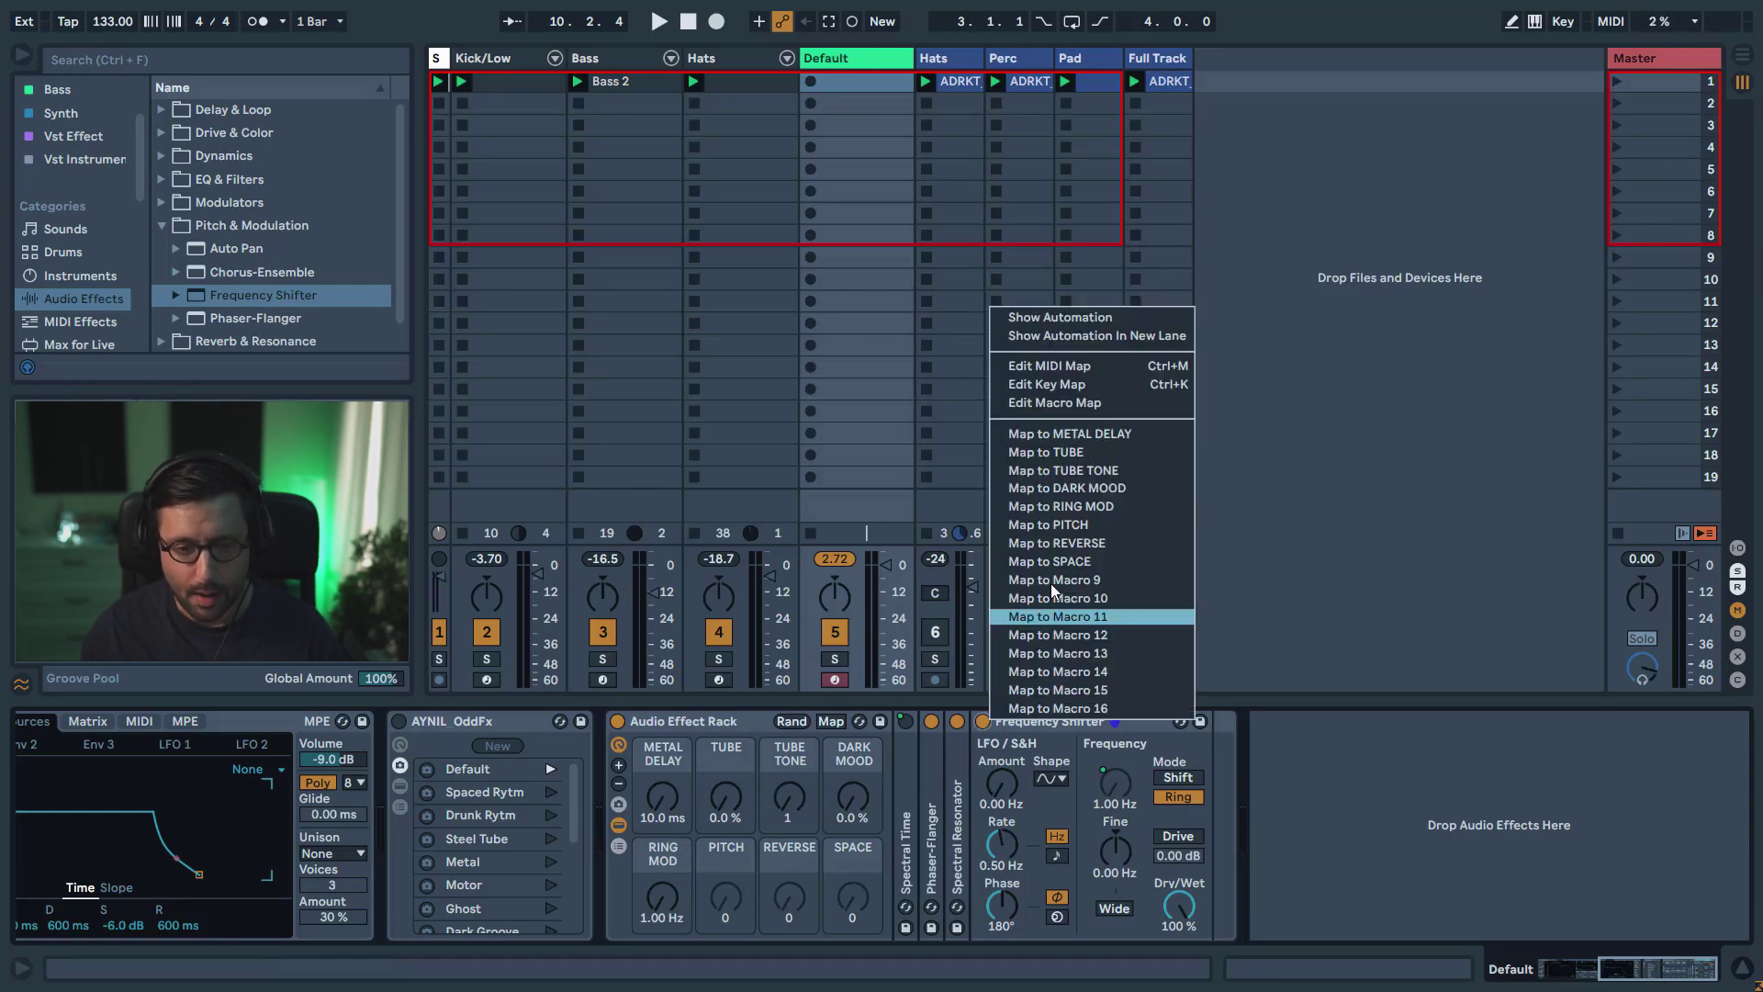
click(1091, 520)
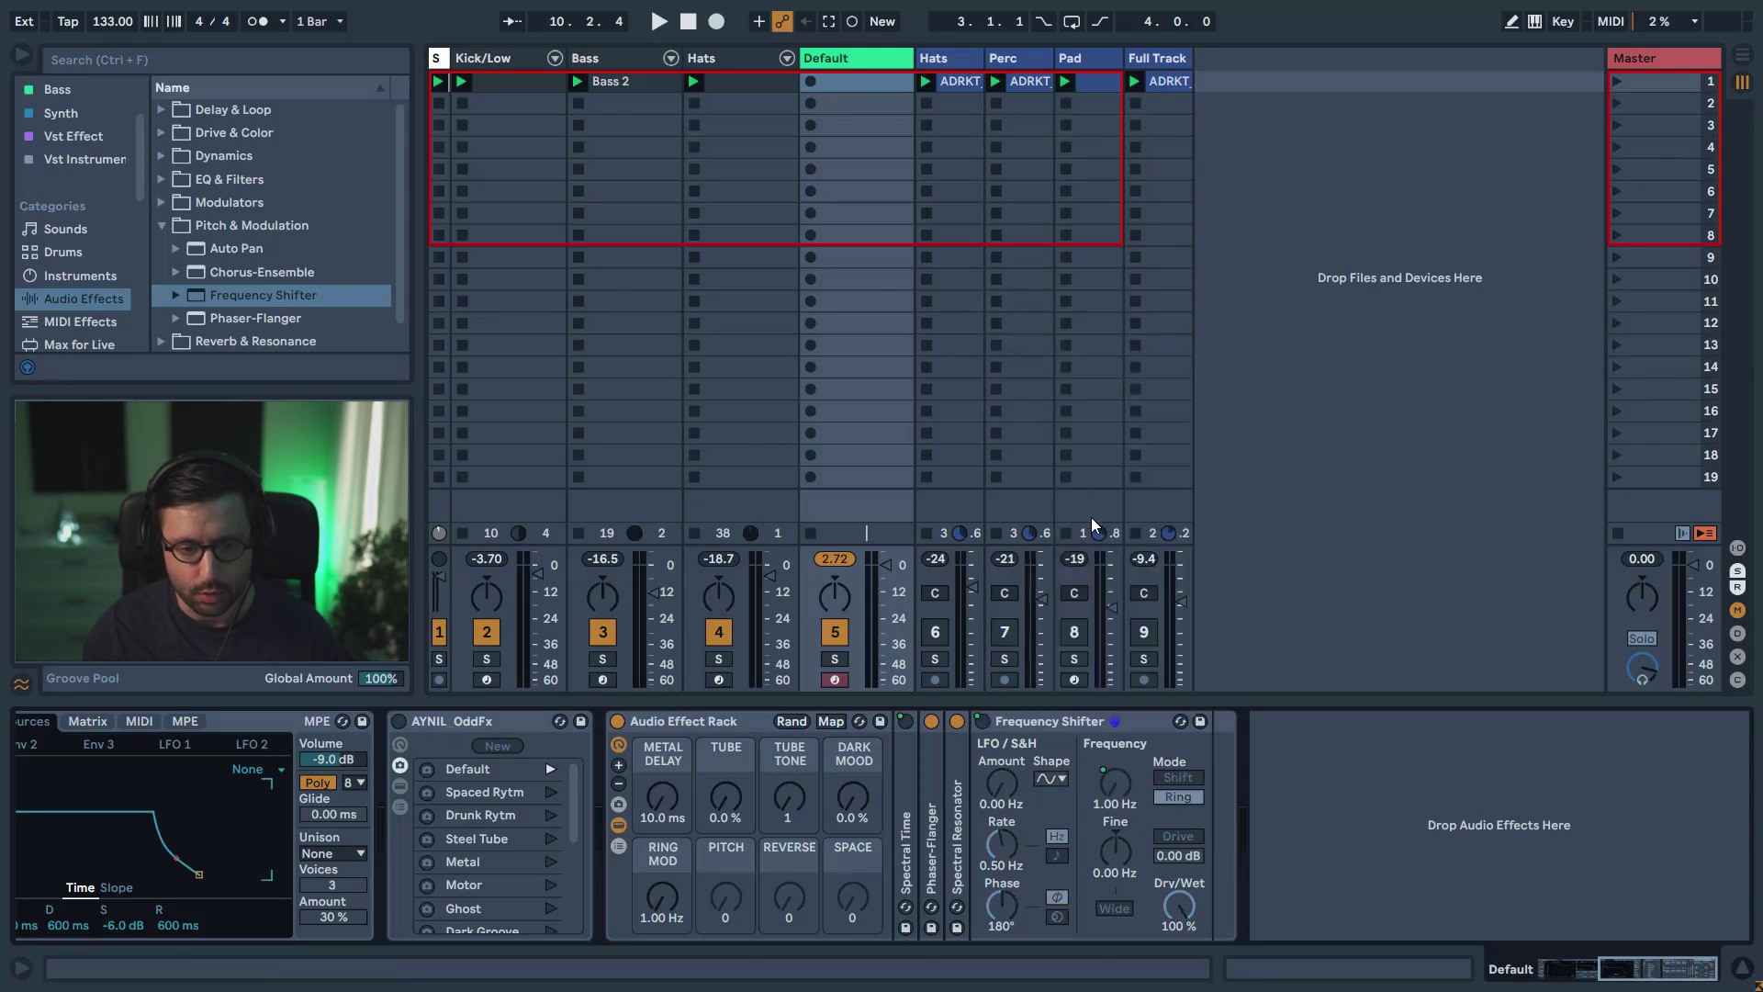
- Set the RING MOD Device On mapping range to 1–127 and try the macro up to 1.41 kHz
click(829, 722)
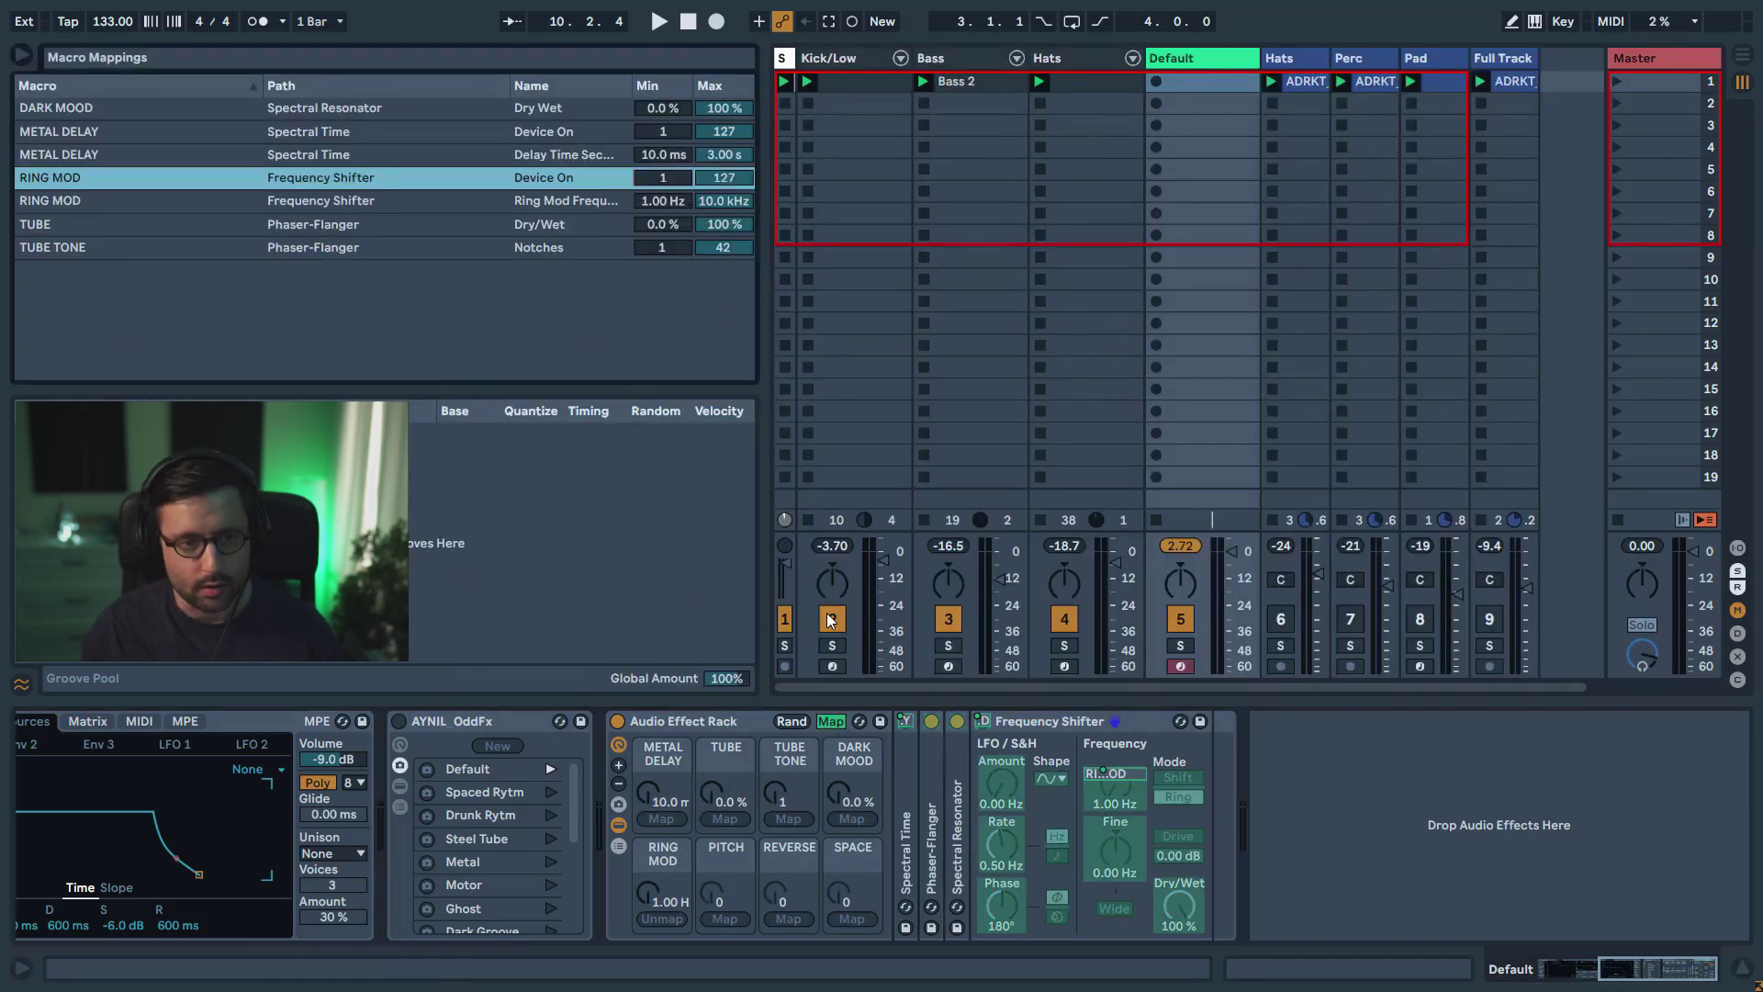
click(829, 722)
click(661, 895)
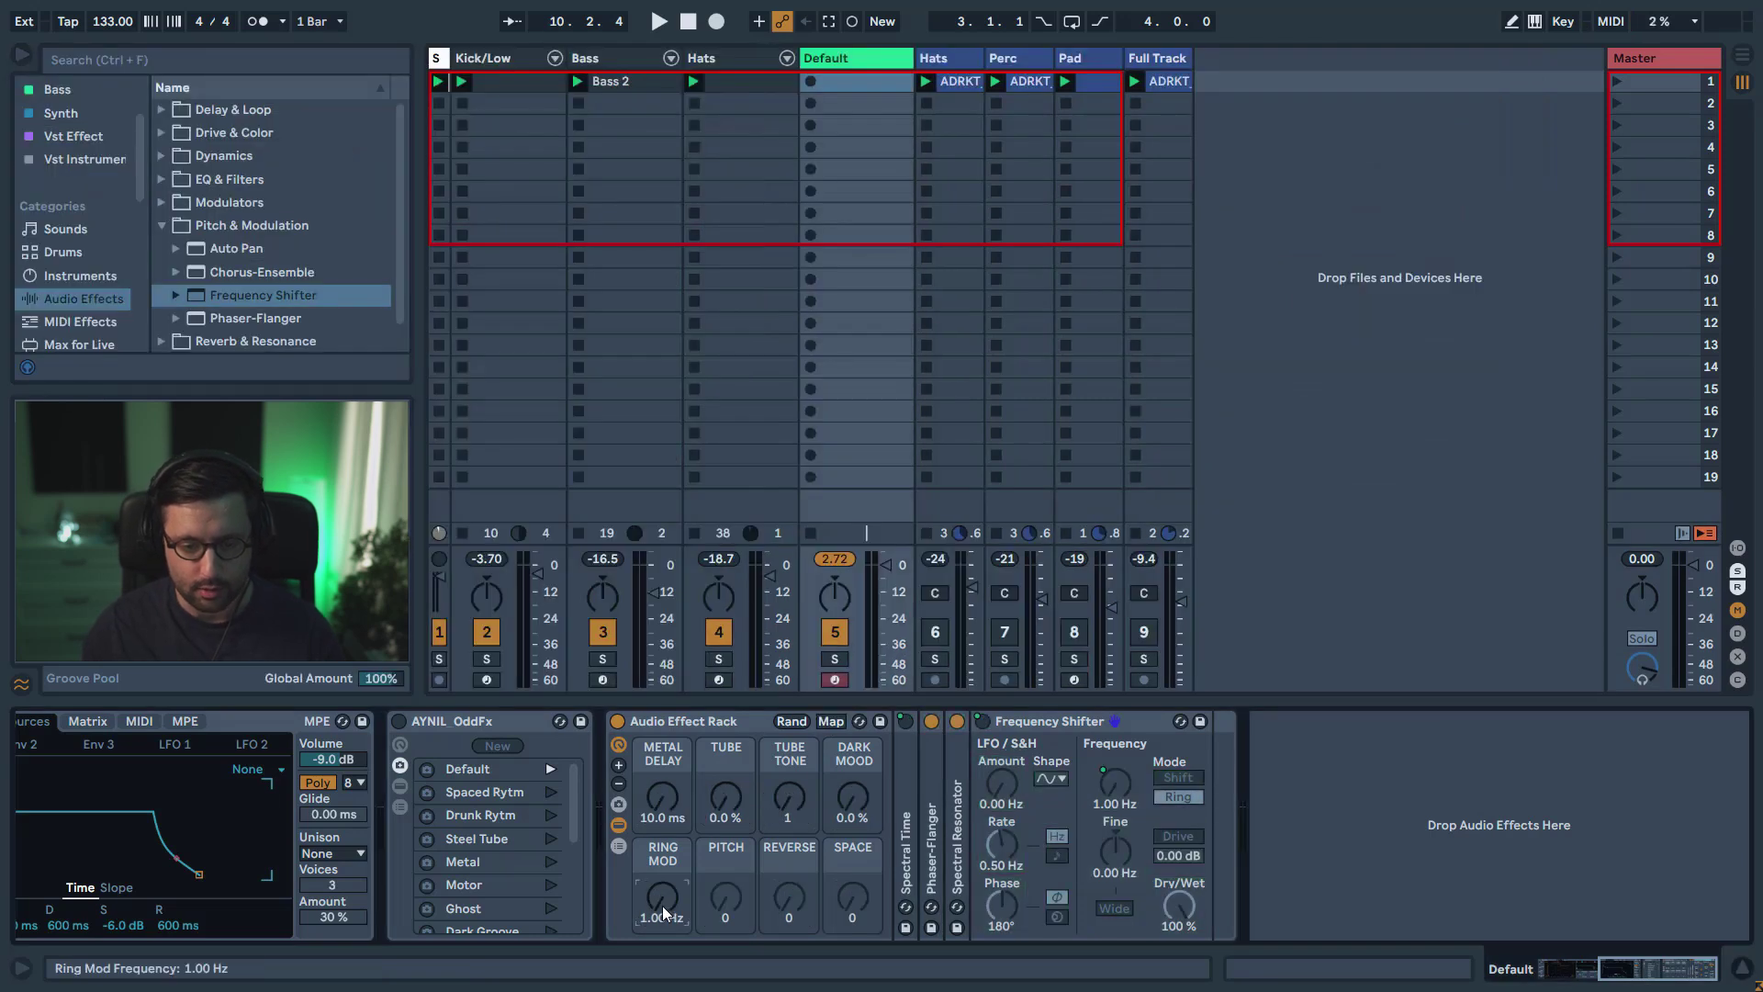
drag(663, 906, 663, 860)
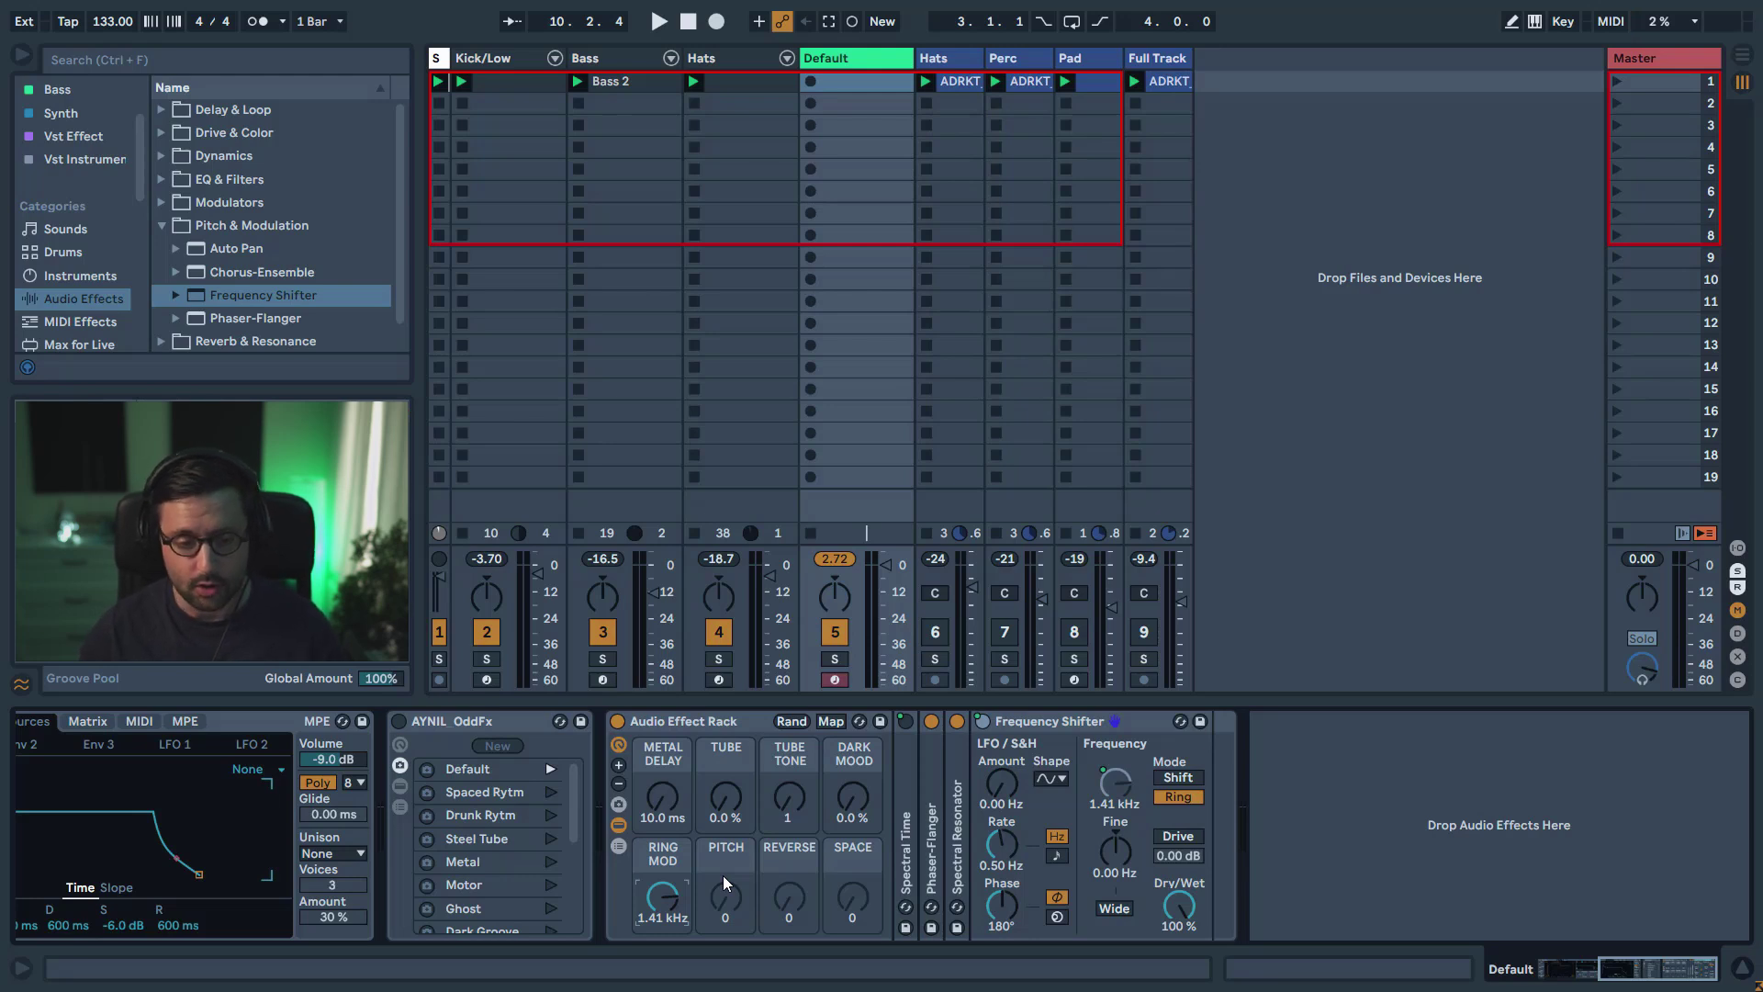
- Insert a second Frequency Shifter after the first, map its Frequency to PITCH at 0.00 Hz and return RING MOD to 1.00 Hz
double_click(1023, 723)
drag(221, 294, 1034, 802)
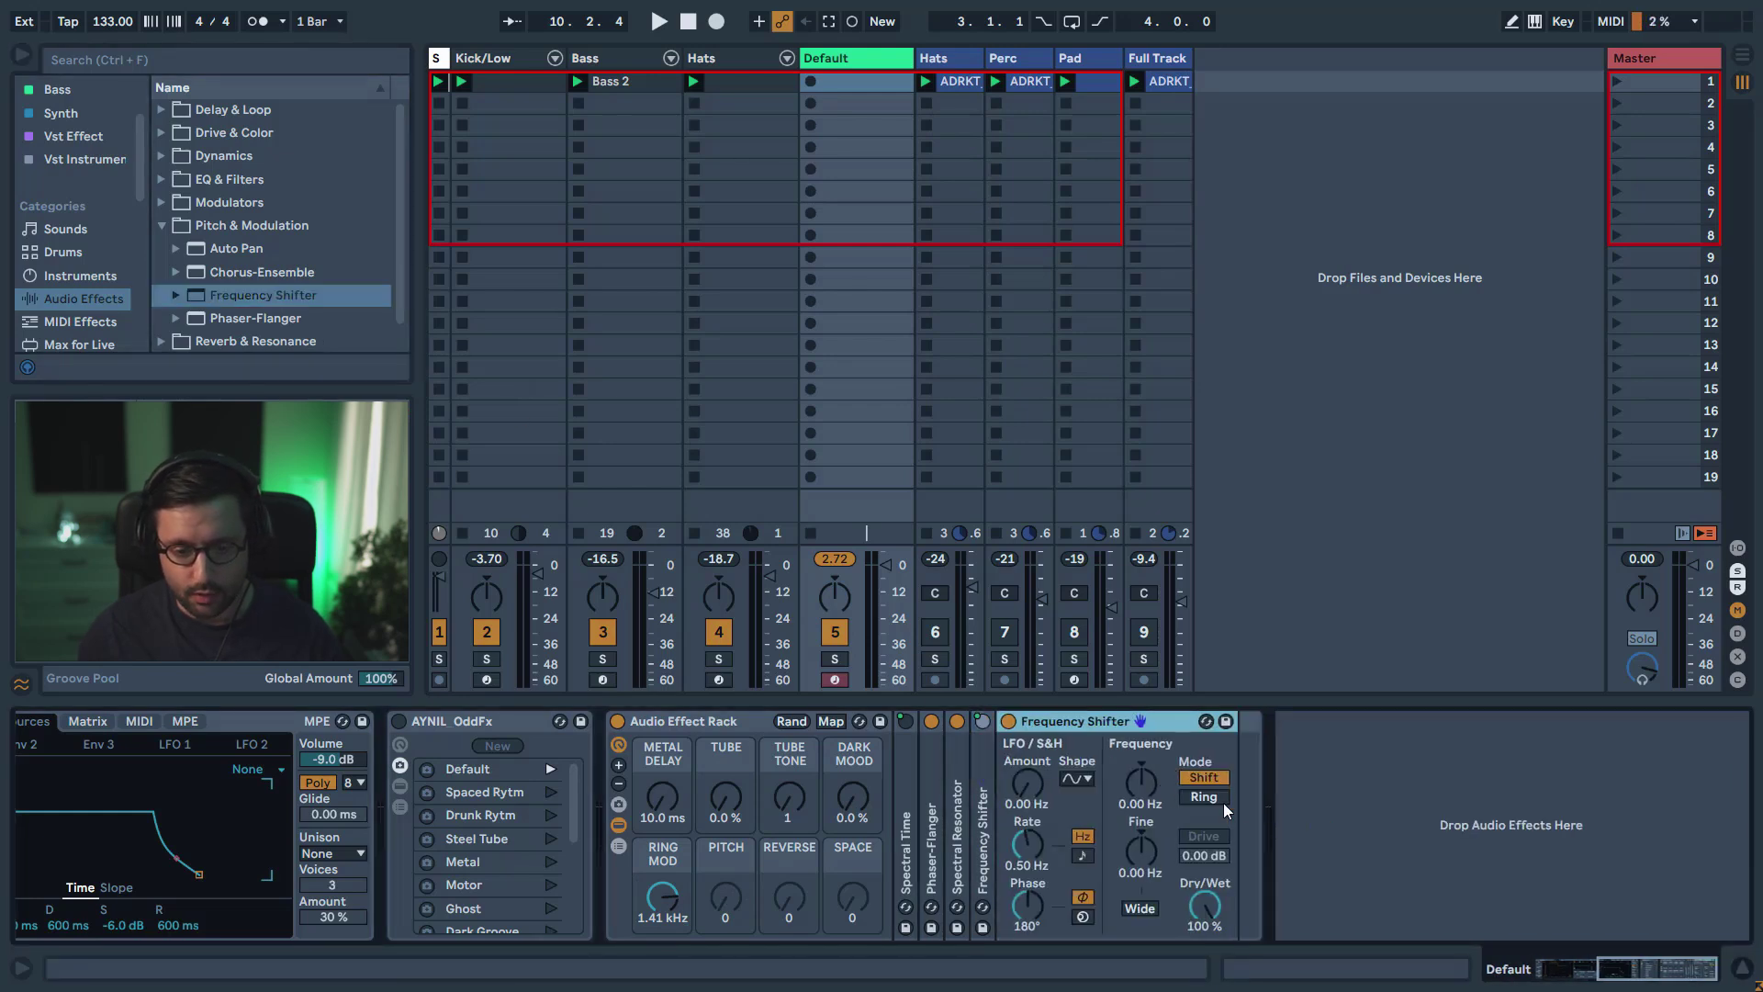
right_click(1146, 785)
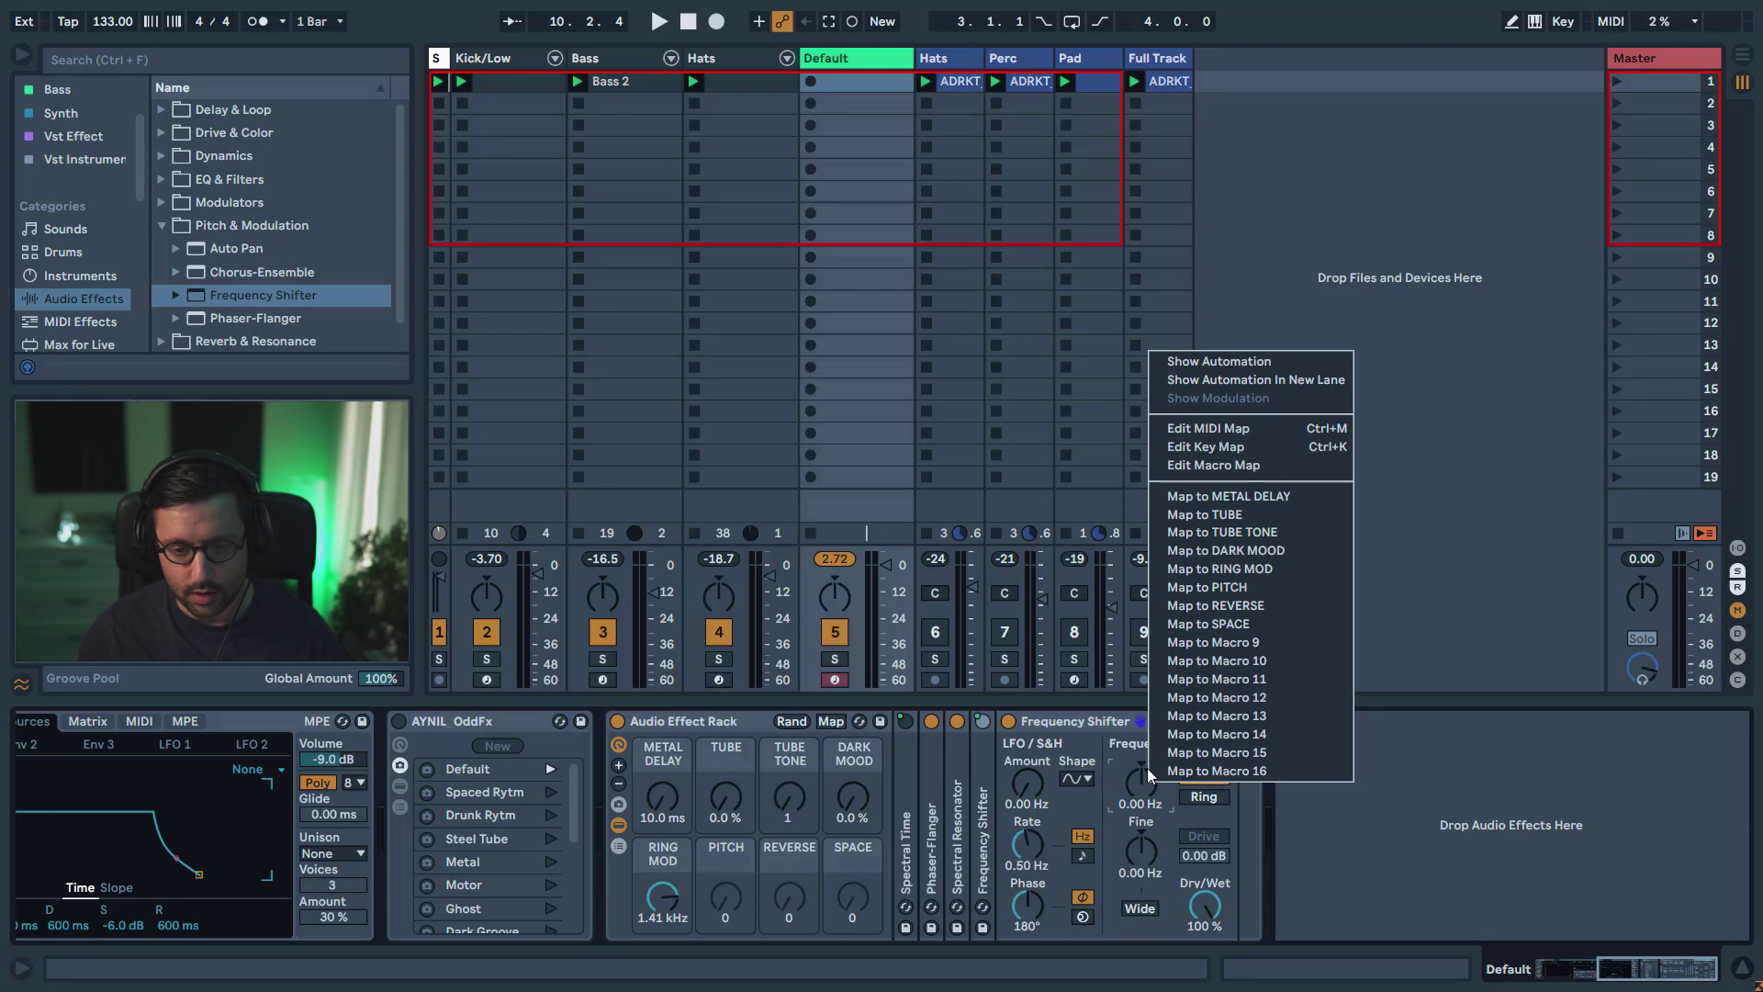
click(1250, 601)
drag(663, 893, 730, 928)
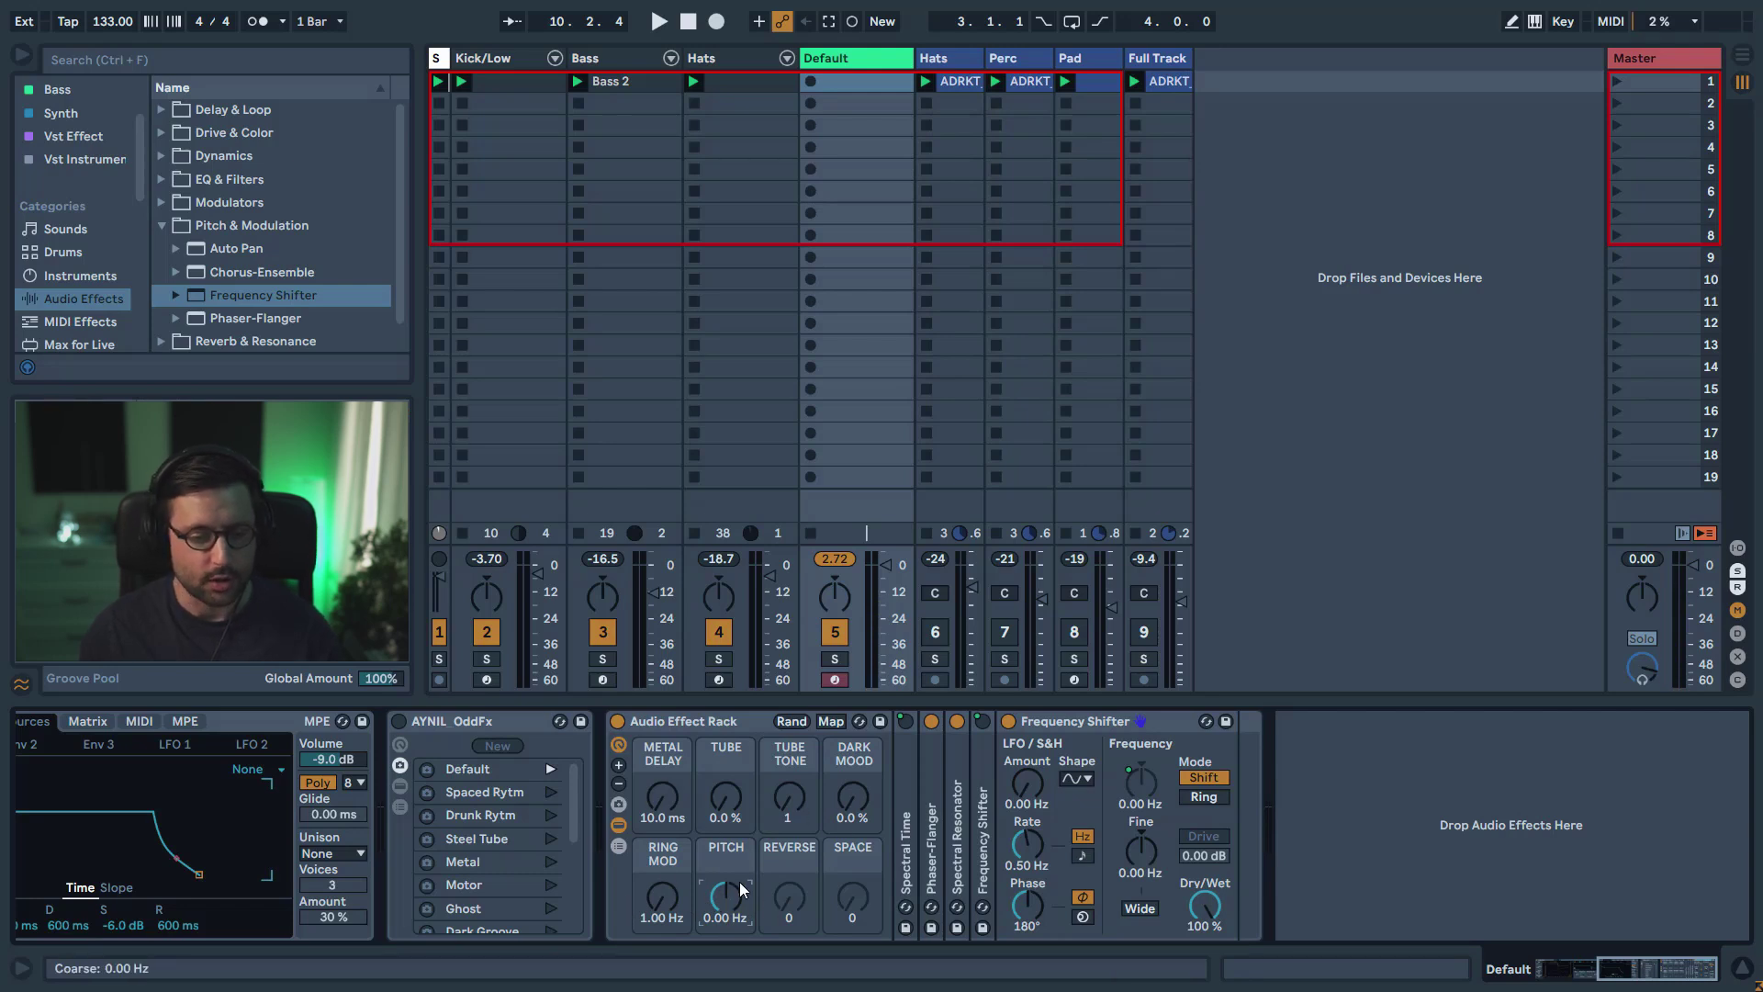
double_click(1067, 728)
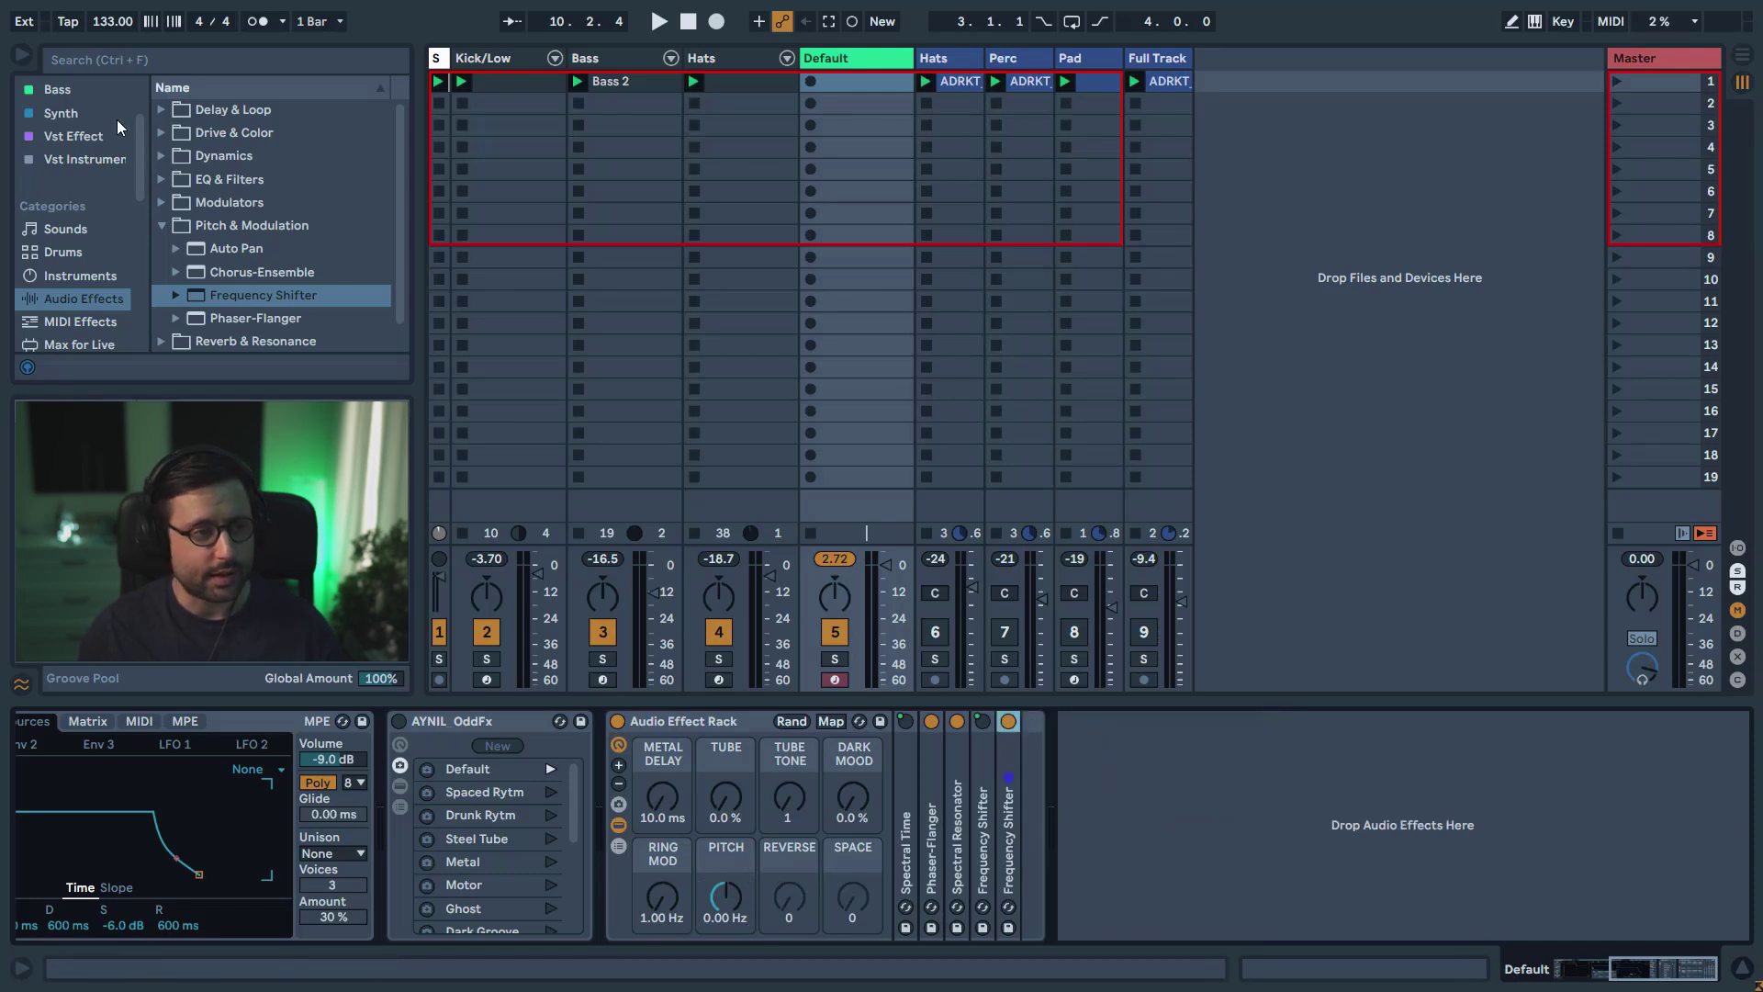
- Search the Max for Live devices for PITCH and insert Pitch Hack after the second Frequency Shifter inside the rack
click(117, 61)
text(Pl)
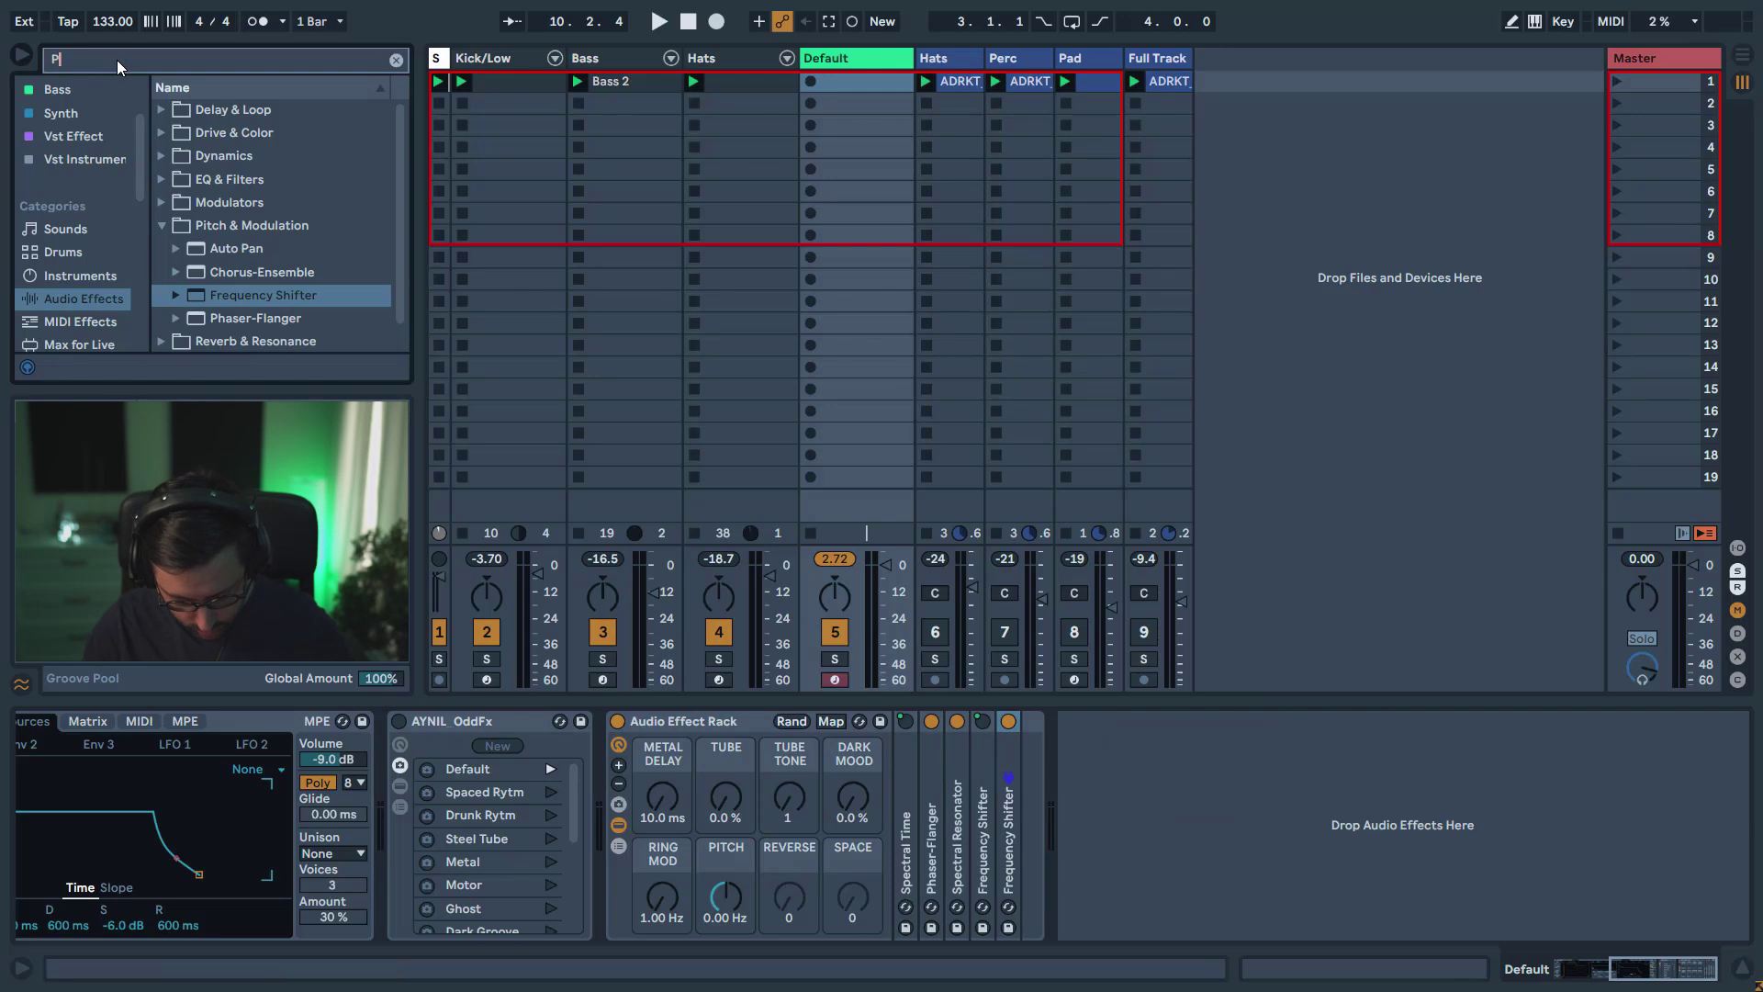
text(TCH)
scroll(80, 319, down, 2)
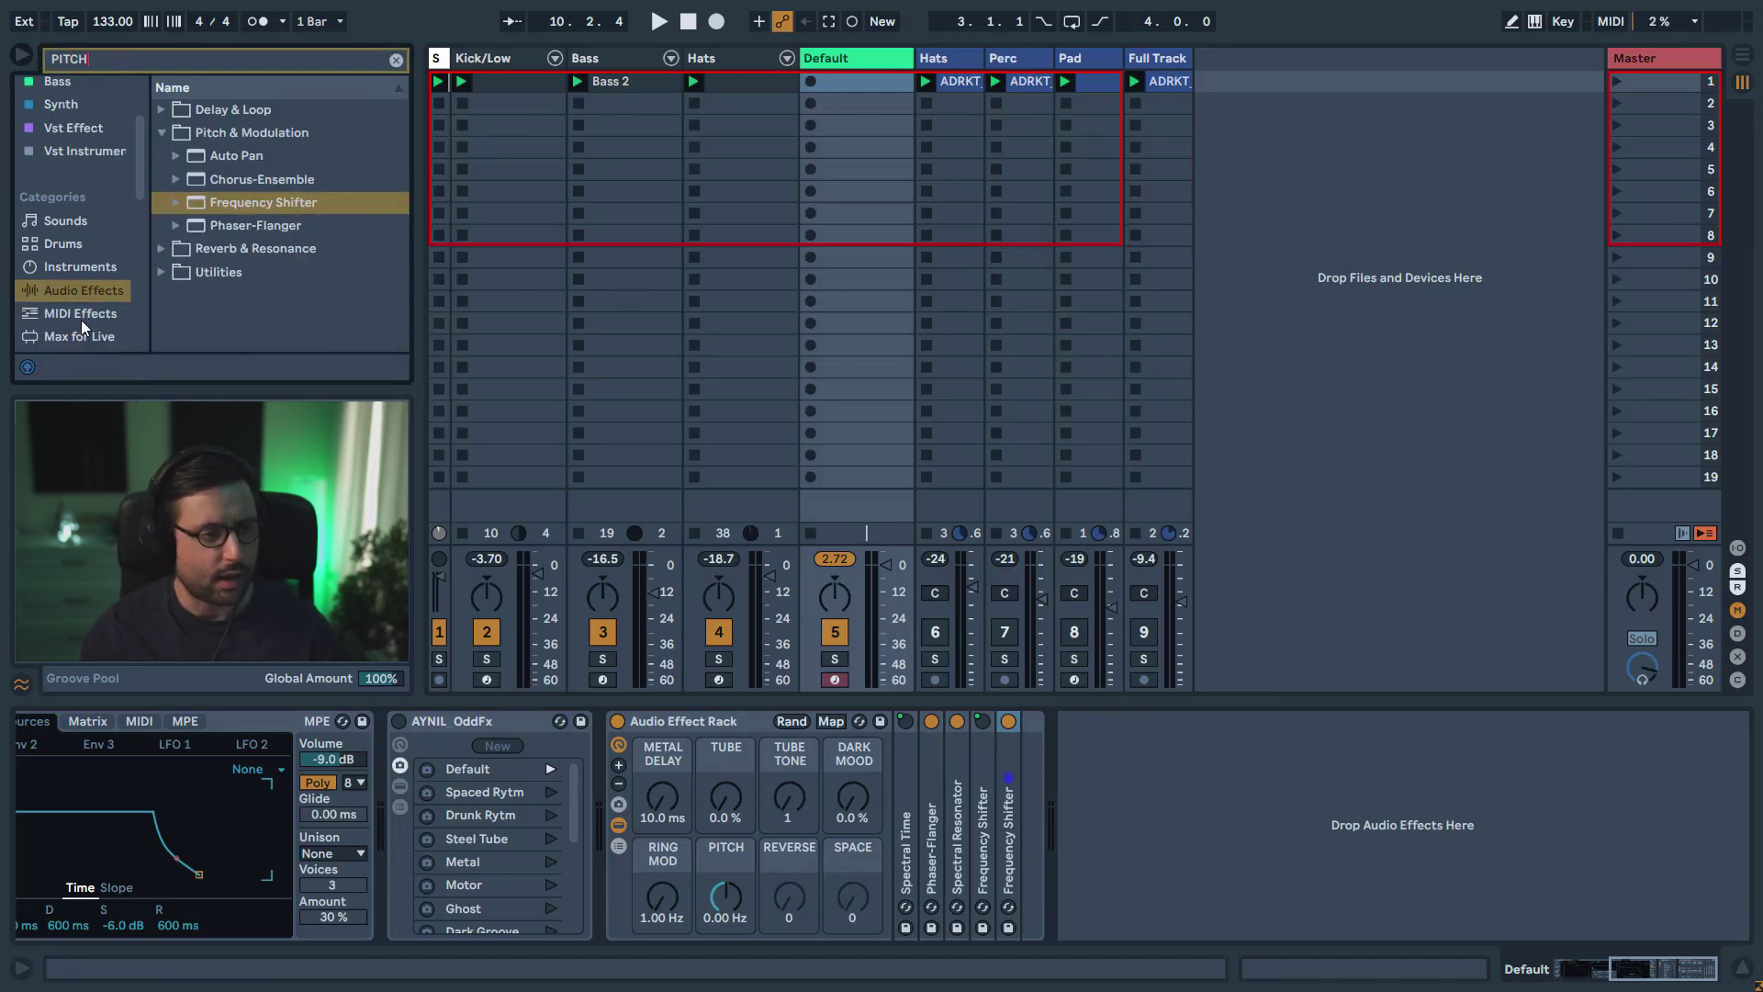
click(81, 336)
drag(235, 157, 1047, 826)
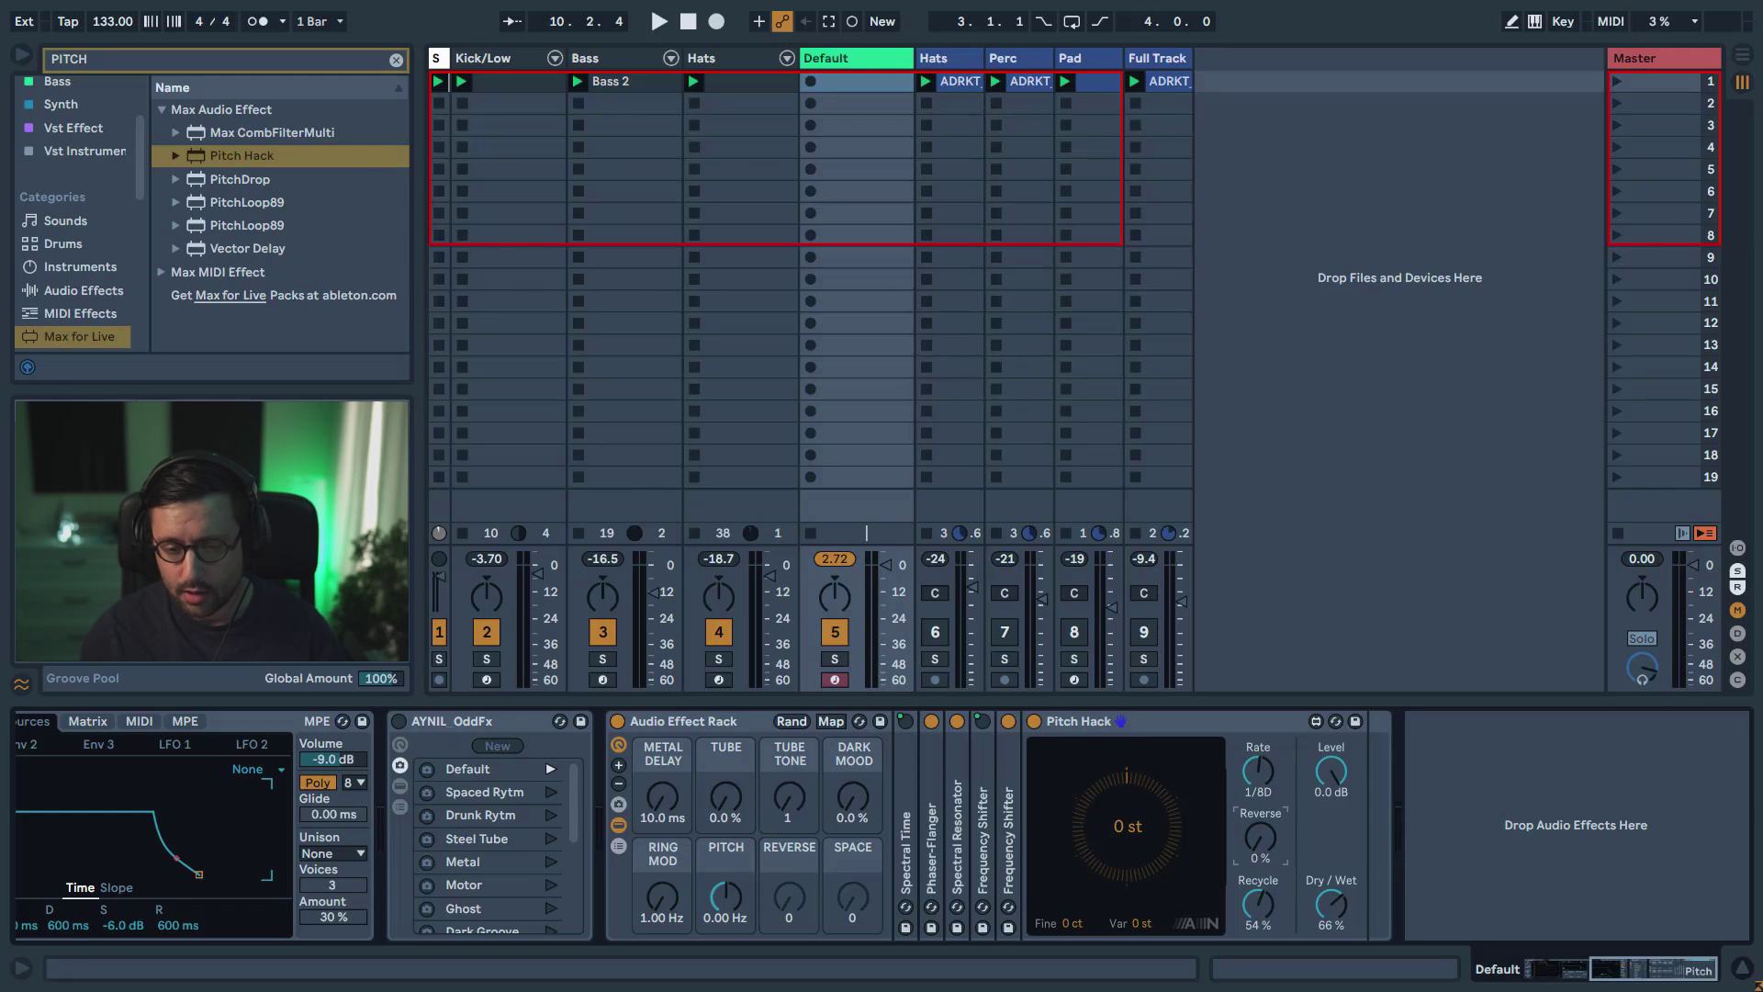
- Set Pitch Hack's Reverse to 100%, bring its Dry/Wet to 33% and map Dry/Wet to the REVERSE macro
drag(1261, 840, 1261, 798)
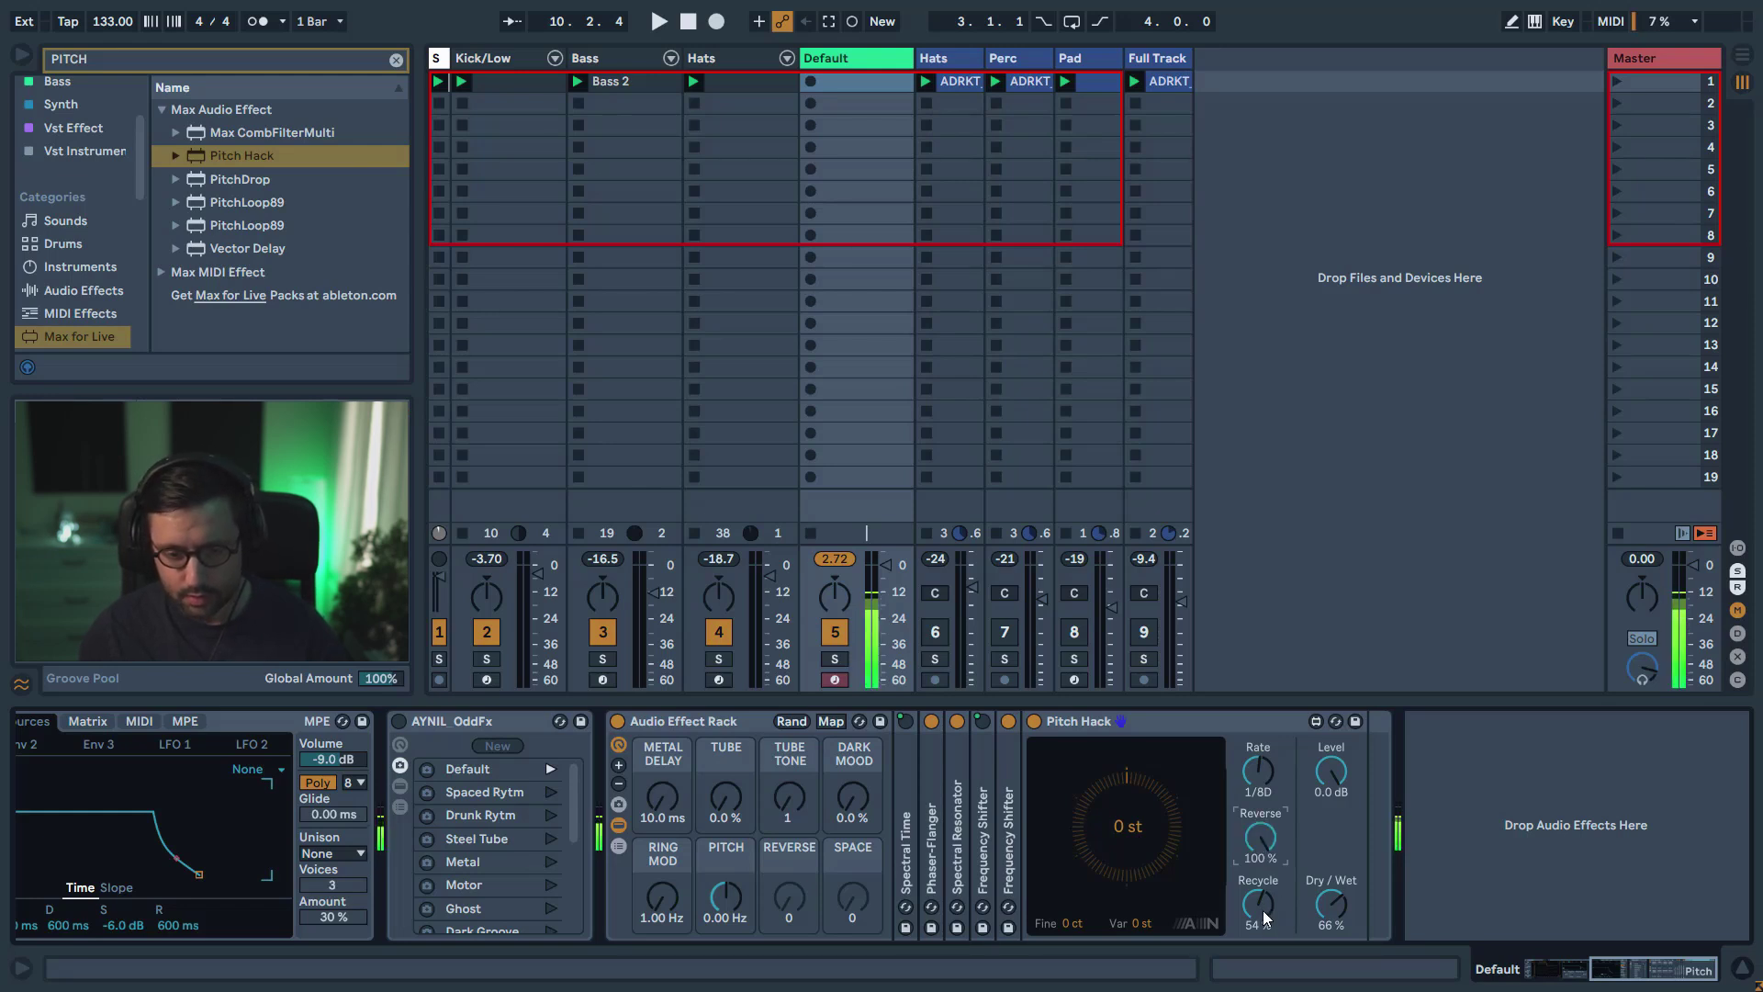
drag(1332, 904, 1331, 863)
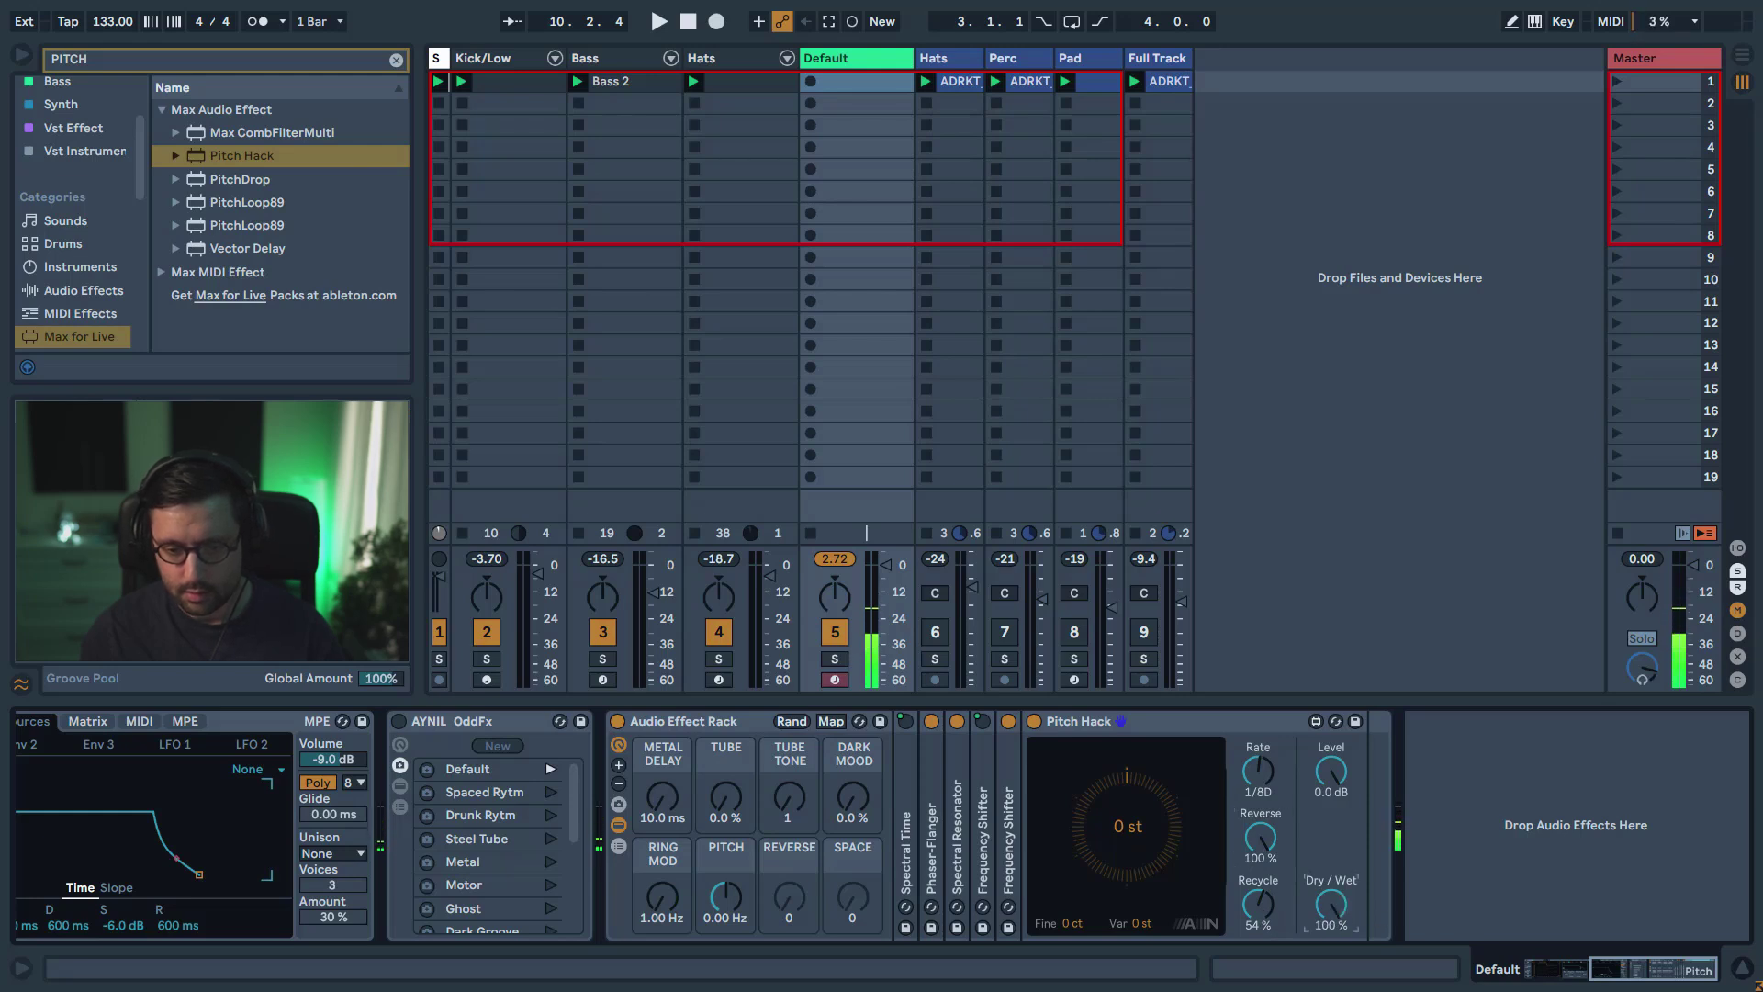
drag(1329, 921, 1329, 964)
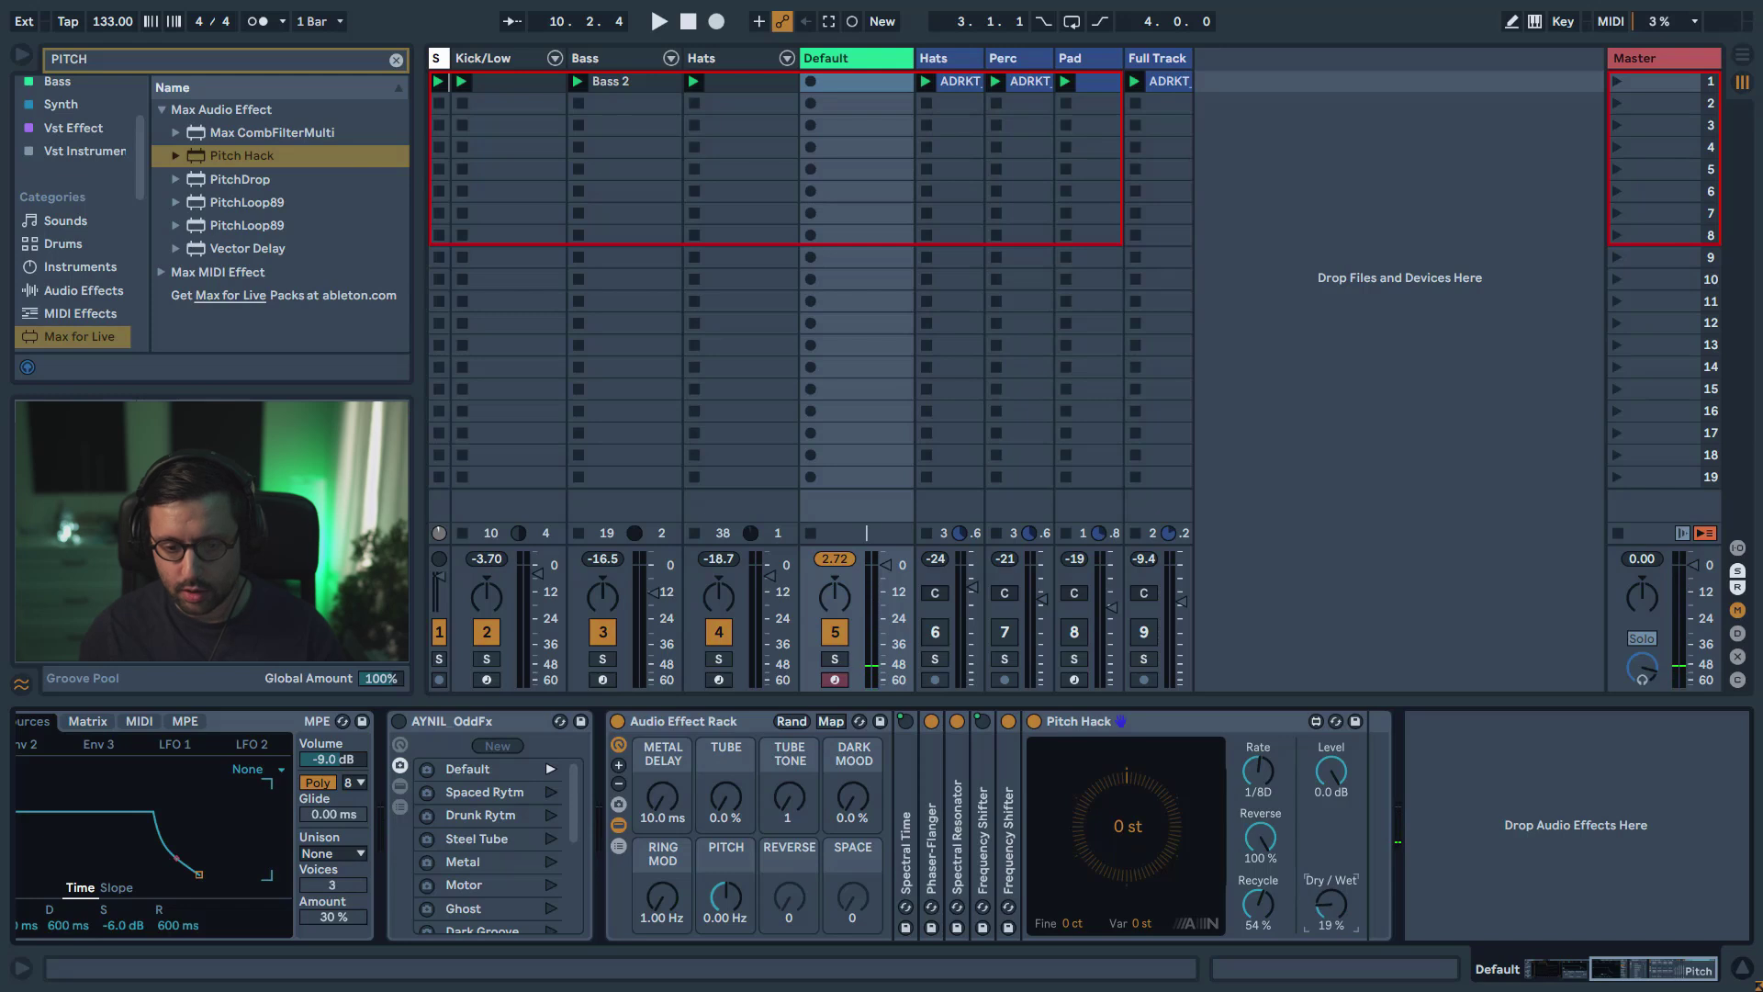
right_click(1328, 881)
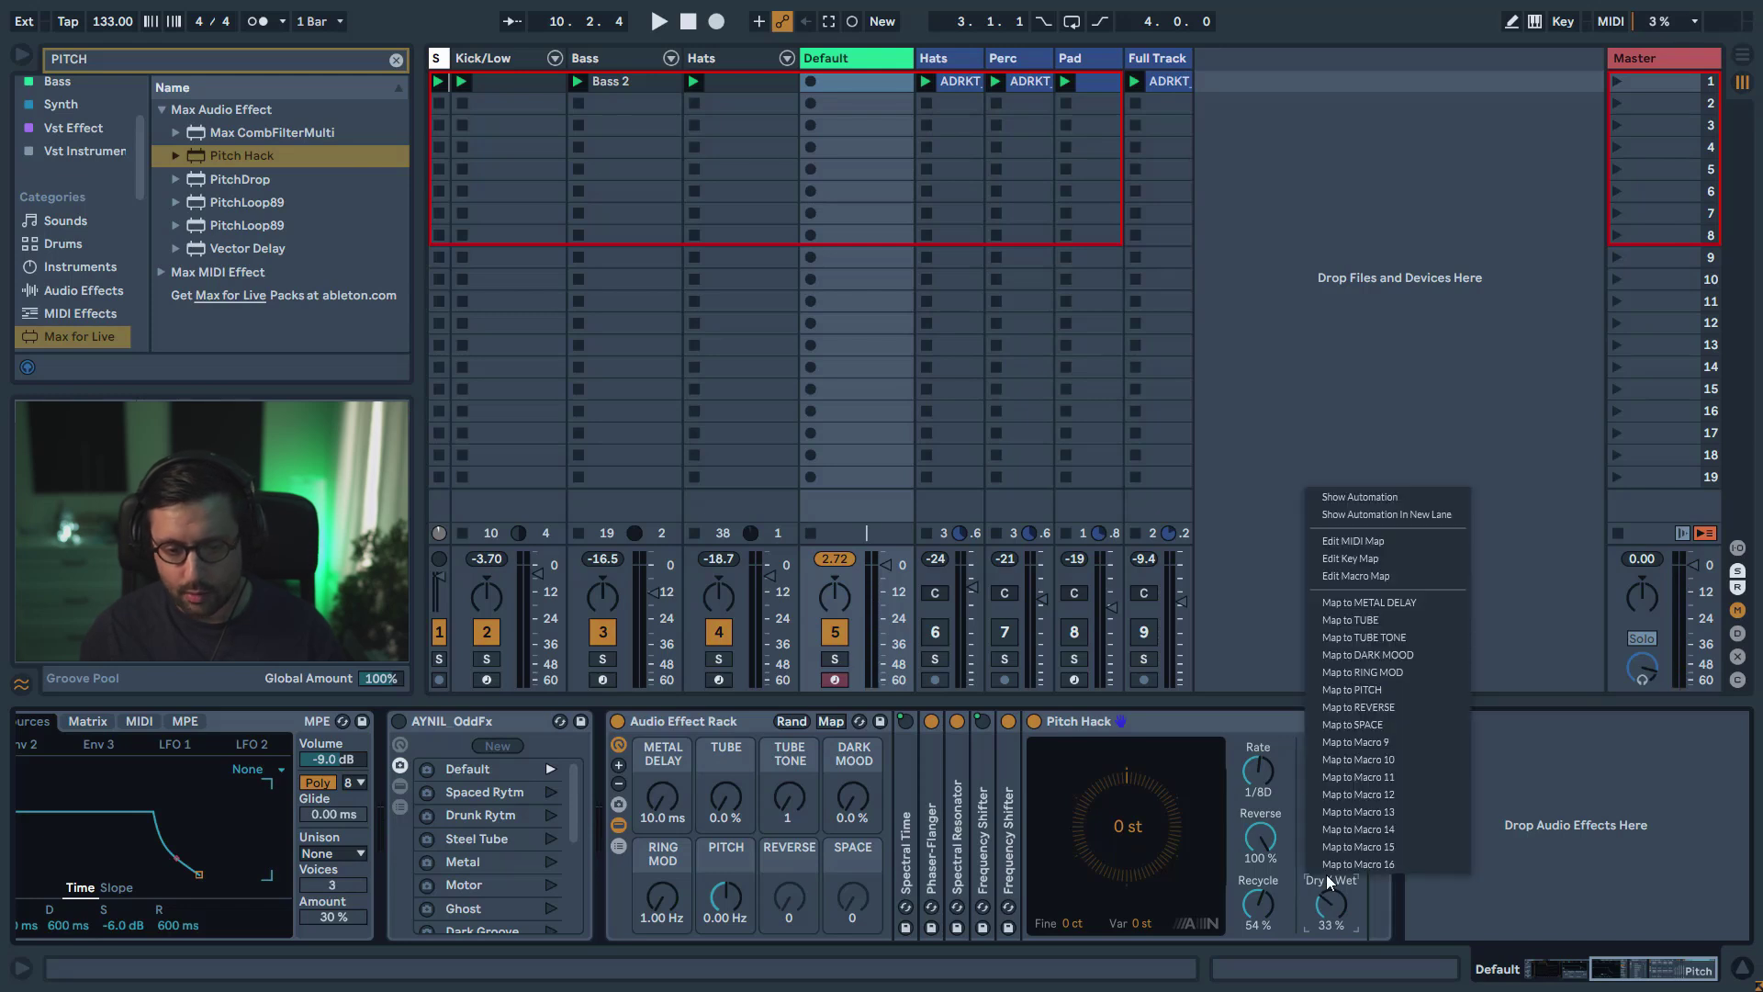
click(1397, 707)
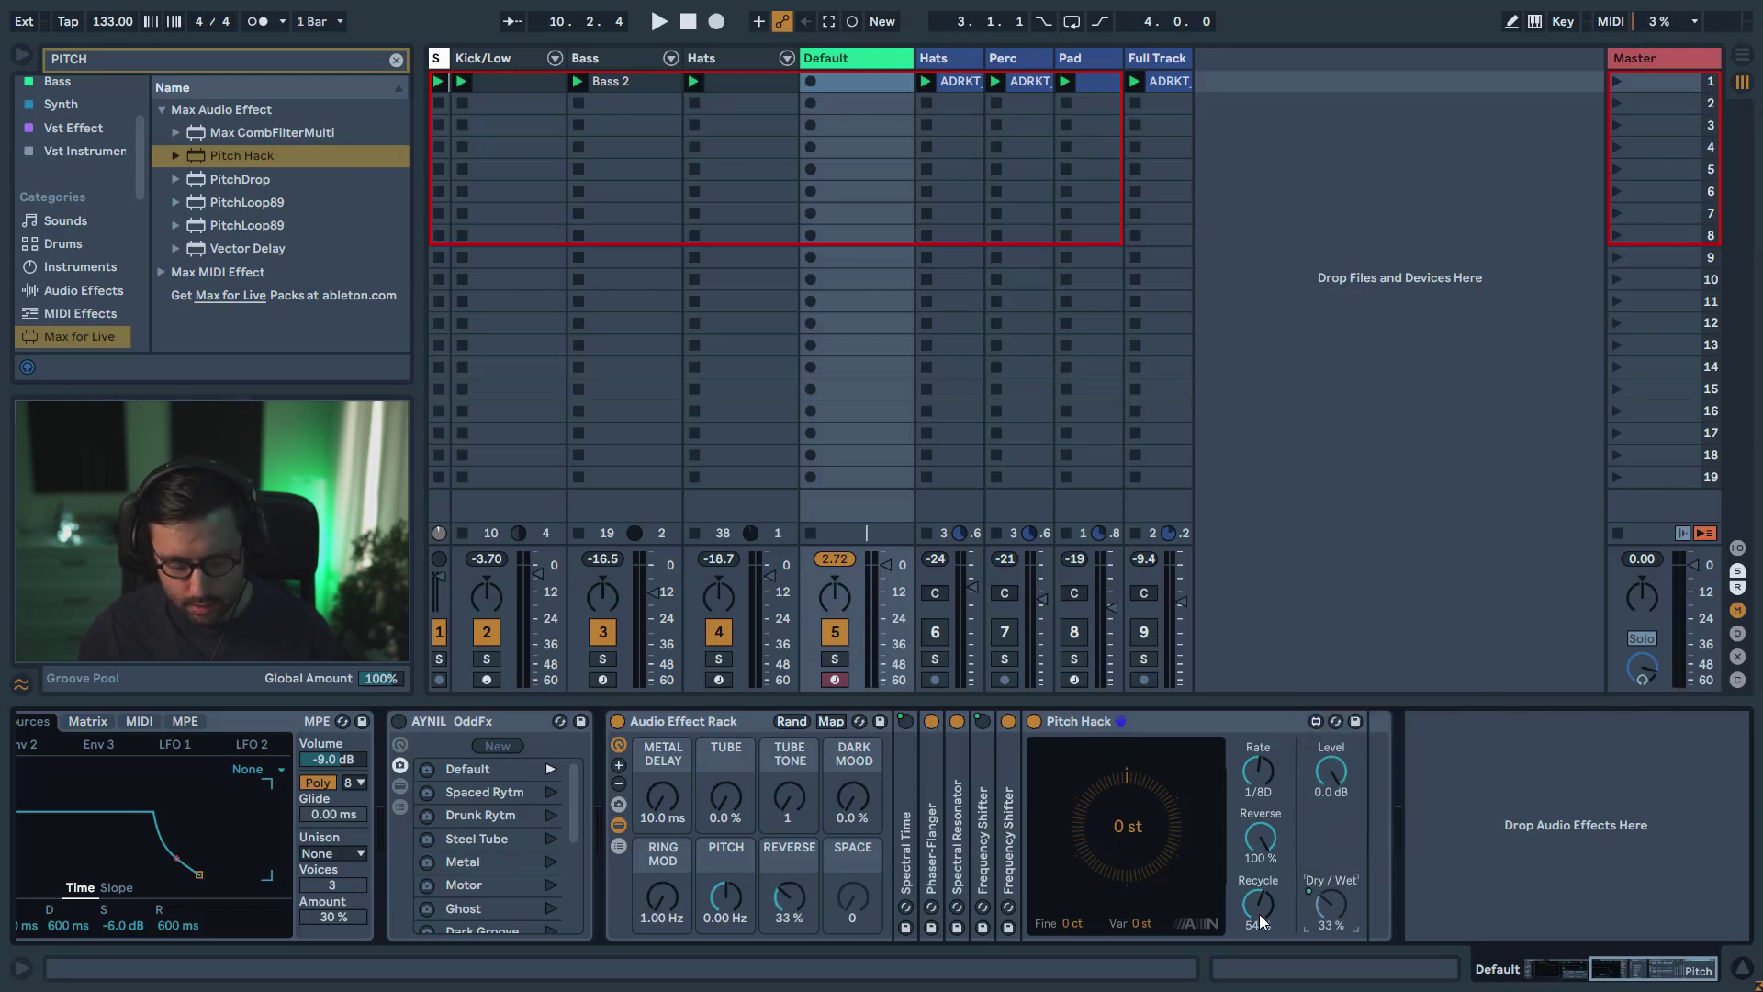
- Set Pitch Hack's Recycle to 35% with Rate at 1/8D, and try a +5 st pitch before resetting it to 0 st
drag(1259, 912, 1258, 940)
click(1257, 771)
drag(1258, 771, 1249, 774)
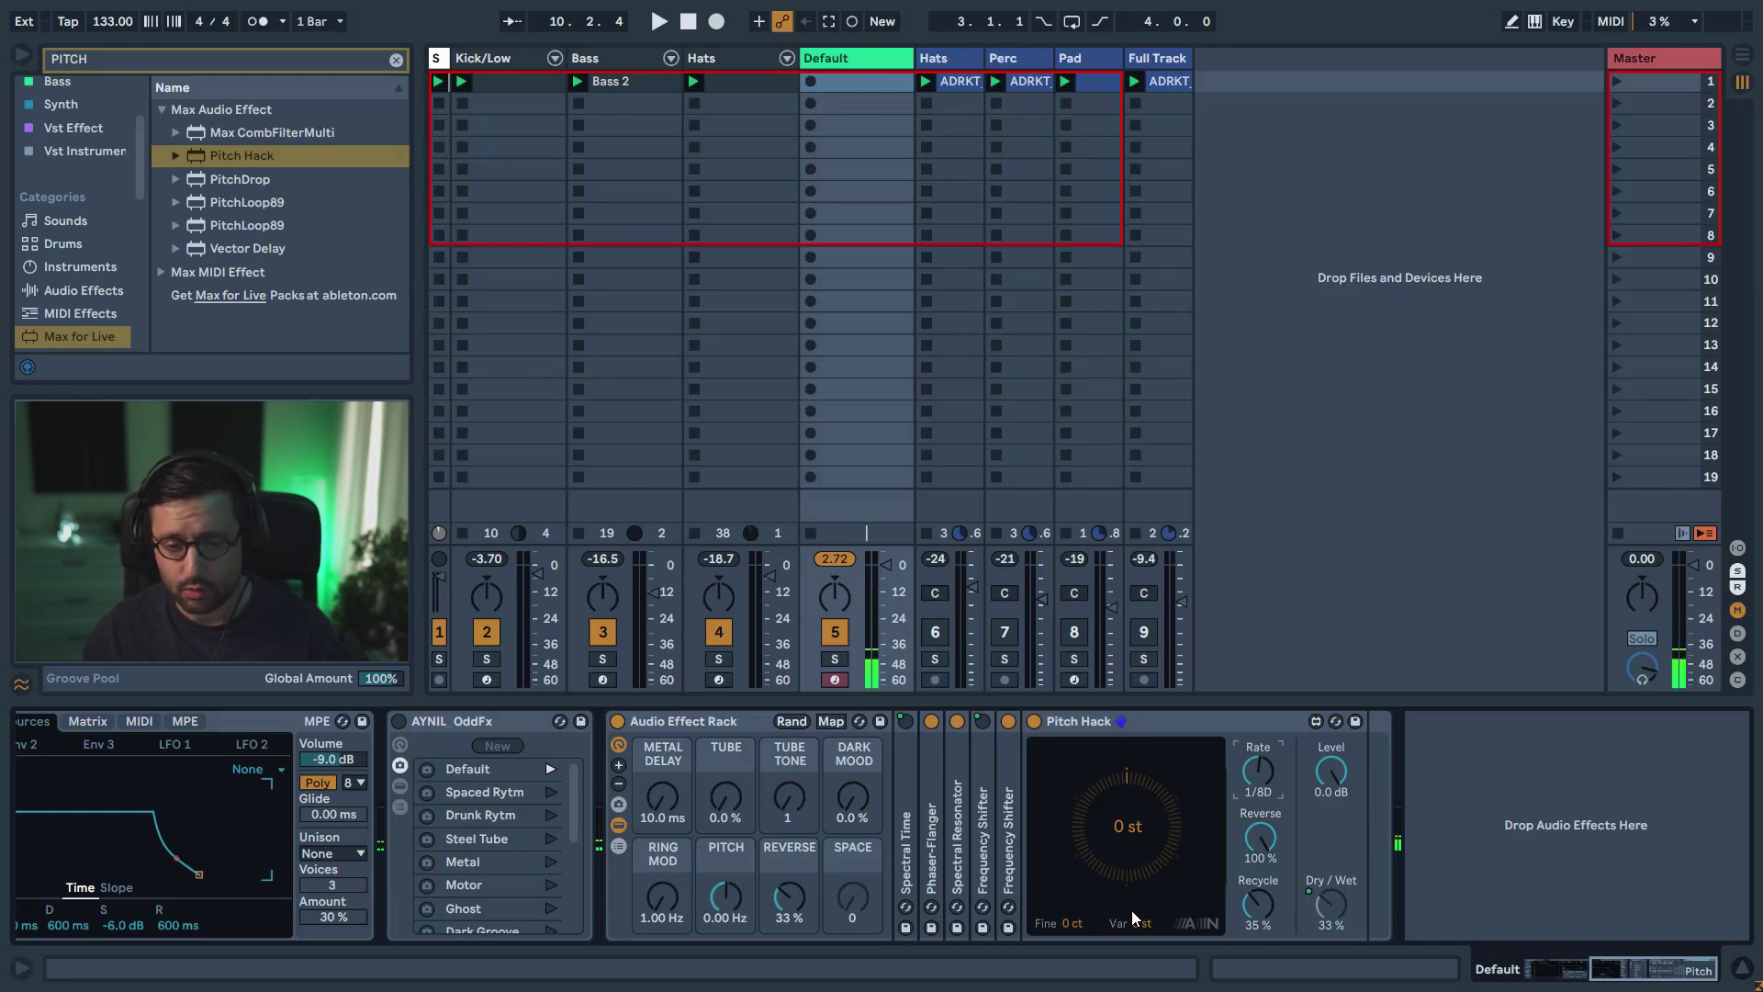
drag(1132, 828, 1132, 801)
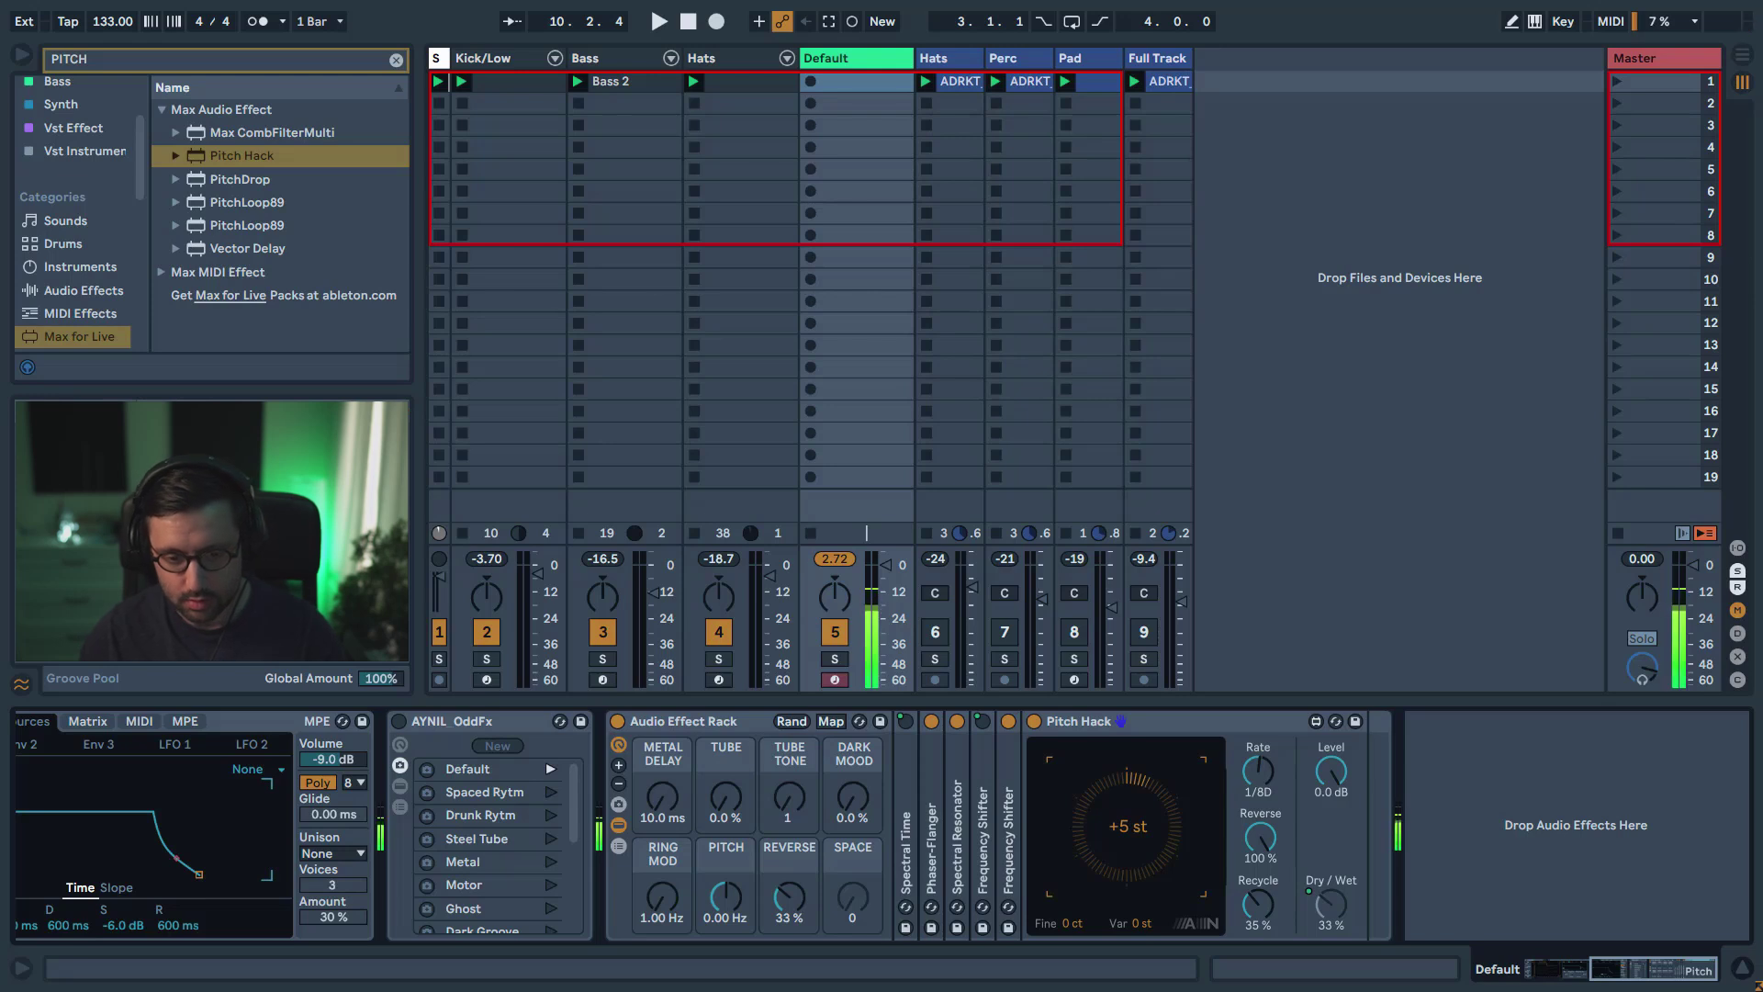
double_click(1125, 829)
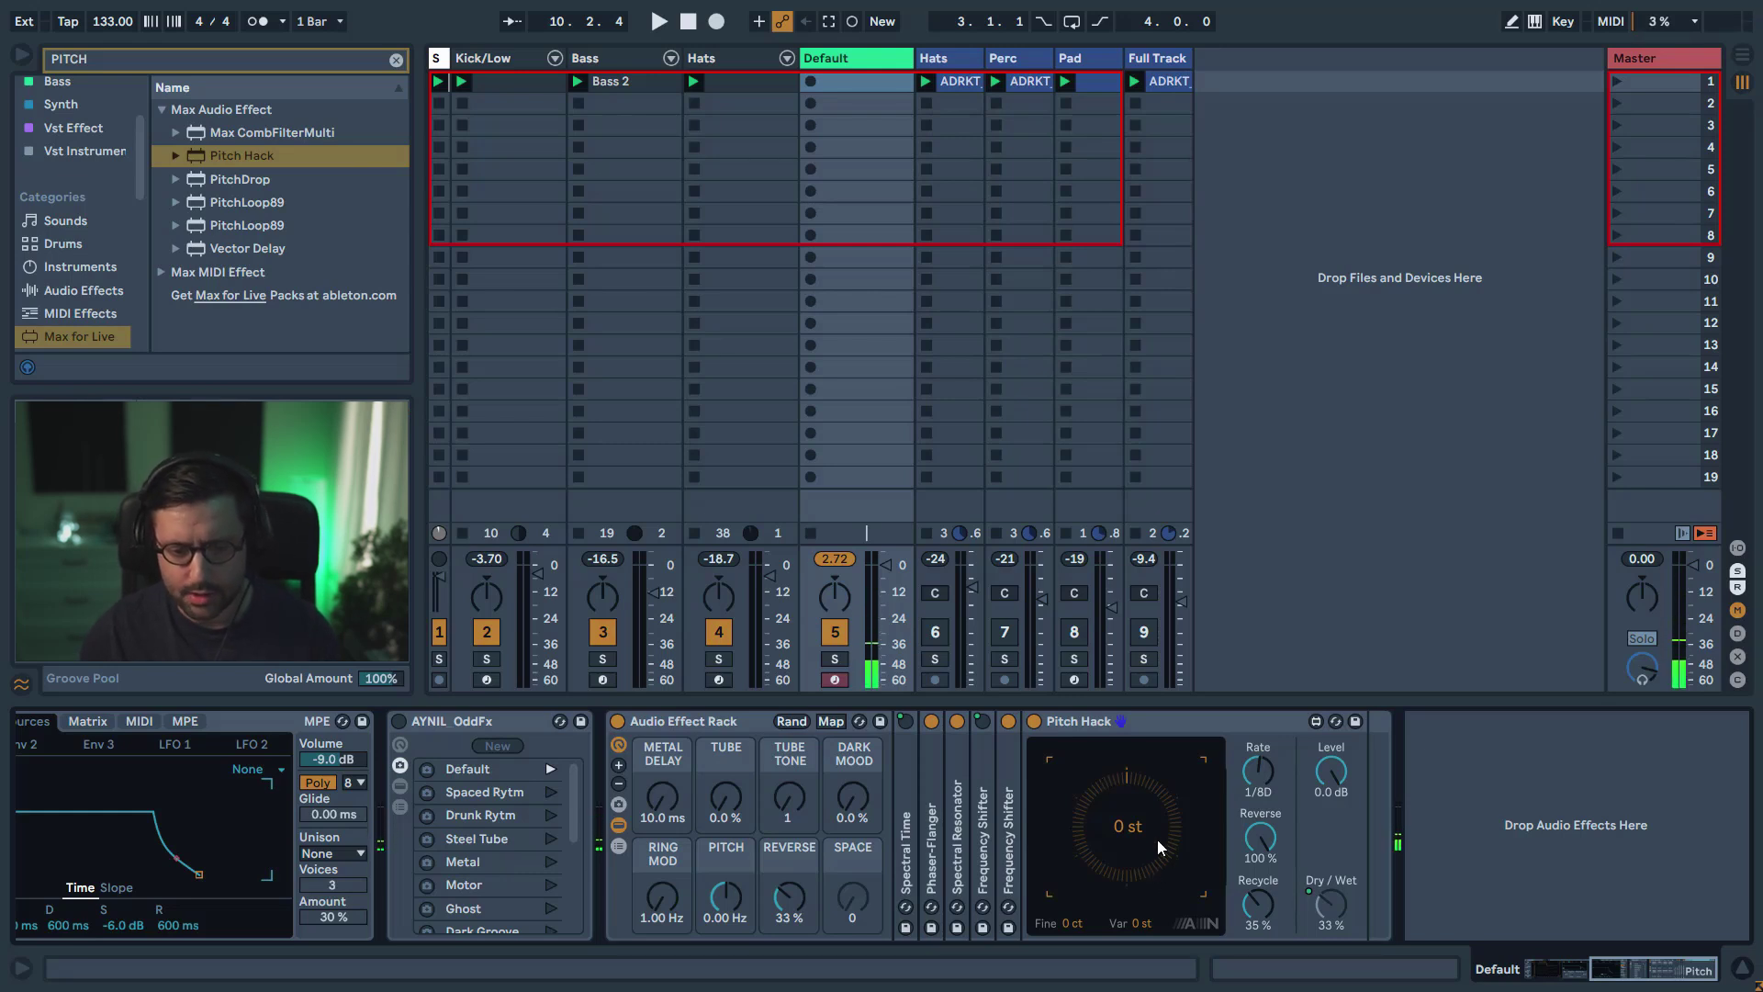
- Fold away Pitch Hack, clear the browser search and collapse the Max Audio Effect folder
double_click(1140, 721)
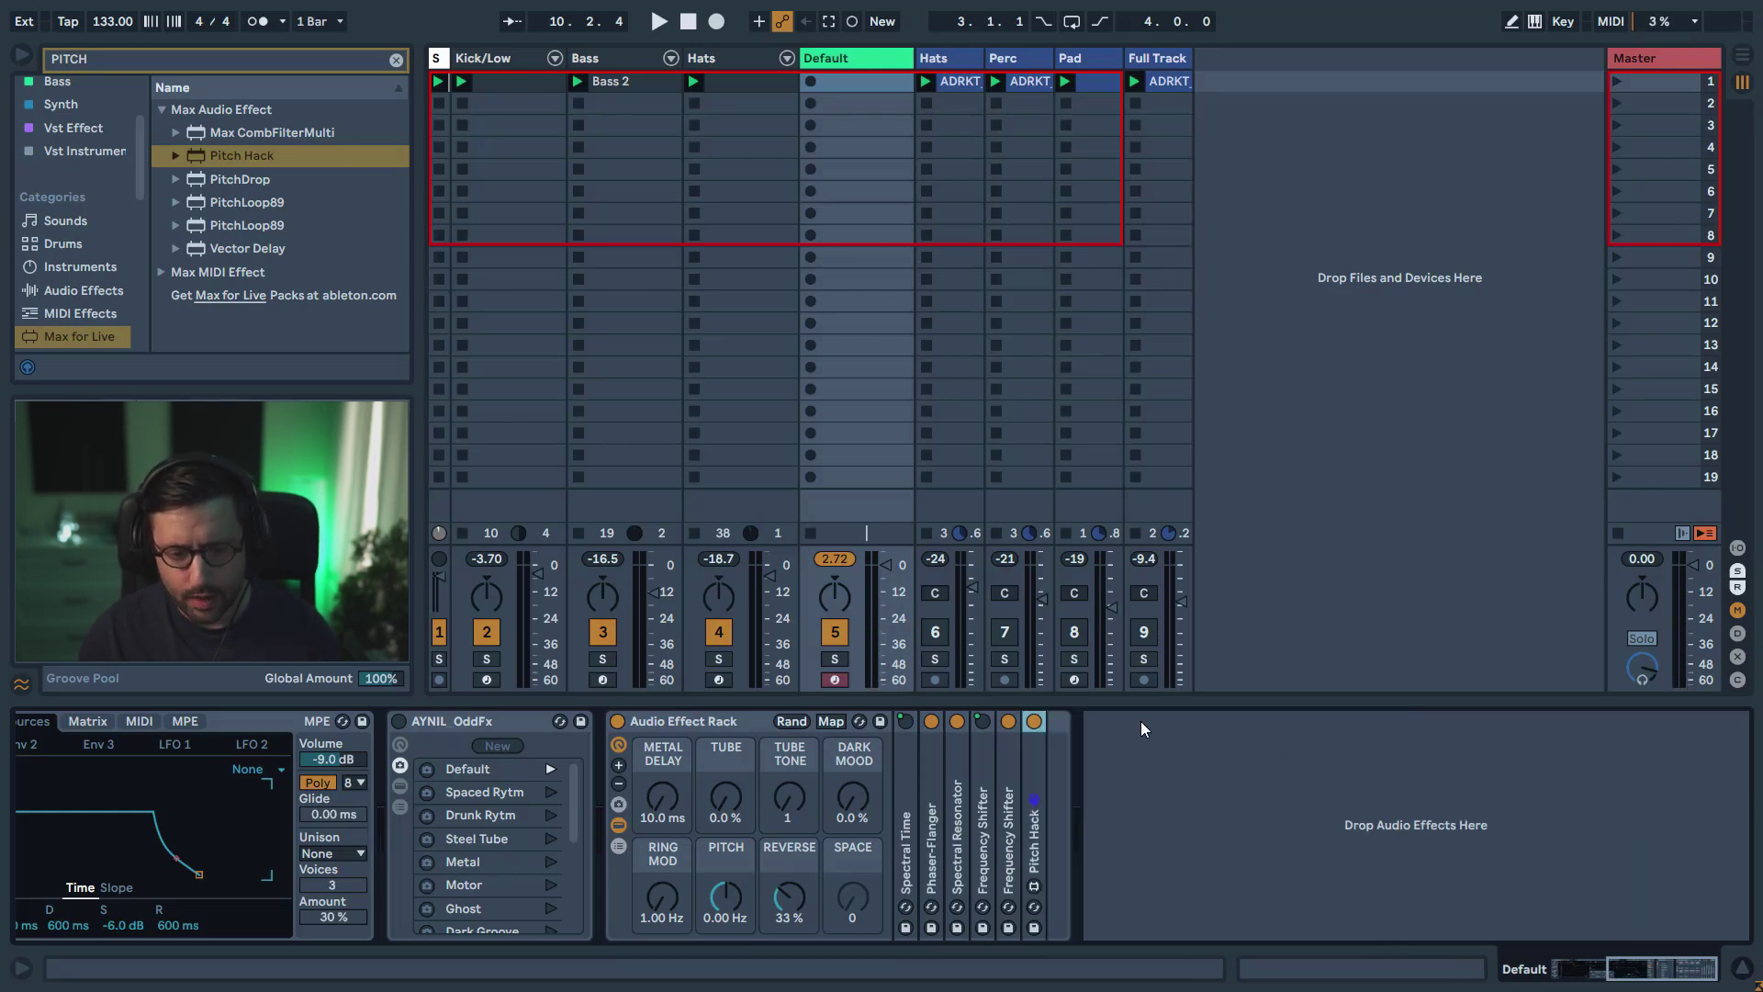
click(393, 60)
click(165, 114)
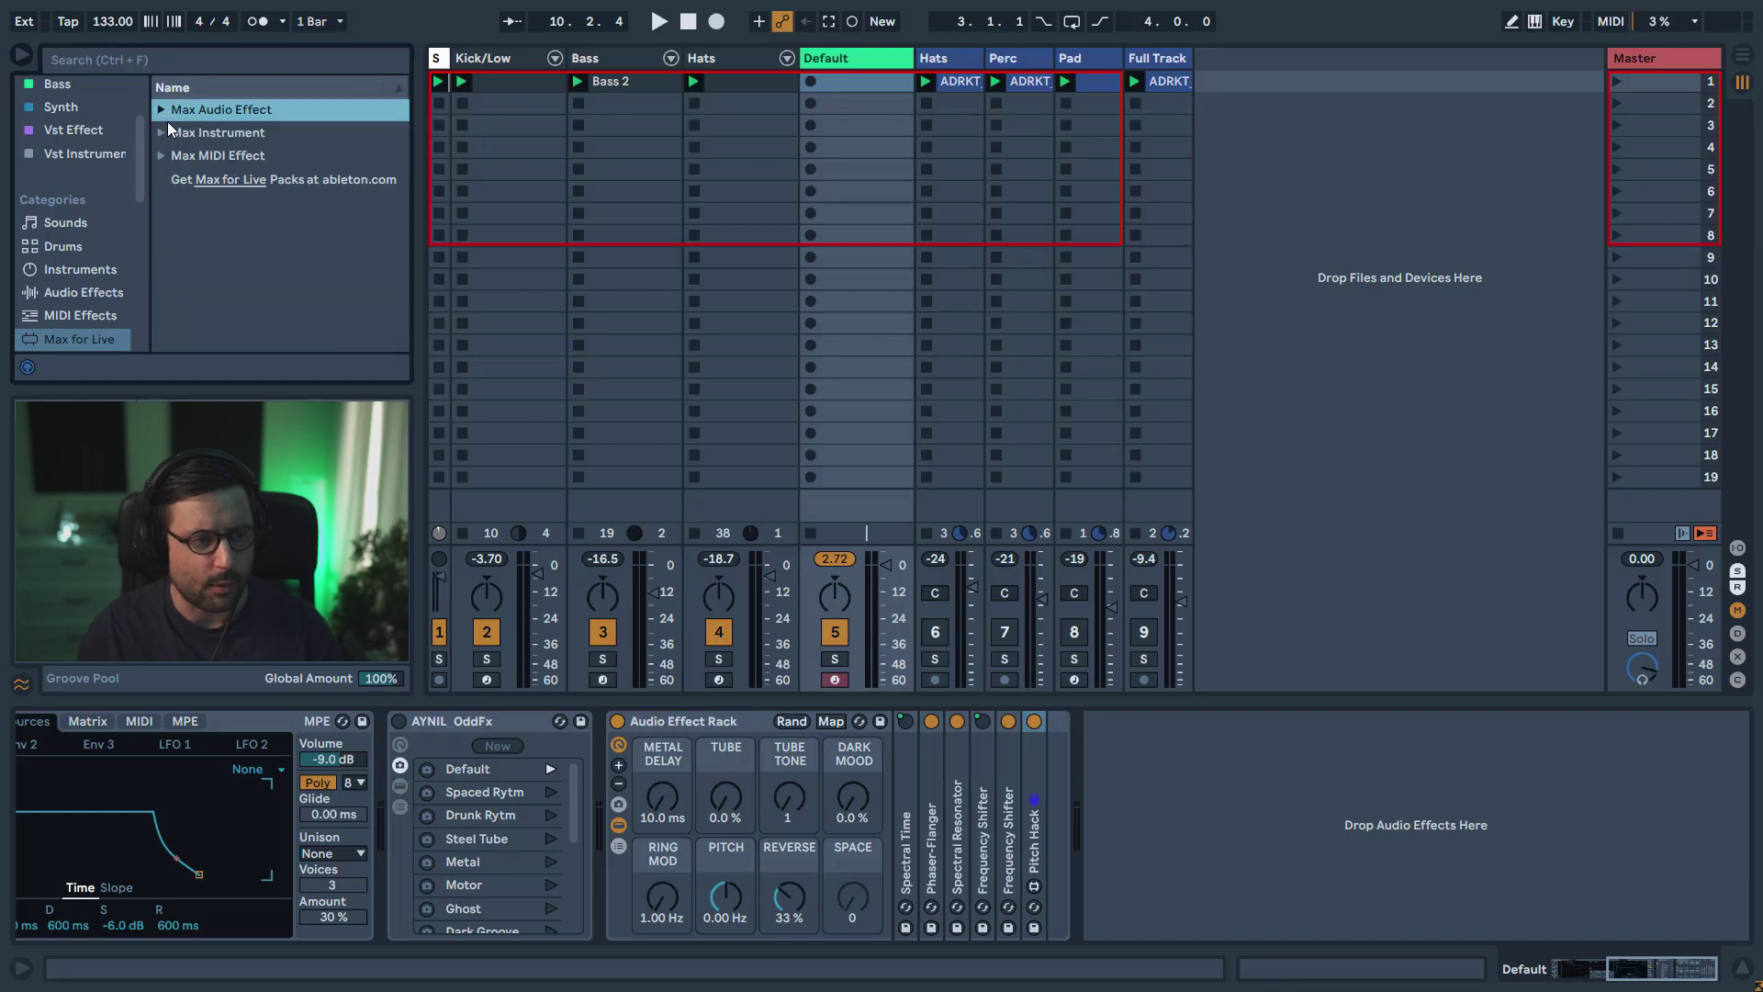
- Insert Hybrid Reverb from the Reverb & Resonance audio effects after Pitch Hack inside the rack
click(87, 291)
click(159, 230)
click(167, 250)
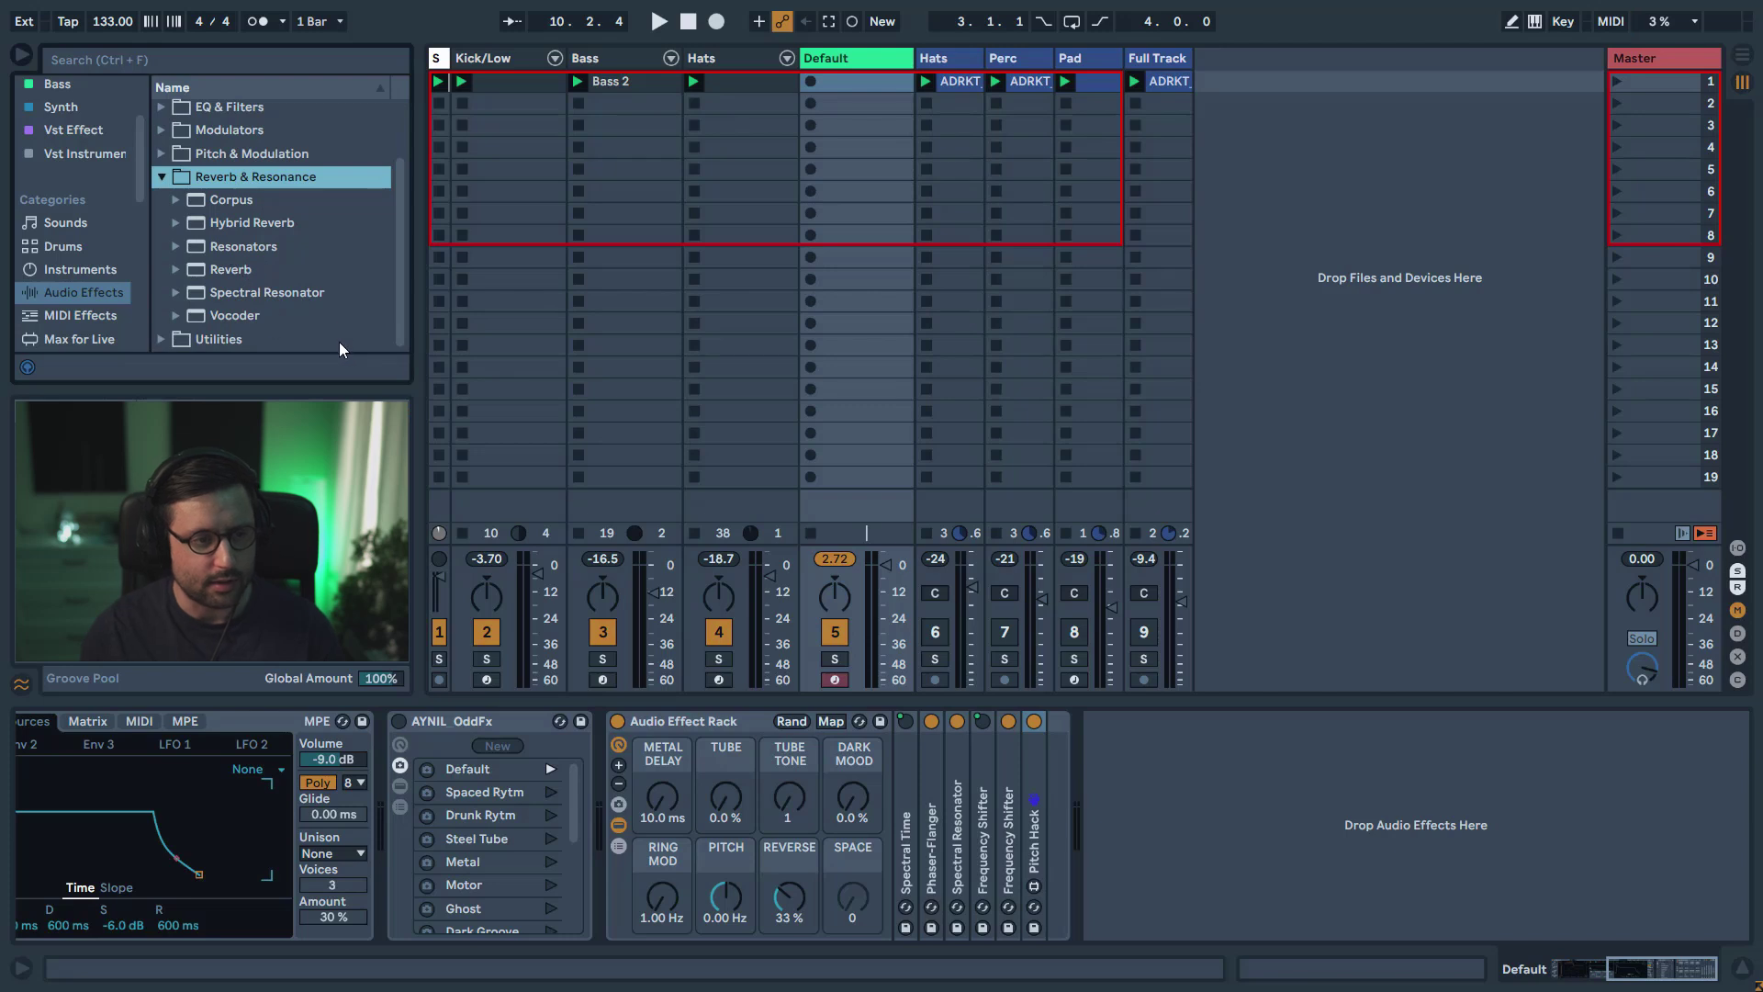
drag(230, 223, 1045, 854)
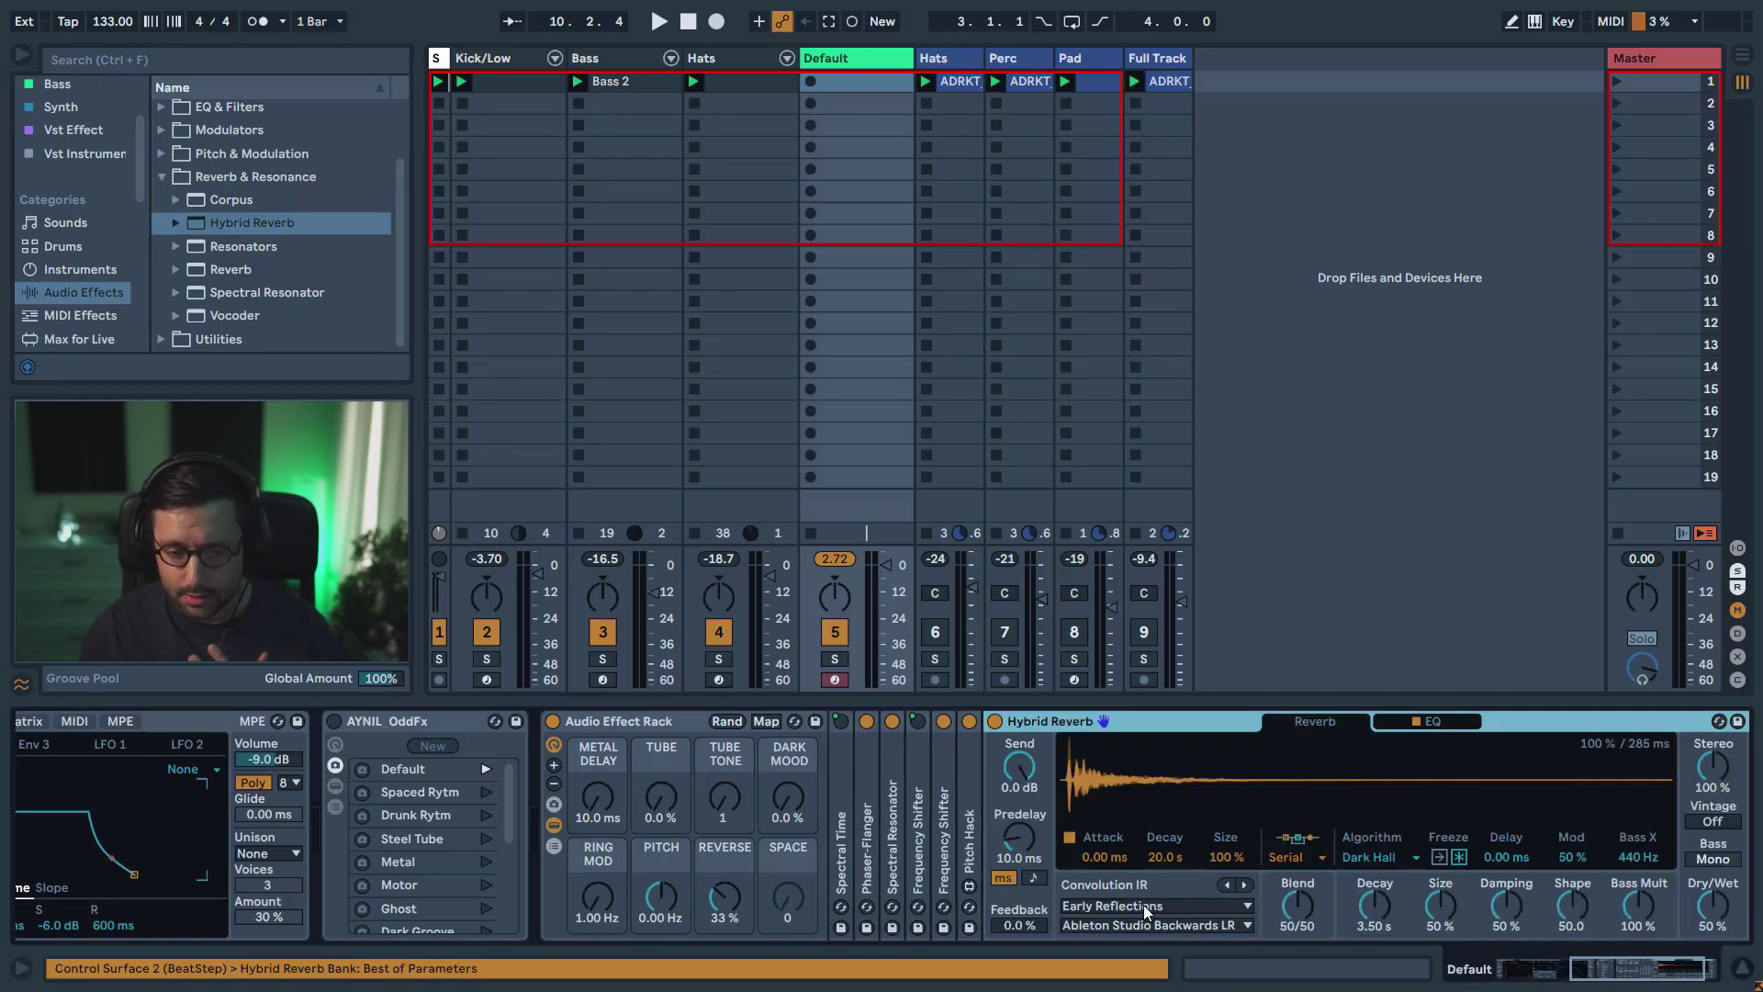
- Bring Hybrid Reverb's Blend to 100/0, choose the Egg Cups LR impulse response and set the convolution Size to 267%
drag(1288, 928, 1288, 881)
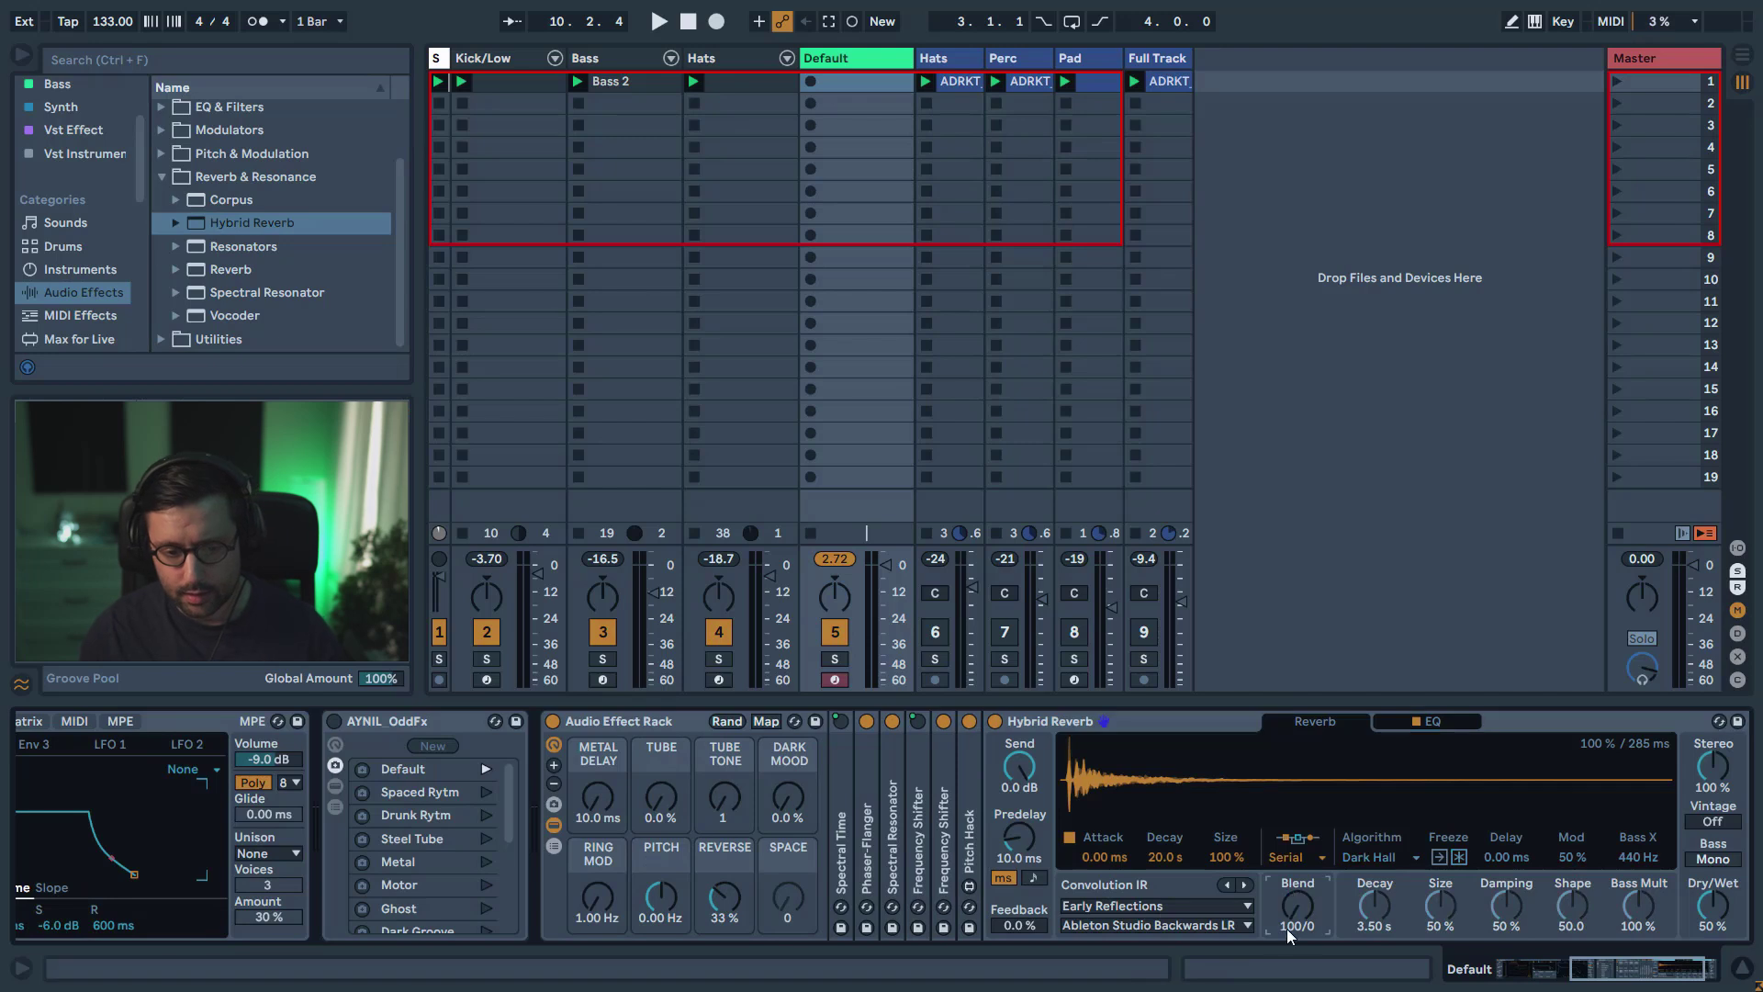
click(1181, 924)
click(1150, 668)
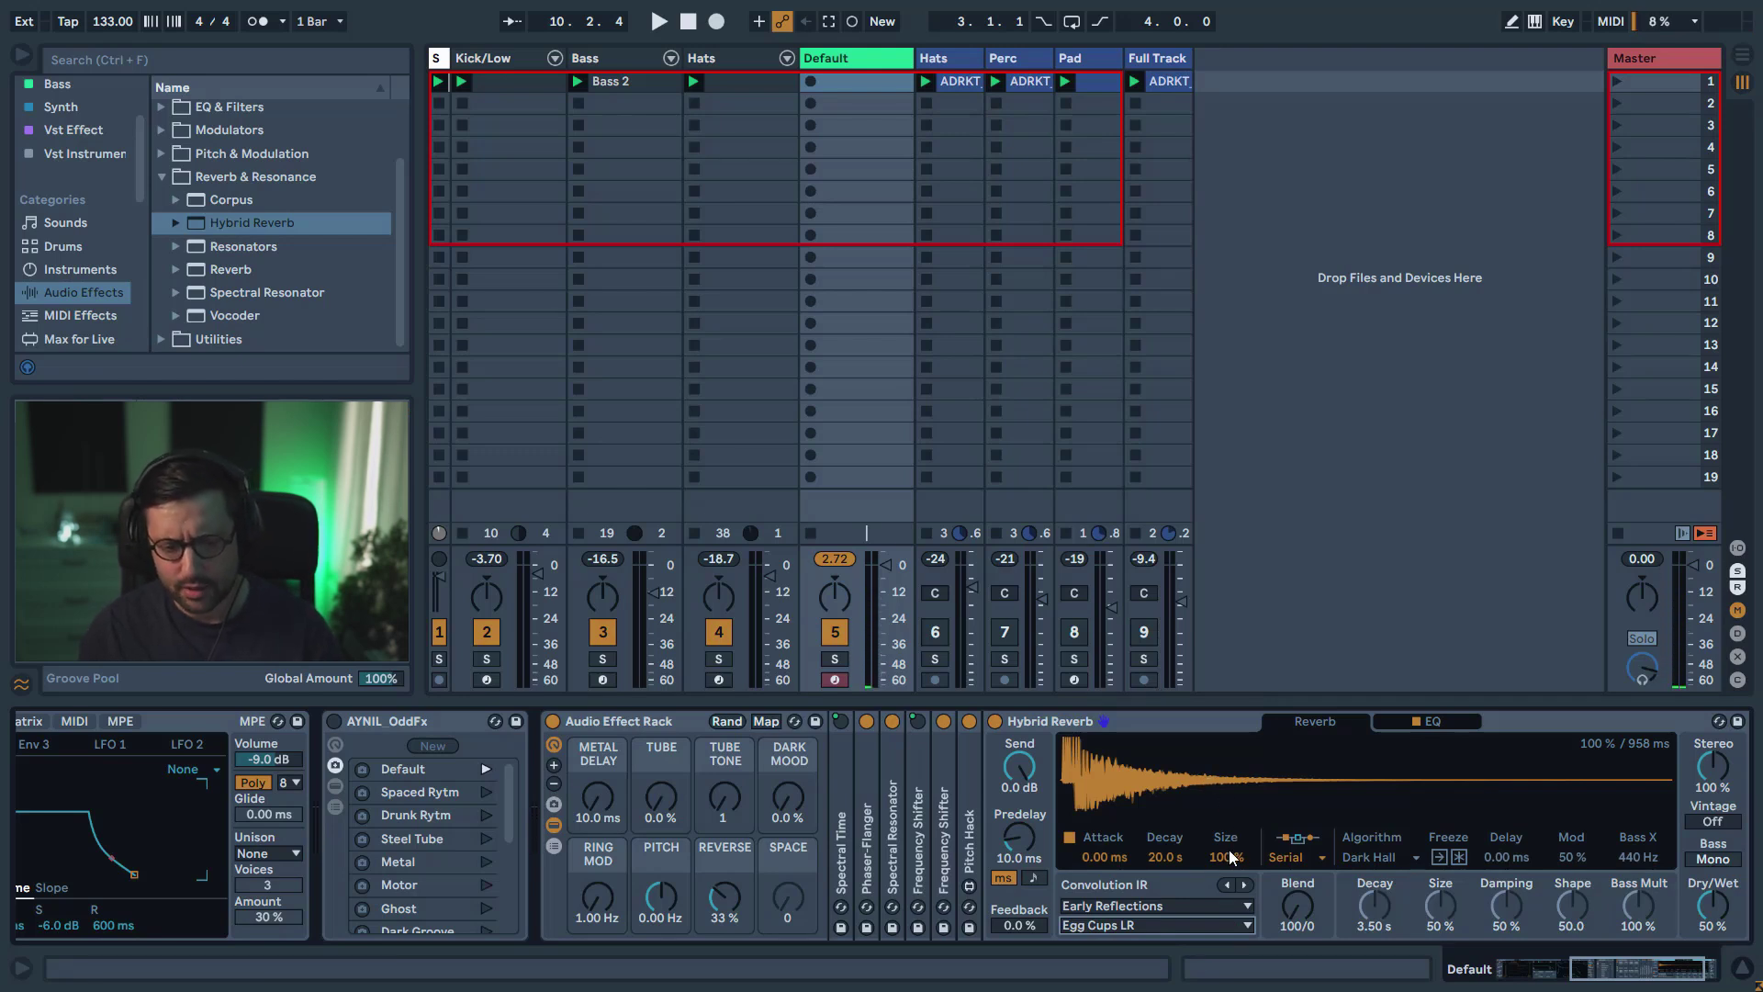
drag(1231, 860, 1230, 789)
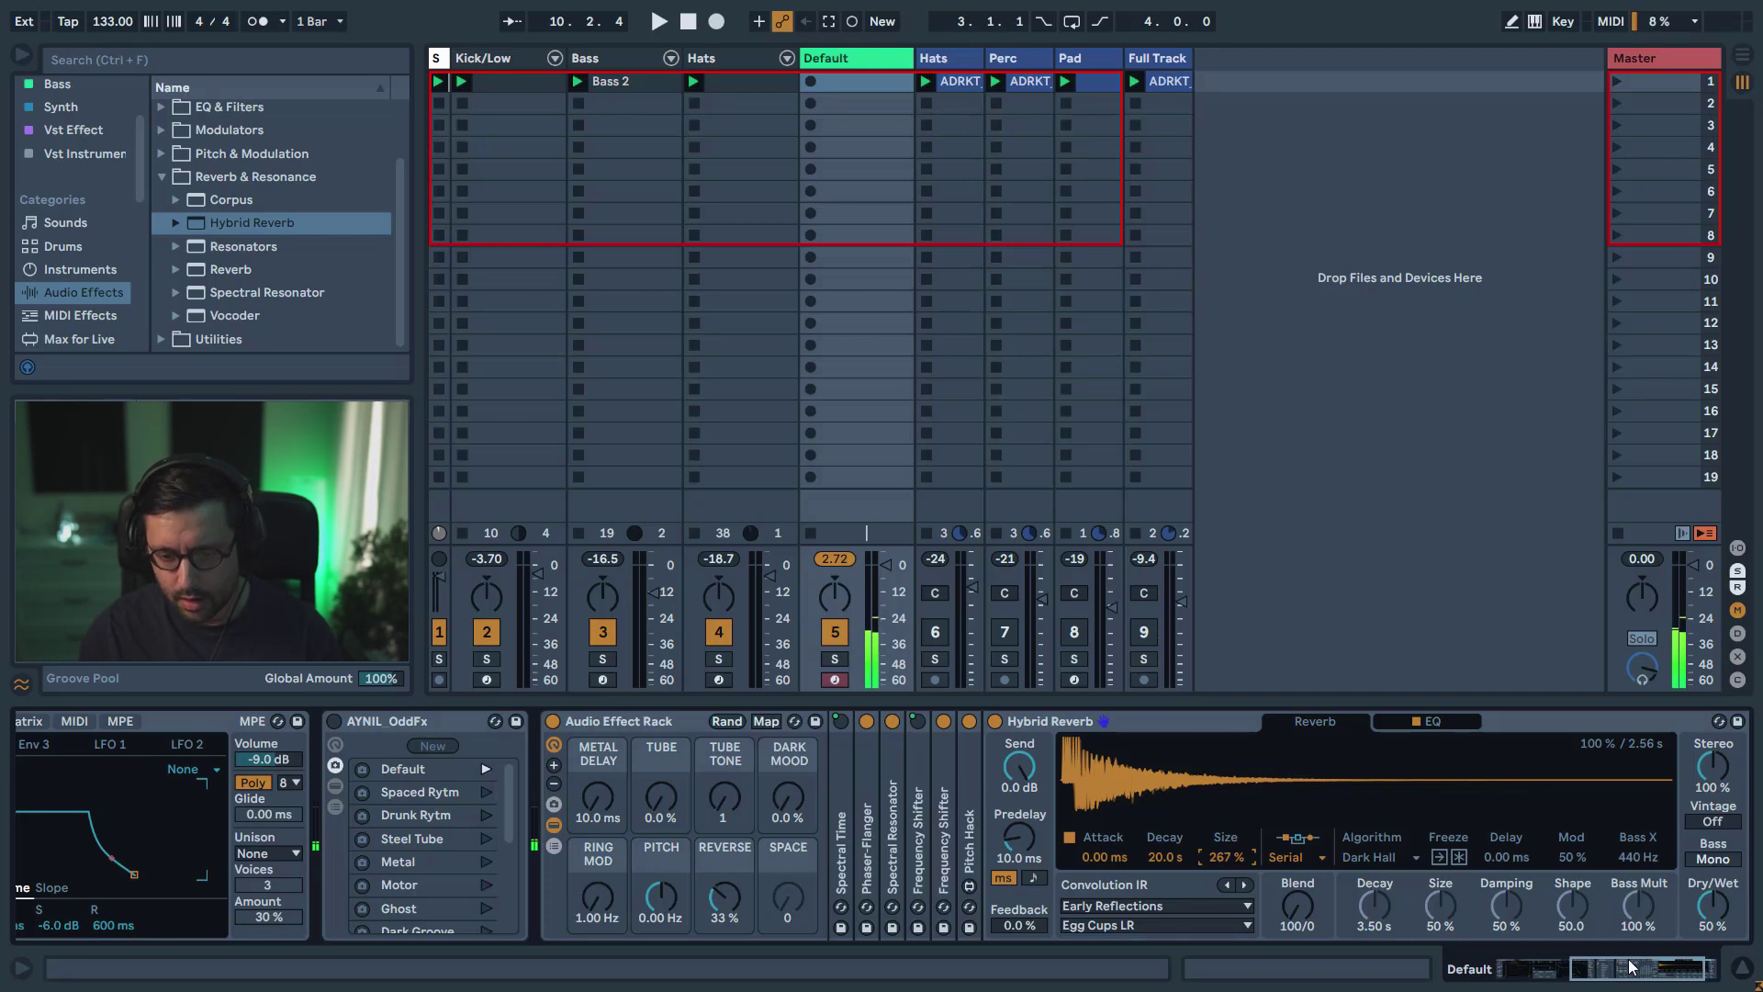
- Return Hybrid Reverb's Blend to 50/50, switch the algorithm to Quartz and lower Mod and Diffusion to 0%
scroll(1164, 897, right, 3)
drag(1124, 907, 1124, 946)
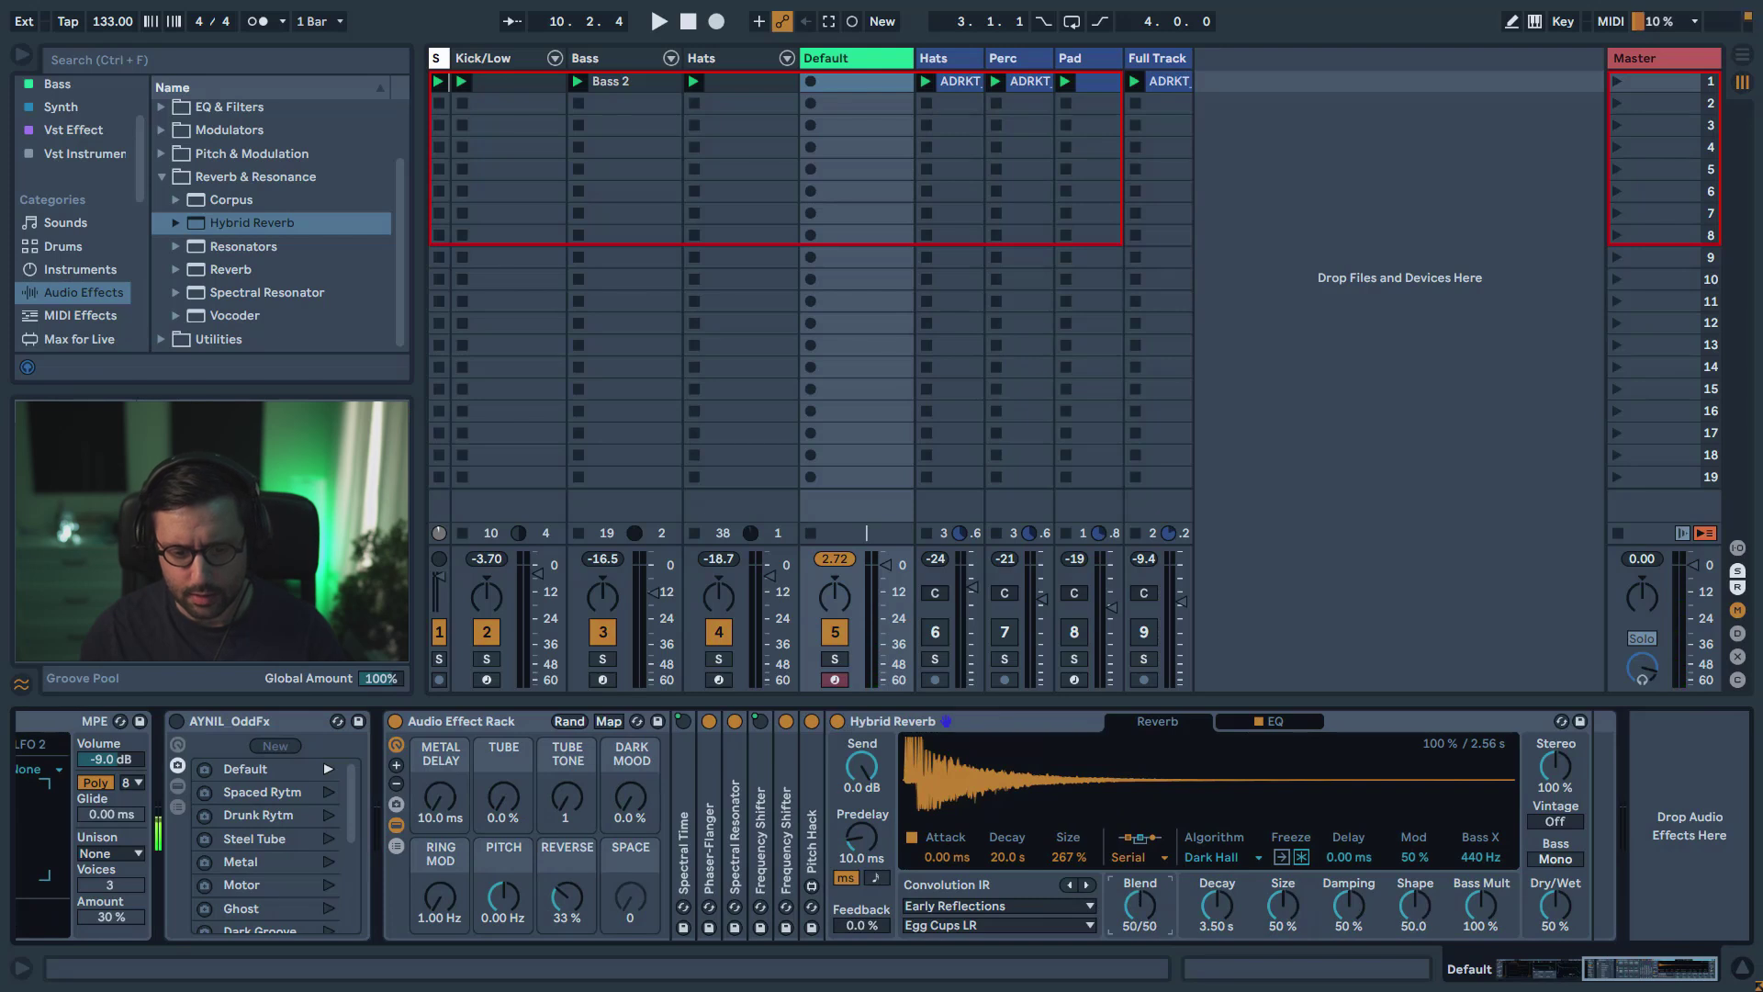
click(1221, 859)
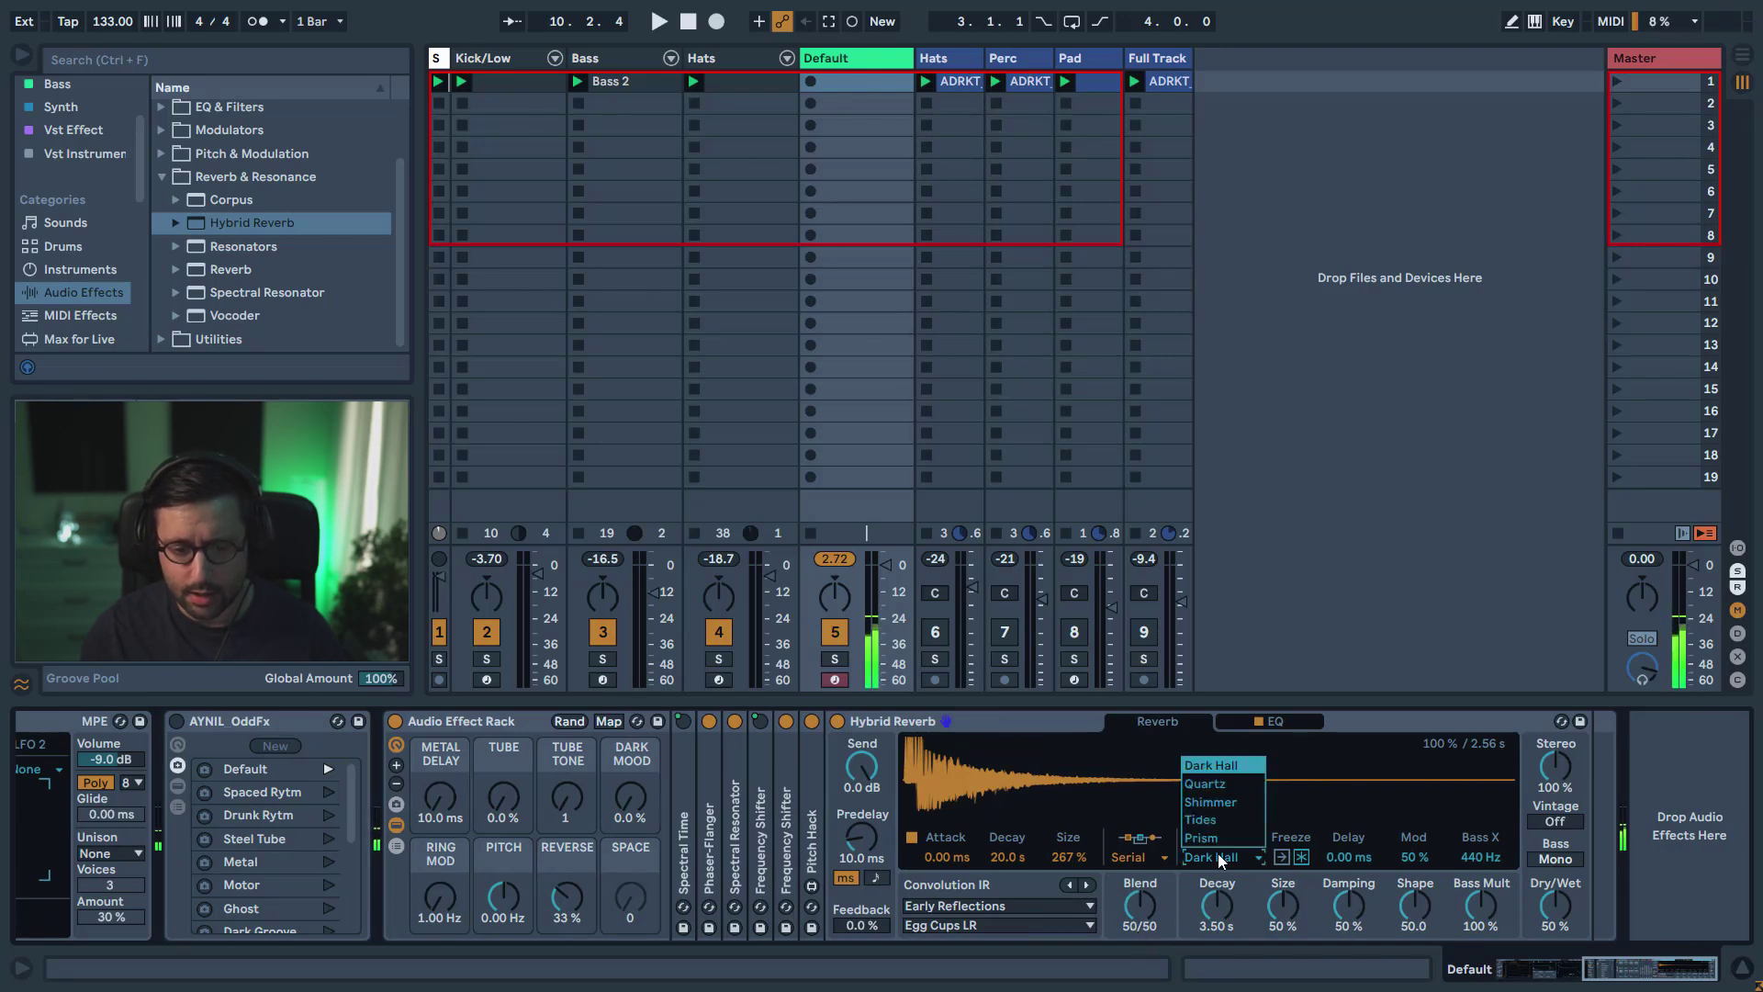
click(1208, 785)
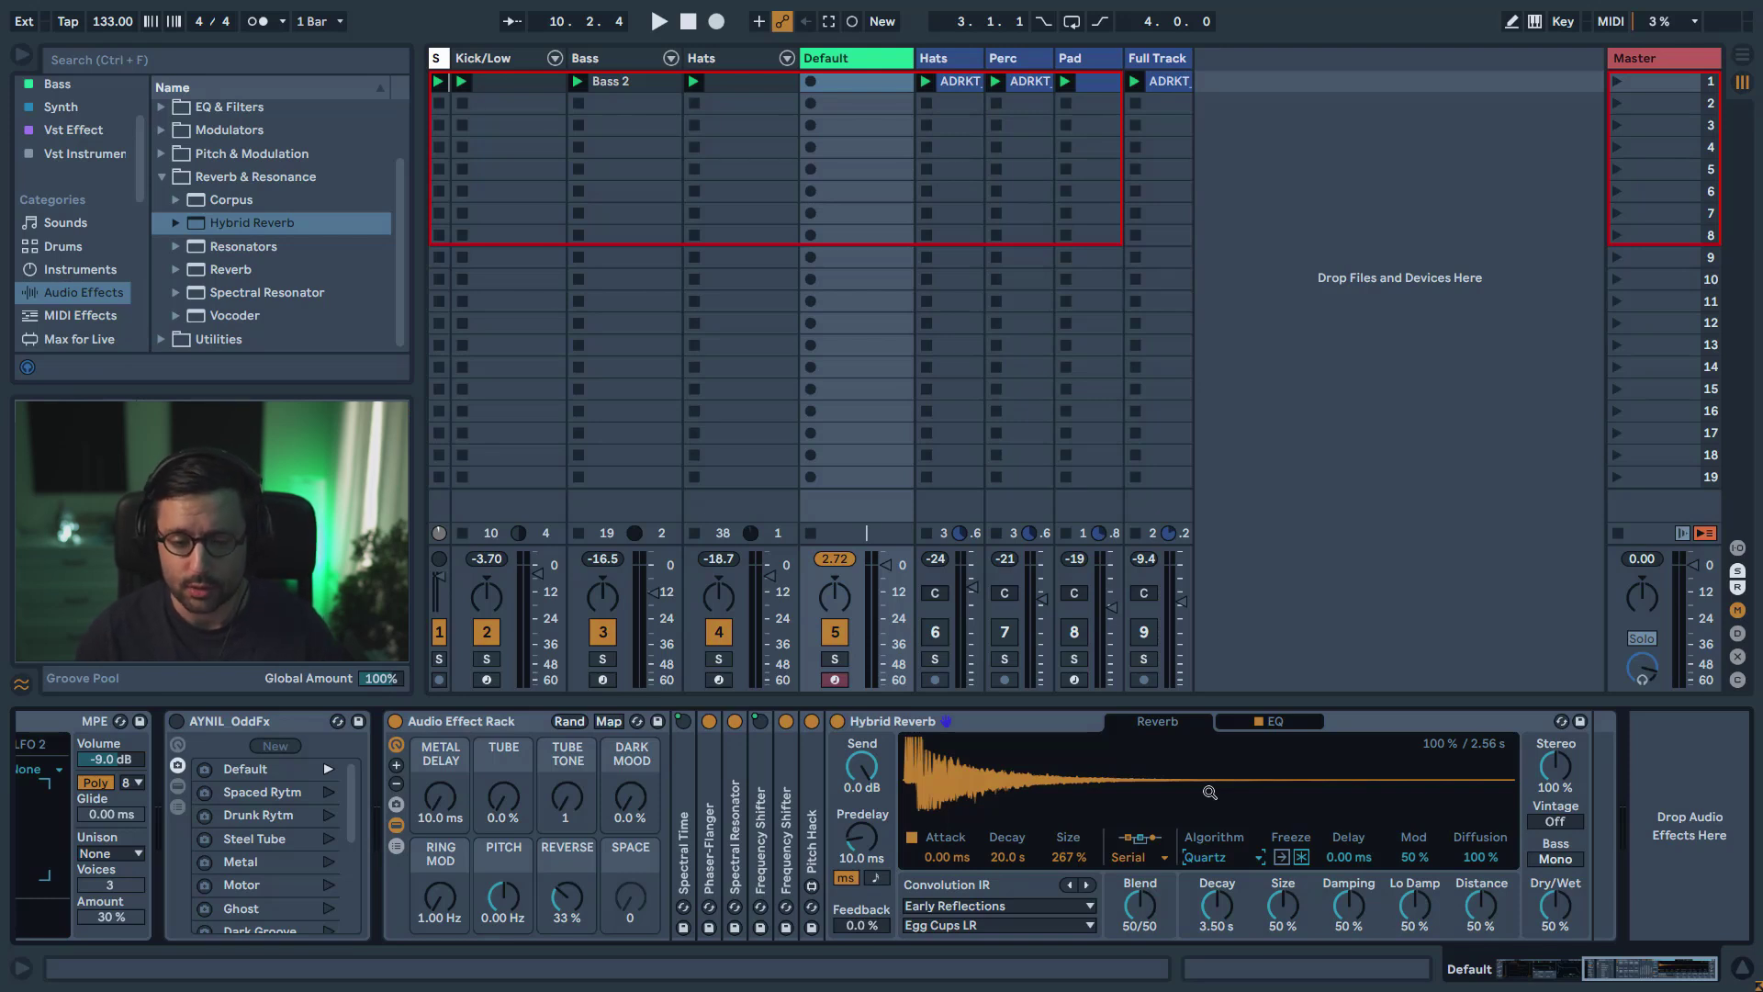
drag(1419, 859, 1419, 914)
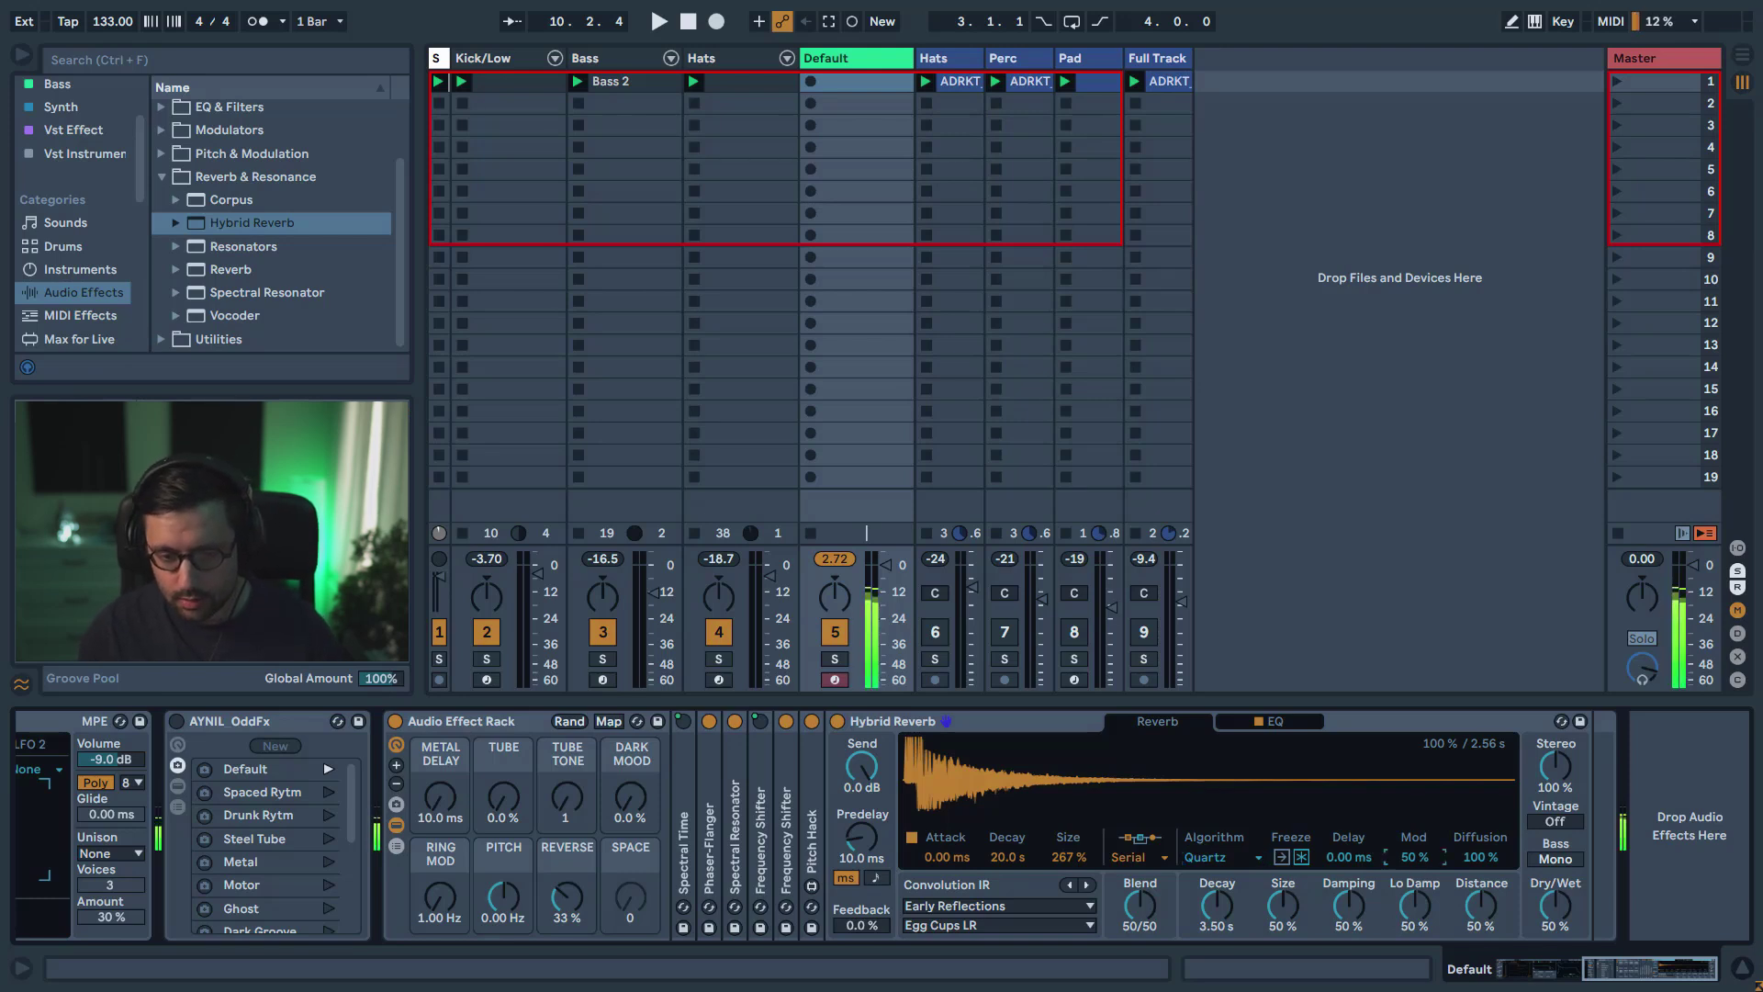
drag(1484, 852, 1484, 909)
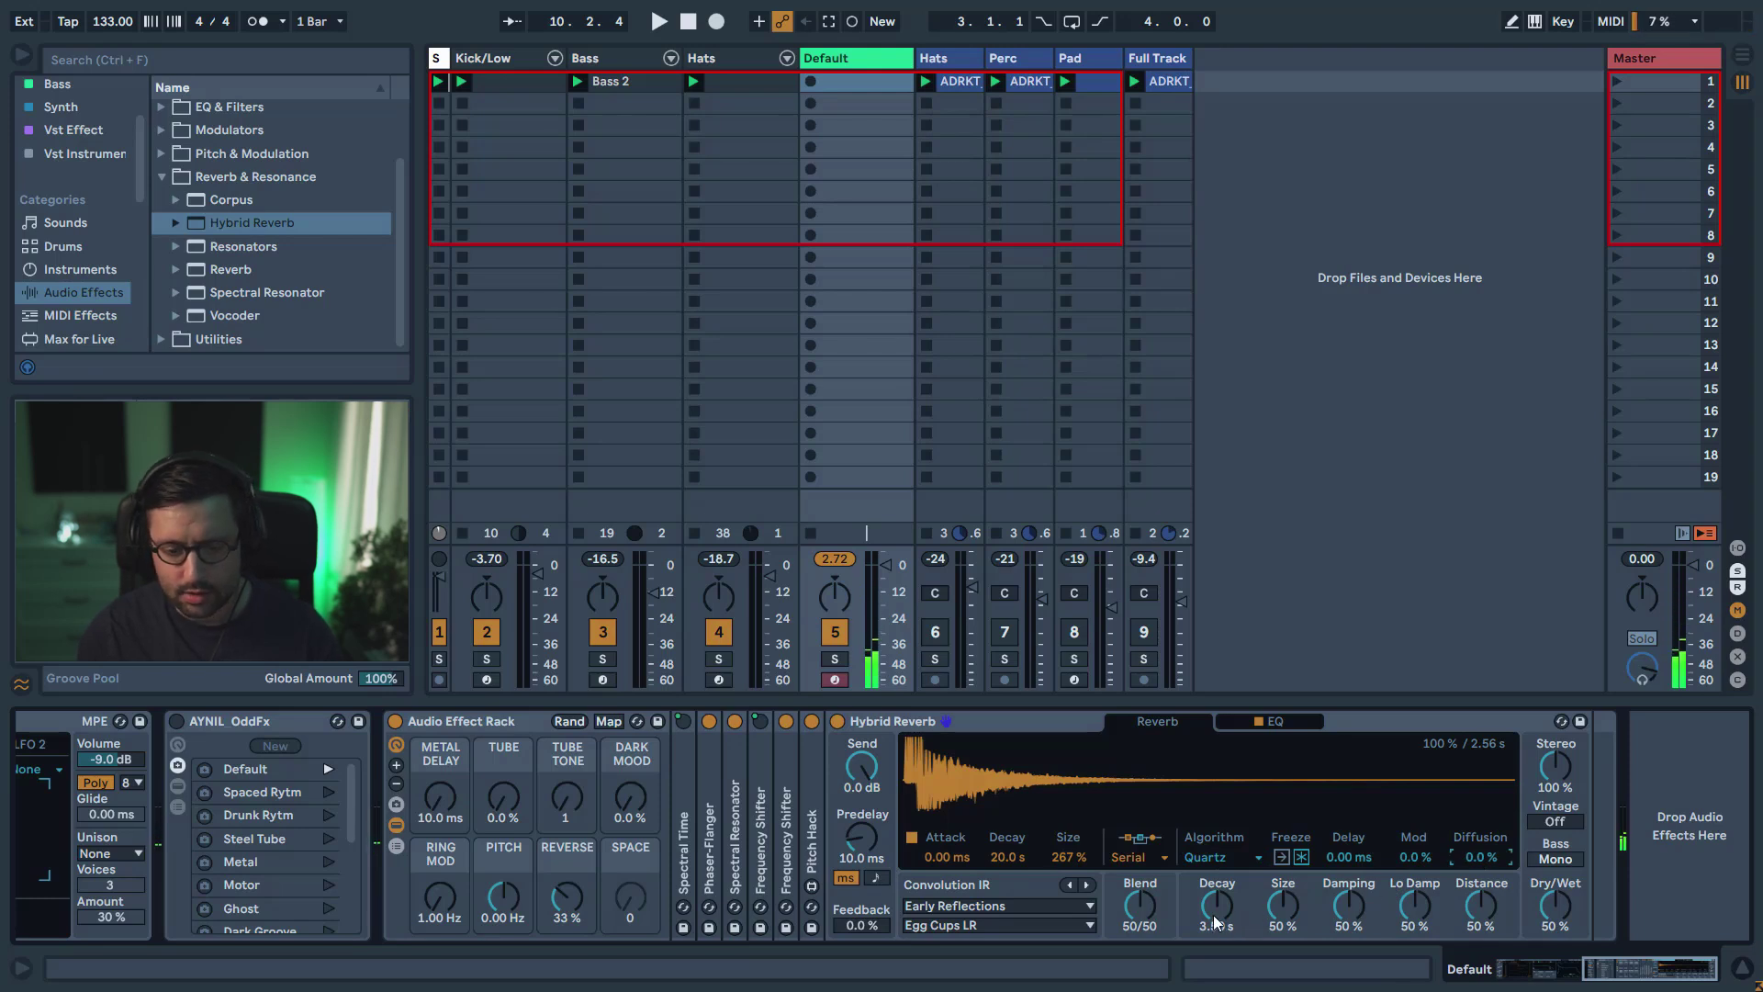
- Set the Quartz algorithm's Size to 62%, Damping to 64%, Lo Damp to 0% and Distance to 75%
drag(1286, 913, 1317, 911)
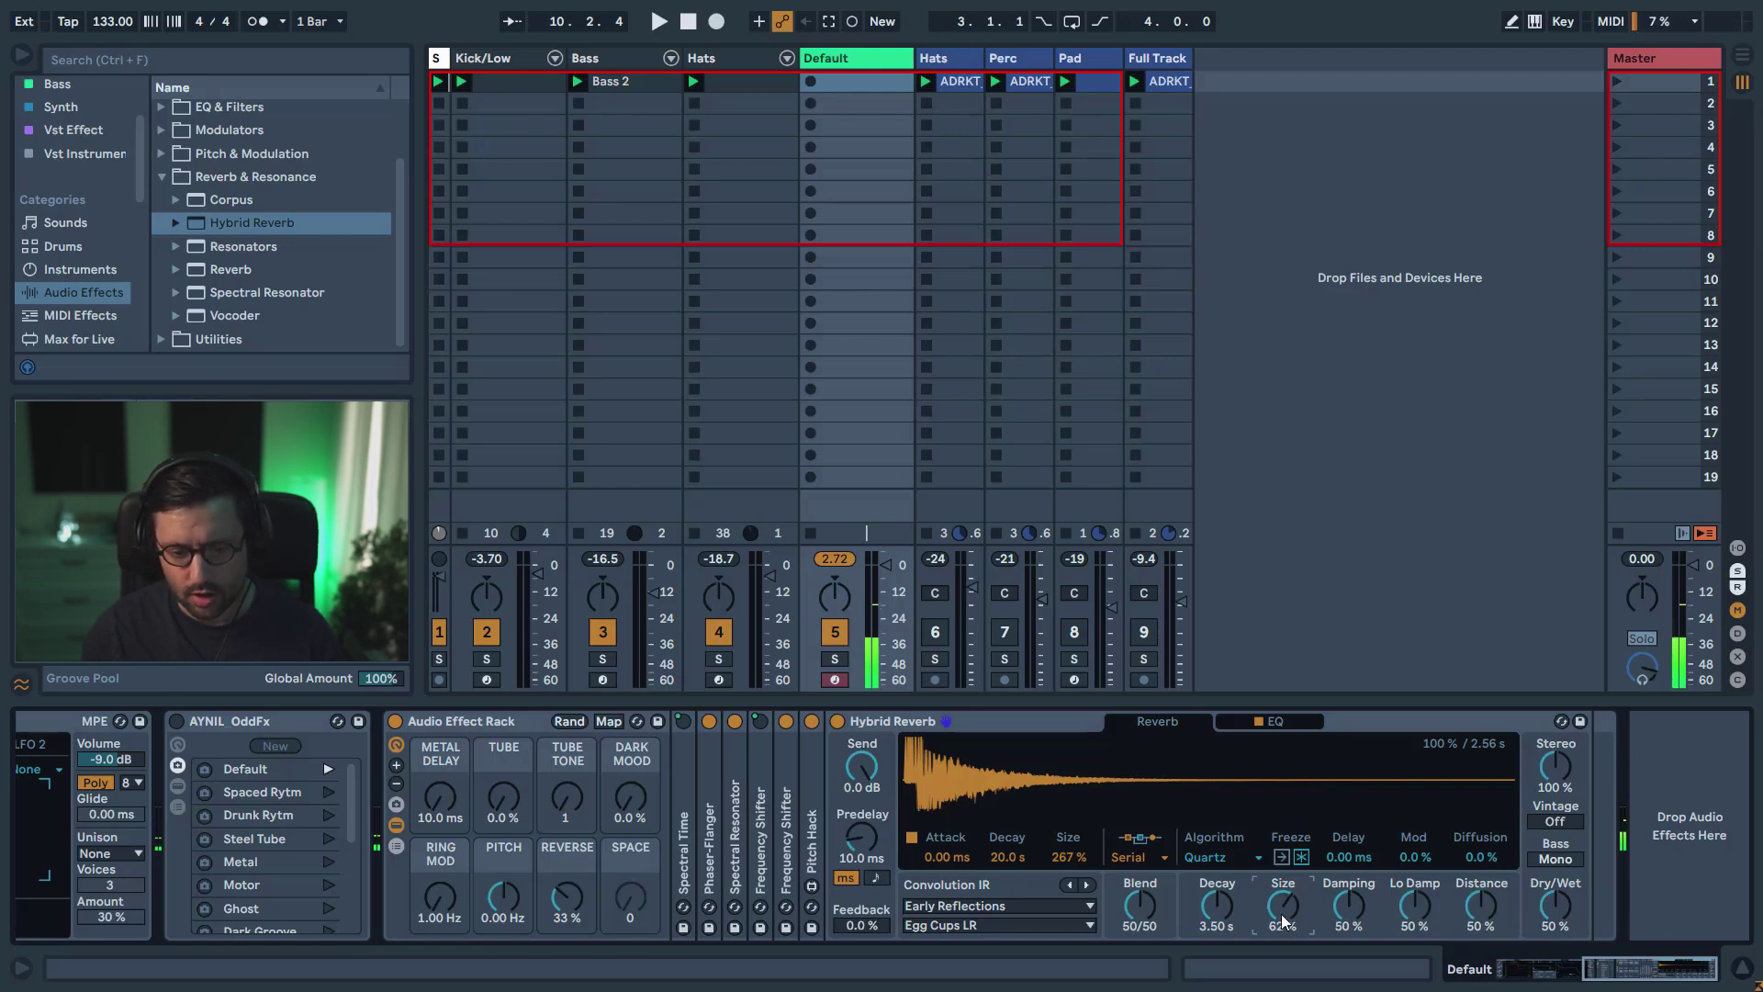
click(1344, 912)
drag(1344, 912, 1344, 902)
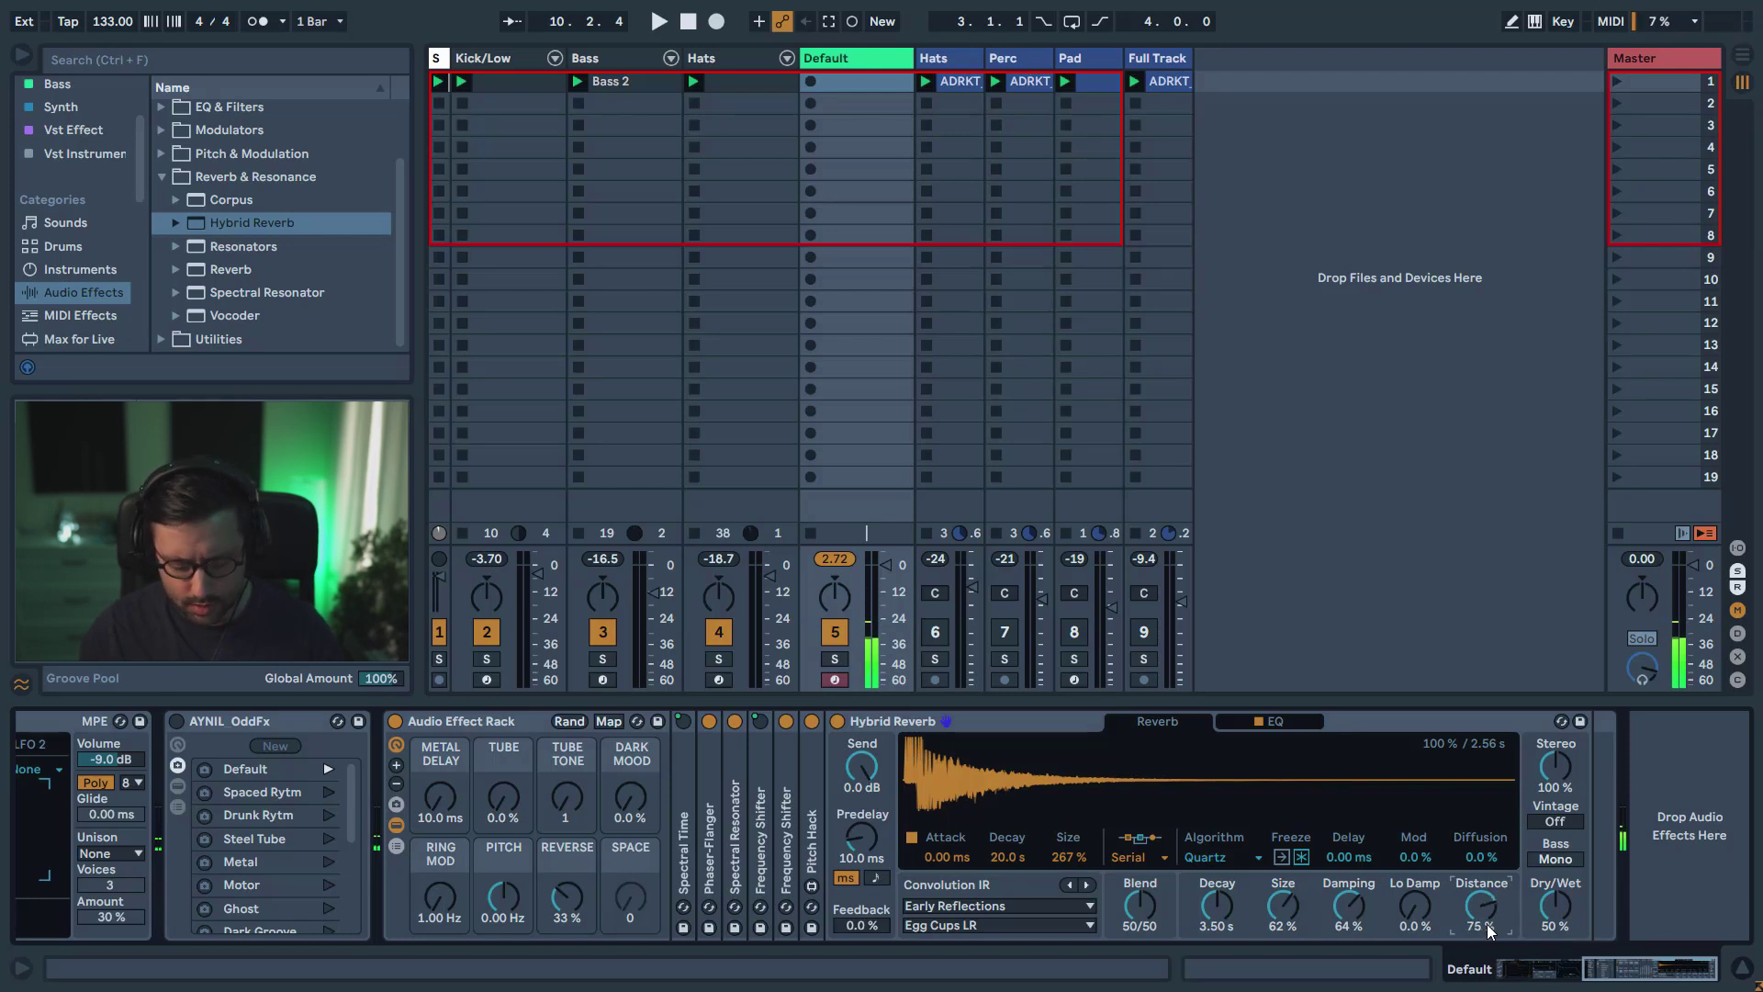
- Map Hybrid Reverb's Dry/Wet to the SPACE macro, set SPACE to 34% and reset REVERSE to 0%
right_click(1555, 905)
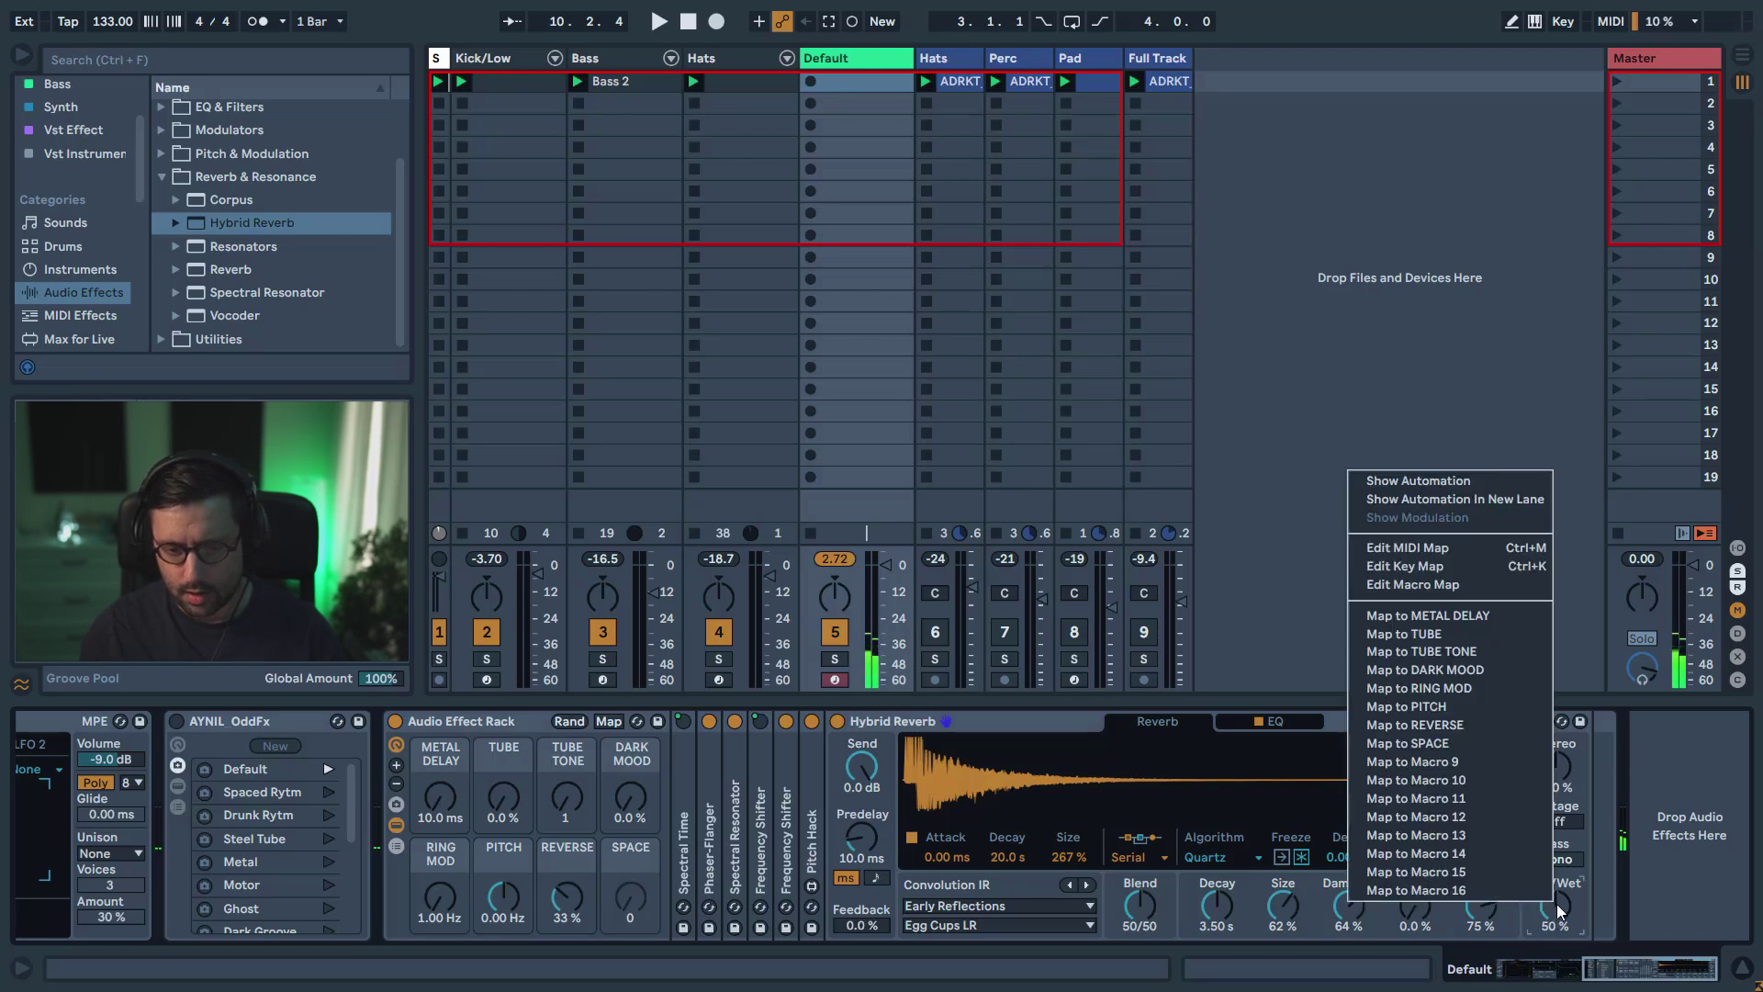
click(1484, 742)
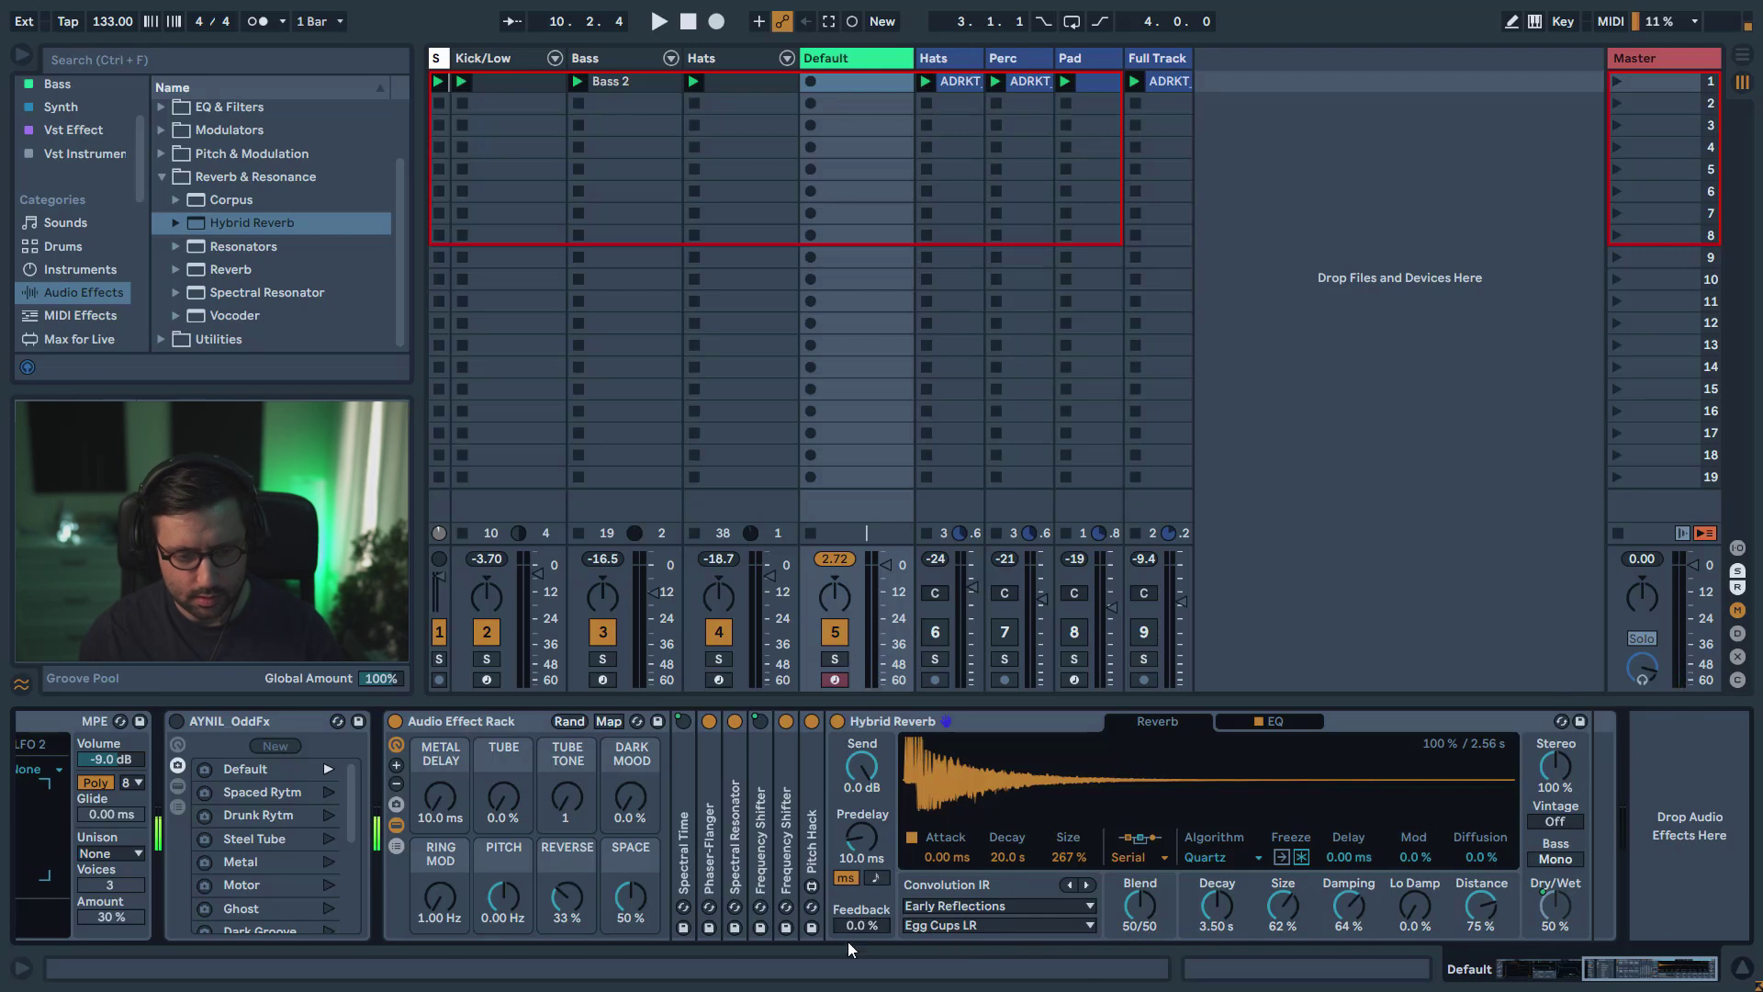
drag(625, 898, 628, 905)
click(566, 896)
key(Delete)
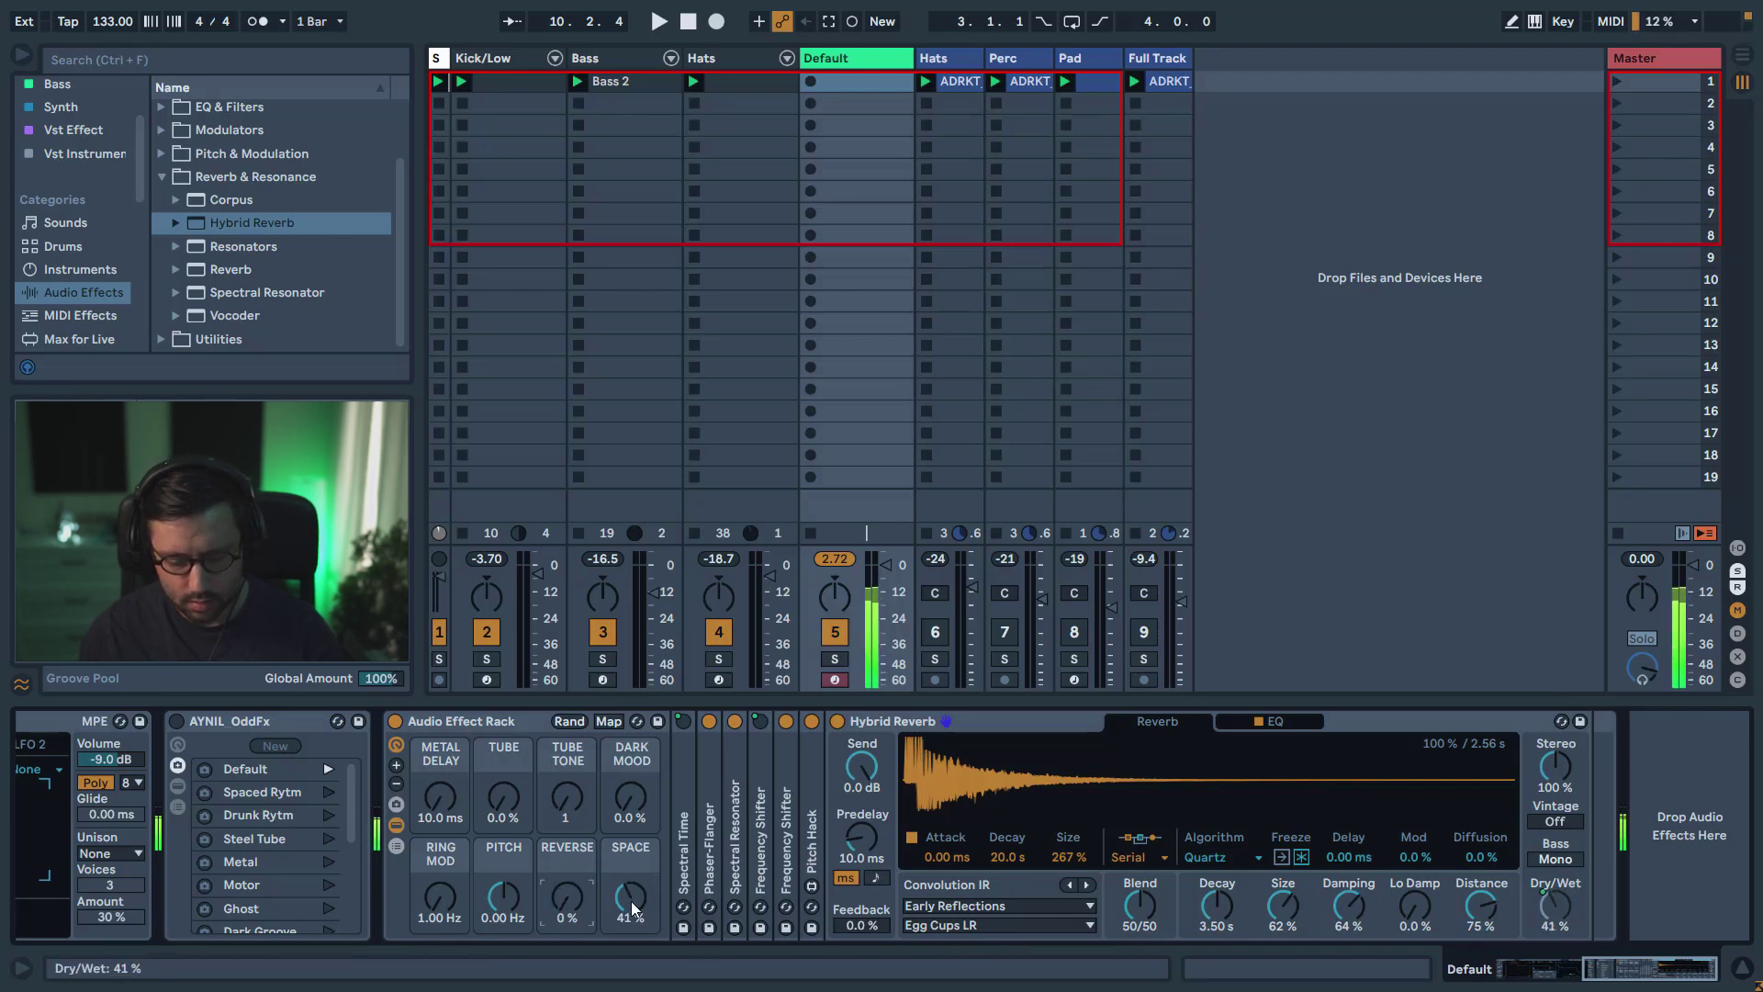
drag(632, 901, 633, 907)
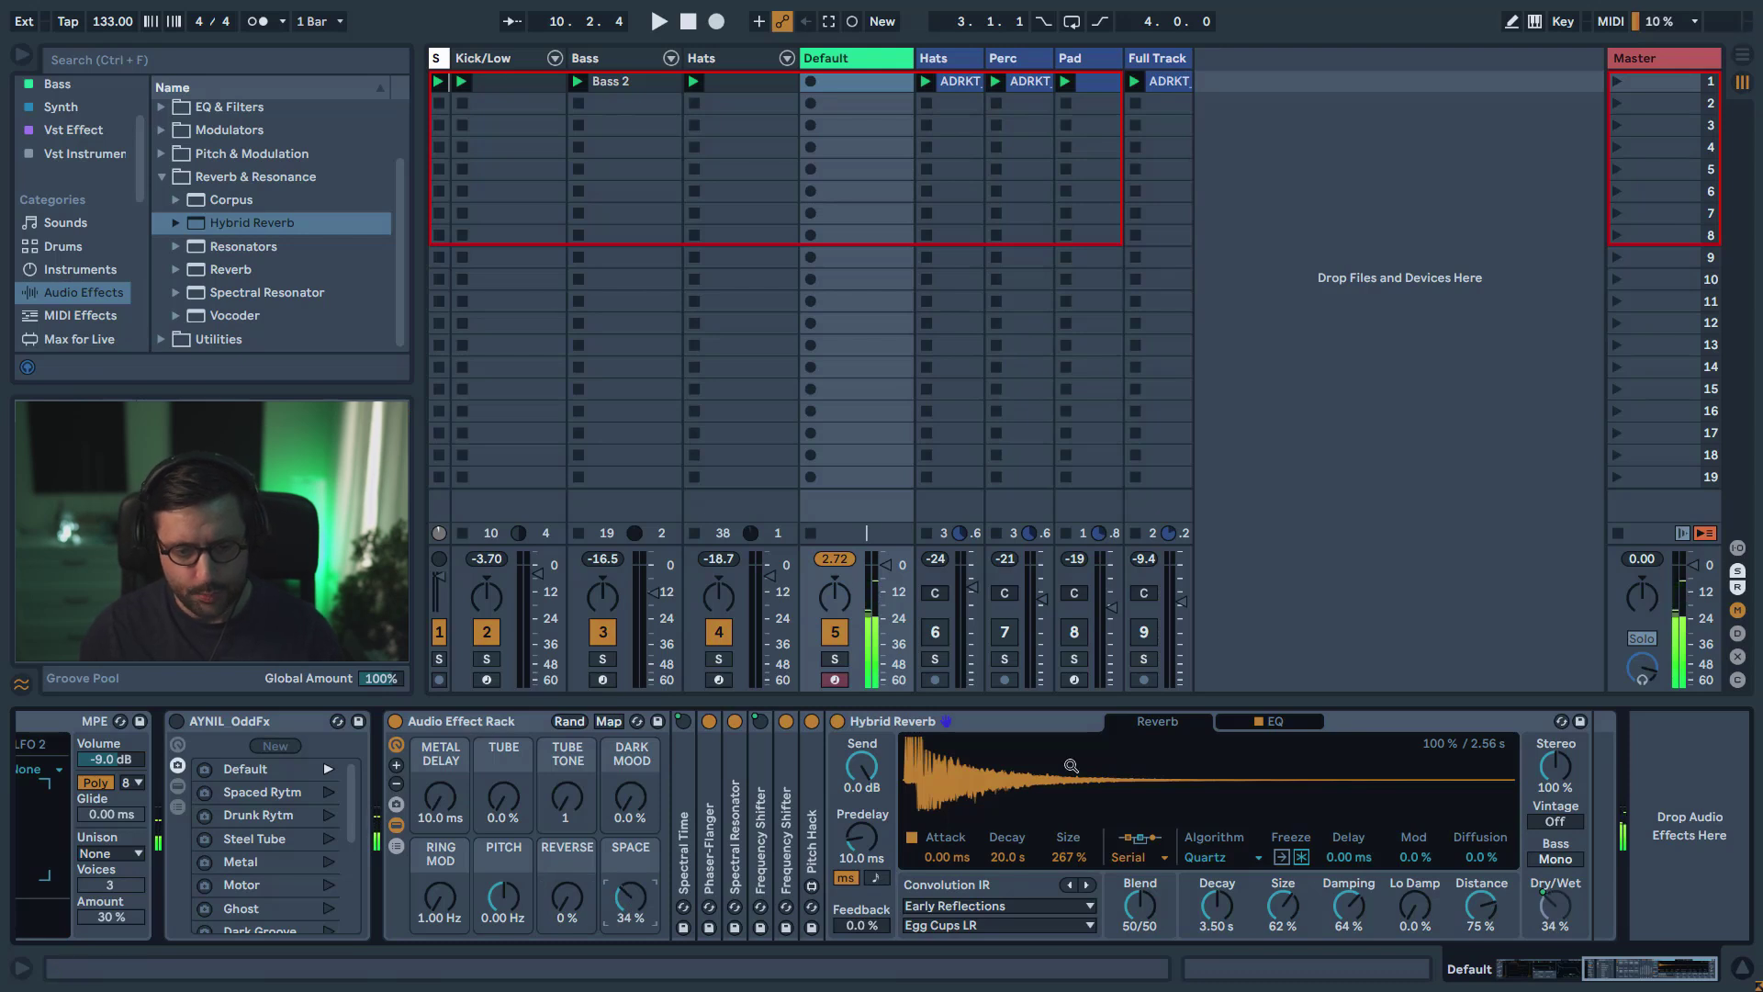
- Remove the rebuilt Audio Effect Rack and switch the original AYNIL OddFx rack back on with its macros shown
double_click(980, 724)
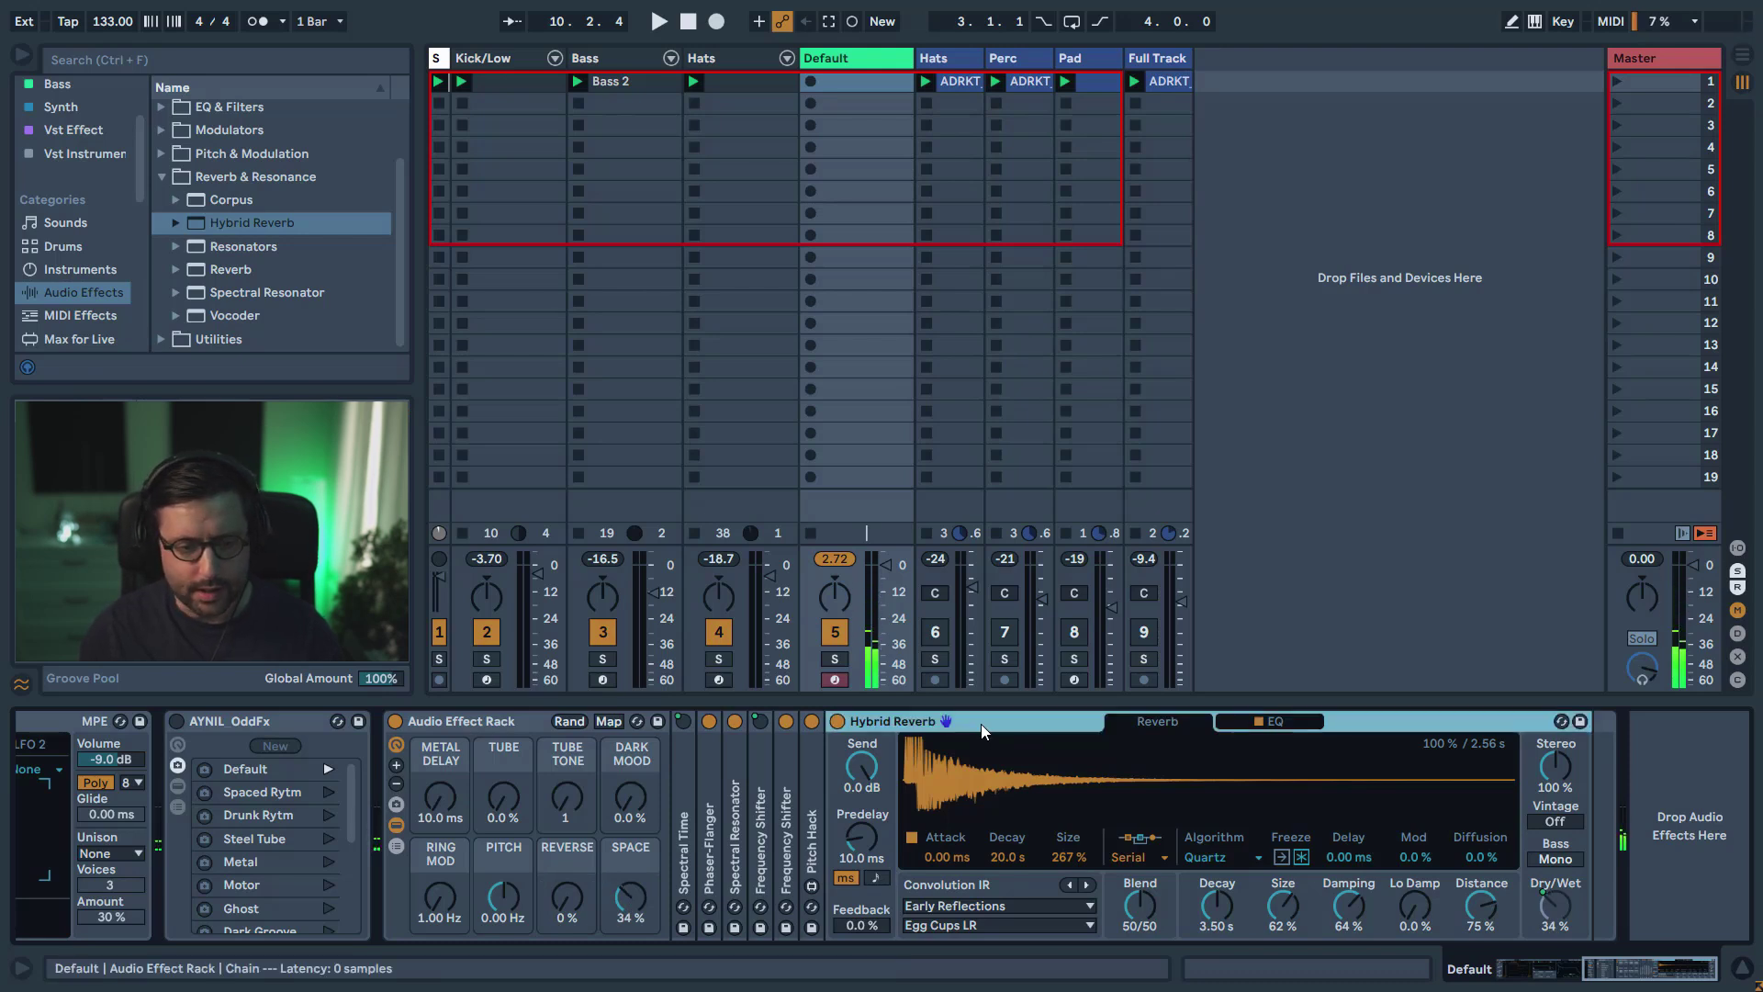
click(397, 828)
click(227, 724)
click(169, 720)
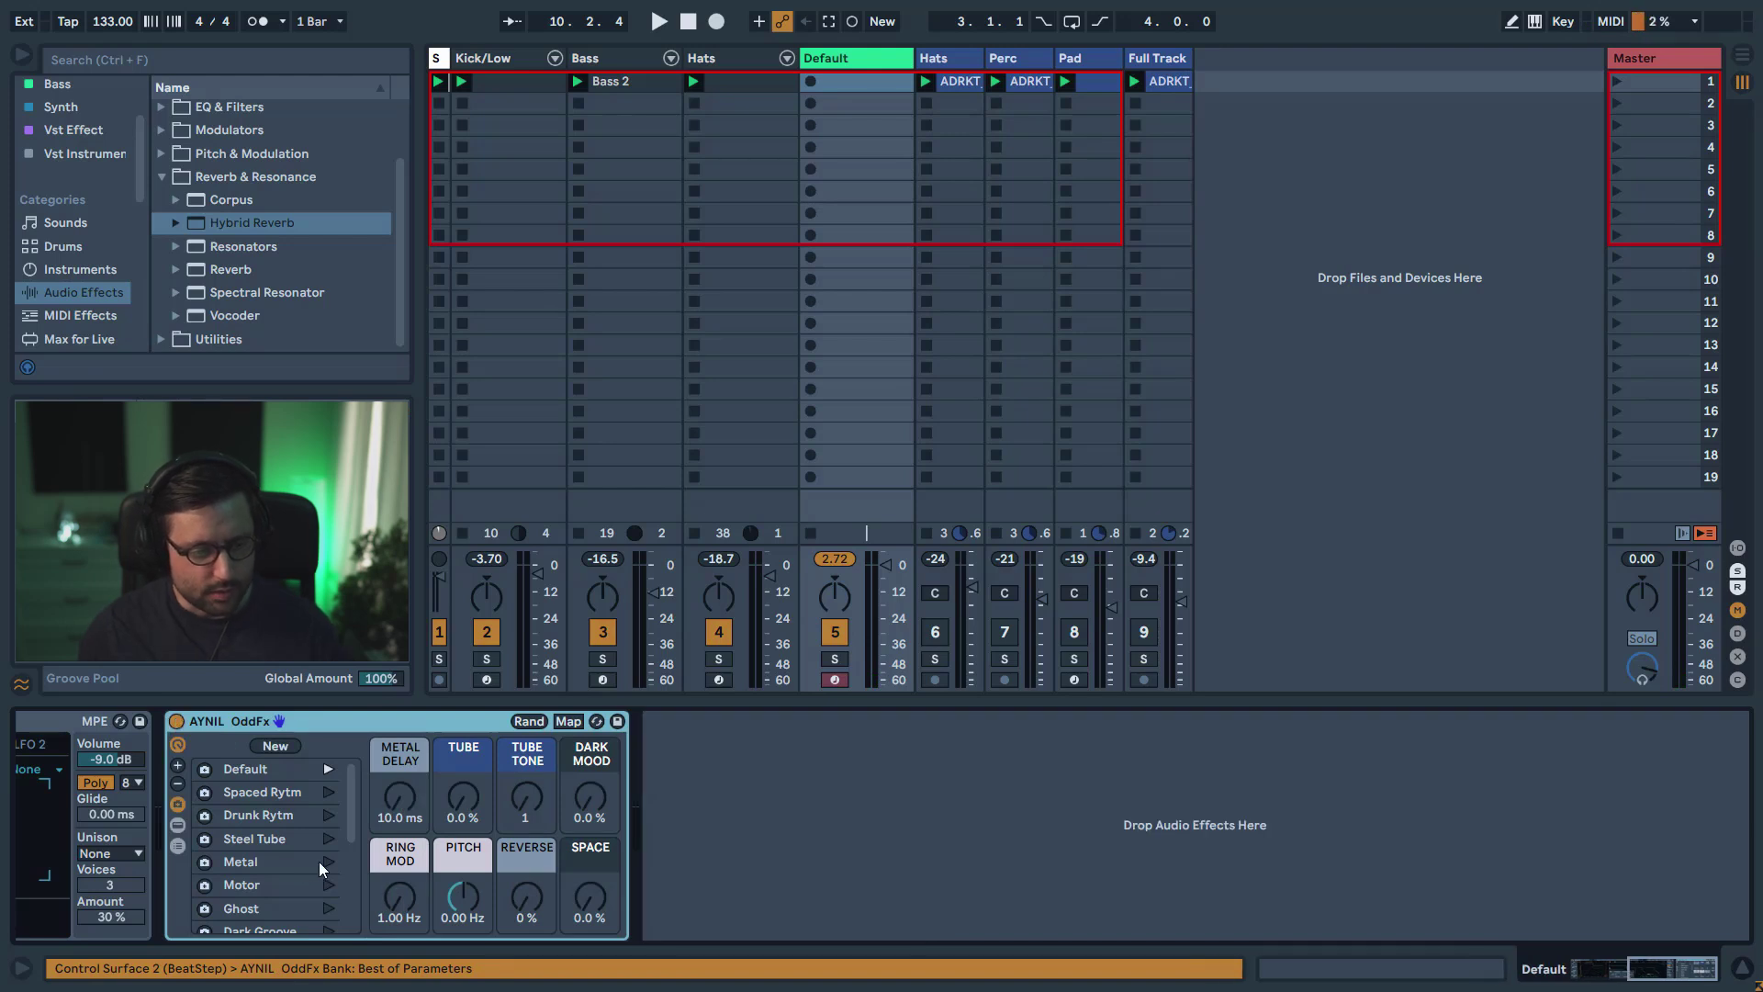
- Audition OddFx's Spaced Rytm, Drunk Rytm, Steel Tube, Metal, Motor and Ghost macro variations
click(327, 793)
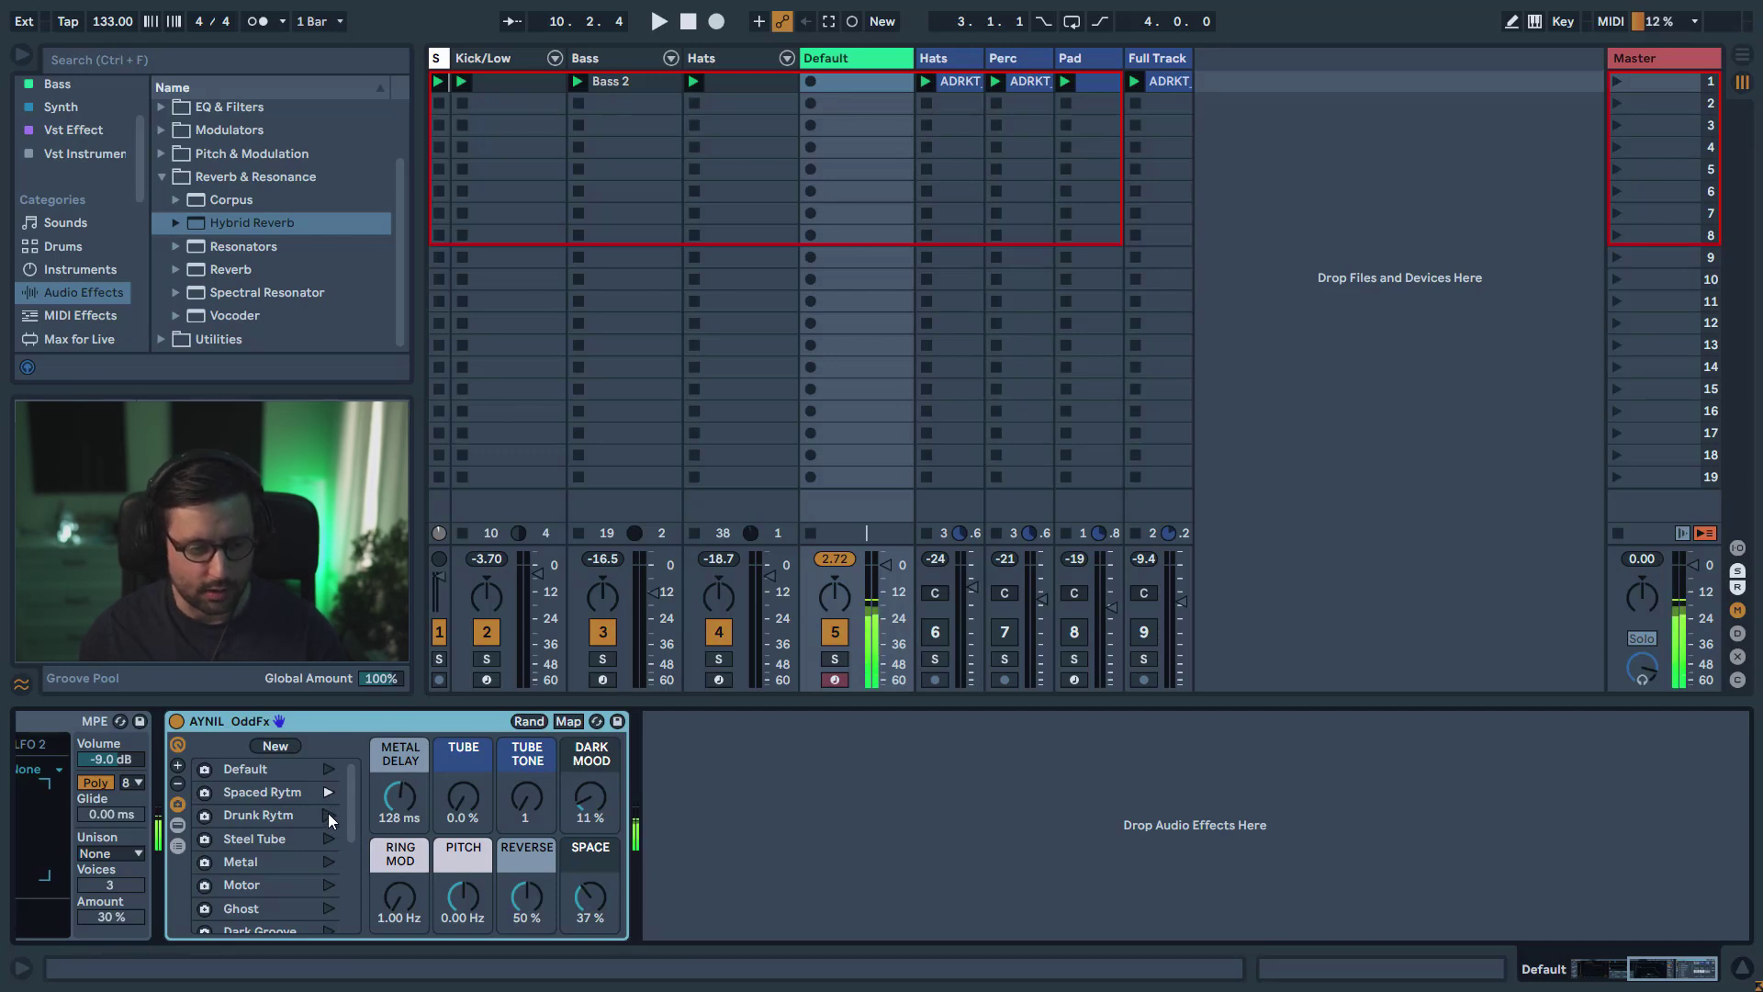
click(328, 814)
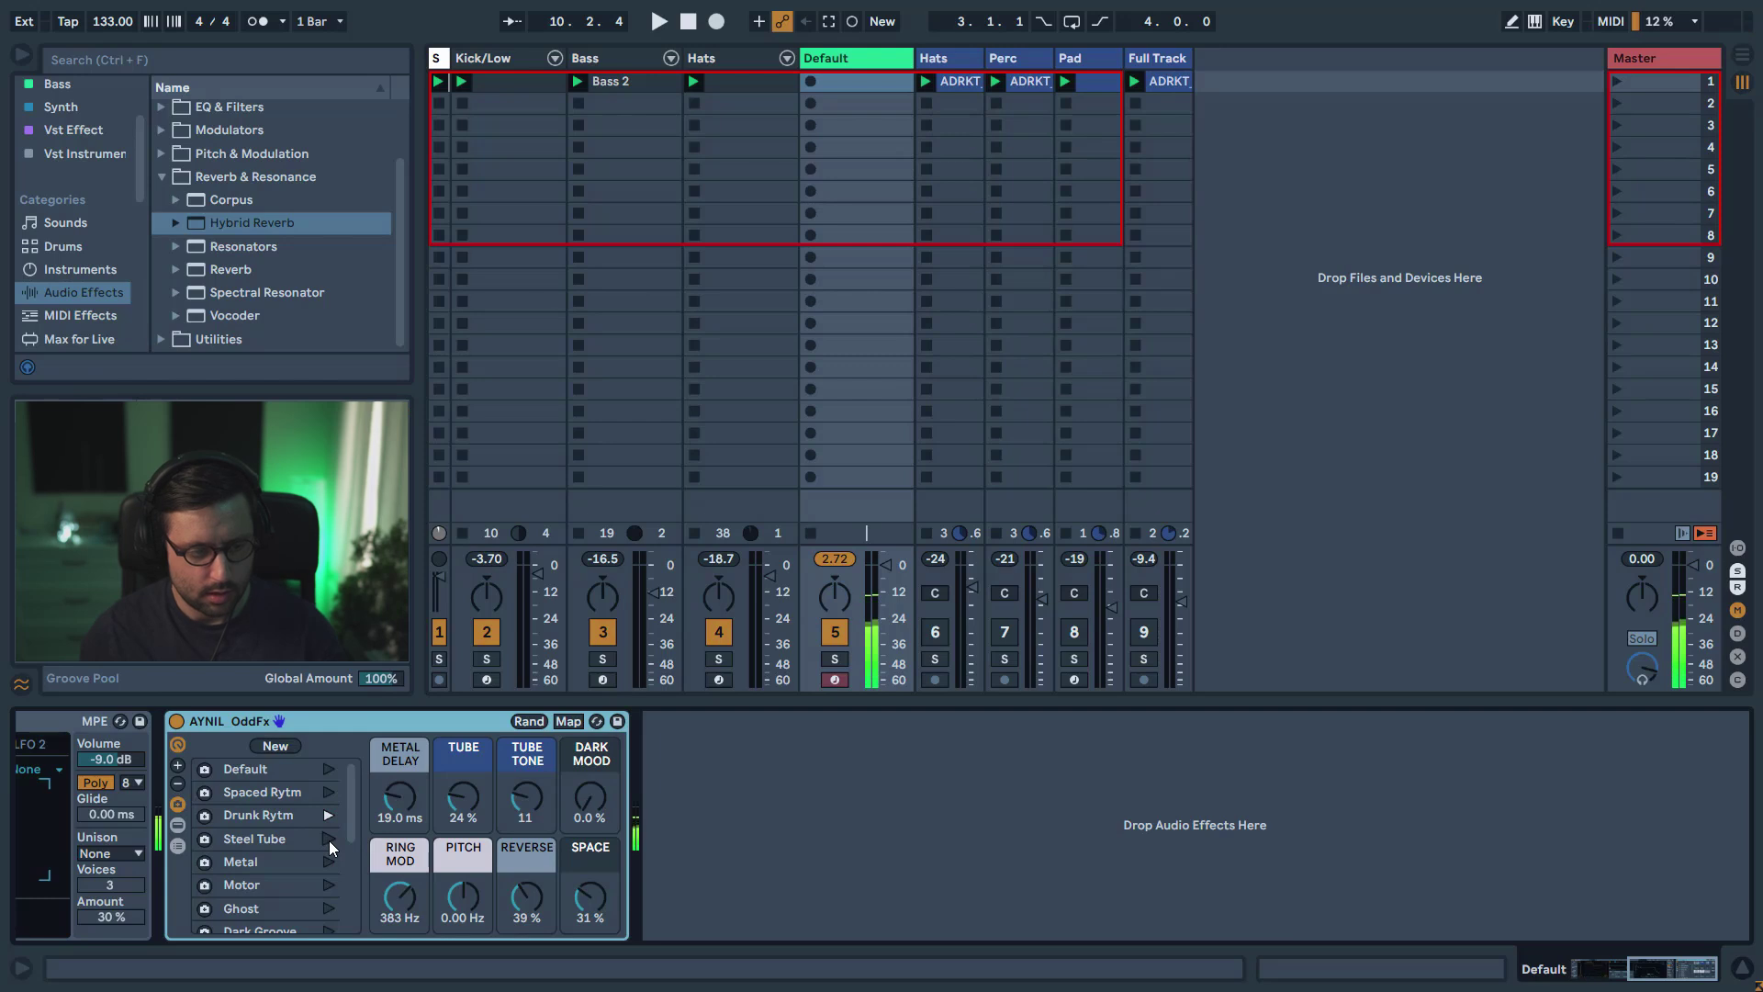
click(329, 840)
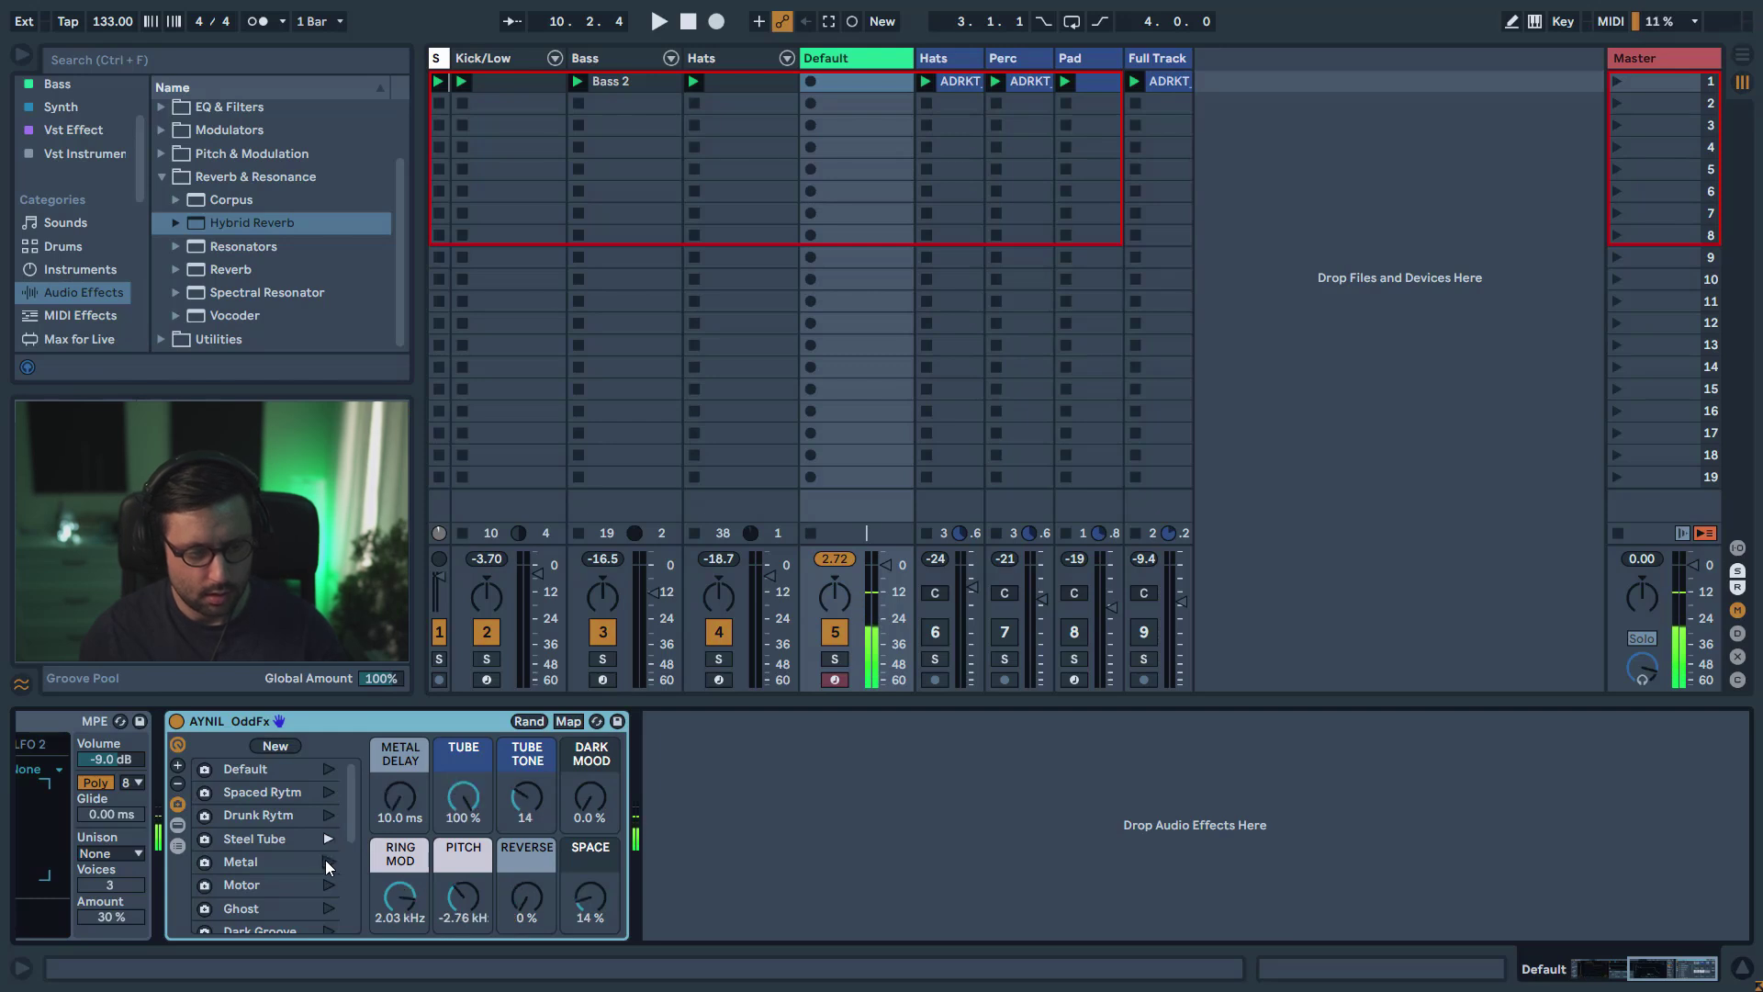
click(327, 861)
click(328, 885)
scroll(328, 854, down, 3)
click(329, 786)
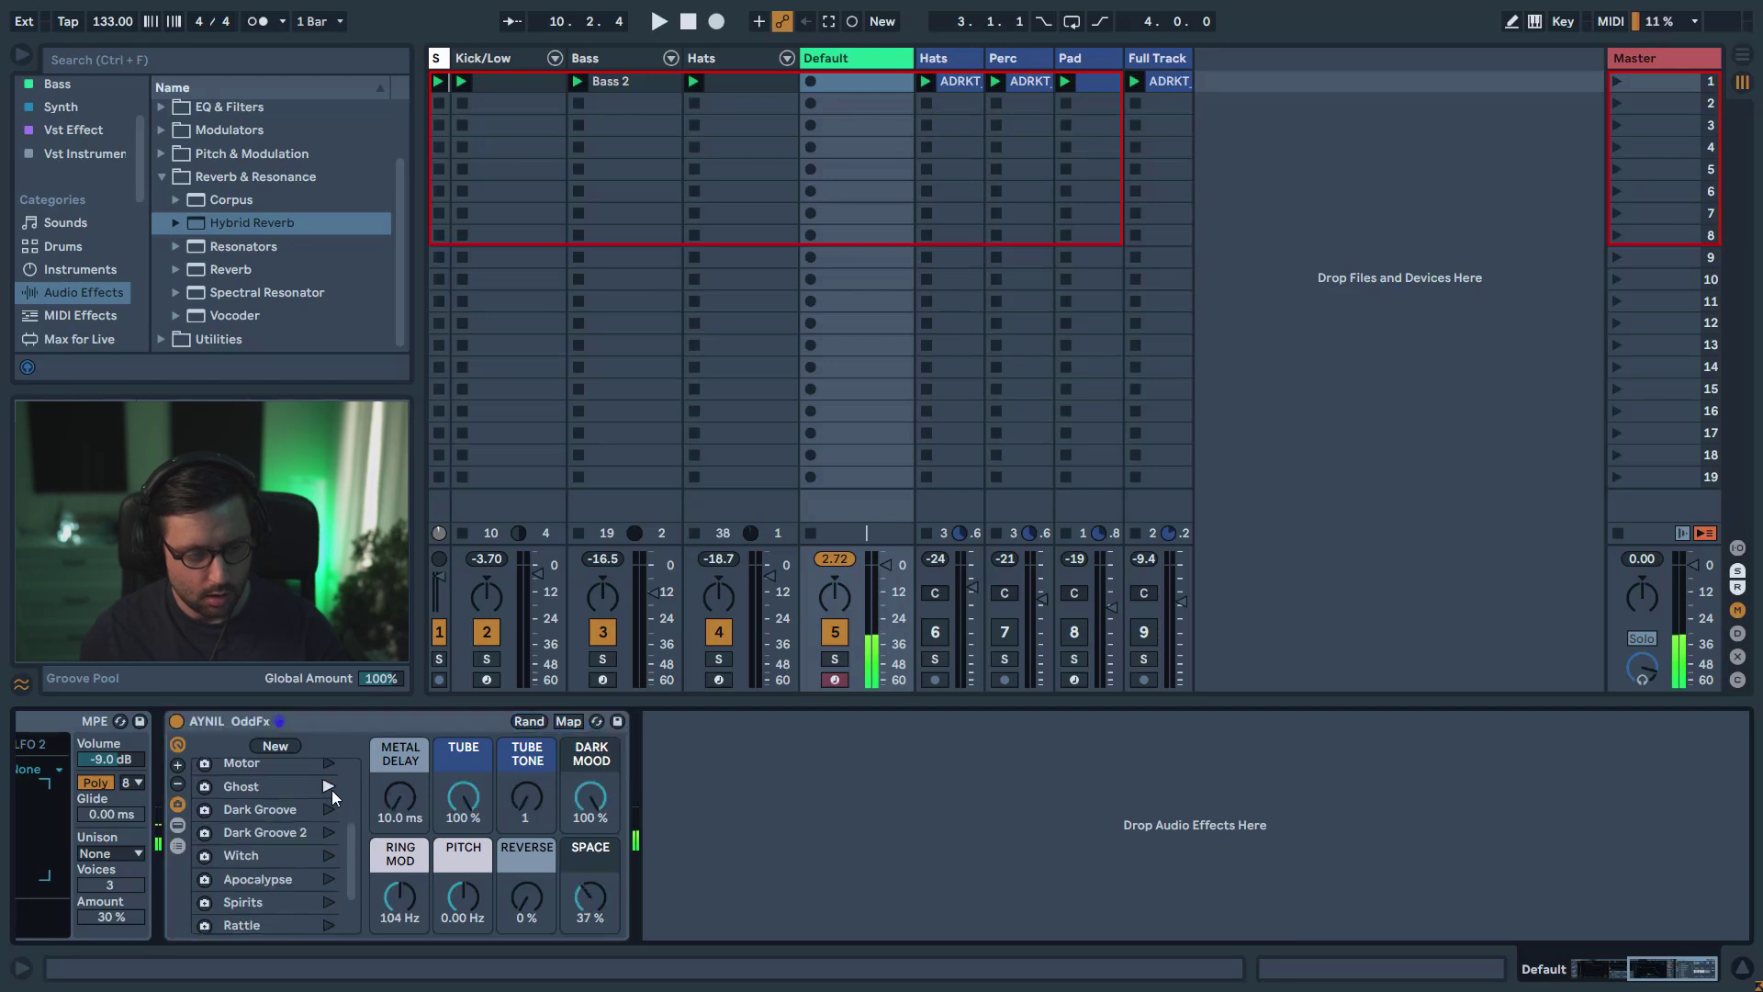
- Audition the Dark Groove, Dark Groove 2, Witch, Apocalypse, Spirits and Rattle macro variations
click(327, 812)
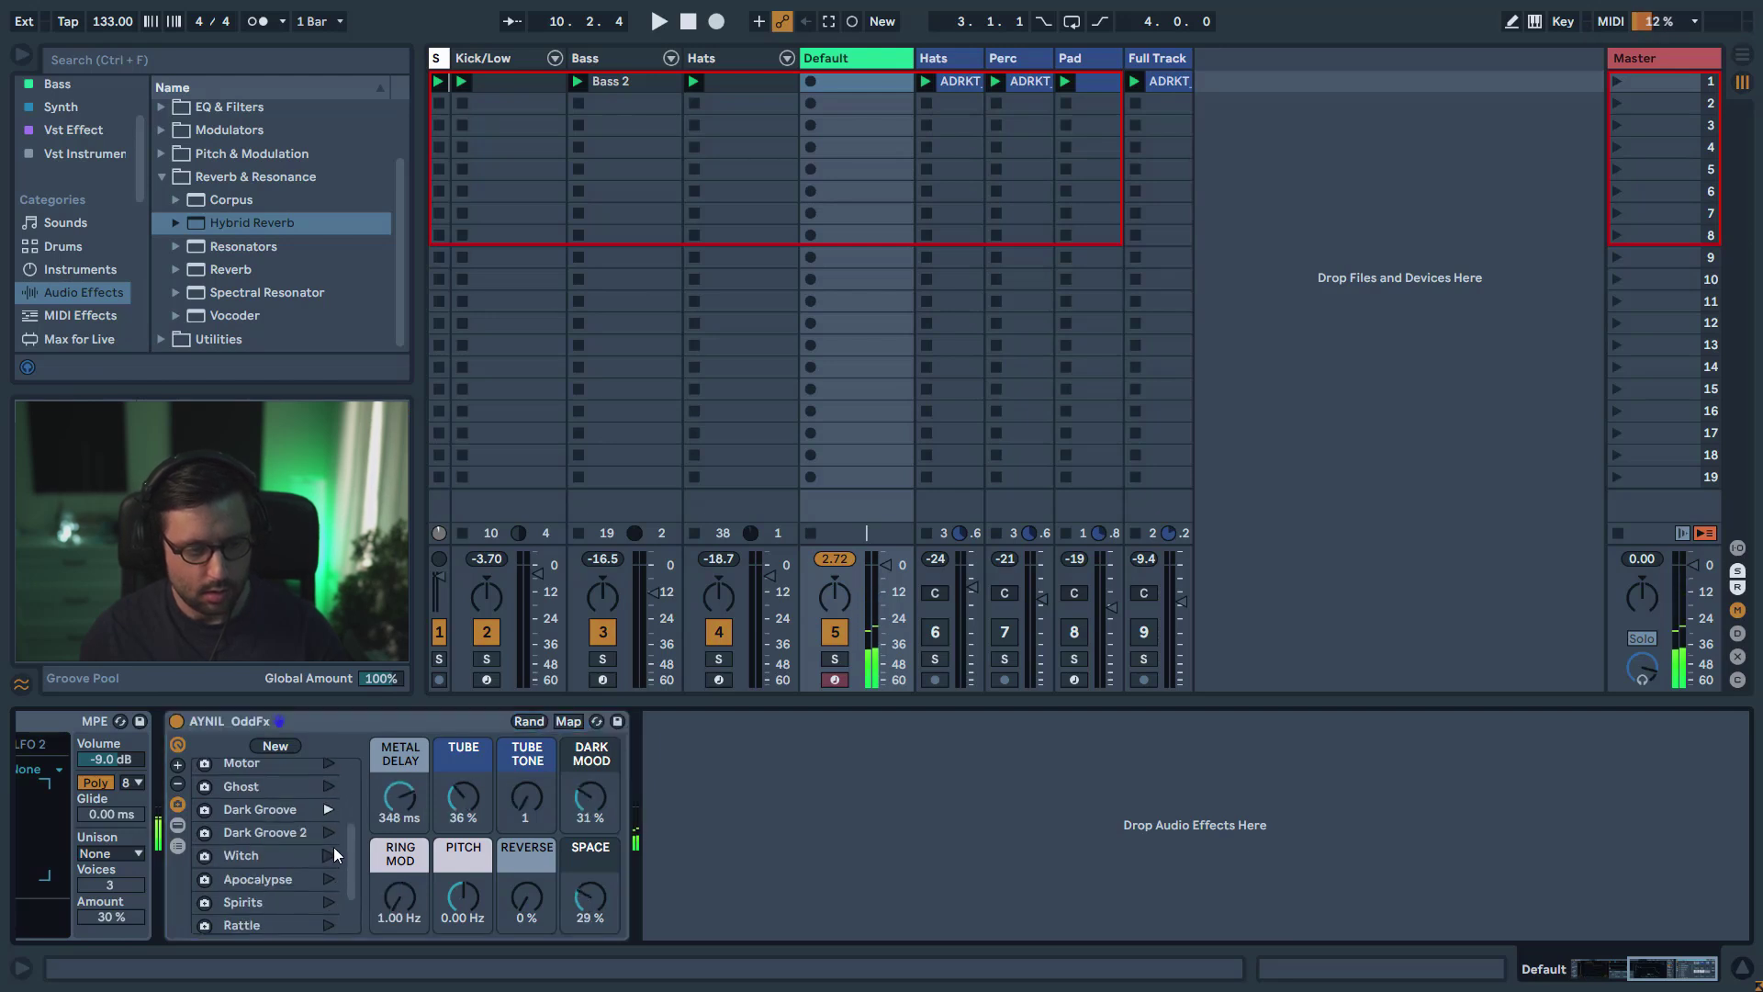
click(329, 833)
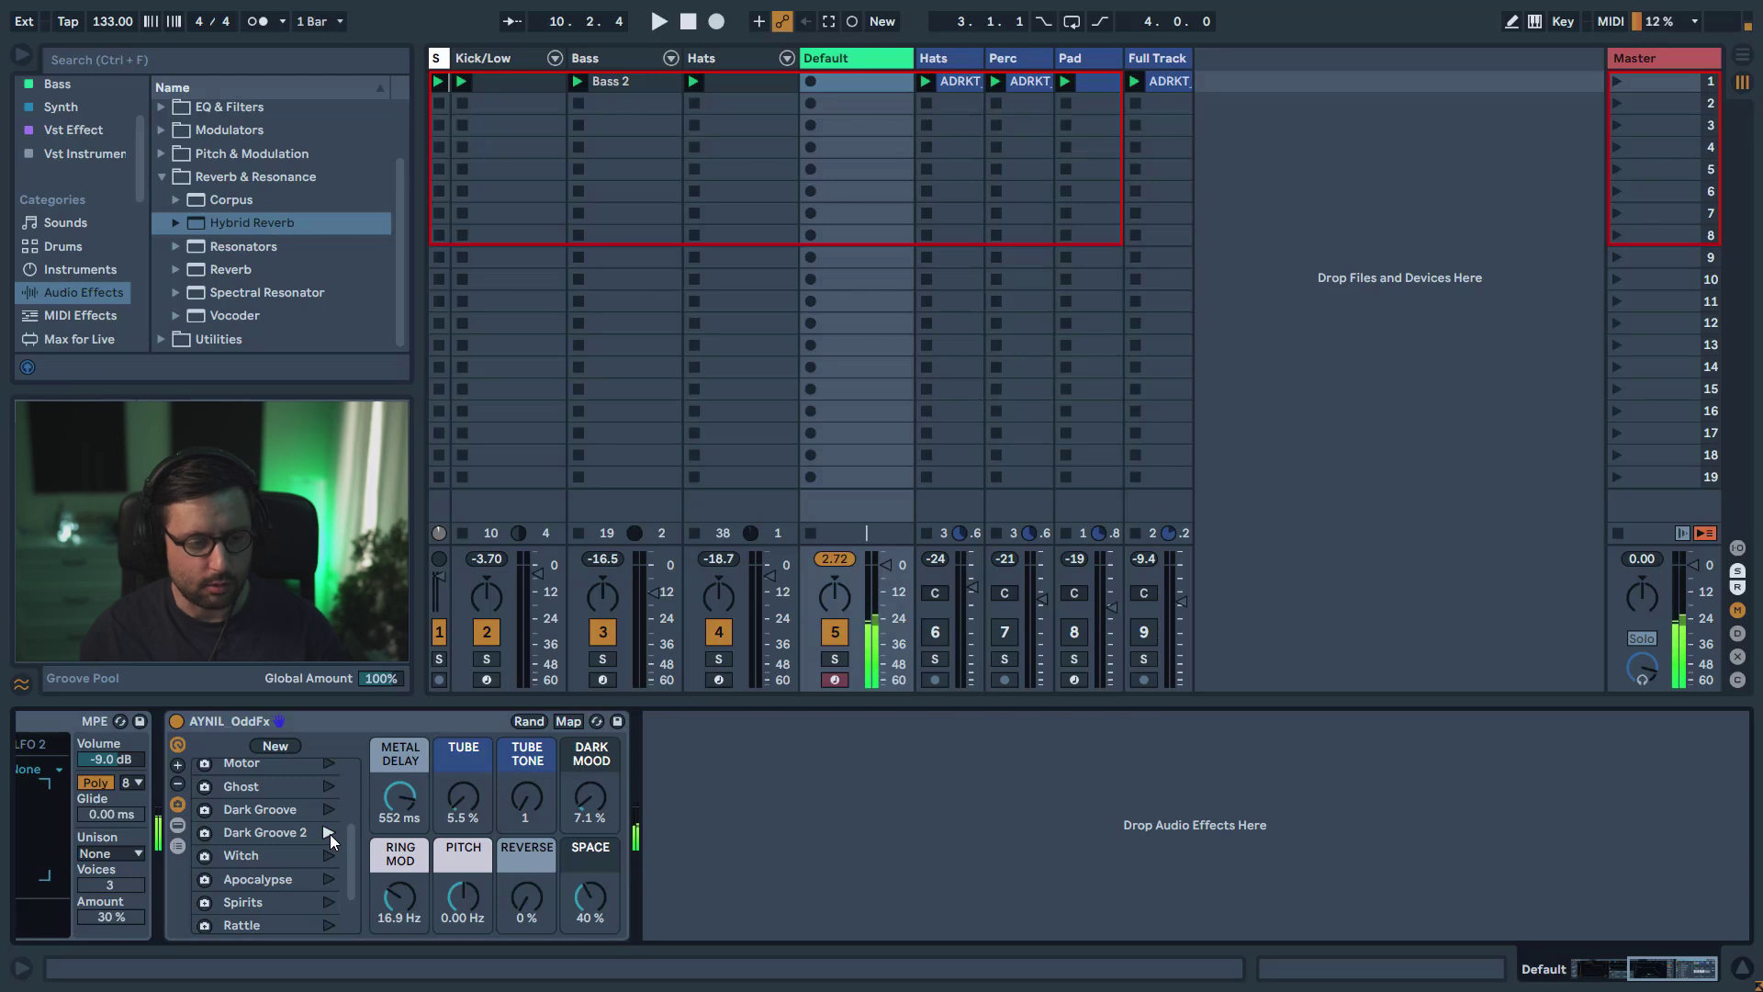
click(328, 857)
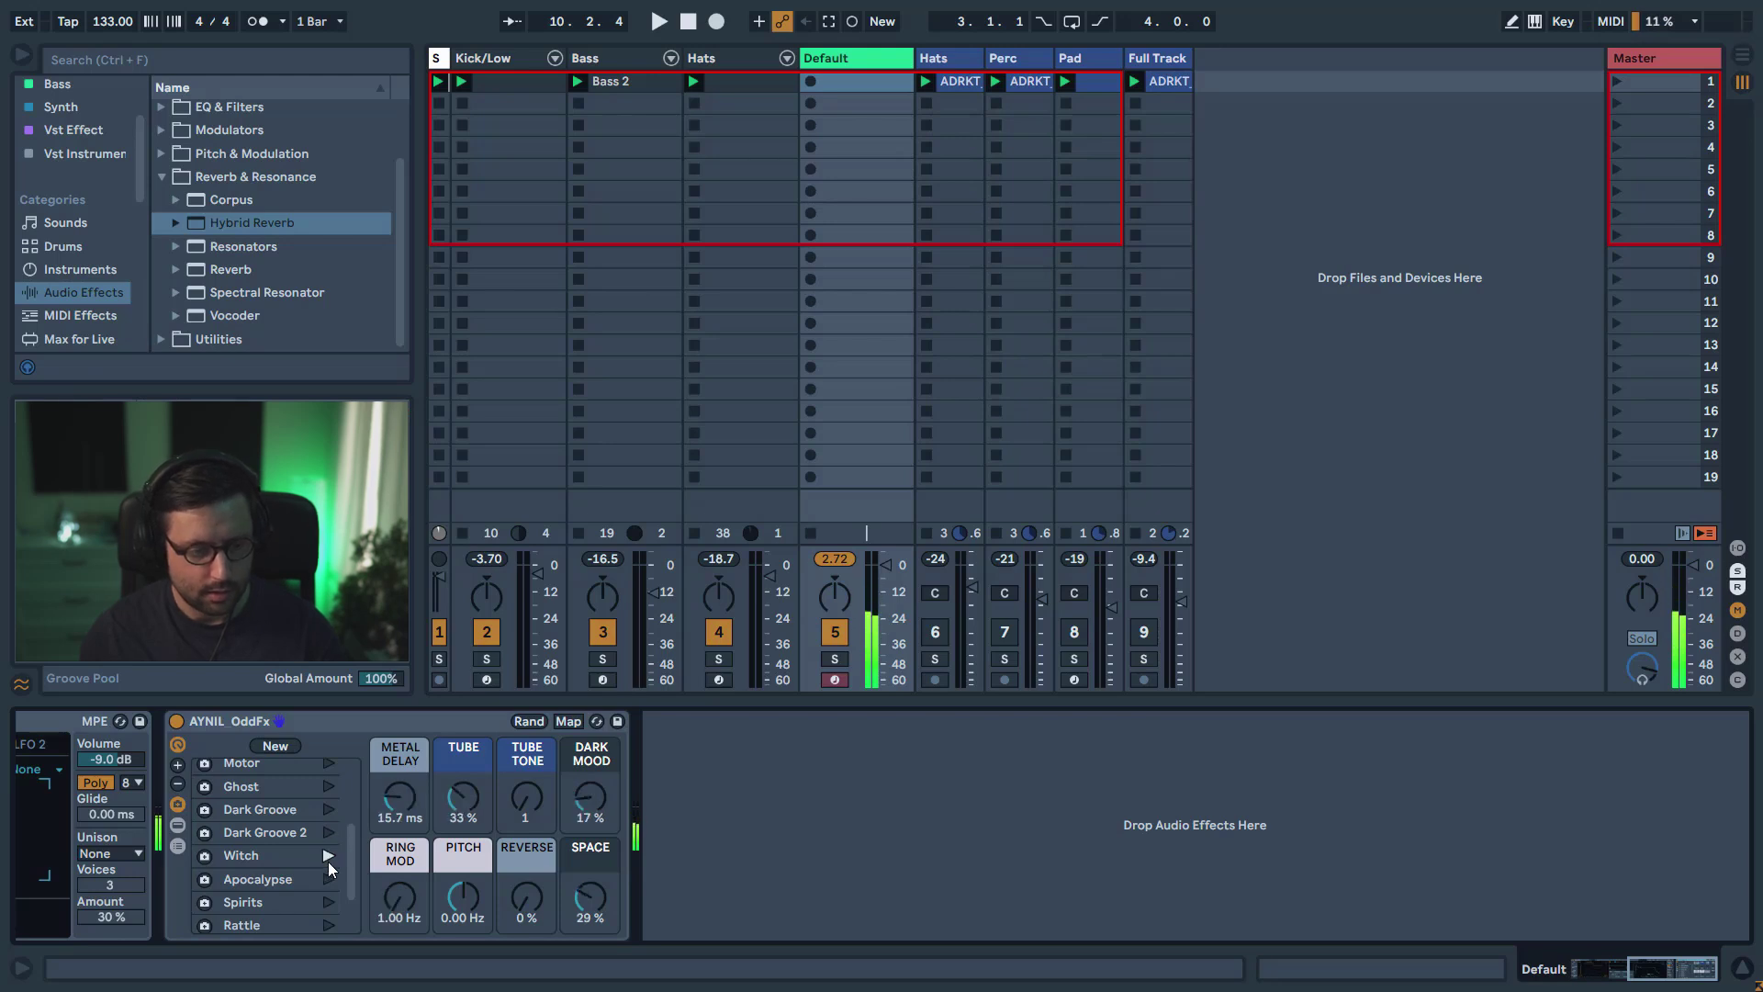
click(327, 880)
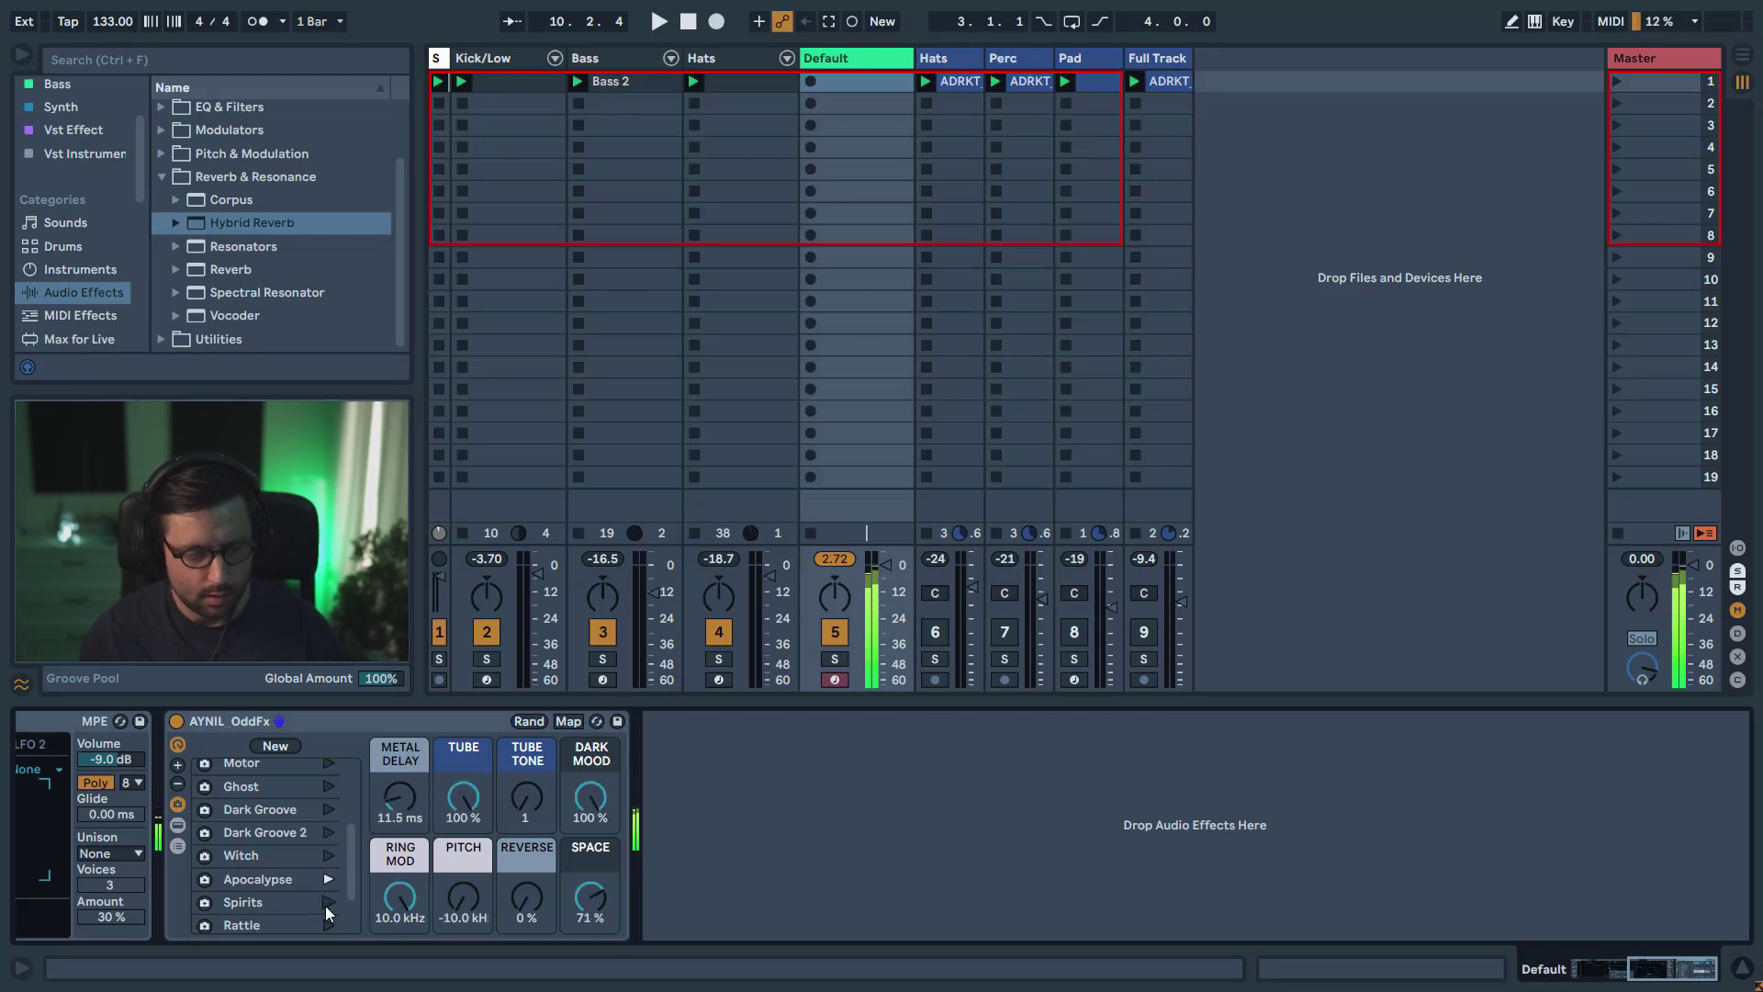
click(325, 905)
scroll(328, 882, down, 2)
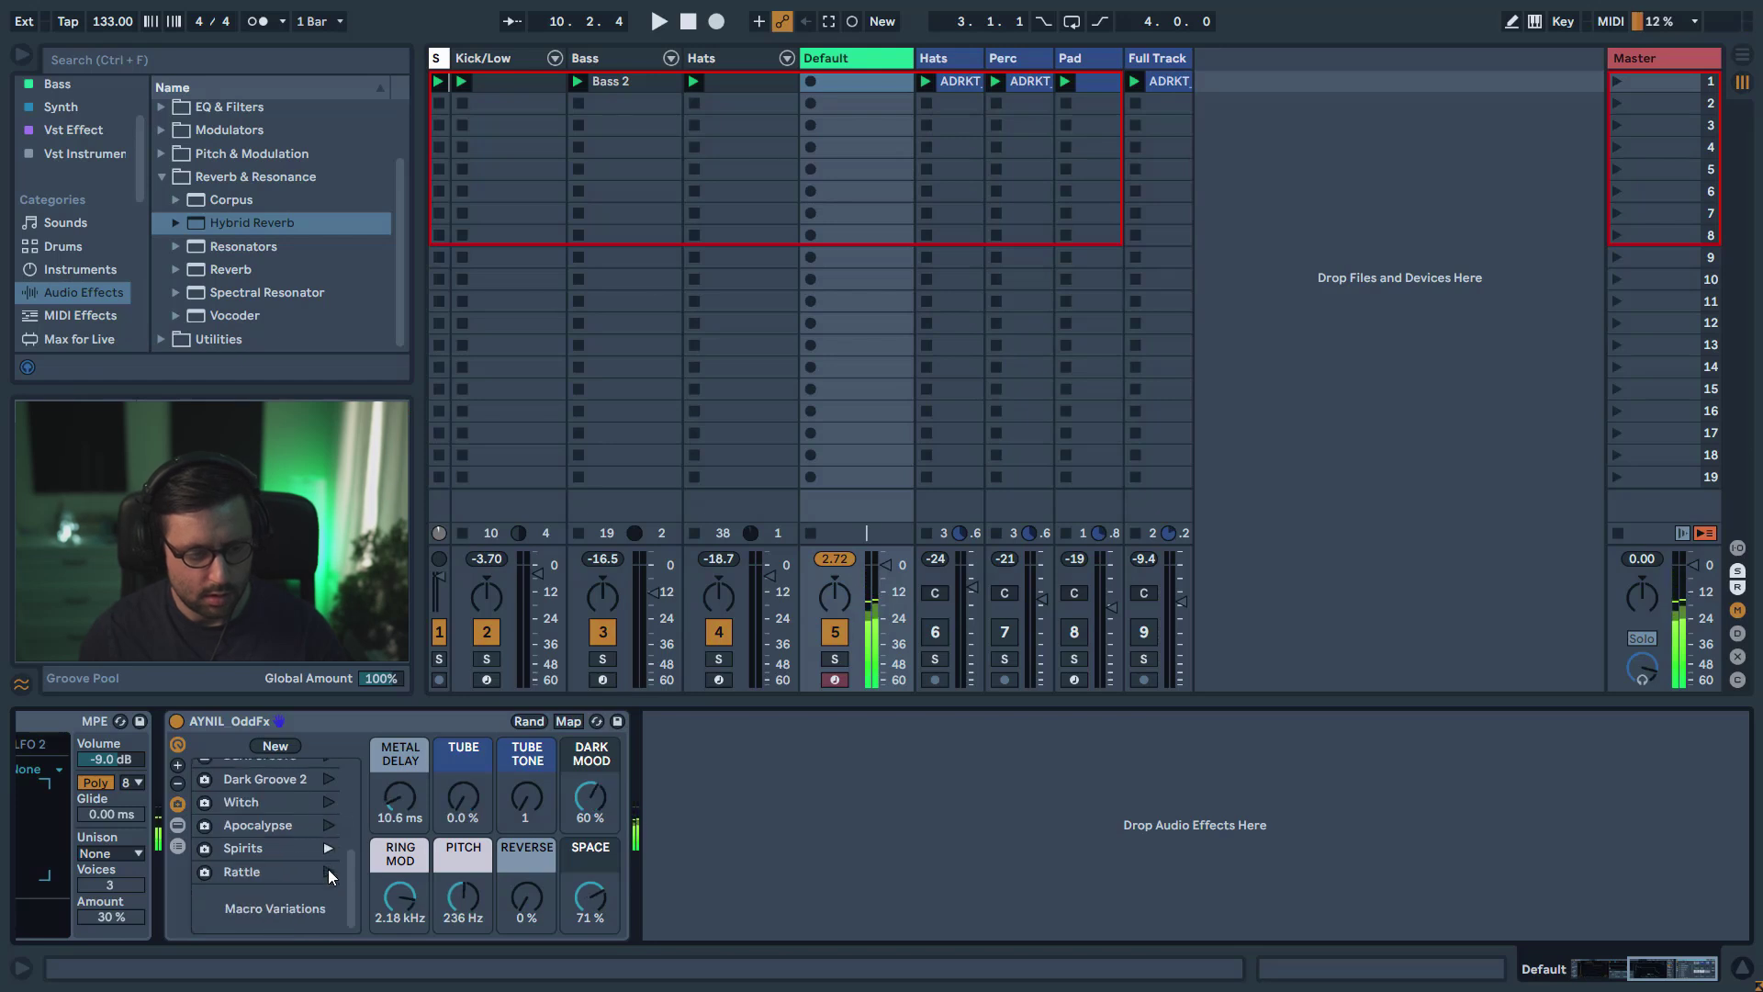
click(328, 873)
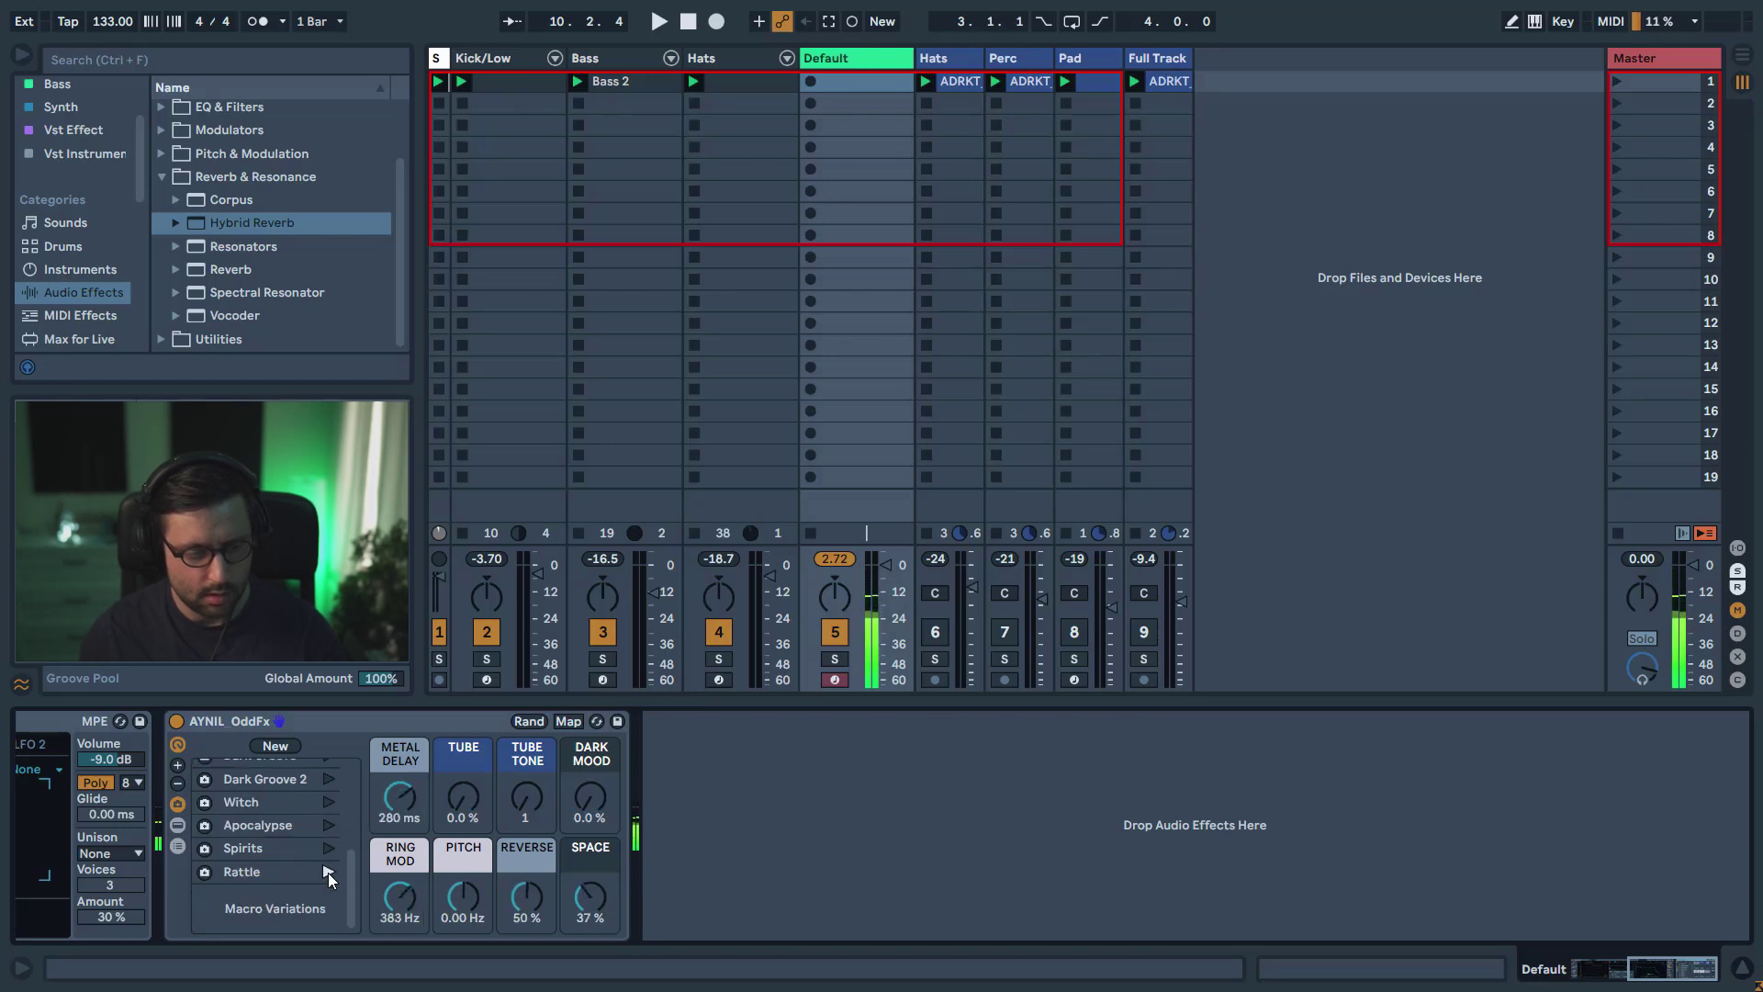
- Recall the Default macro variation and raise METAL DELAY in stages to 146 ms
scroll(327, 863, up, 5)
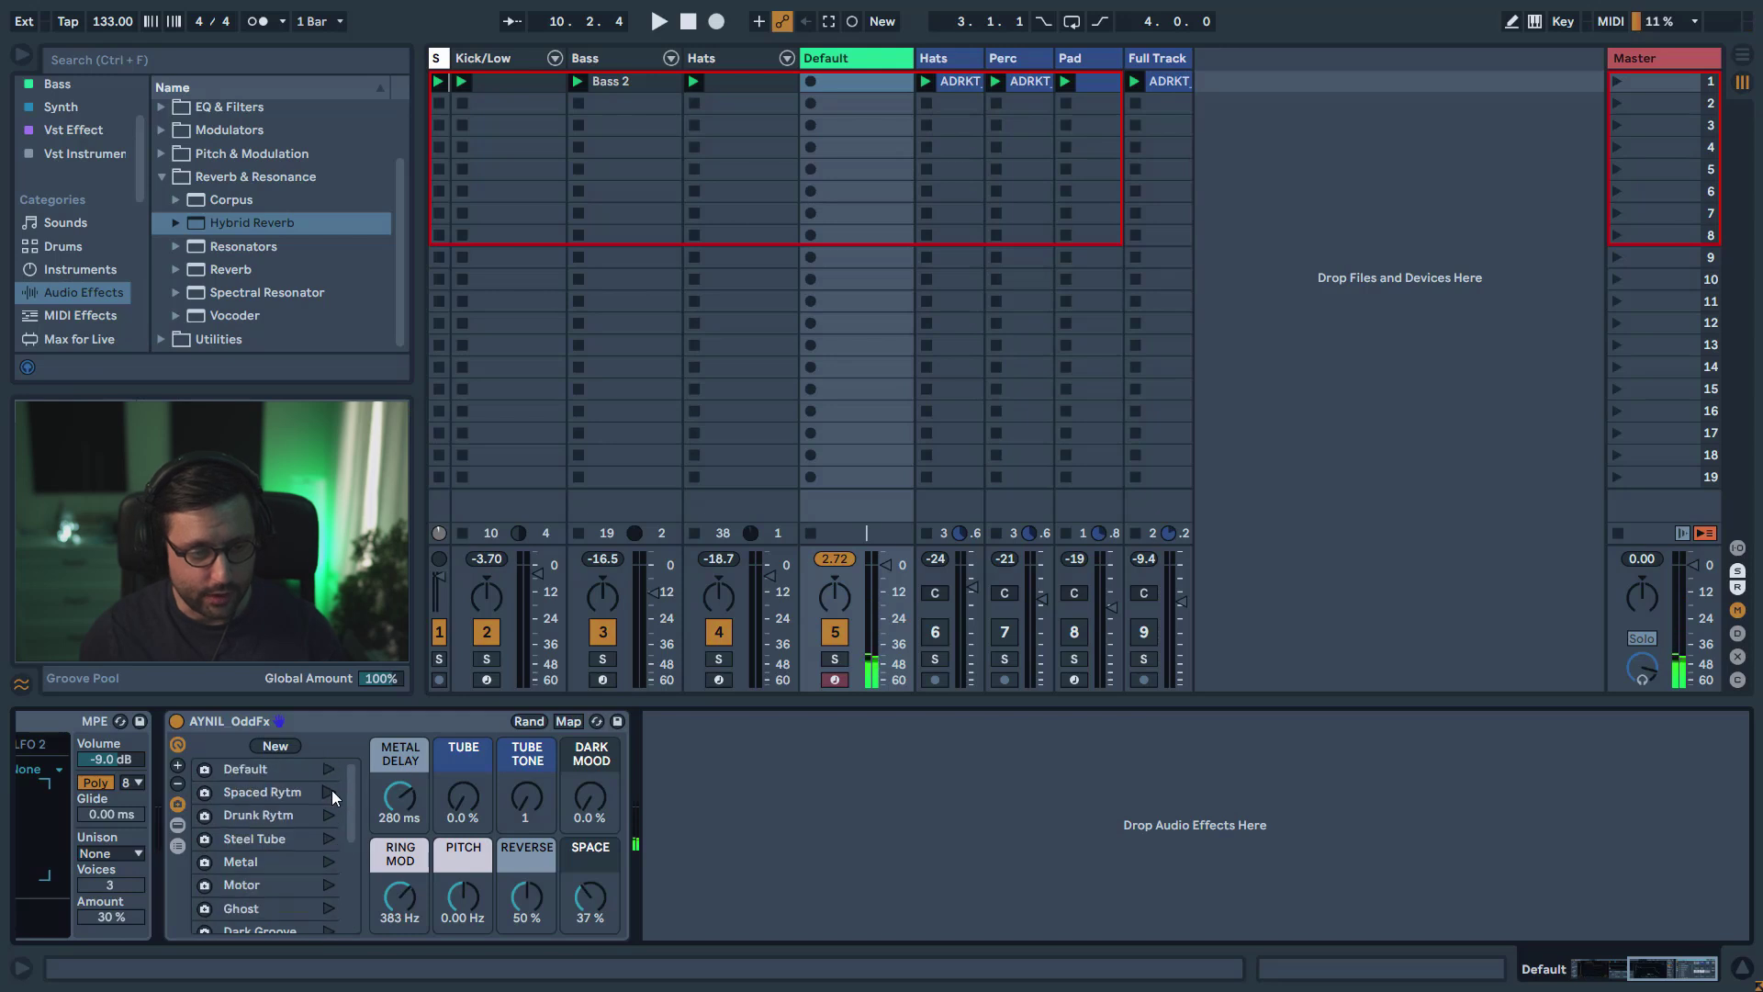
click(332, 769)
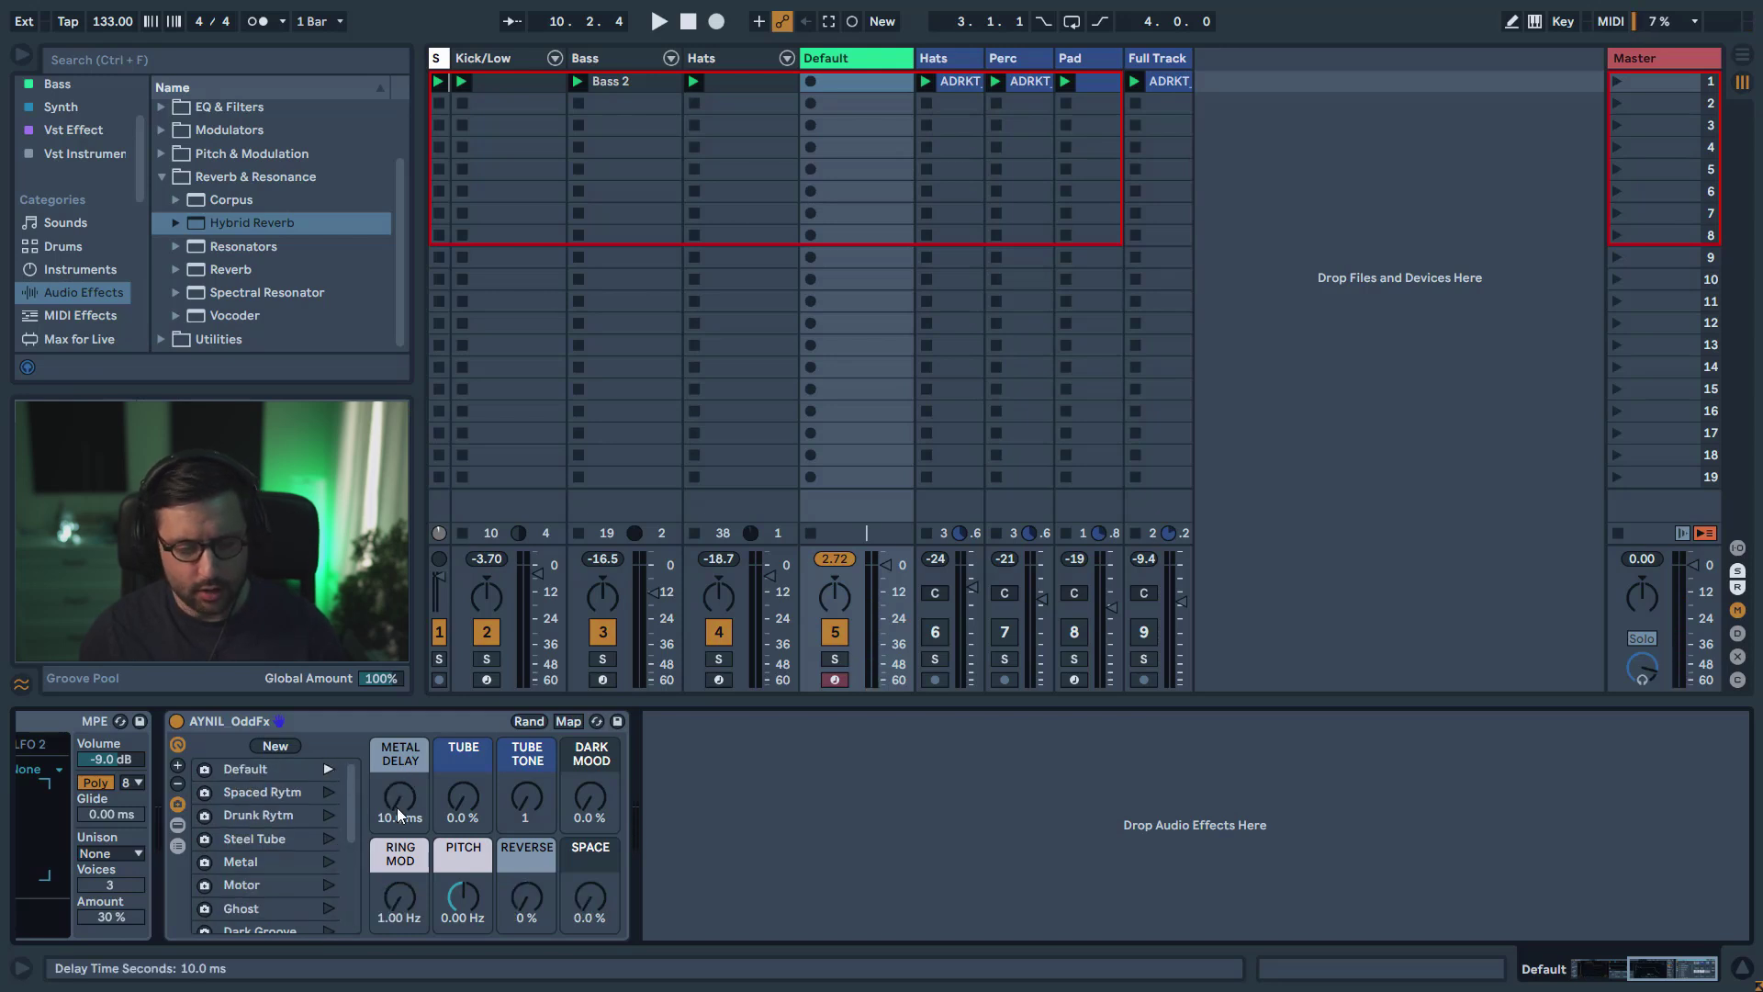
drag(397, 813, 397, 780)
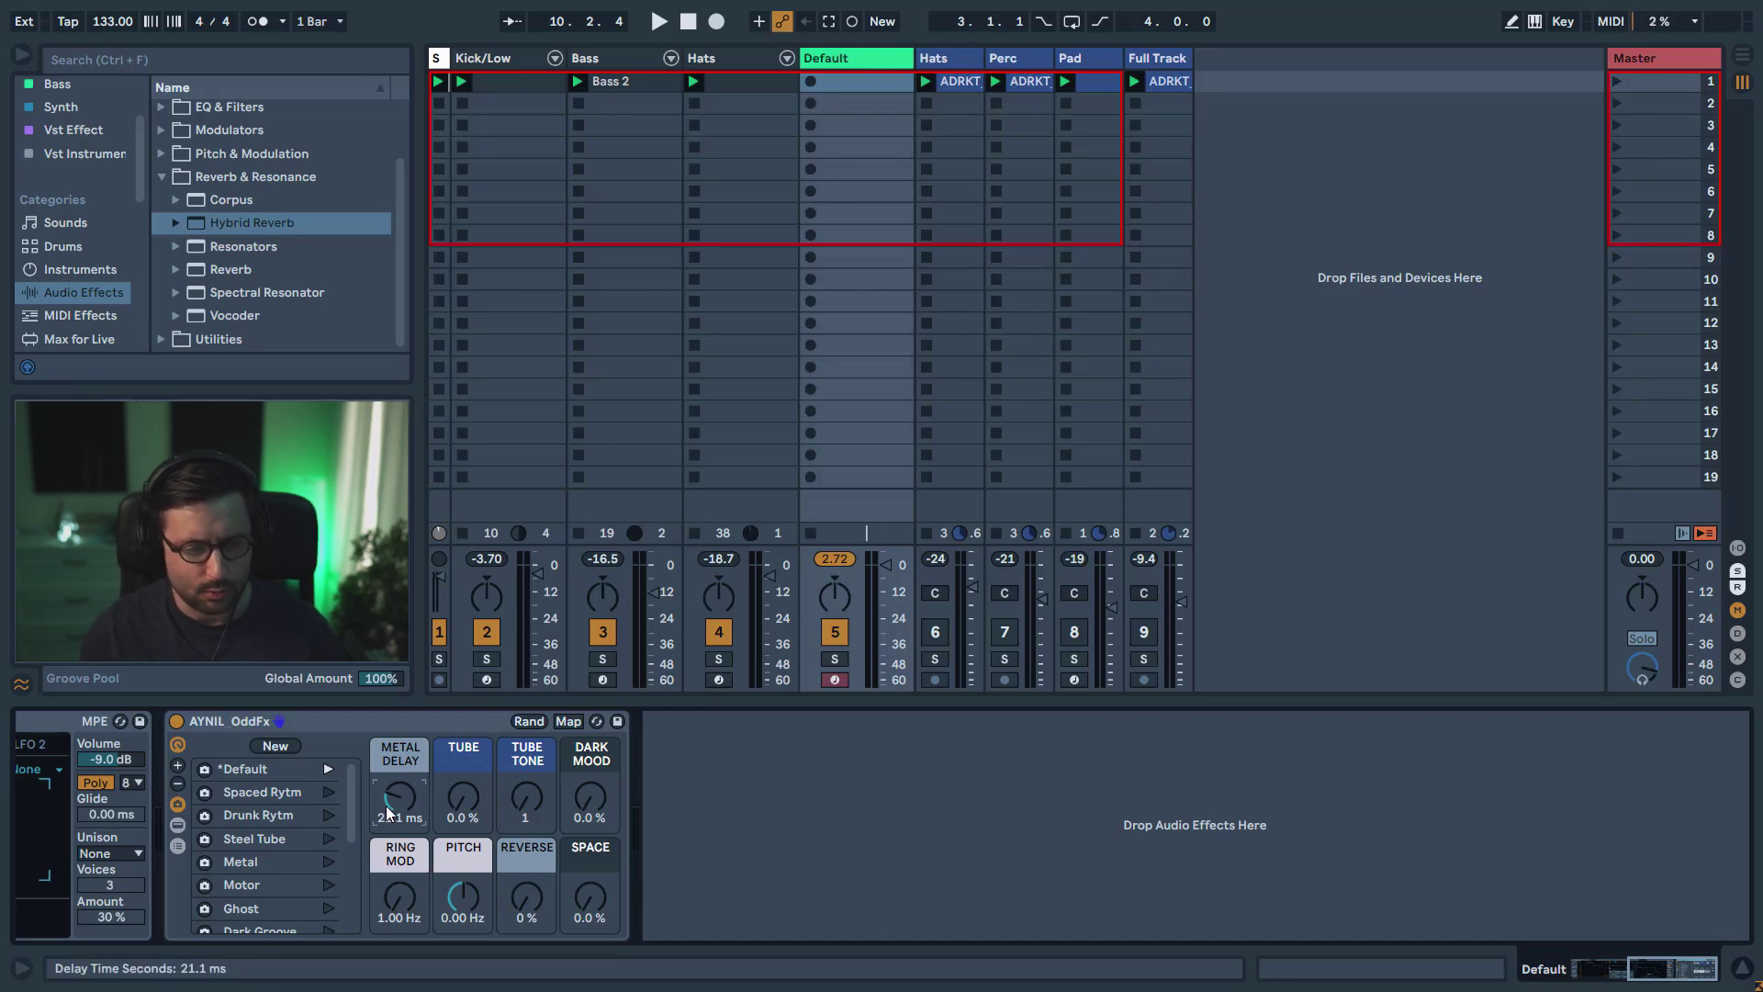
drag(399, 805, 400, 780)
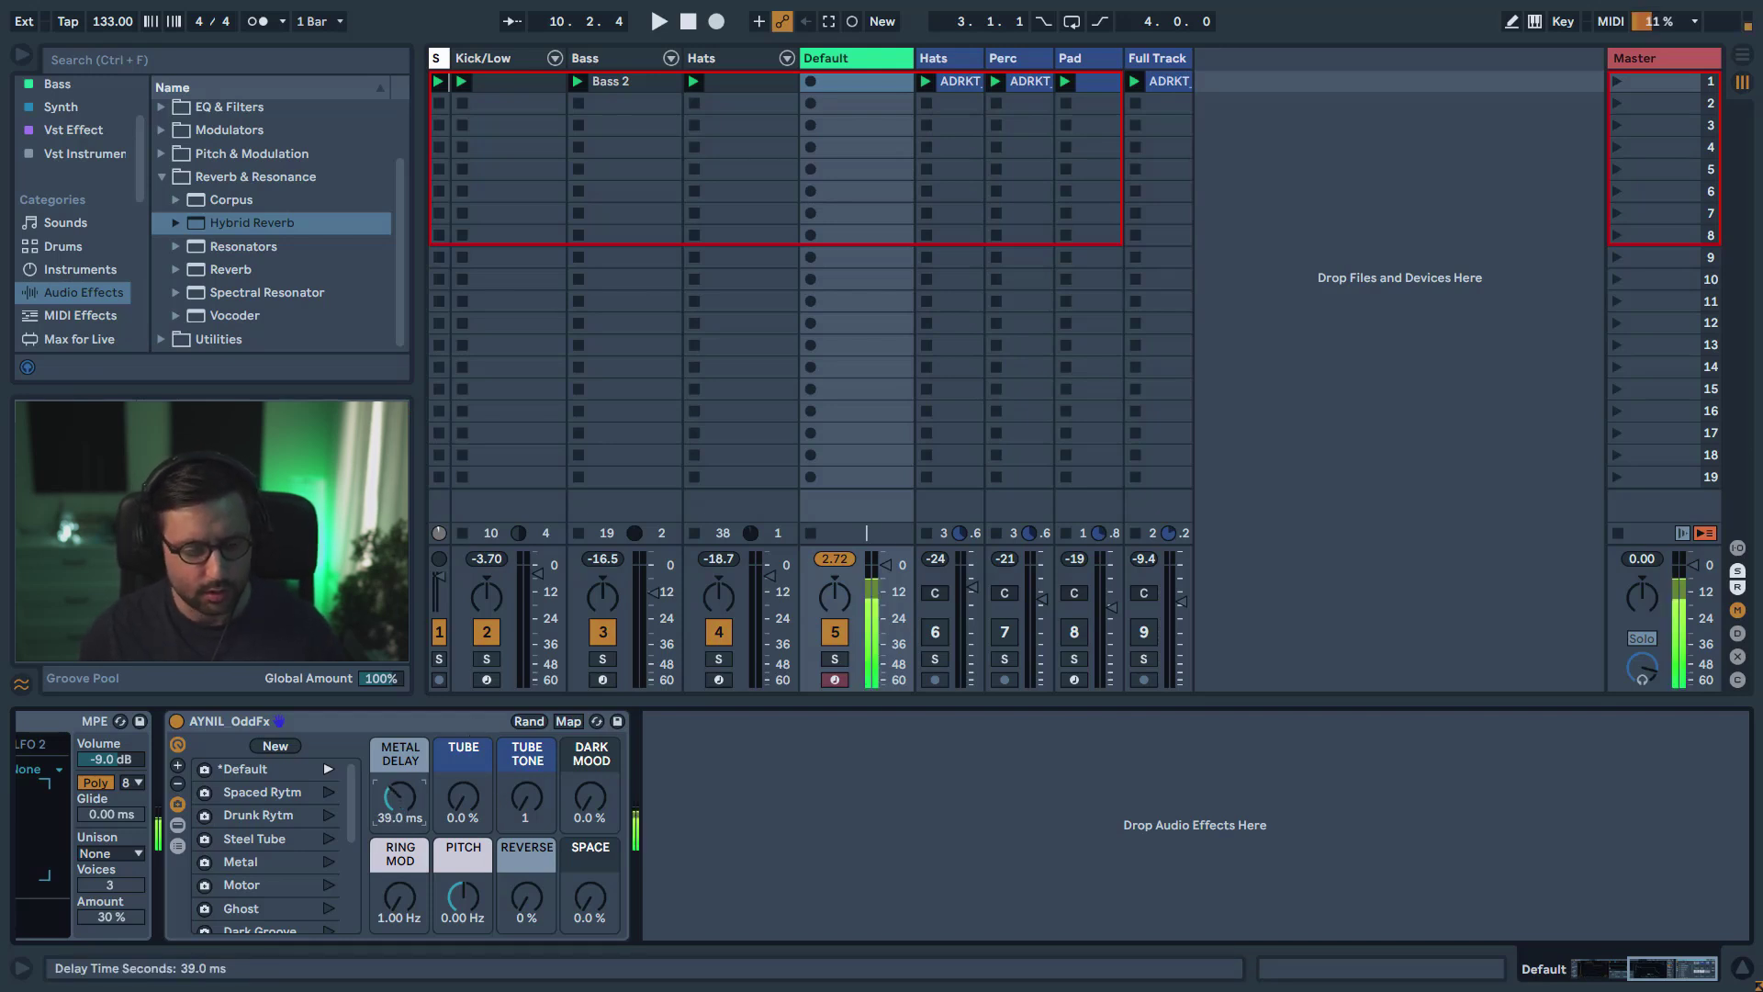
drag(393, 812, 399, 789)
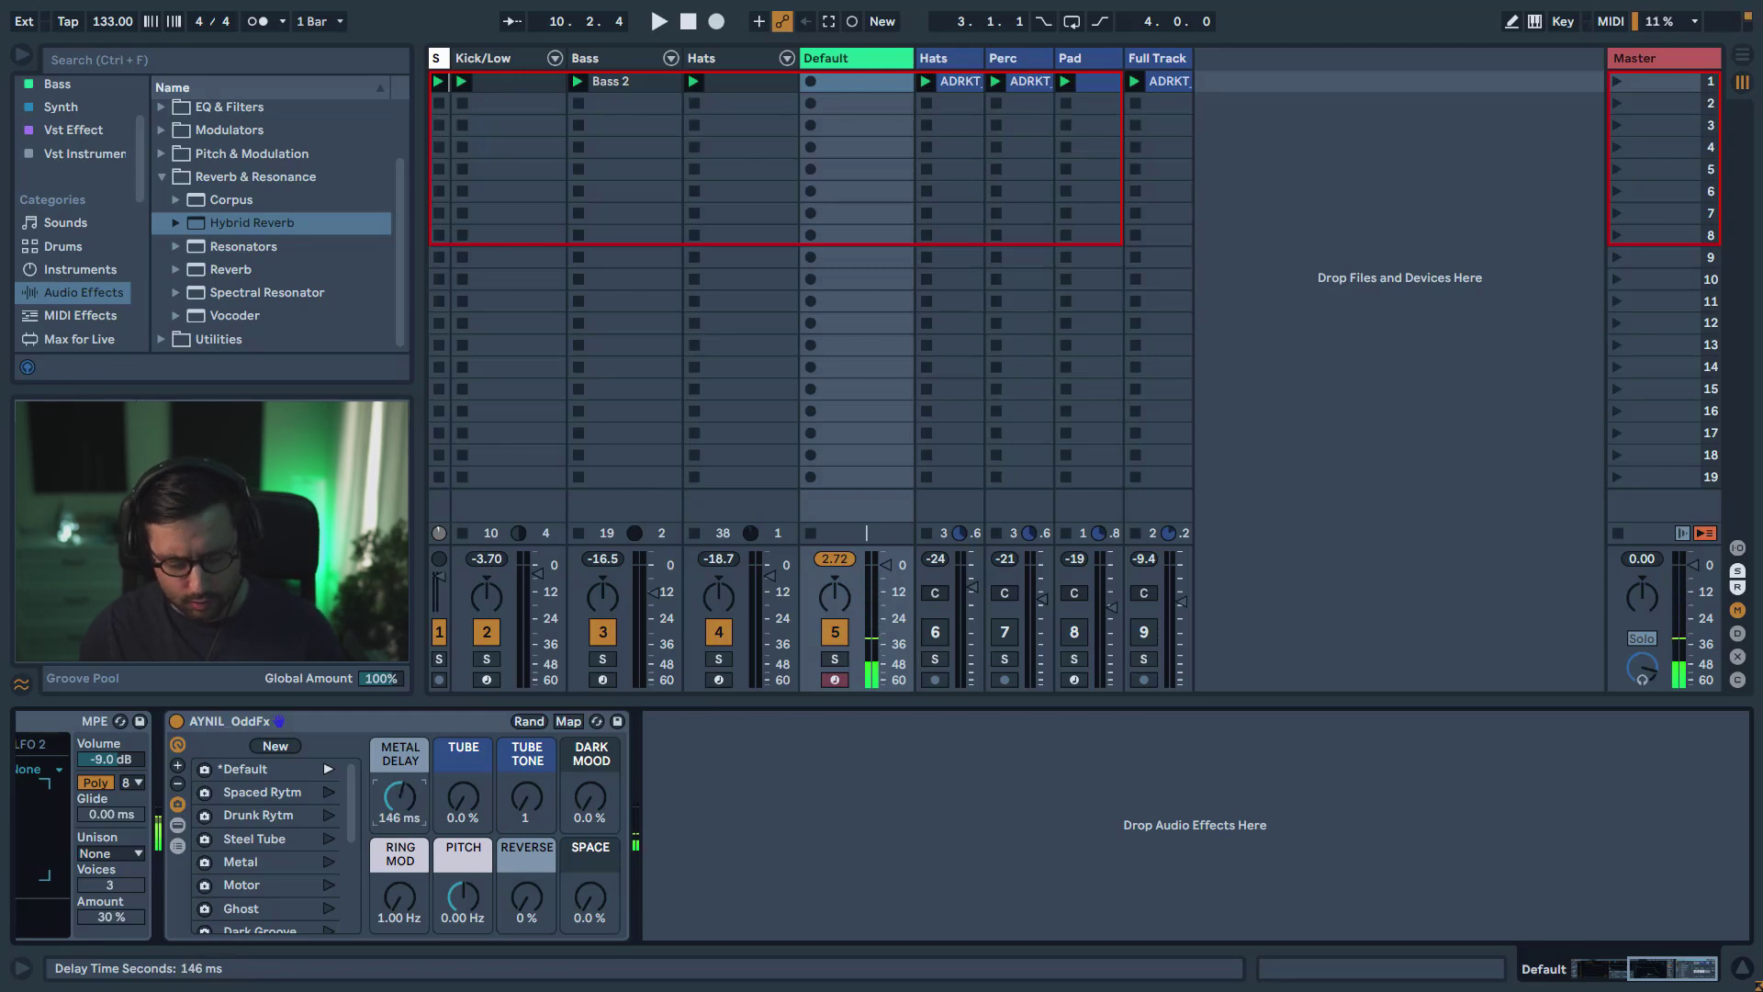
- Set TUBE to 100%, TUBE TONE to 20, RING MOD to 636 Hz and REVERSE to 36%, resetting PITCH to 0 Hz after trying it
drag(470, 810, 516, 787)
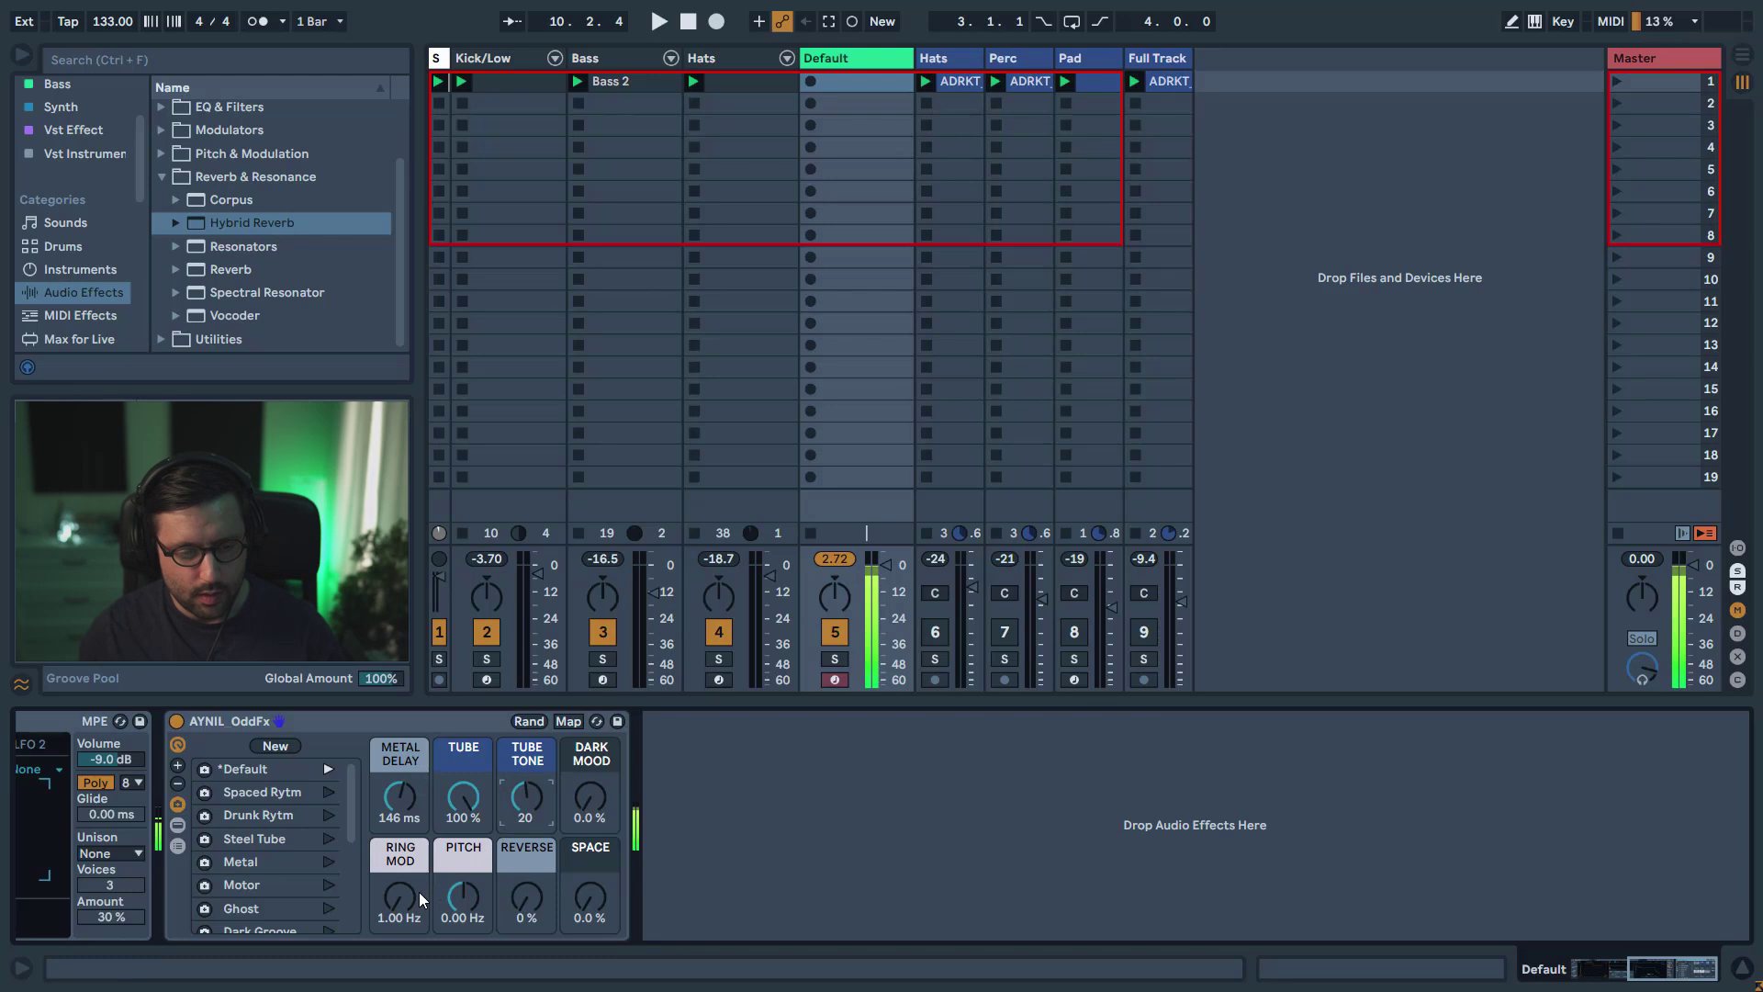
drag(398, 903, 463, 868)
key(Delete)
drag(516, 913, 516, 886)
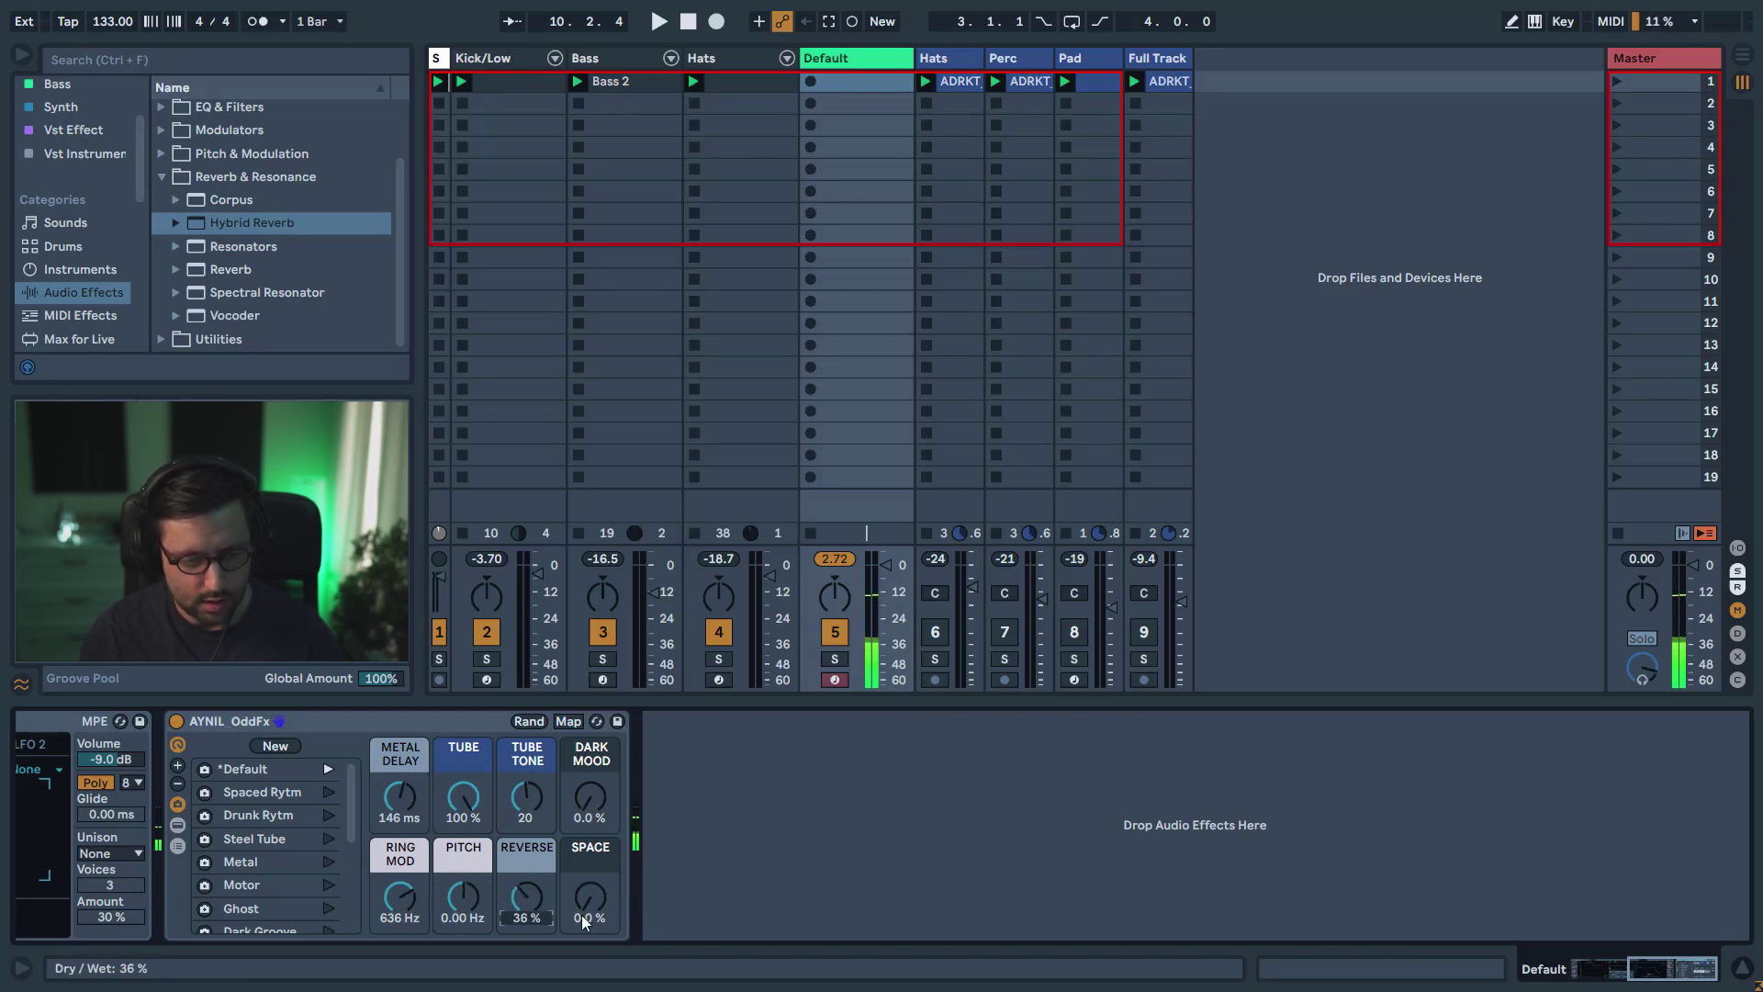
- Raise OddFx's SPACE macro to 39% and compare the sound with the rack bypassed and re-enabled
drag(582, 915, 581, 891)
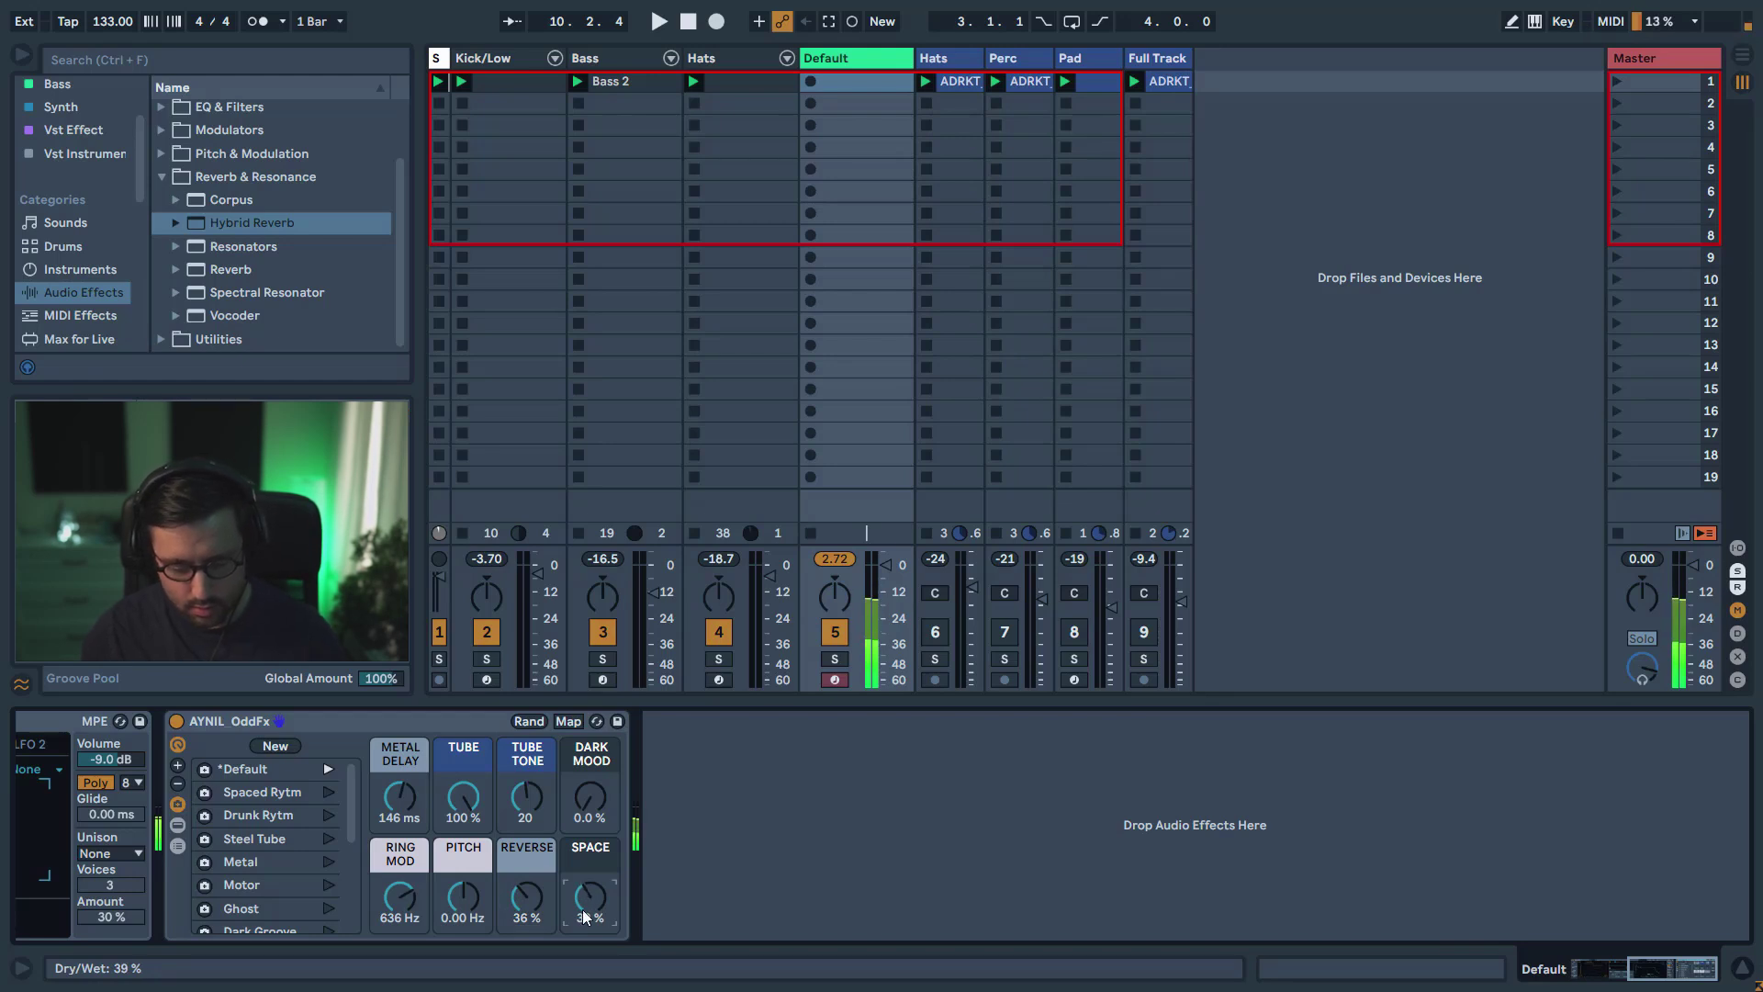
click(175, 722)
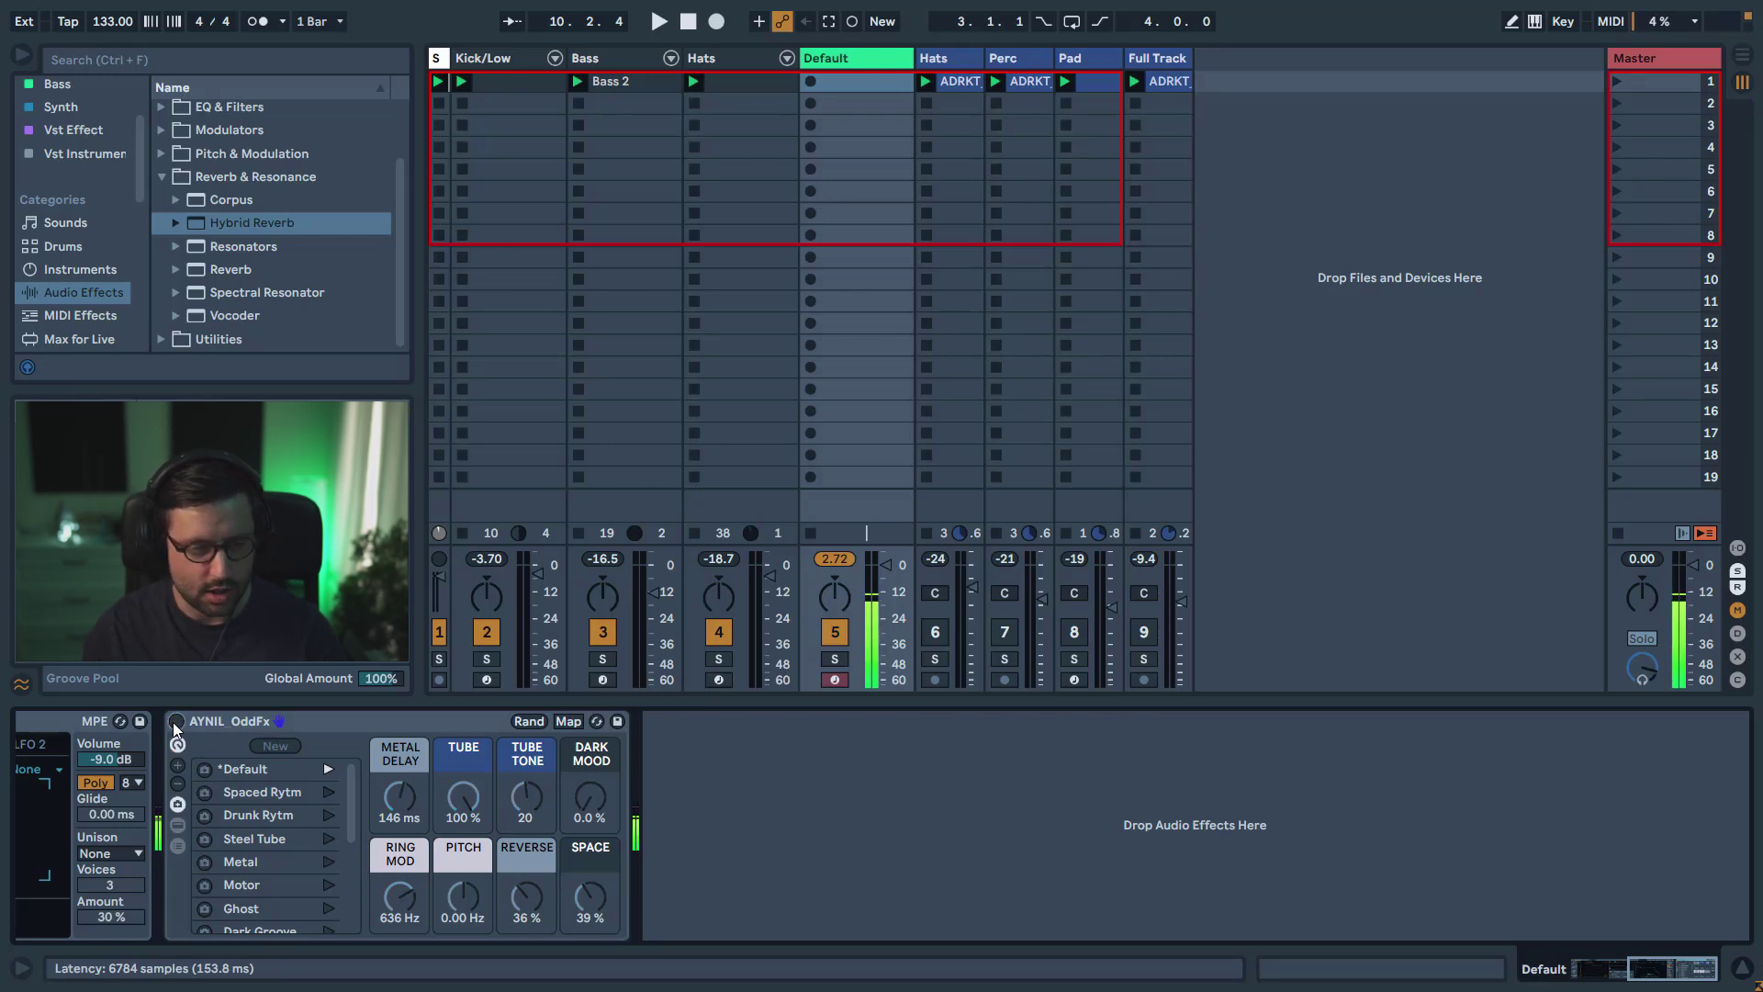
click(174, 723)
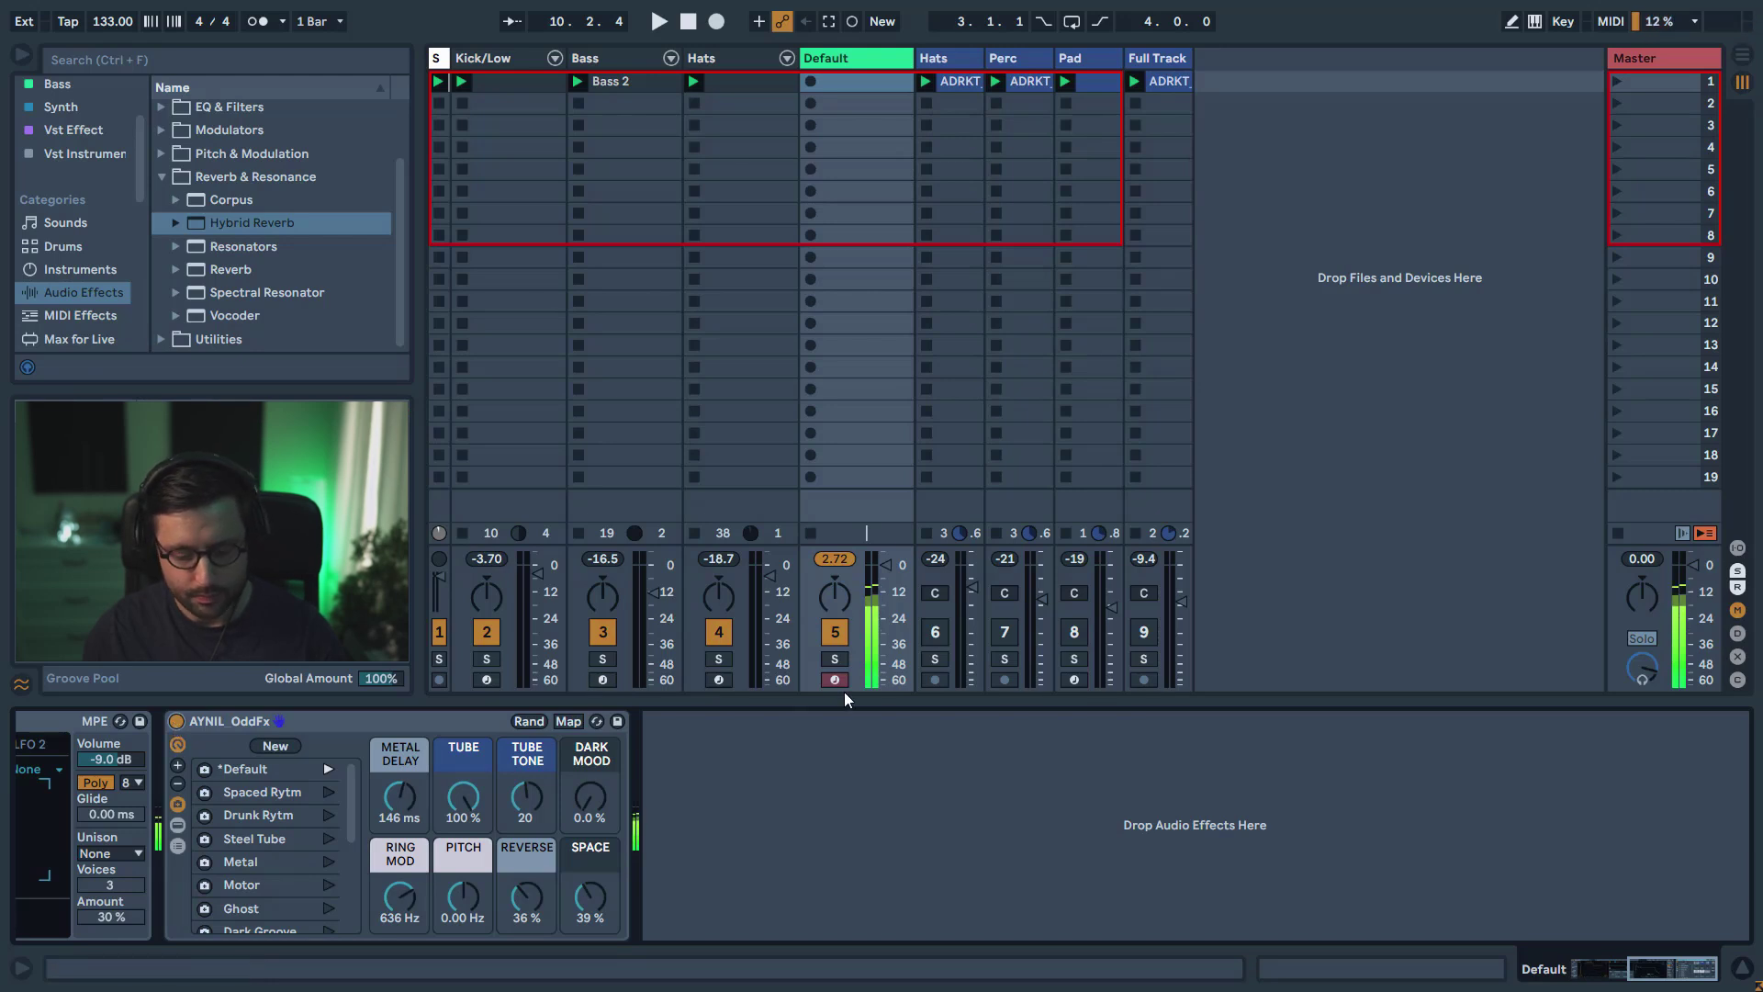
- Randomize OddFx's macros, store the result as a new macro variation, and keep randomizing to audition more settings
click(530, 722)
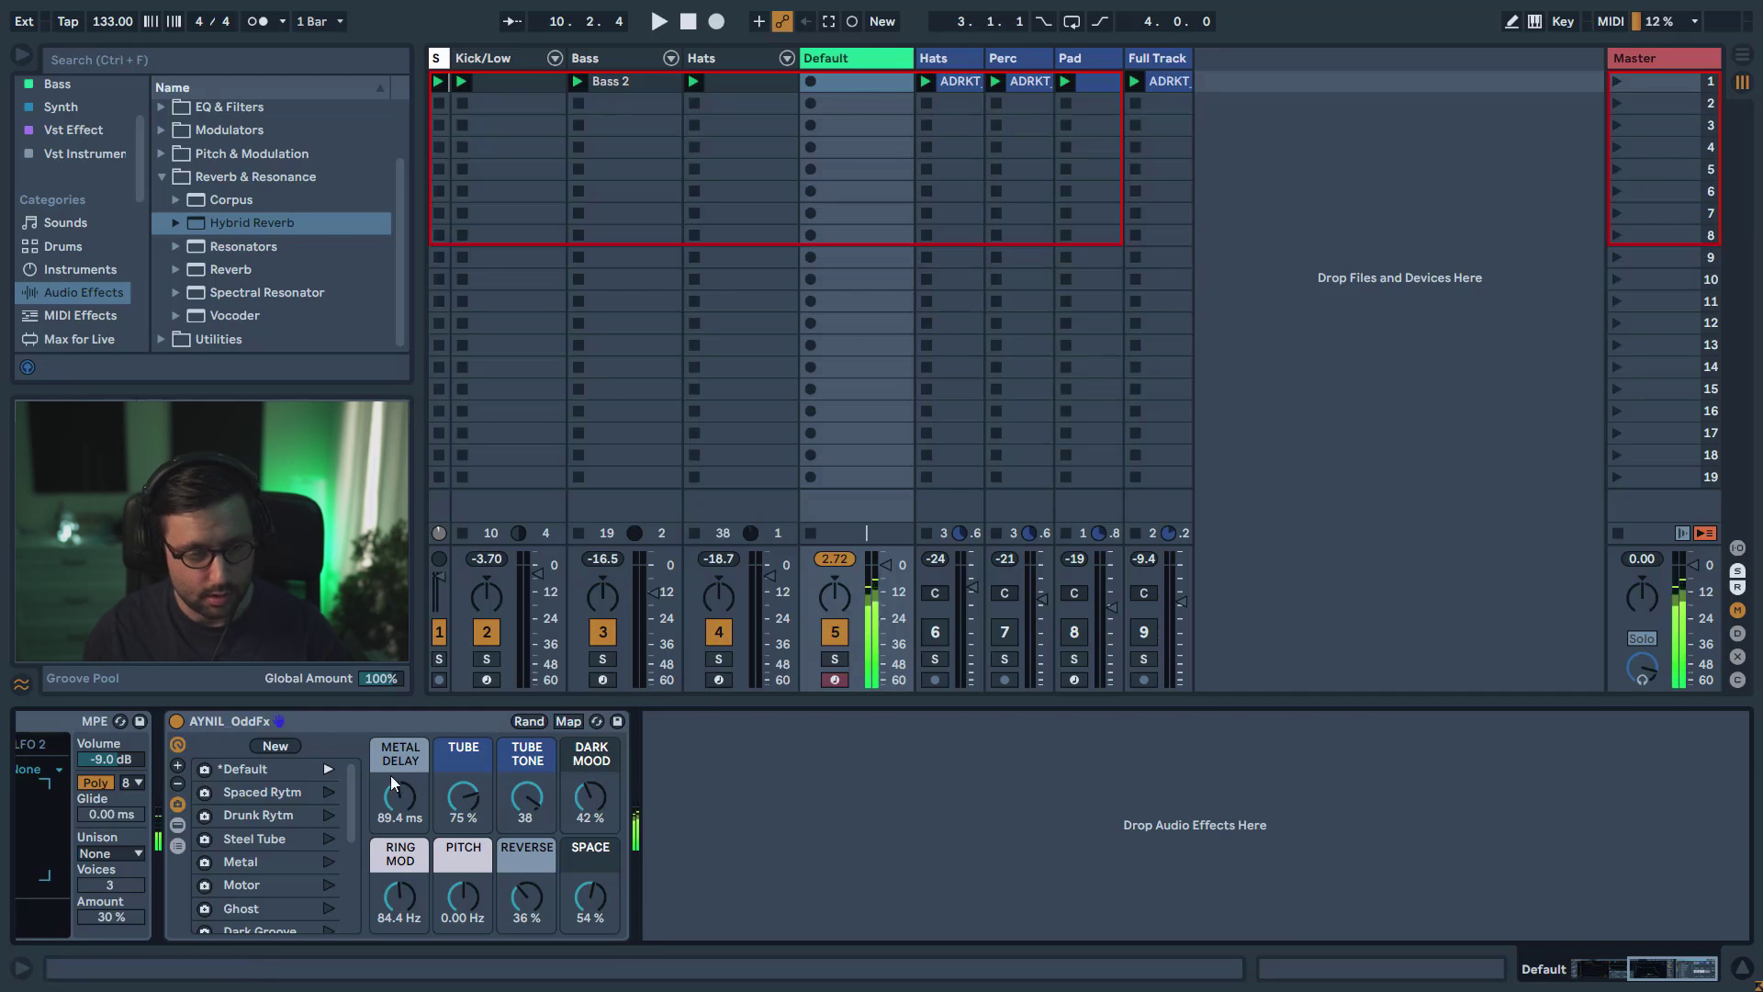
click(276, 748)
click(520, 725)
click(520, 726)
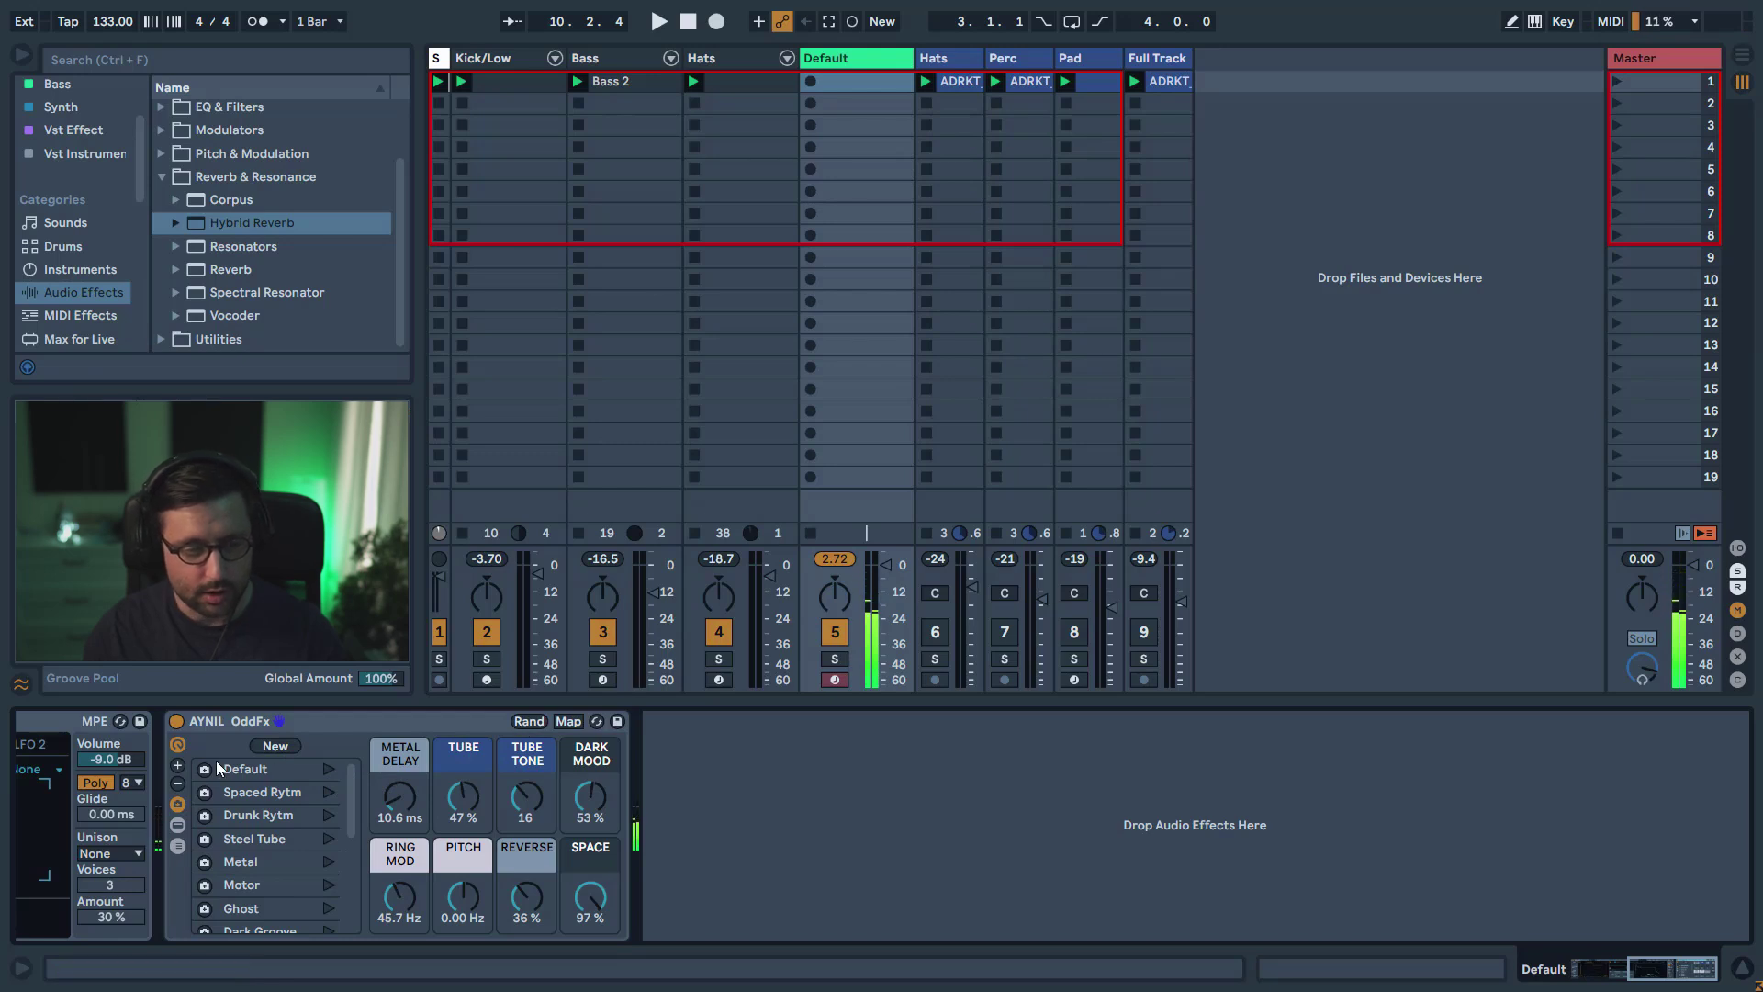
click(520, 725)
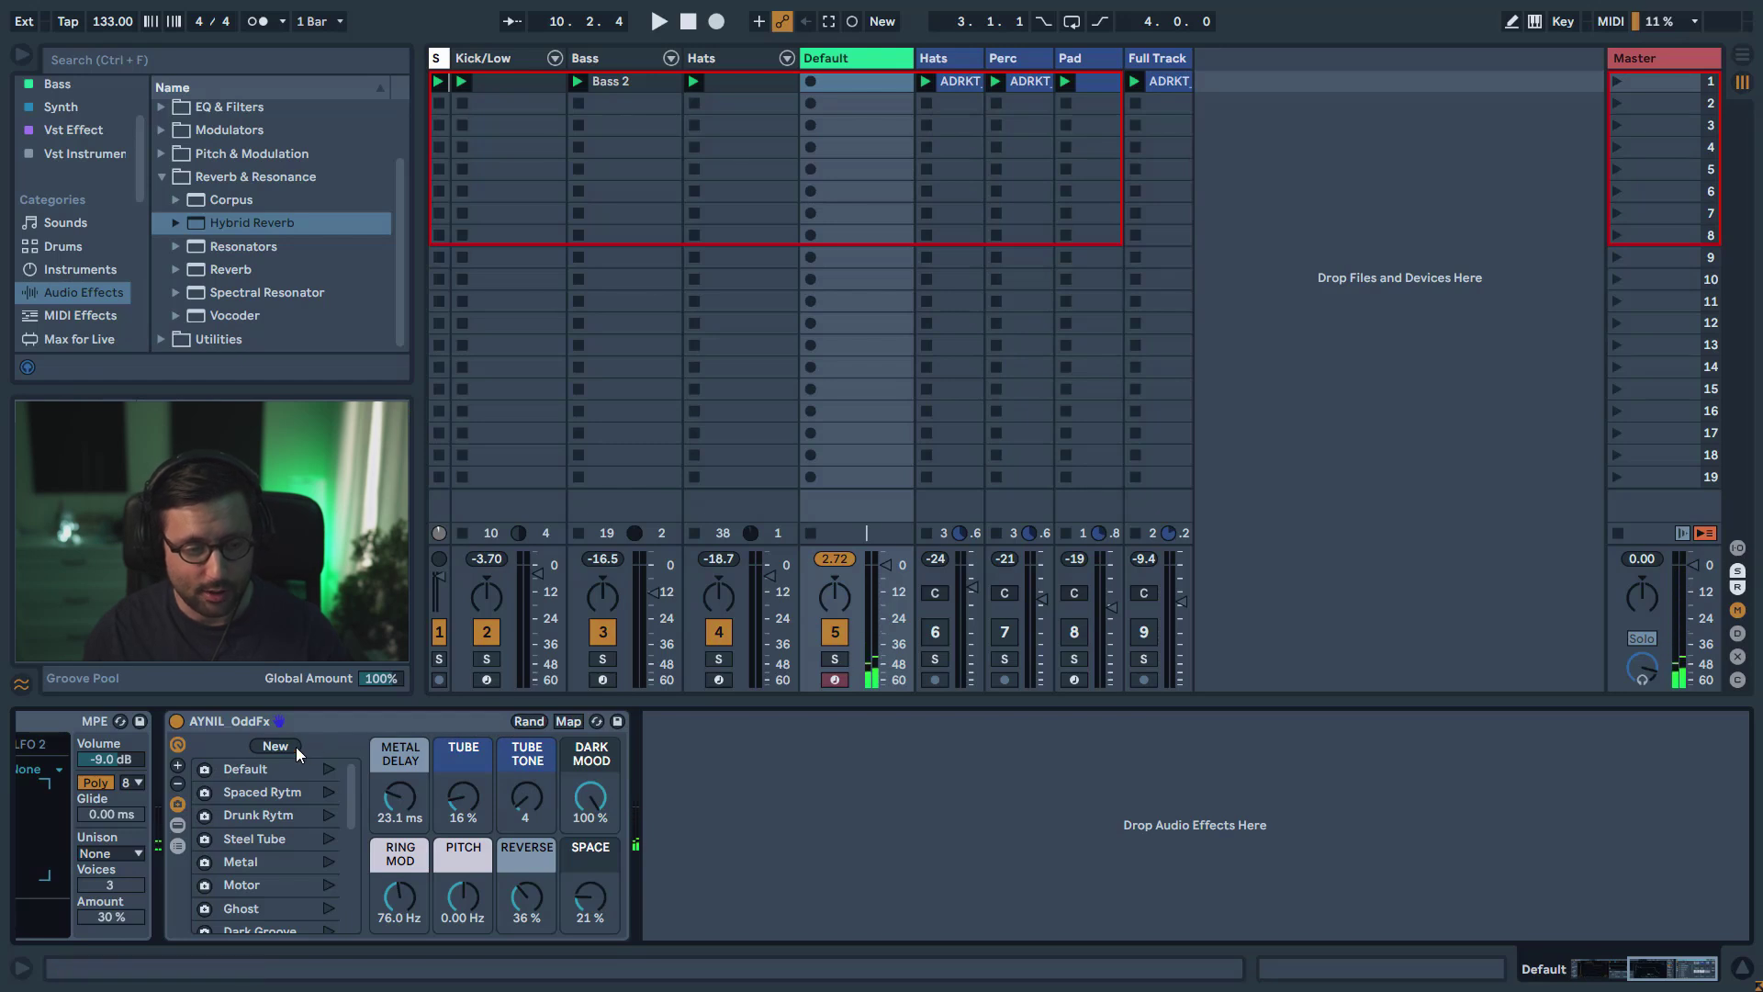
click(512, 726)
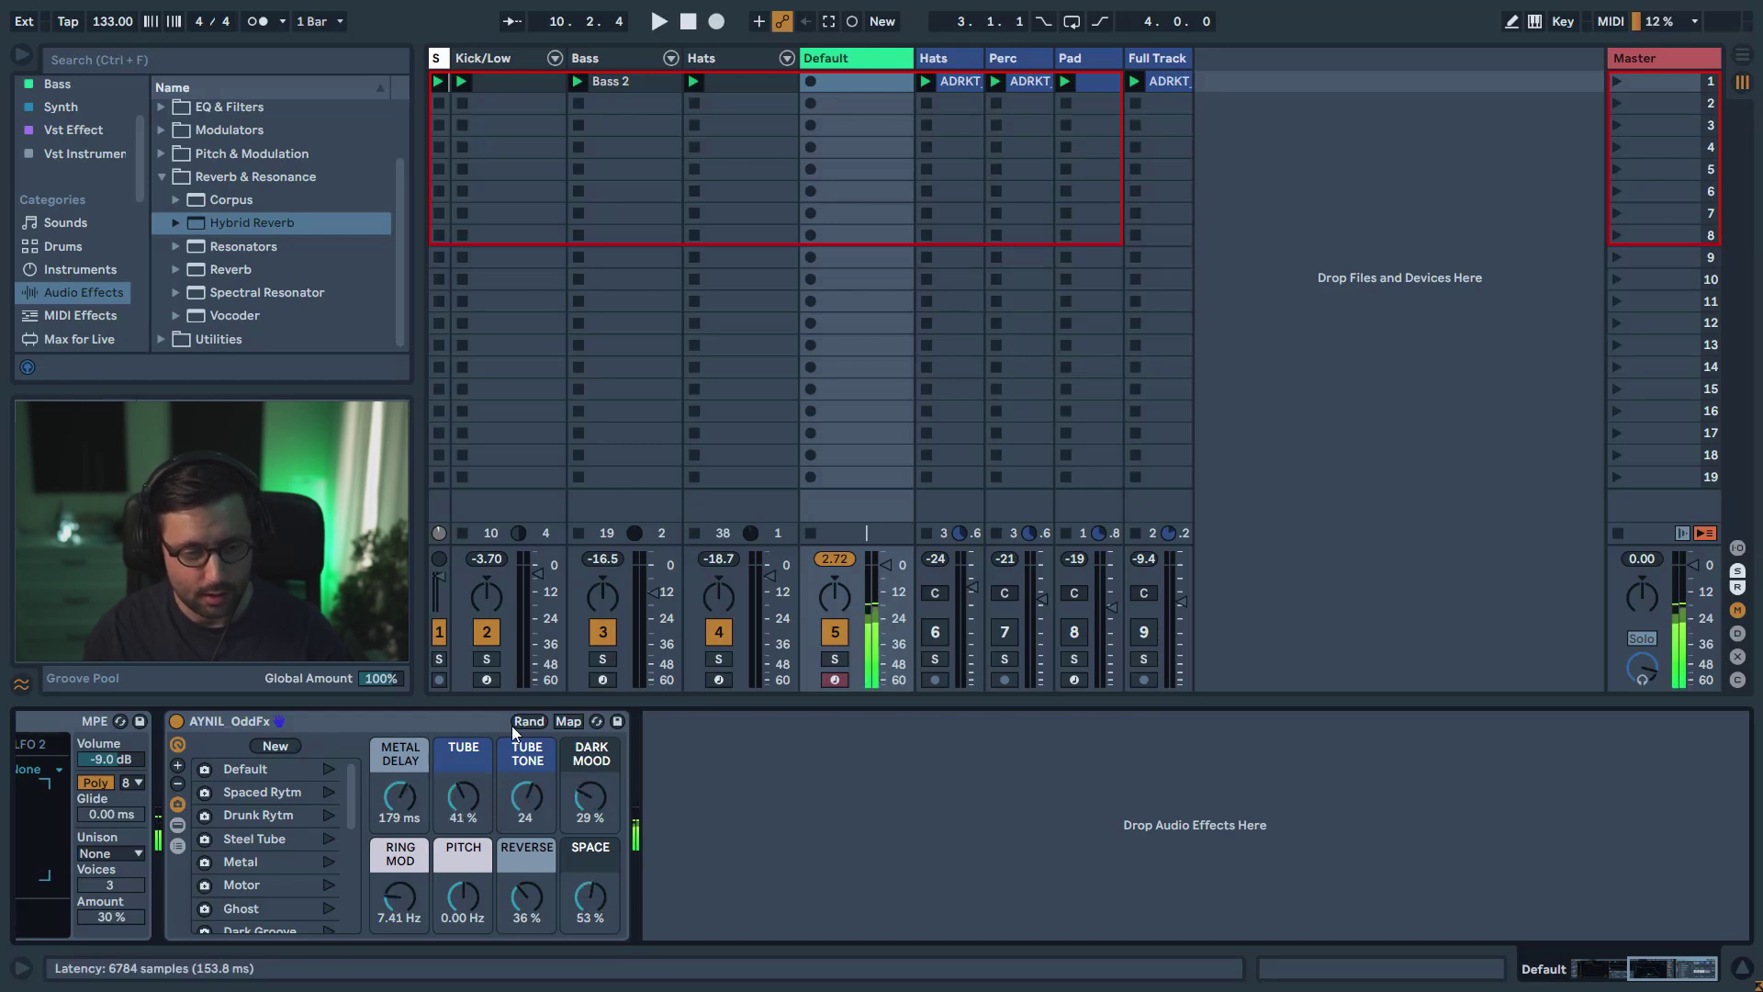
click(518, 722)
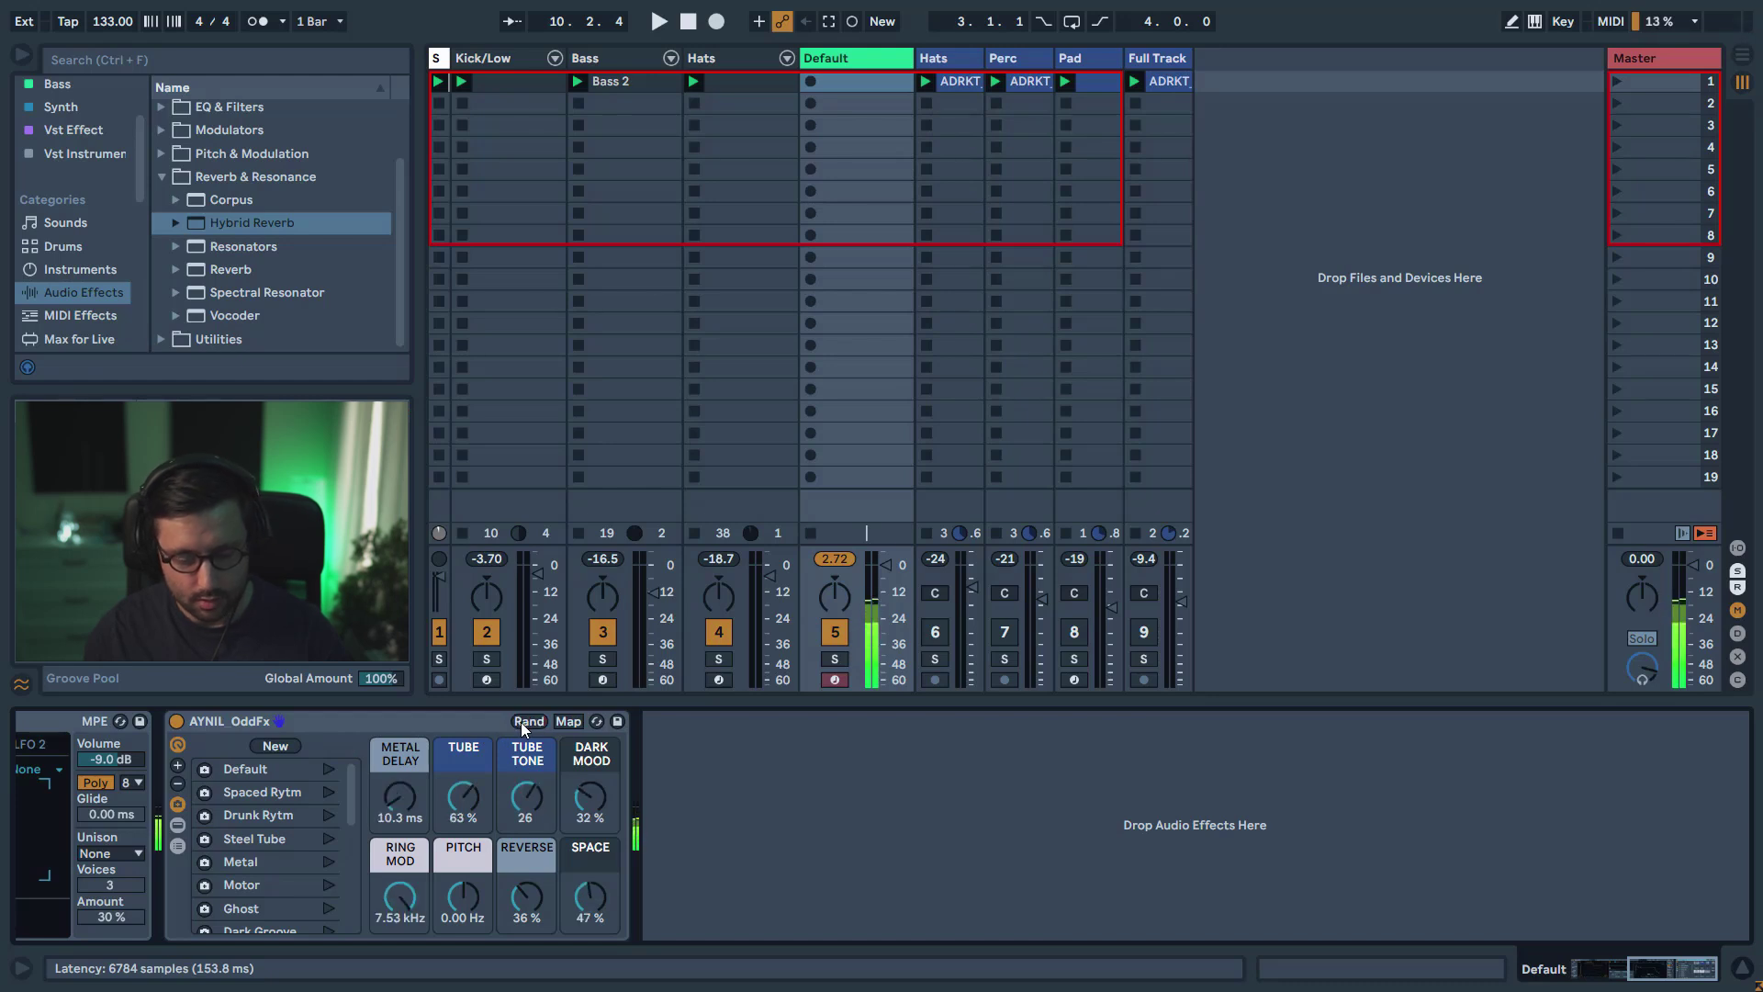
click(521, 722)
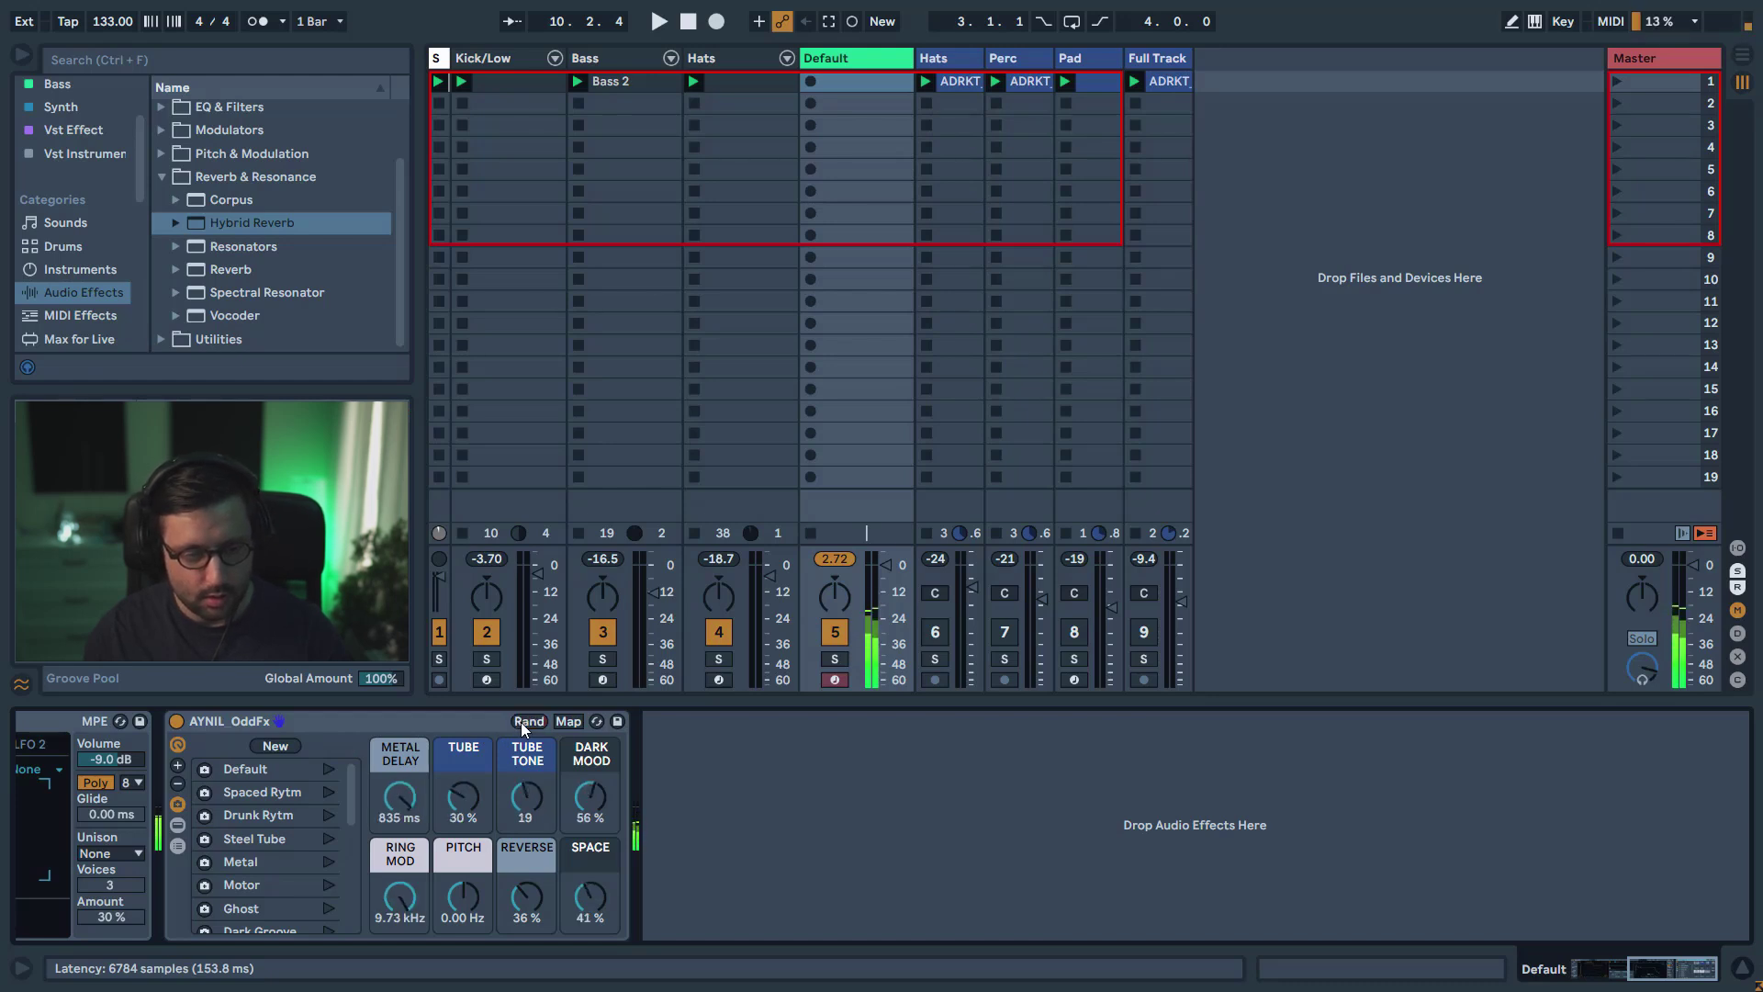
- Check in the PITCH macro's options whether it is excluded from randomization
right_click(457, 902)
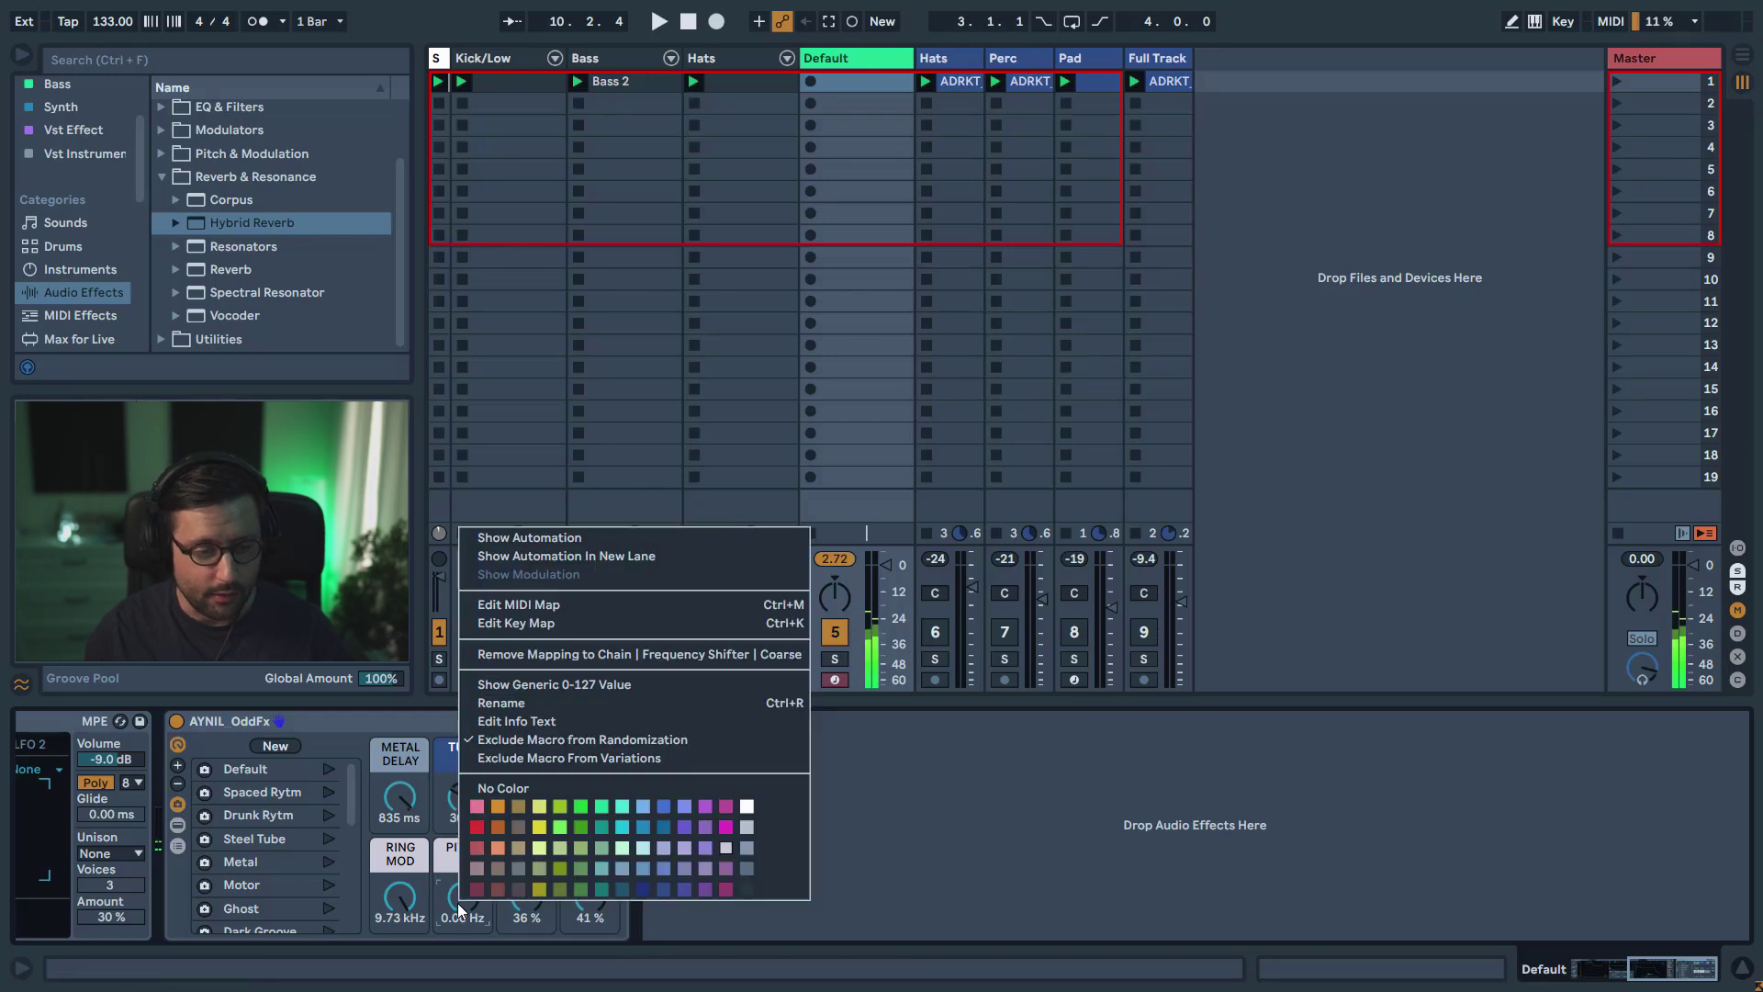
click(457, 902)
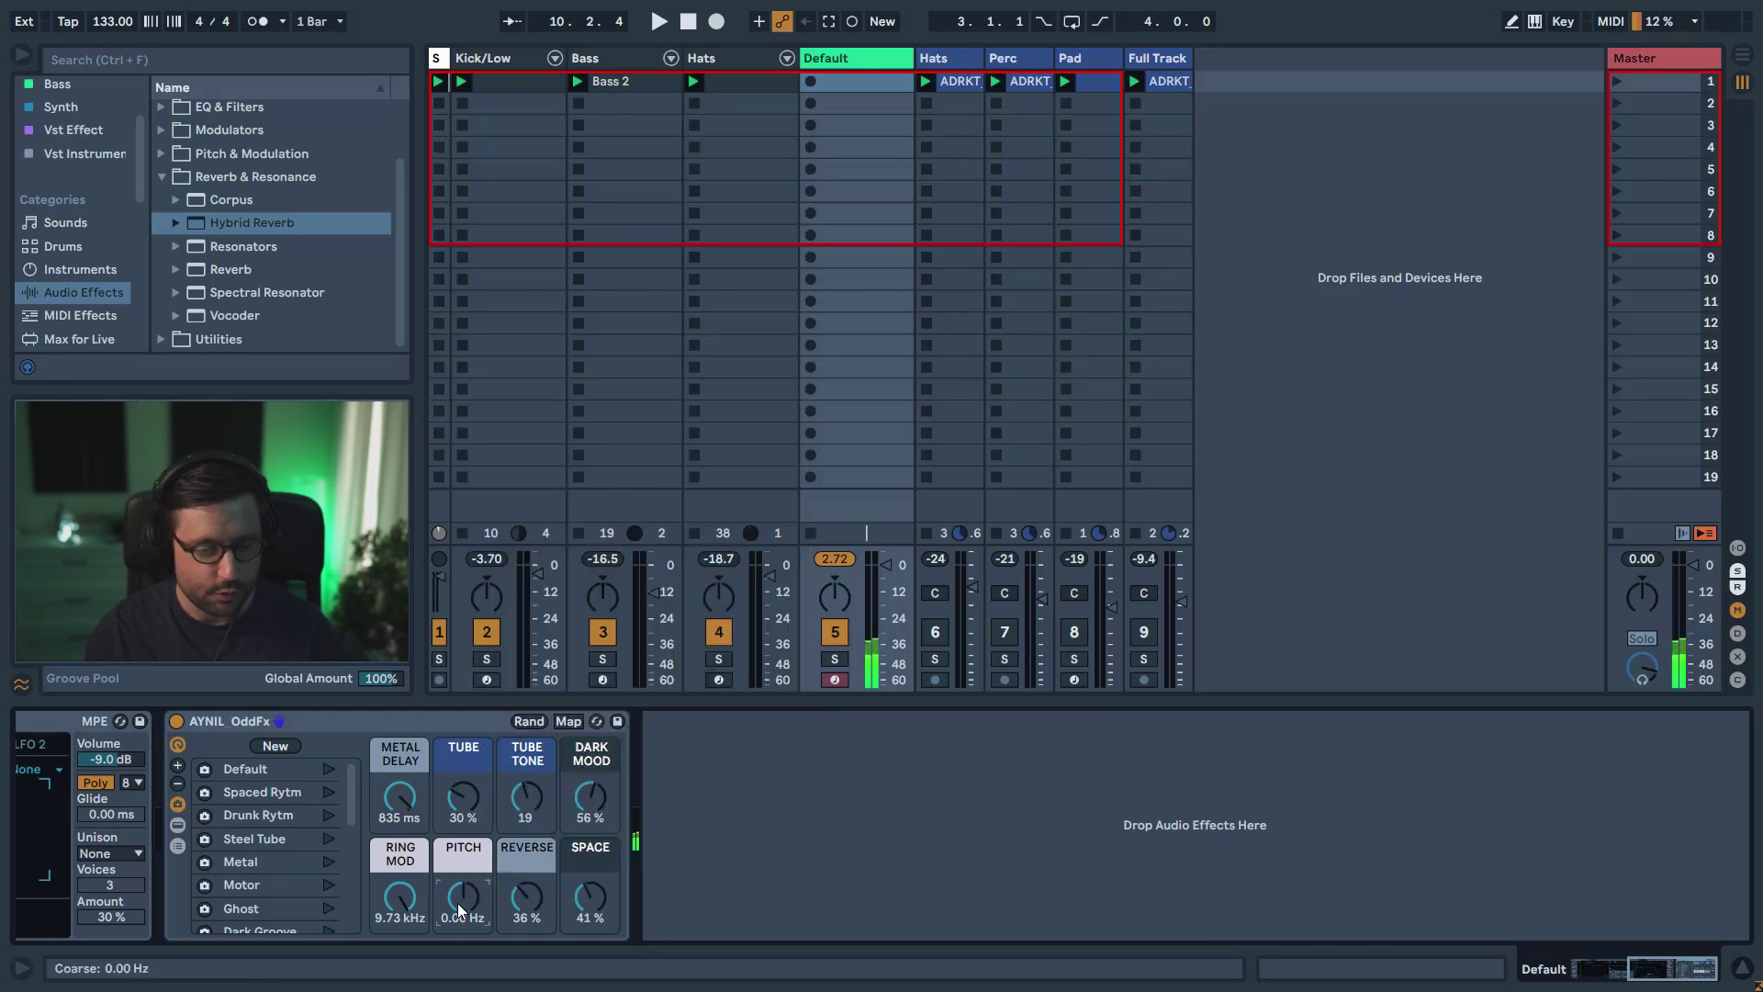
- Sweep PITCH down to -10.0 kHz and back up, reset it to 0 Hz, and lower METAL DELAY to 160 ms
drag(458, 902, 458, 973)
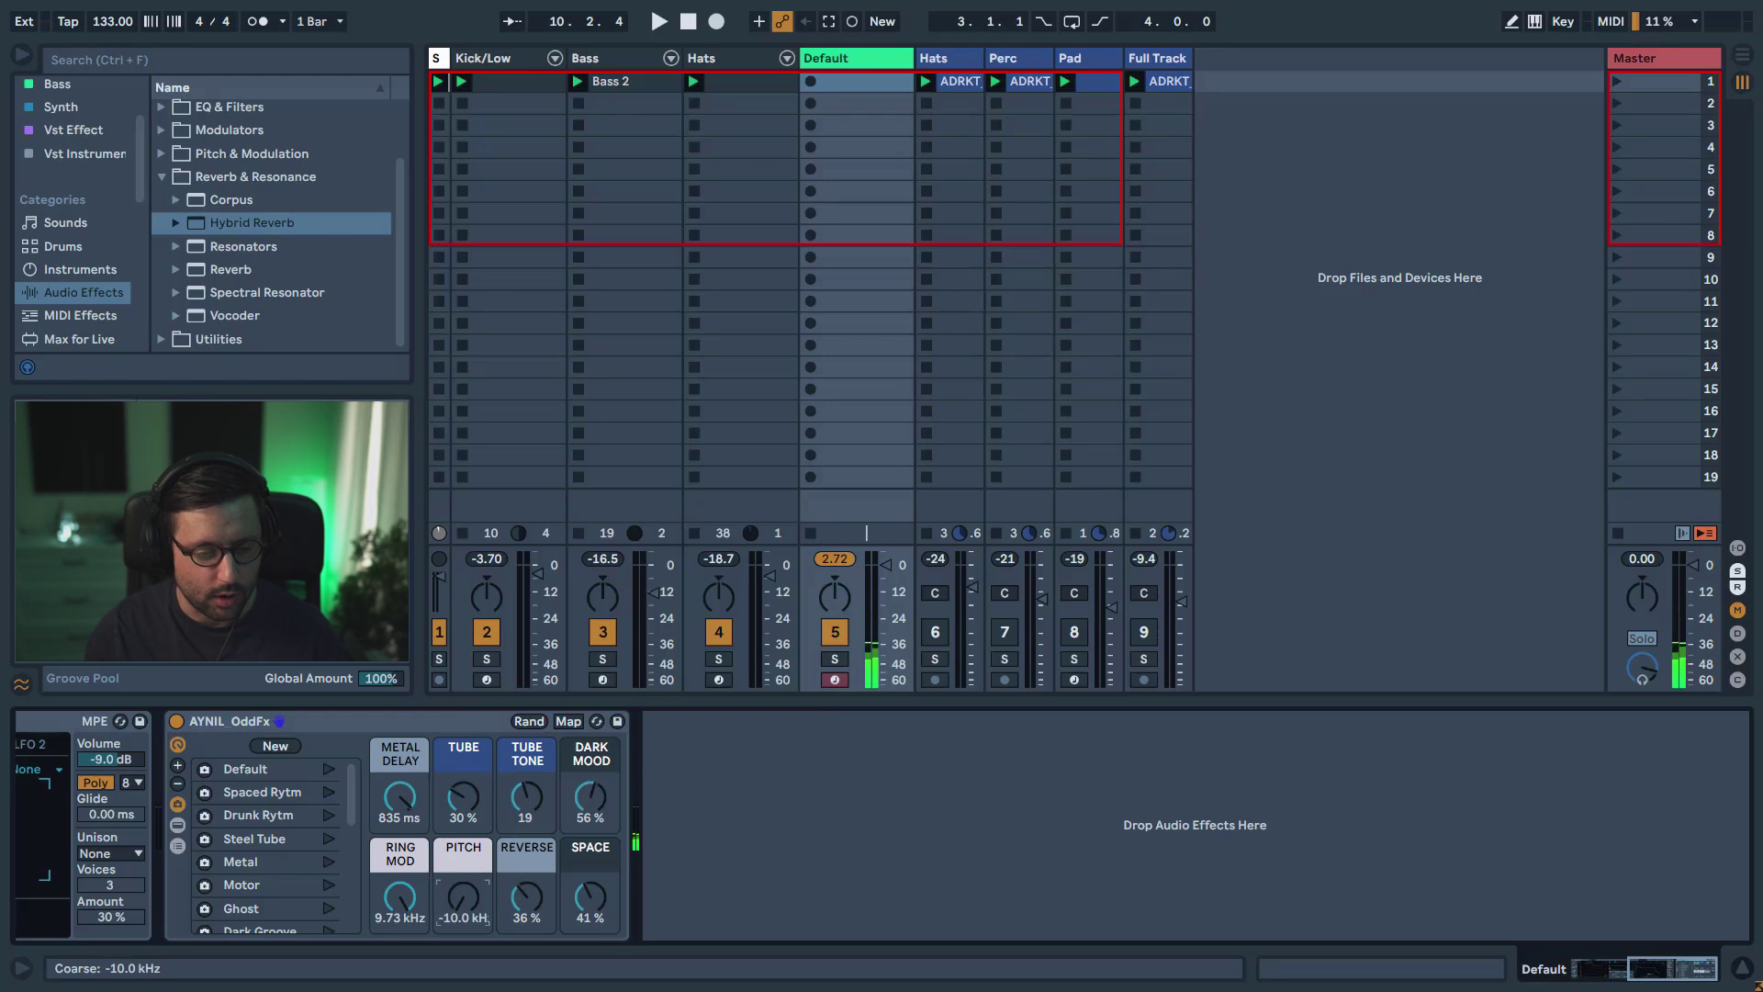
drag(463, 898, 464, 771)
drag(464, 897, 444, 907)
drag(389, 799, 389, 868)
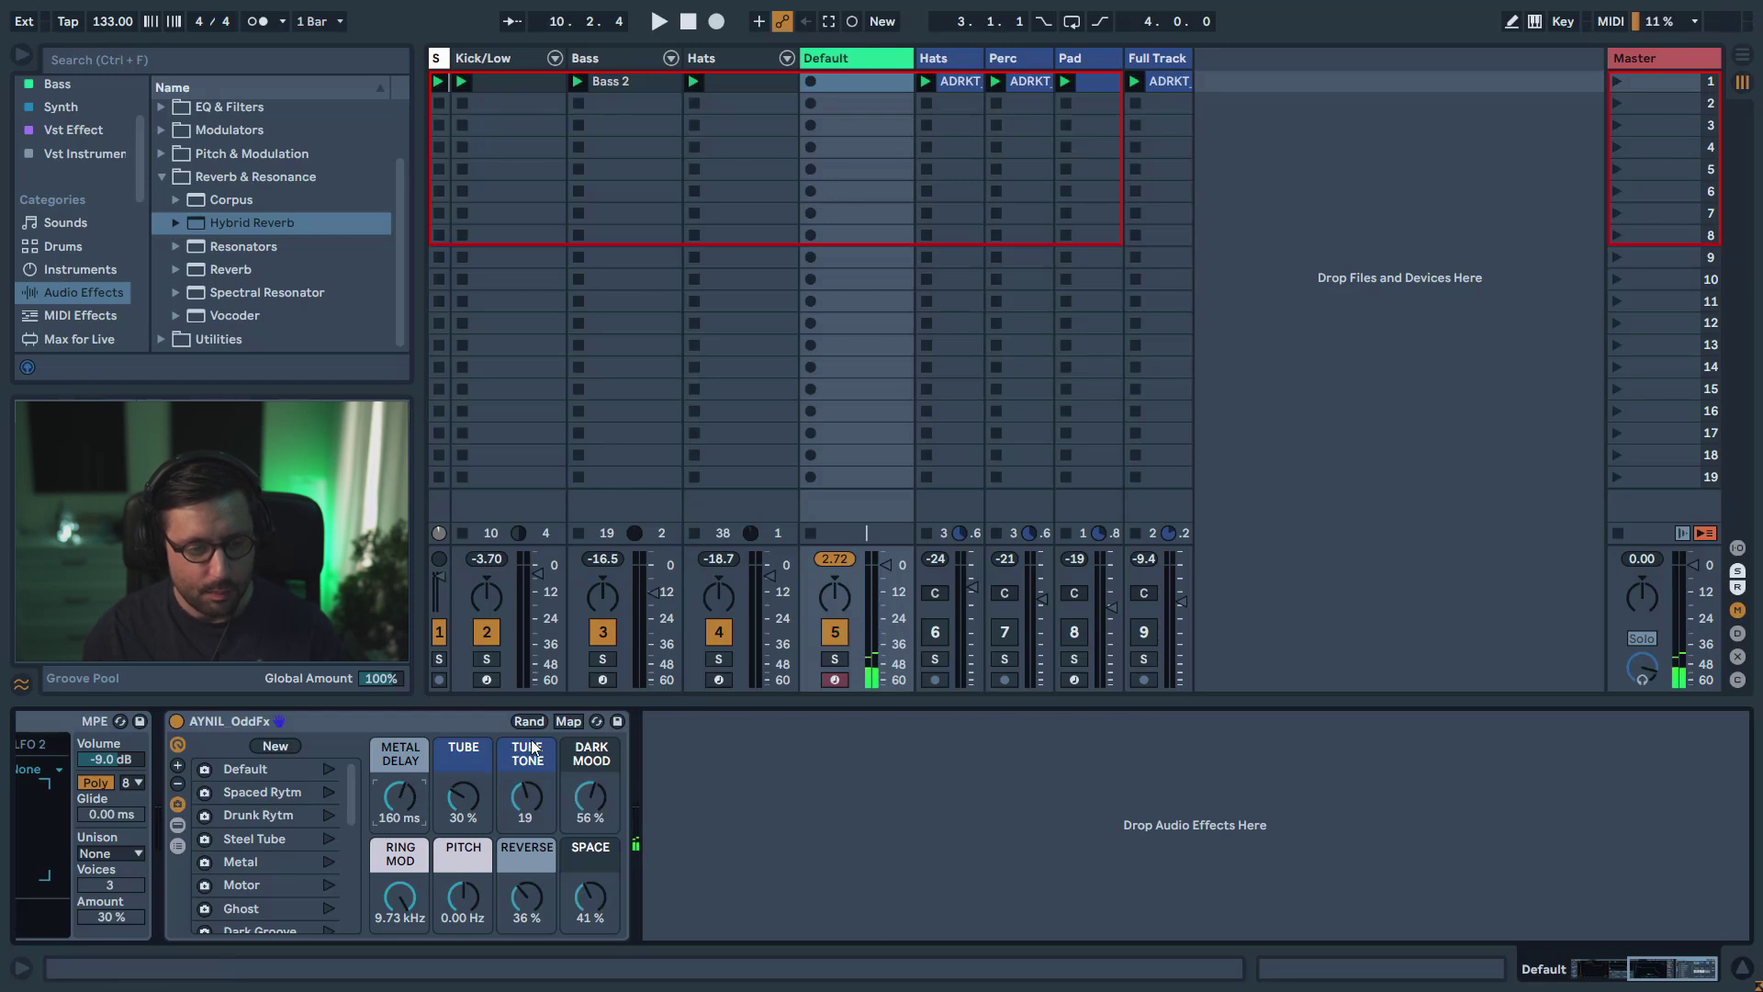
- Recall the Default macro variation and set DARK MOOD to 100%, PITCH to 394 Hz and RING MOD to 591 Hz
click(328, 768)
drag(595, 801, 595, 716)
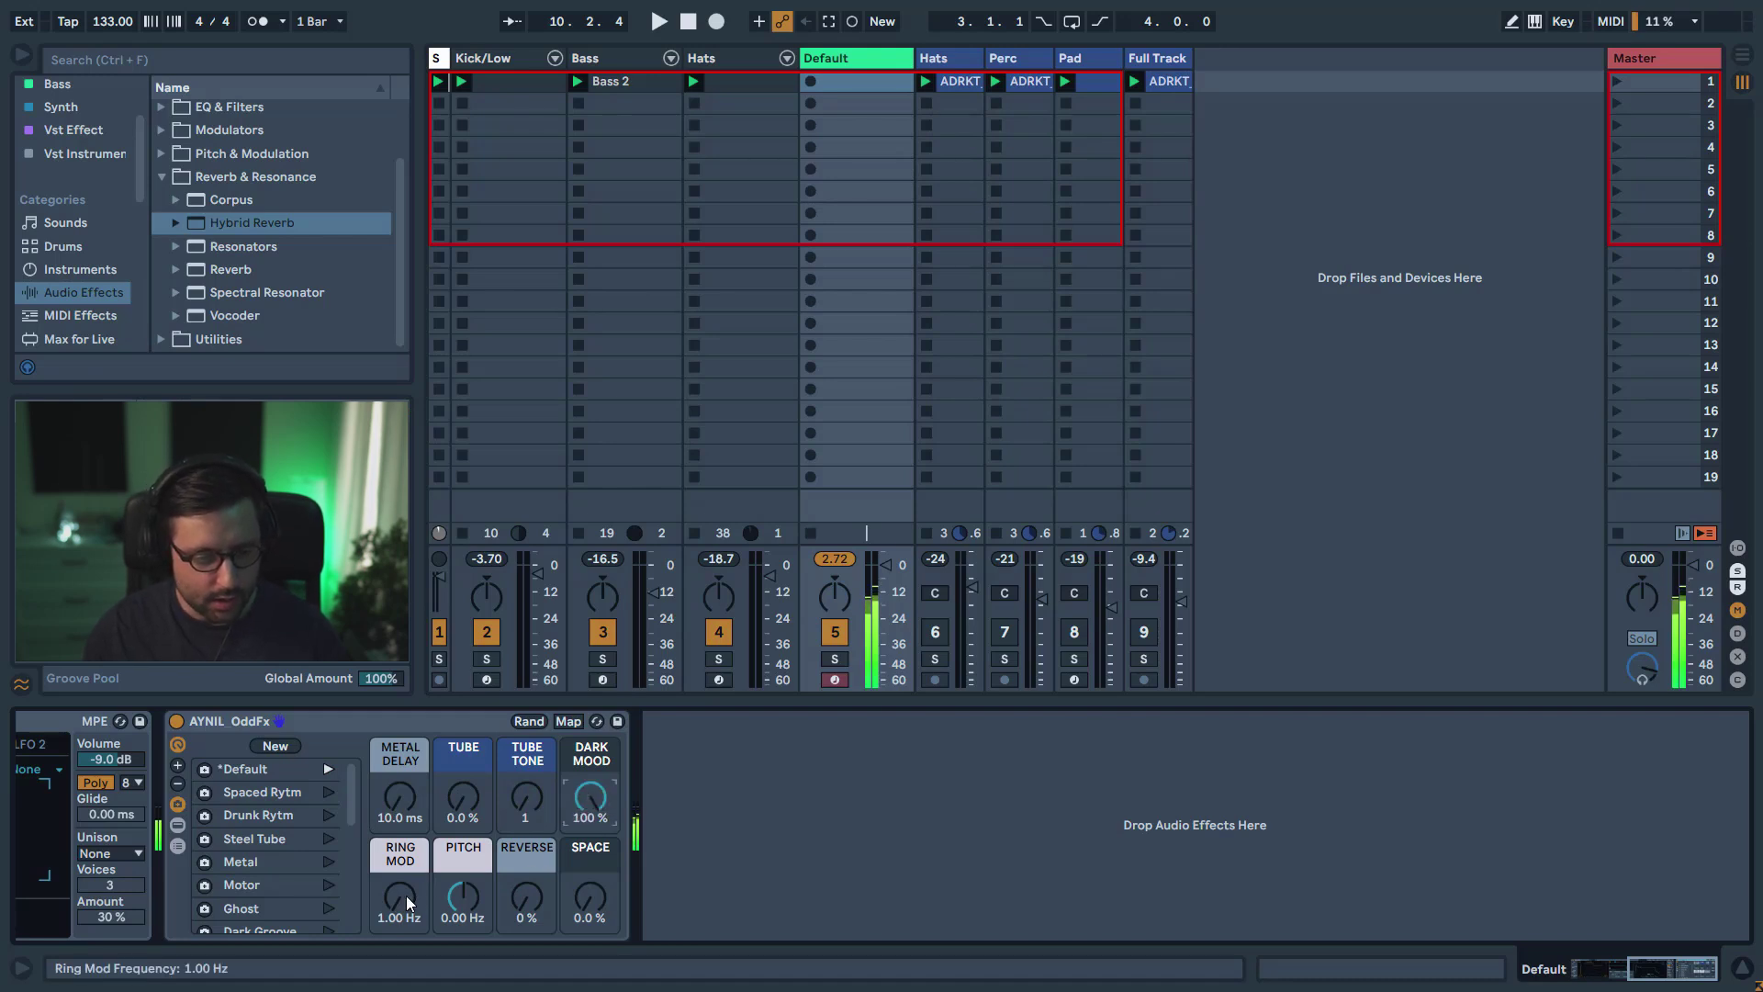
drag(454, 909, 424, 868)
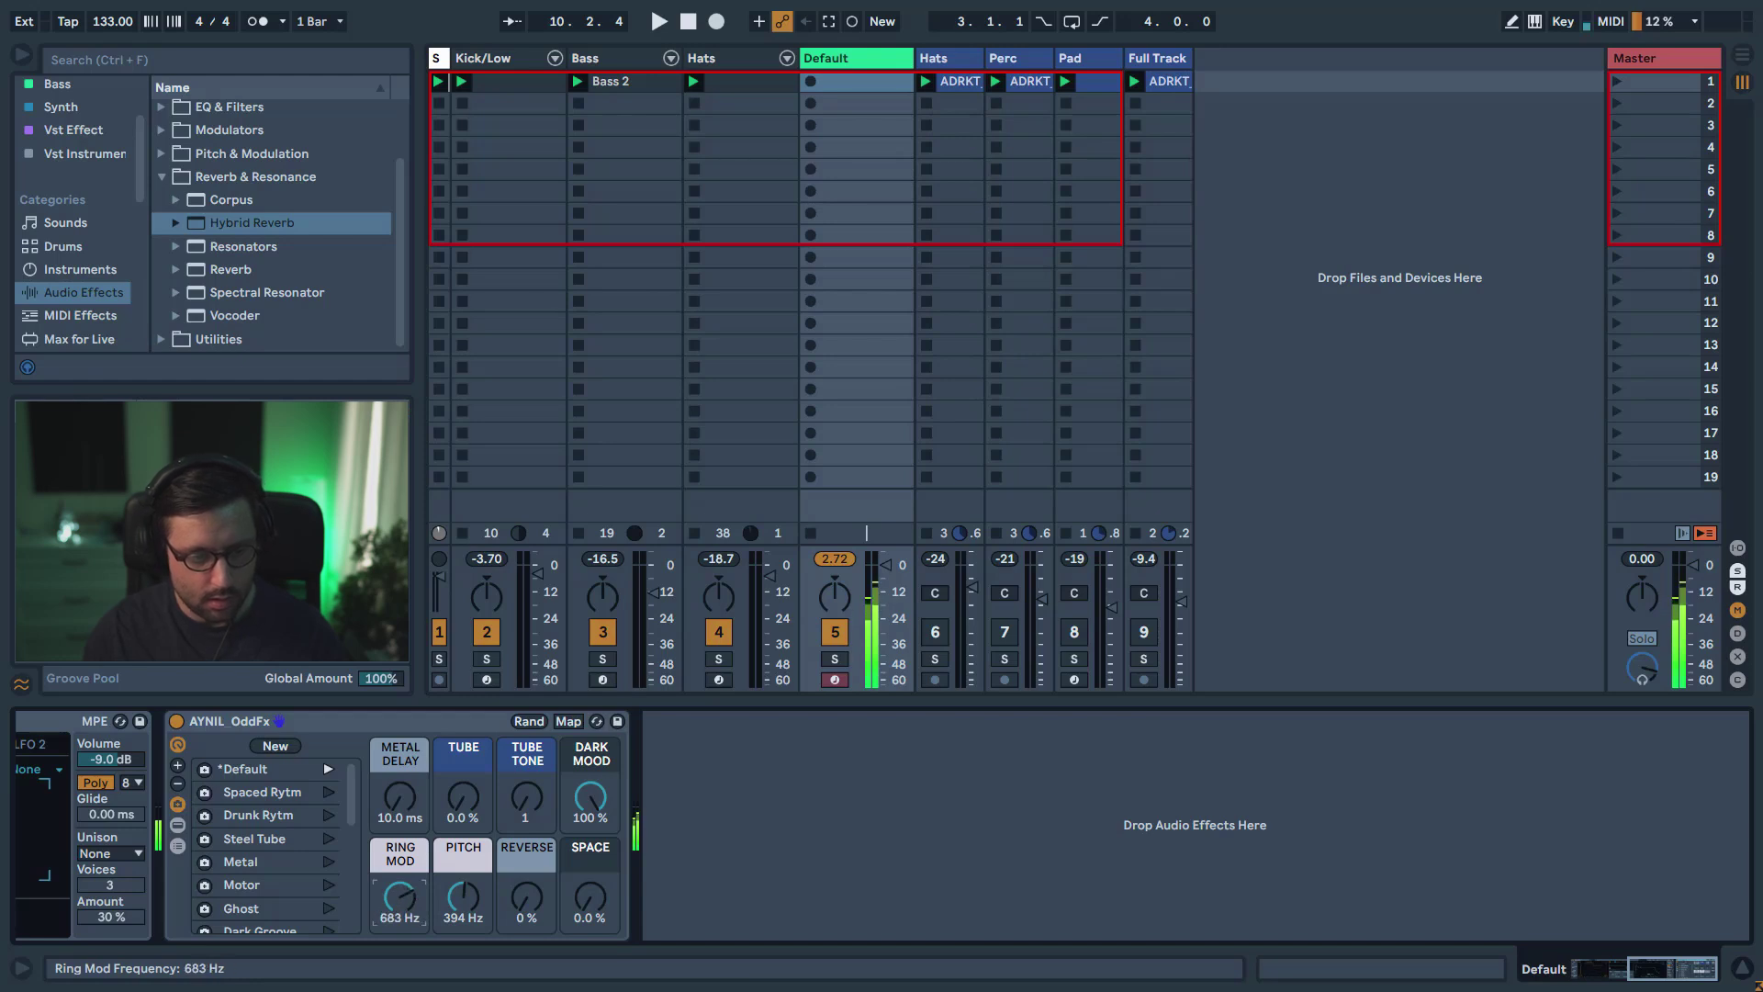
- Raise SPACE to 61% and compare the new sound with OddFx switched off and on again
drag(587, 913, 587, 877)
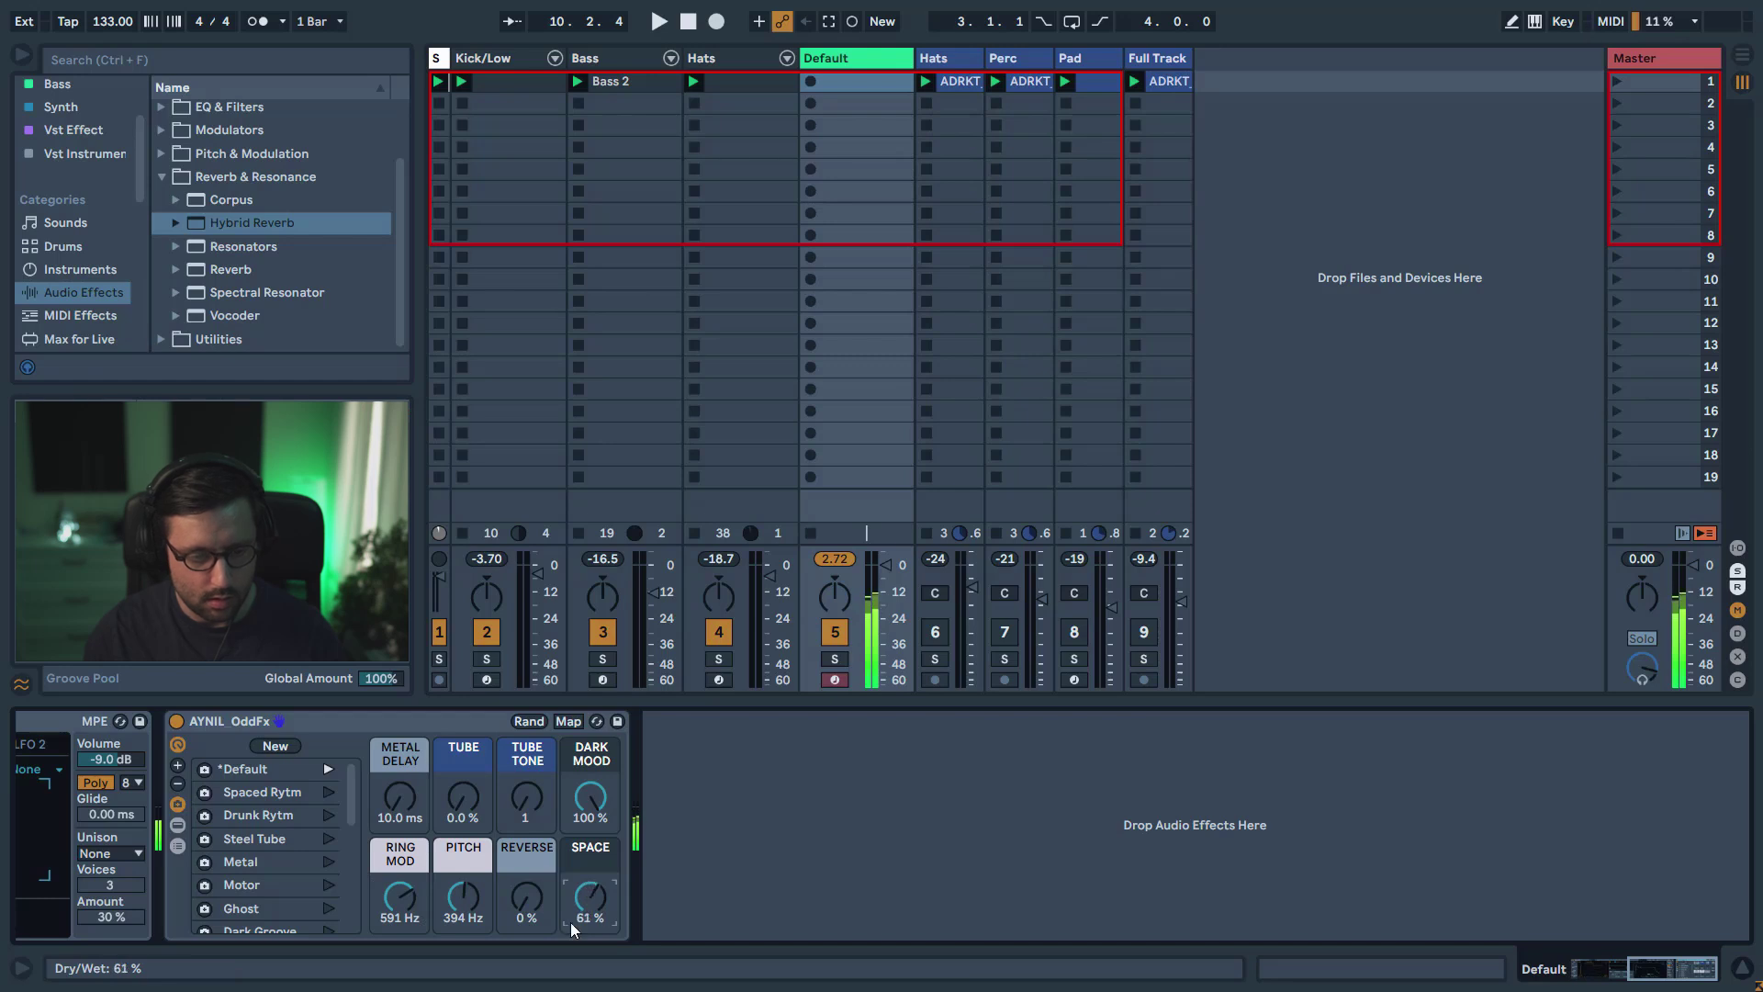
click(176, 722)
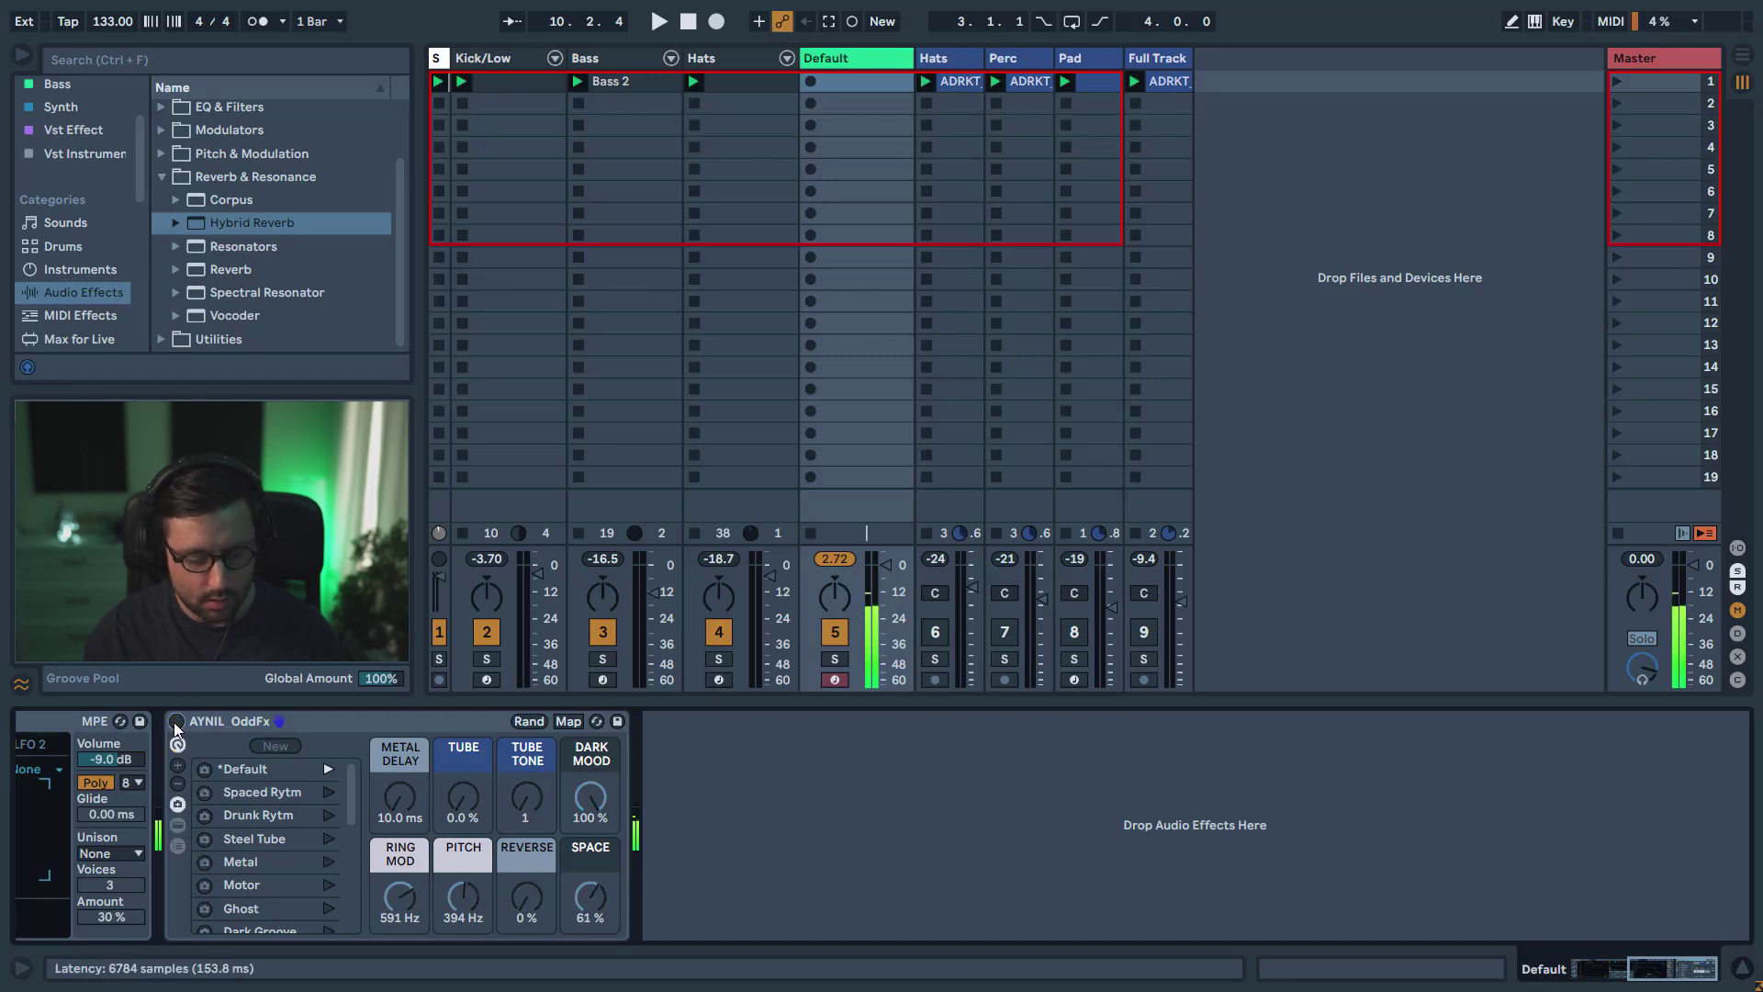
click(176, 723)
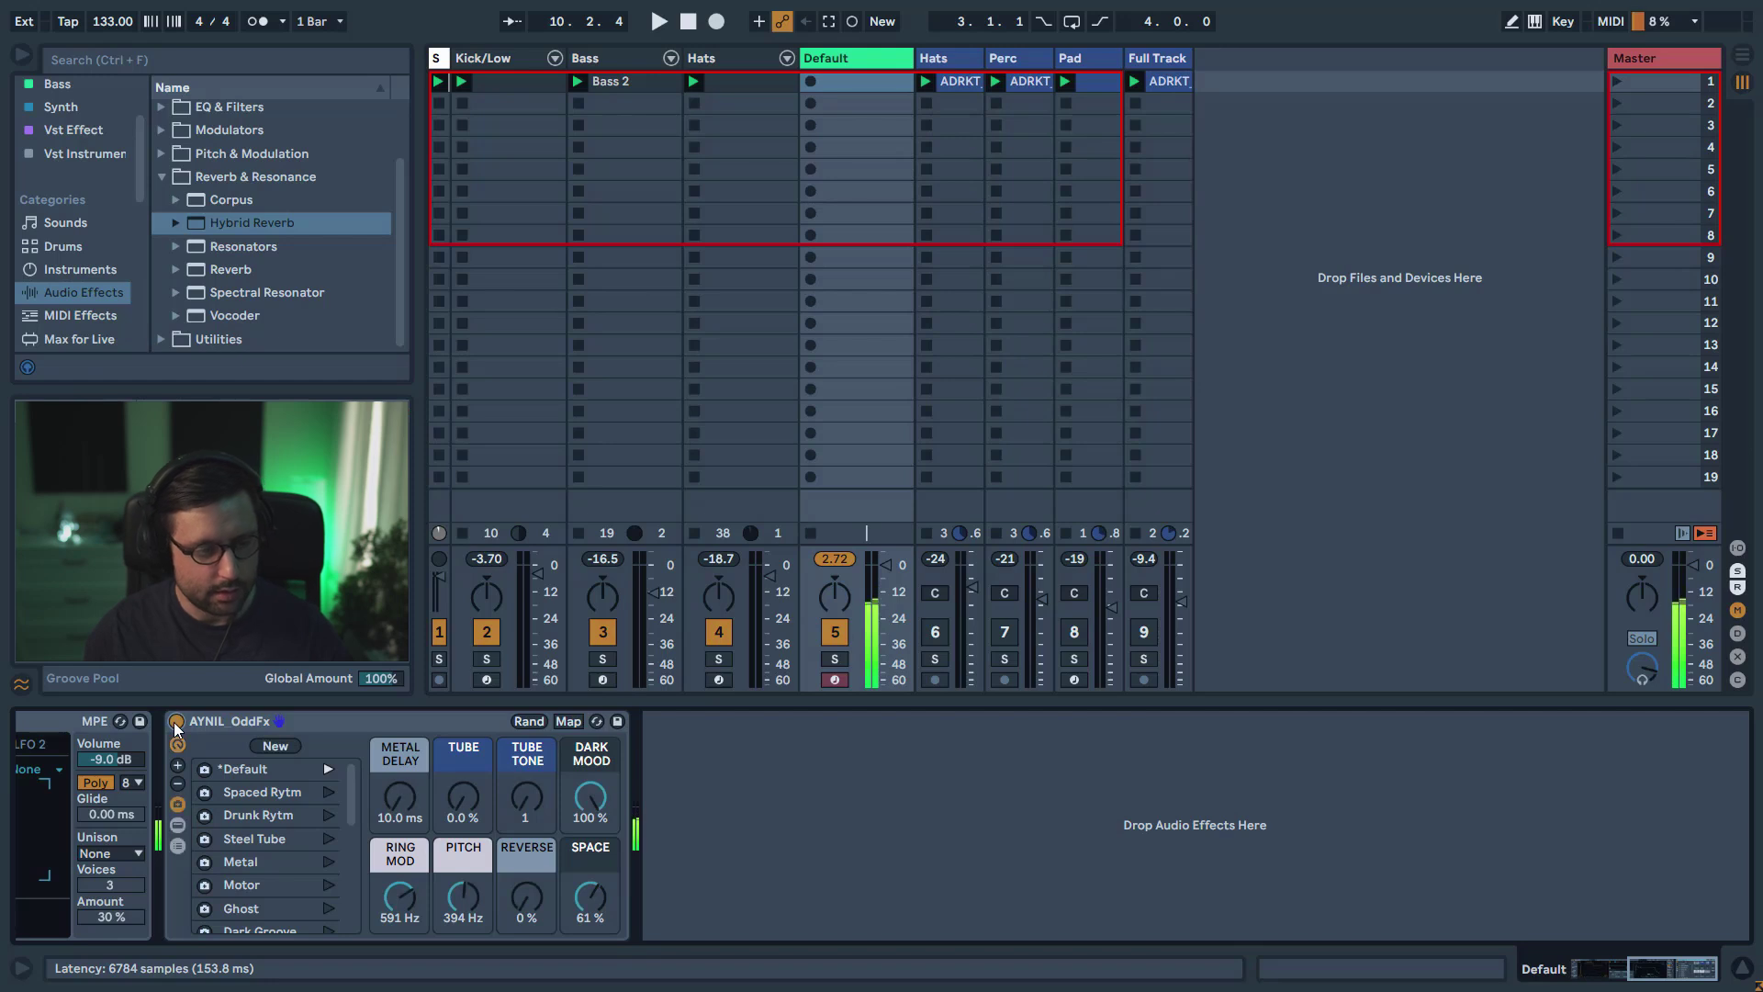